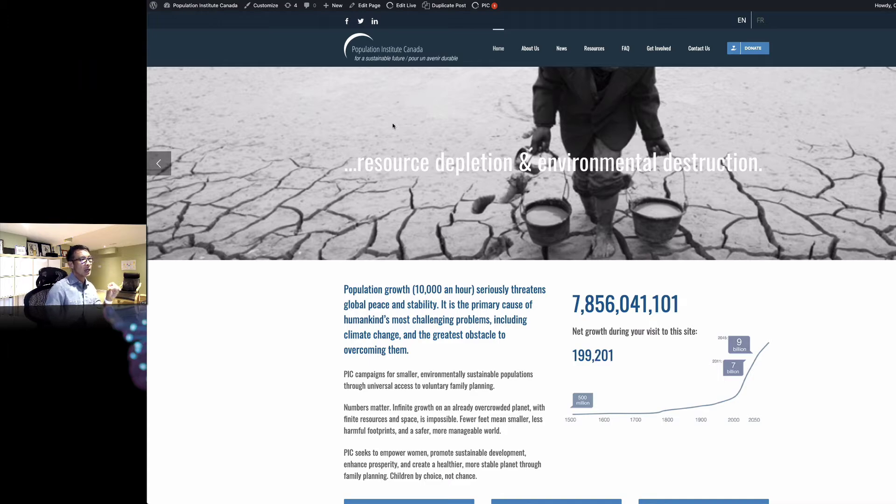
Skim the home page from the hero banner through the introduction to the Newsroom and Honorary Patrons sections.
scroll(396, 154, "down", 5)
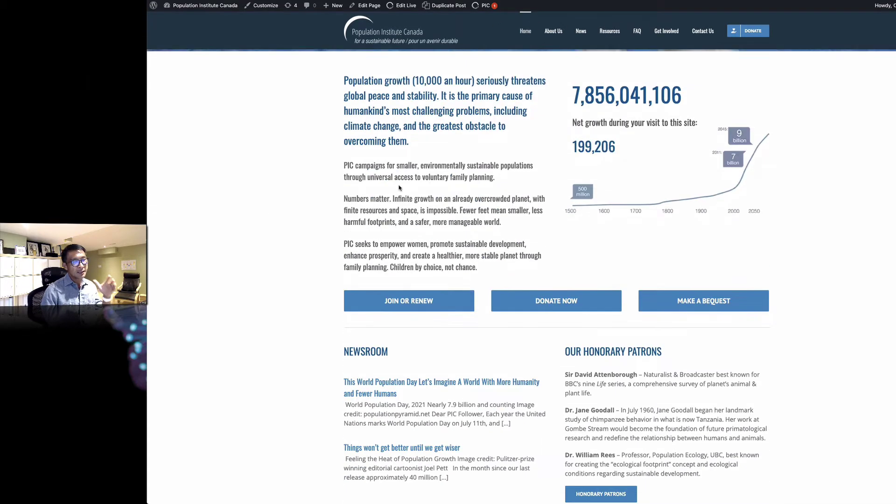
scroll(399, 187, "down", 3)
scroll(417, 165, "up", 7)
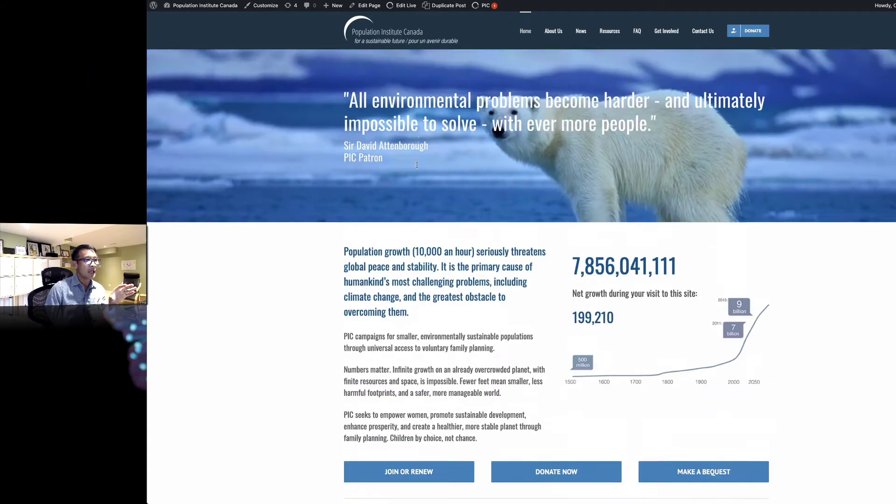
scroll(417, 165, "up", 2)
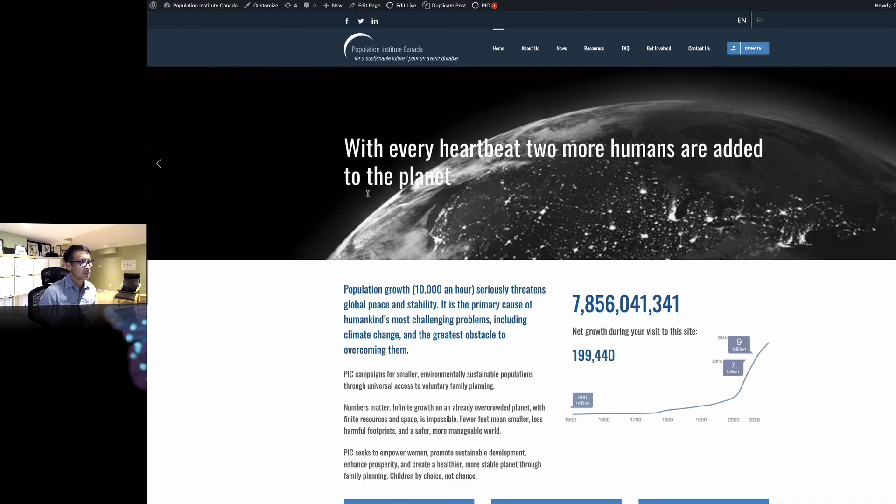
Step the hero slider back two slides and examine its banner images against the content below.
left_click(159, 163)
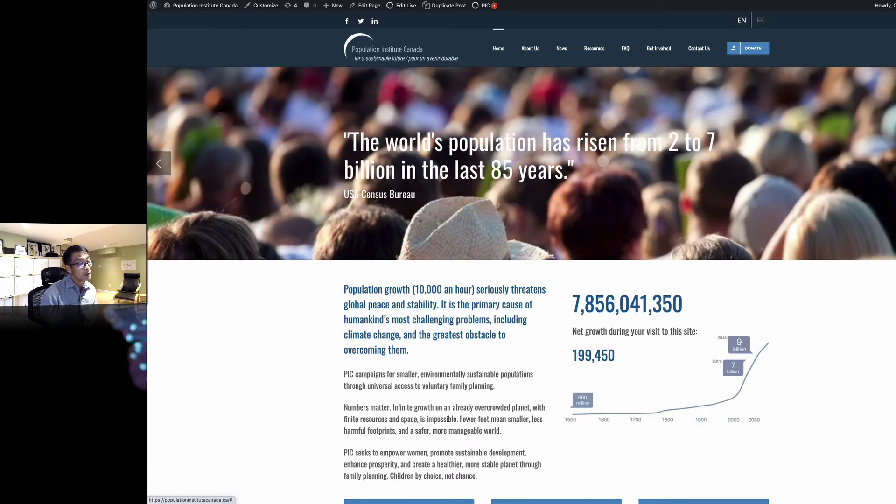
left_click(158, 164)
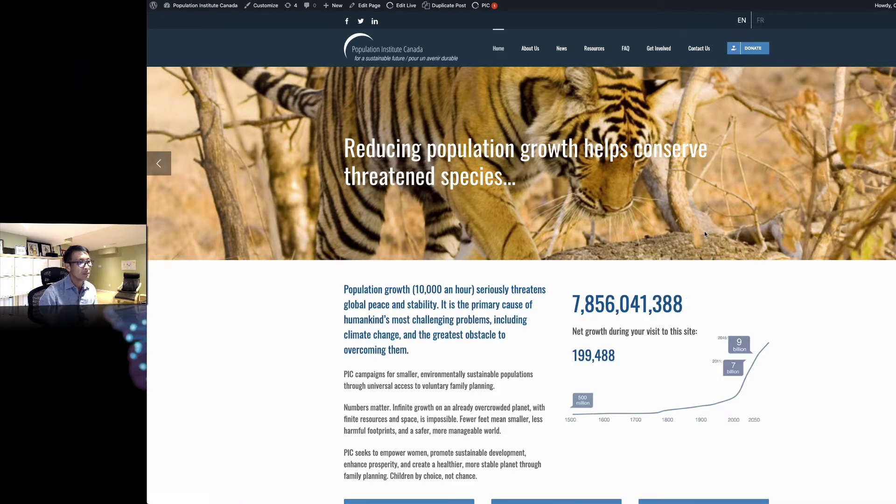
scroll(700, 233, "down", 10)
scroll(697, 239, "up", 10)
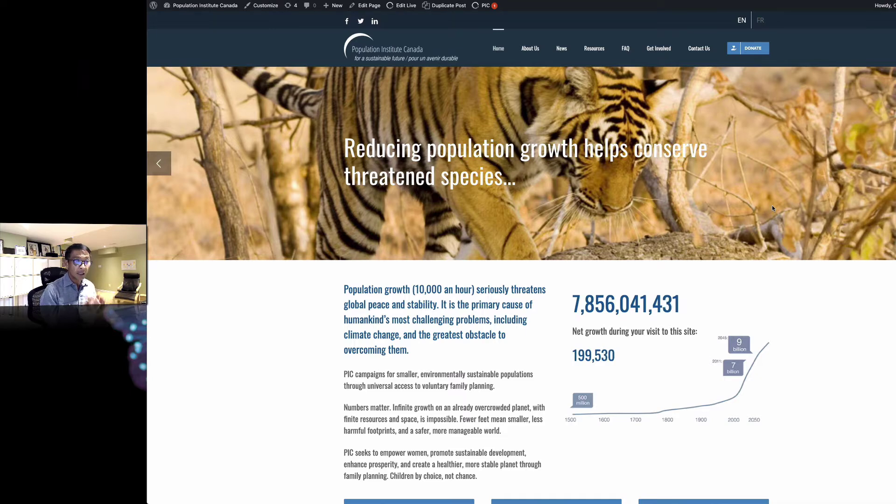
scroll(657, 290, "down", 2)
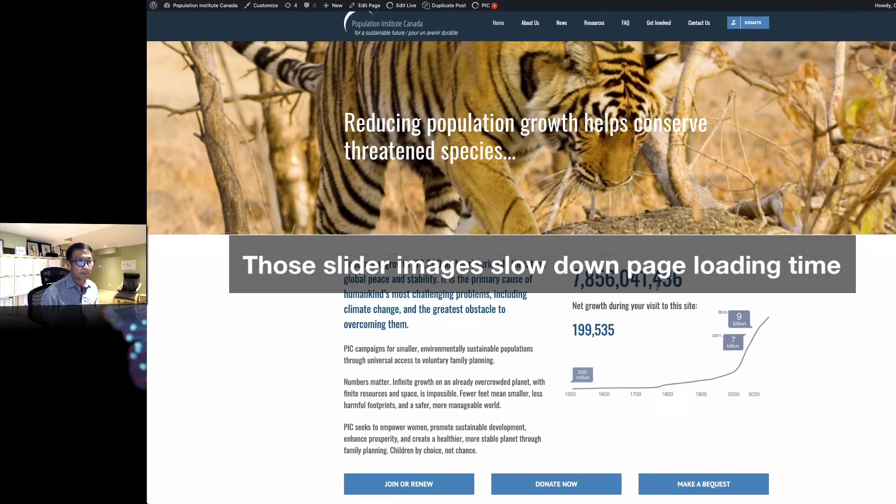
scroll(657, 289, "down", 3)
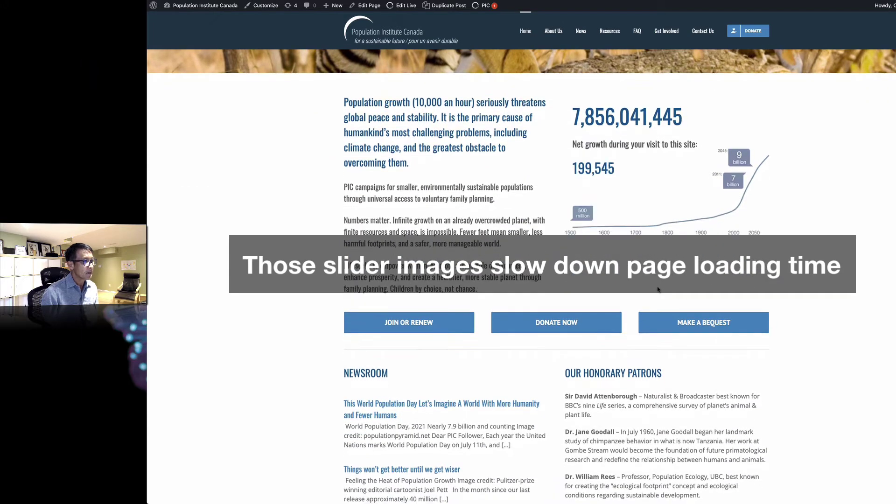
scroll(657, 289, "up", 5)
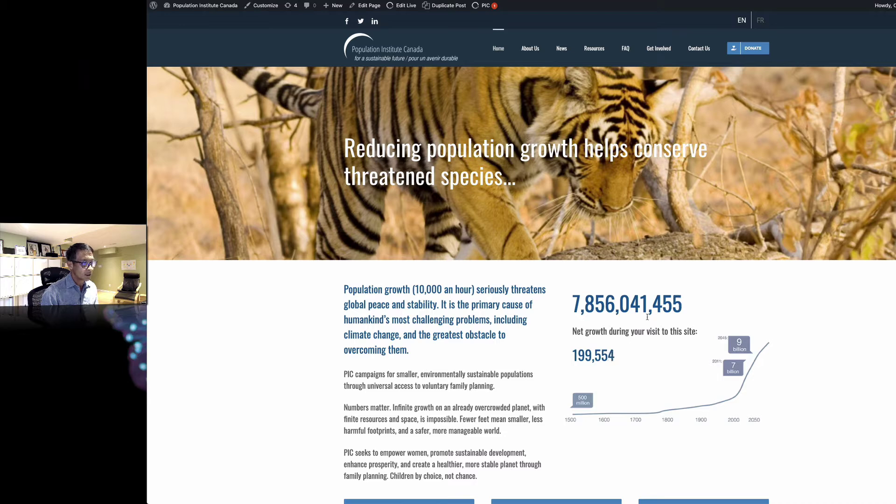
Examine the home page's introduction text, population counter and growth graph, down to the call-to-action buttons.
scroll(560, 280, "down", 1)
scroll(514, 257, "up", 1)
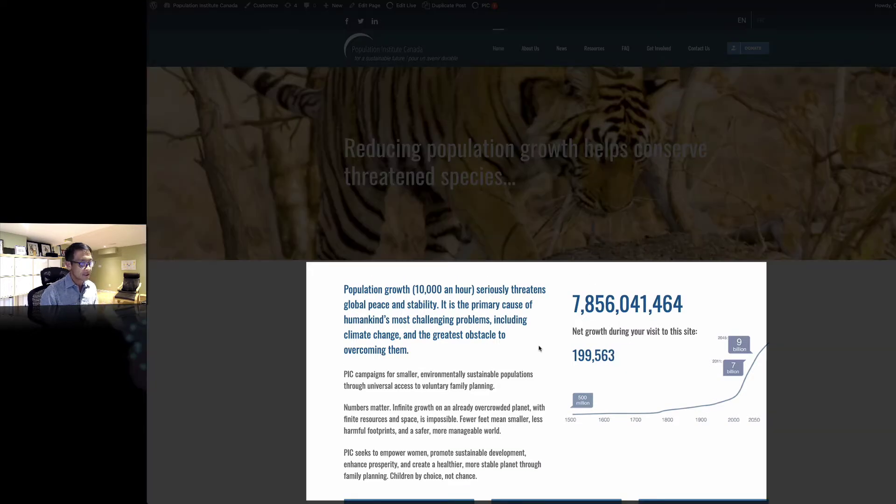
scroll(513, 345, "down", 1)
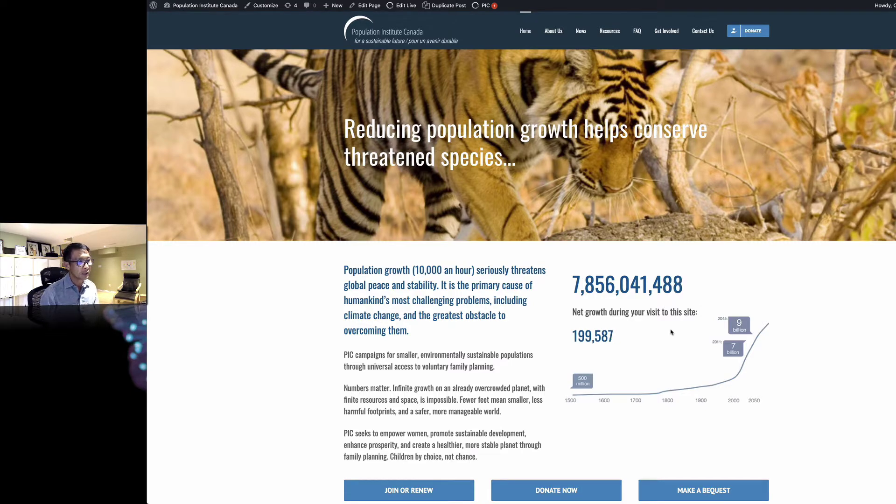
scroll(666, 334, "down", 2)
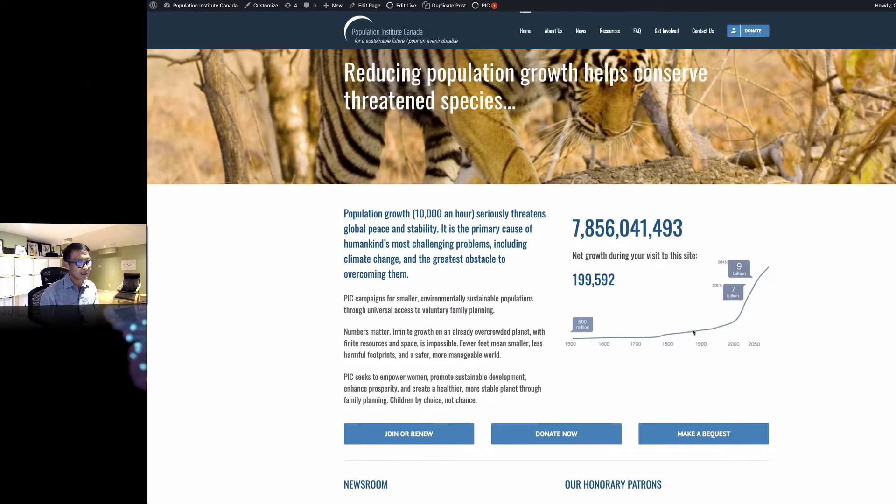
left_click_drag(743, 284, 735, 347)
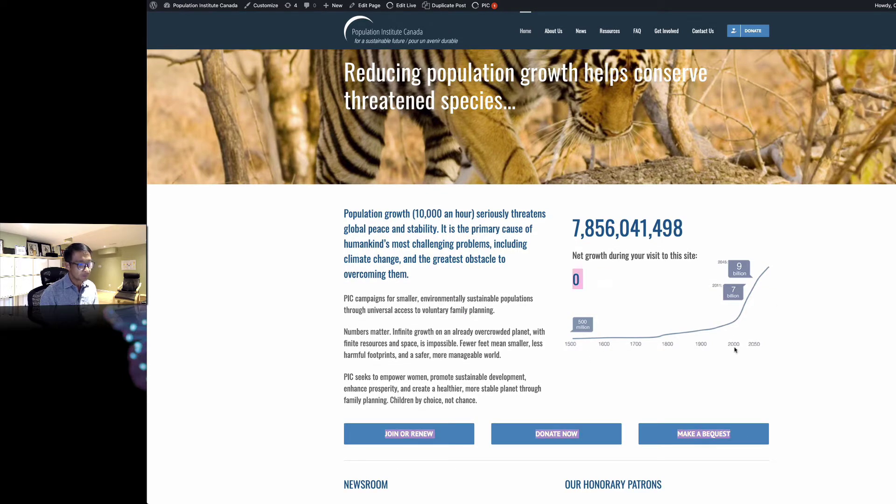
scroll(735, 346, "down", 3)
left_click(812, 321)
scroll(812, 323, "down", 5)
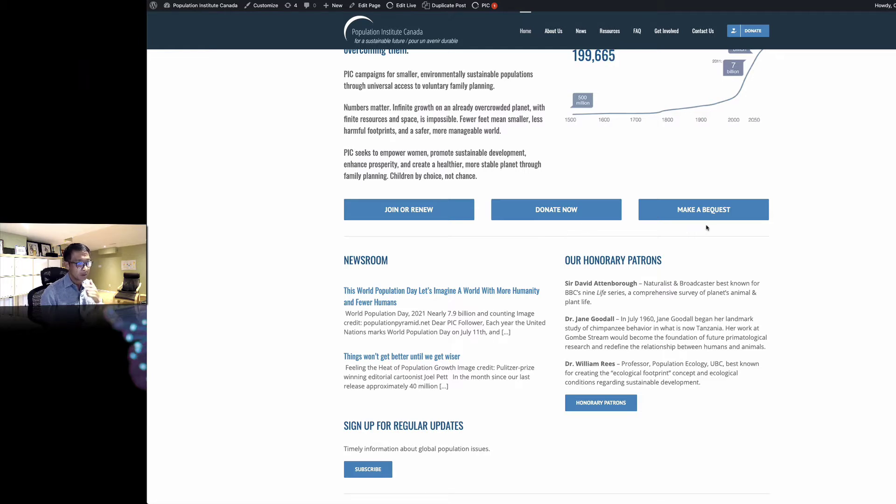
Examine the home page's lower sections, from Newsroom and Our Honorary Patrons to What You Can Do to Help the Planet and the footer.
scroll(437, 136, "down", 2)
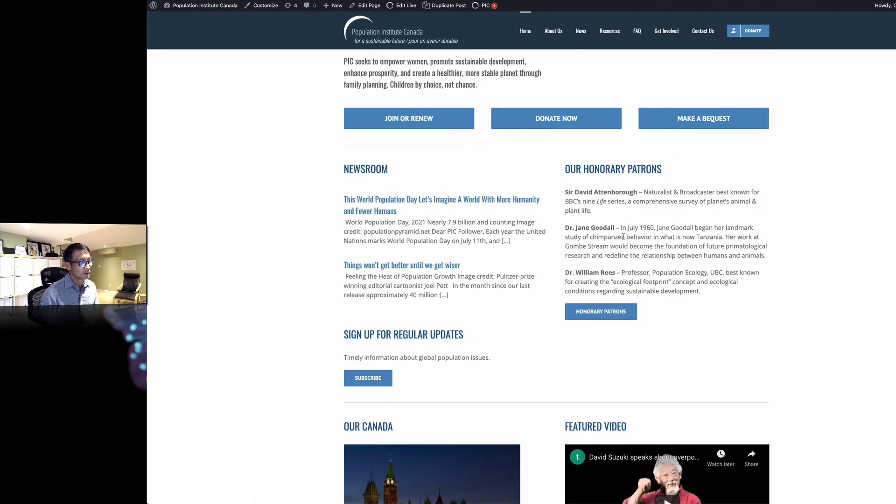
scroll(623, 236, "up", 5)
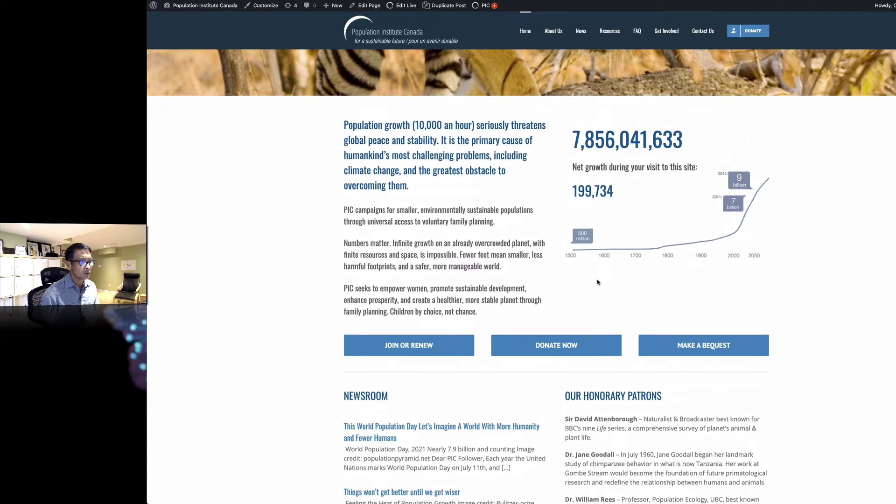
scroll(597, 282, "down", 6)
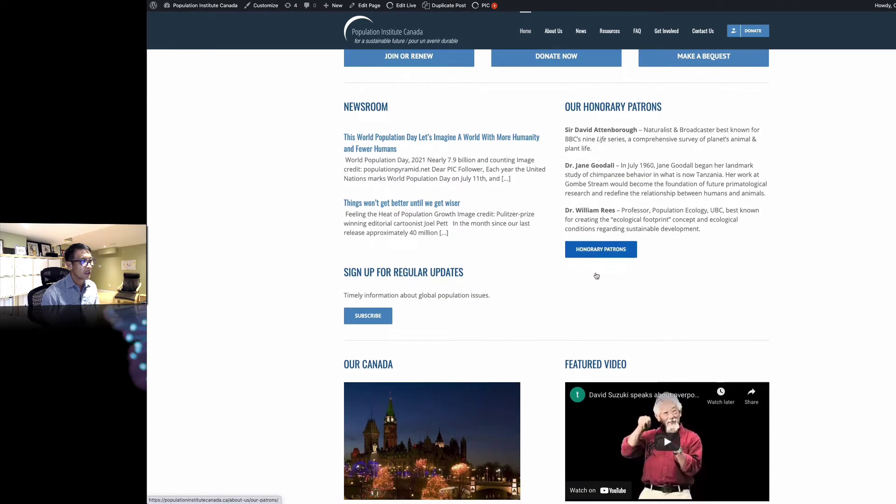
scroll(598, 280, "down", 10)
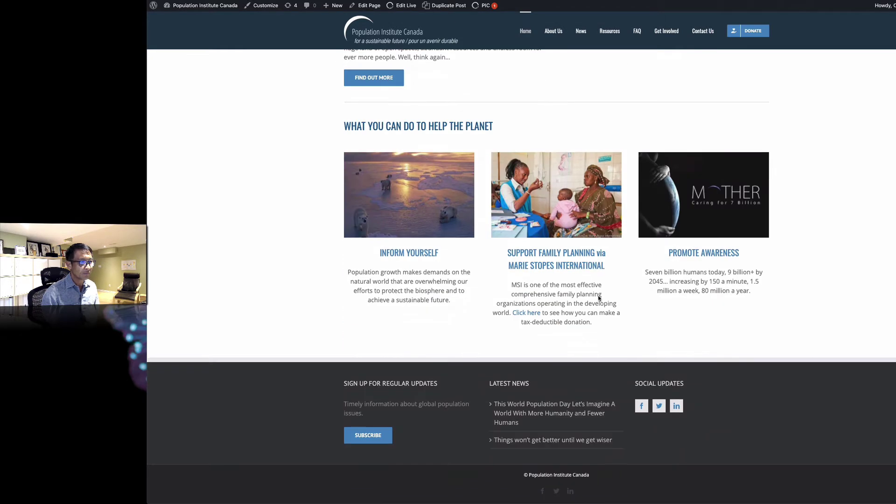
scroll(603, 341, "up", 3)
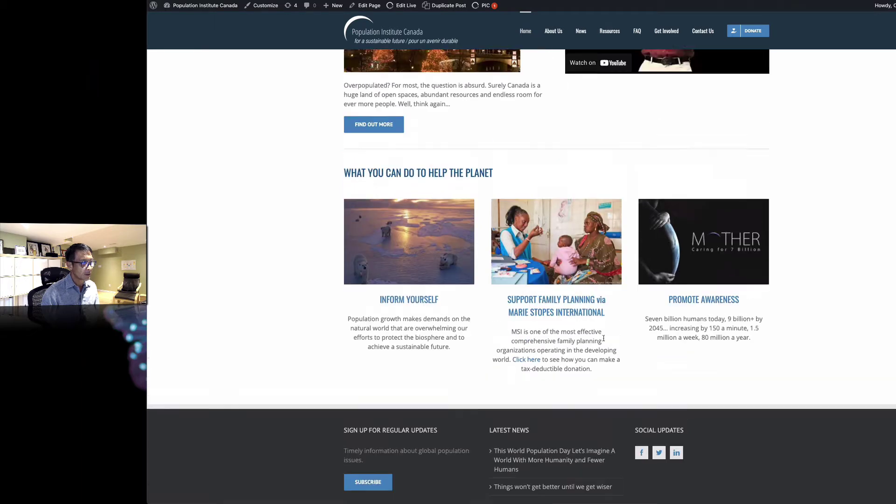
scroll(610, 322, "up", 10)
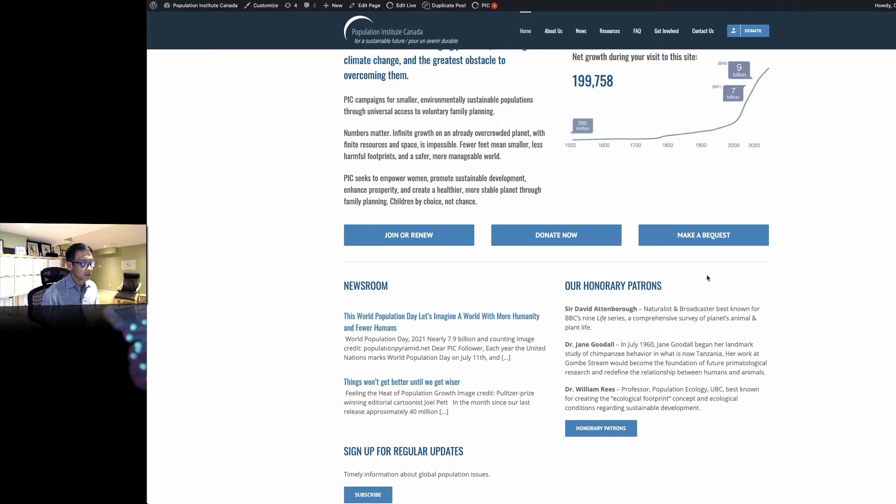
scroll(707, 278, "down", 7)
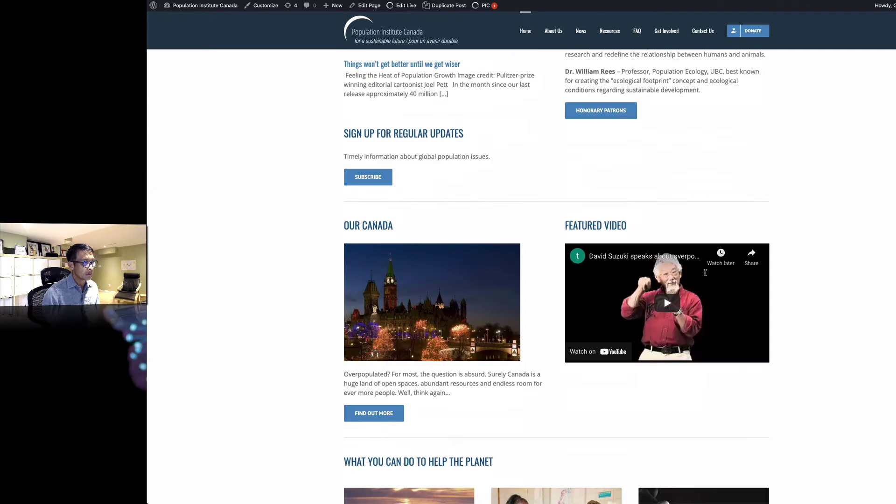
scroll(705, 273, "down", 7)
scroll(706, 273, "up", 14)
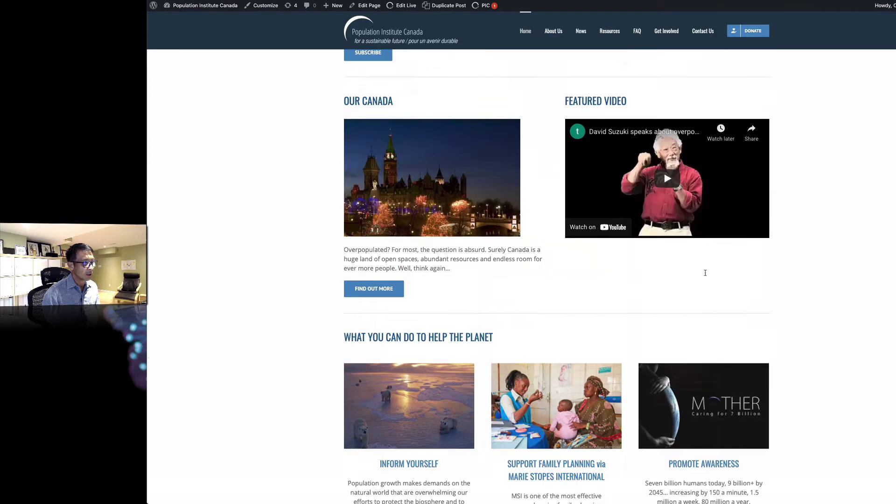
scroll(706, 275, "down", 5)
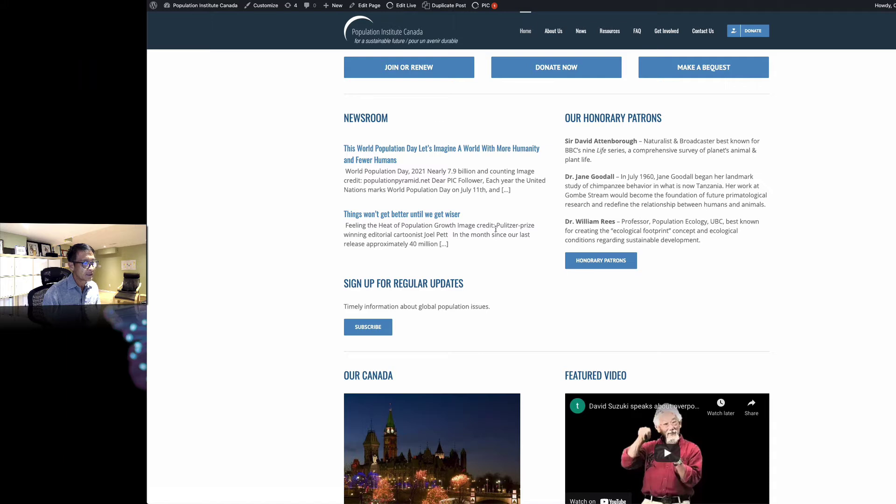
Check the home page's Newsroom excerpts, open the full Newsroom page and look through its posts.
scroll(498, 227, "down", 1)
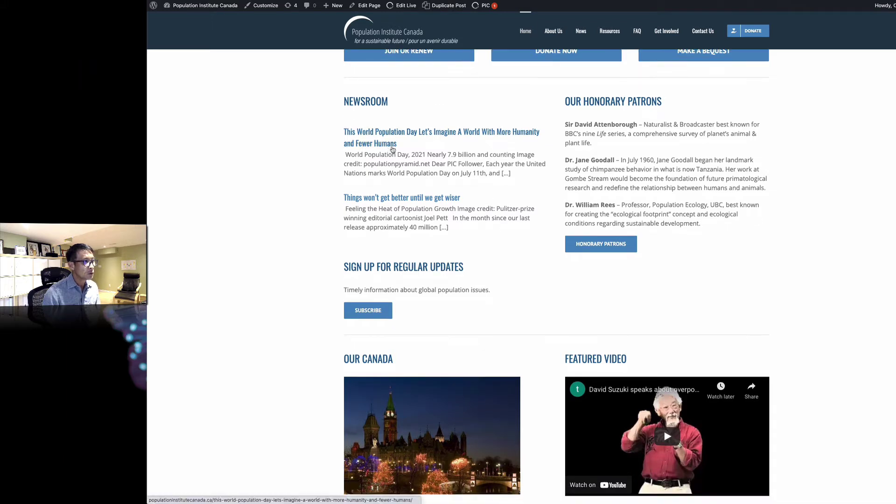
scroll(496, 366, "up", 1)
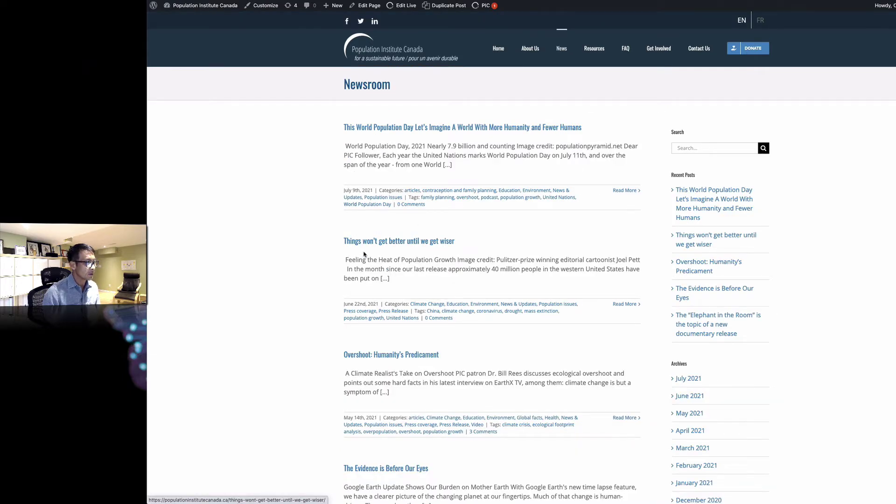
scroll(370, 234, "down", 2)
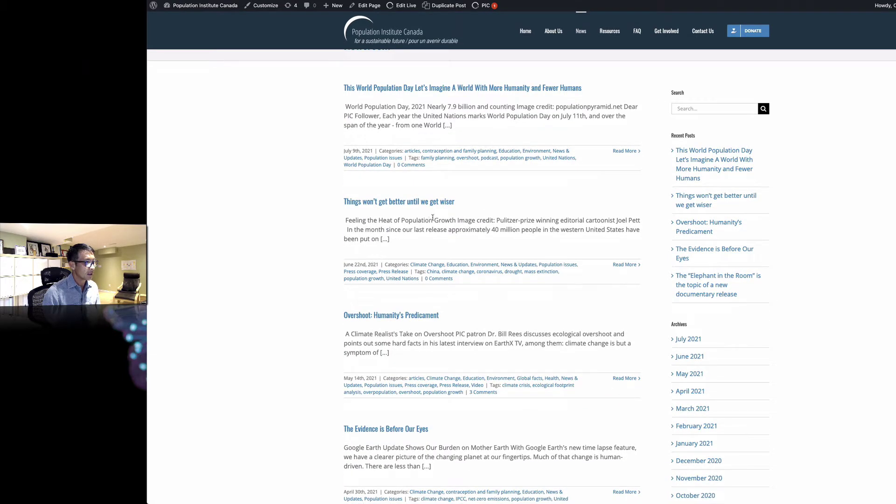
scroll(433, 218, "down", 5)
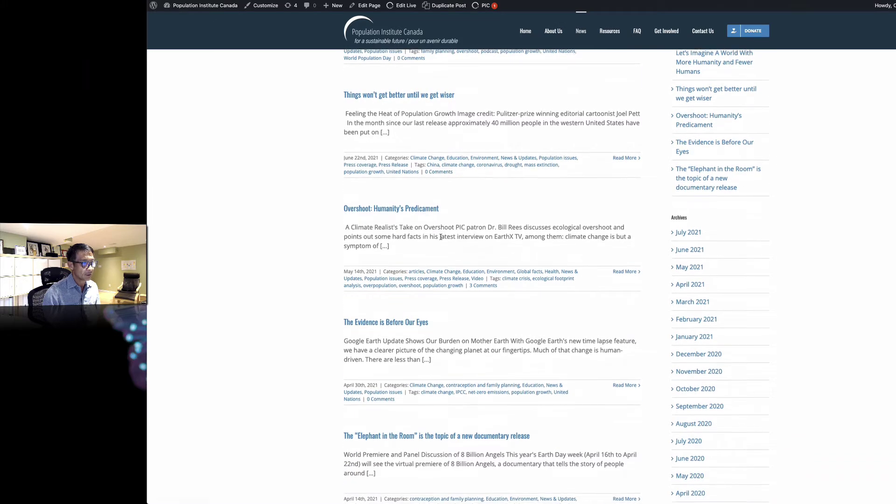
scroll(526, 86, "up", 5)
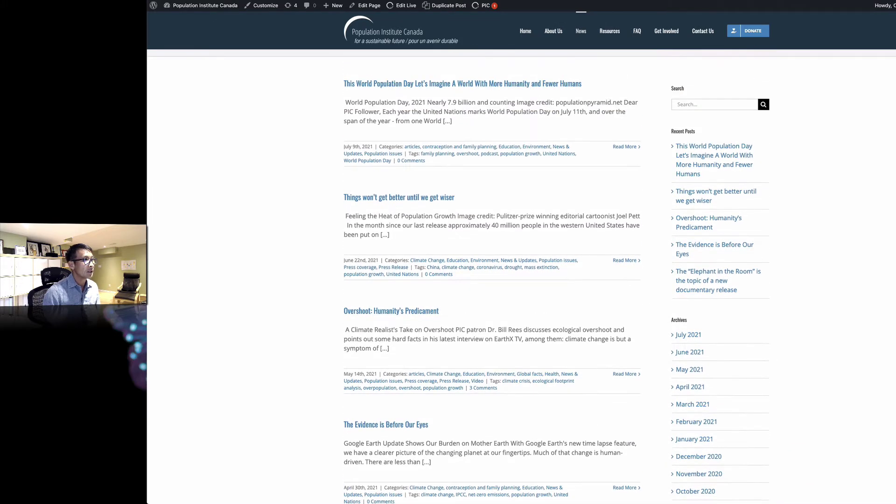
Return to the home page and examine its Newsroom section again.
key("super+Left")
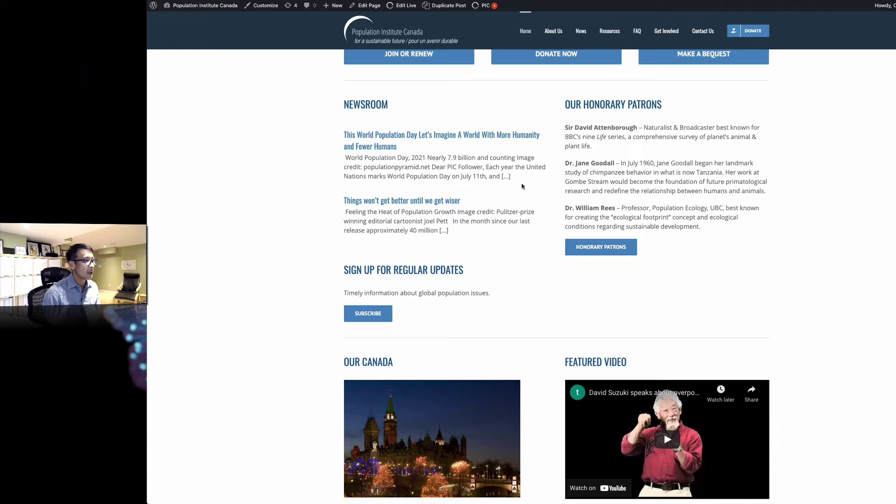
scroll(523, 185, "down", 2)
scroll(527, 140, "up", 2)
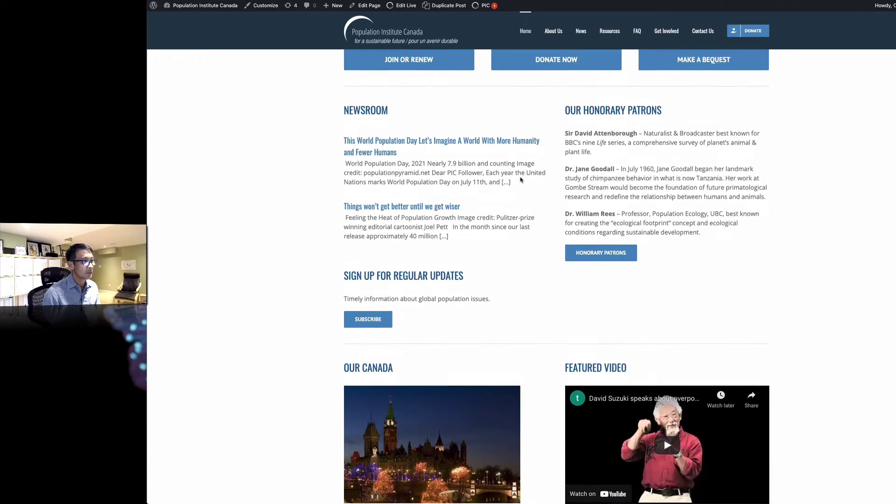
Go to the Newsletters page and open Issues – No. 38, May, 2021 in a separate tab.
key("super+Right")
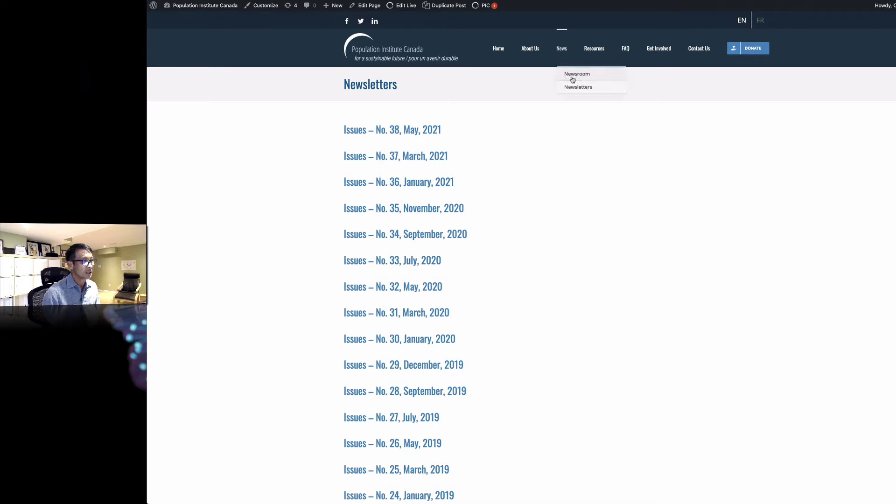
right_click(411, 132)
key("Return")
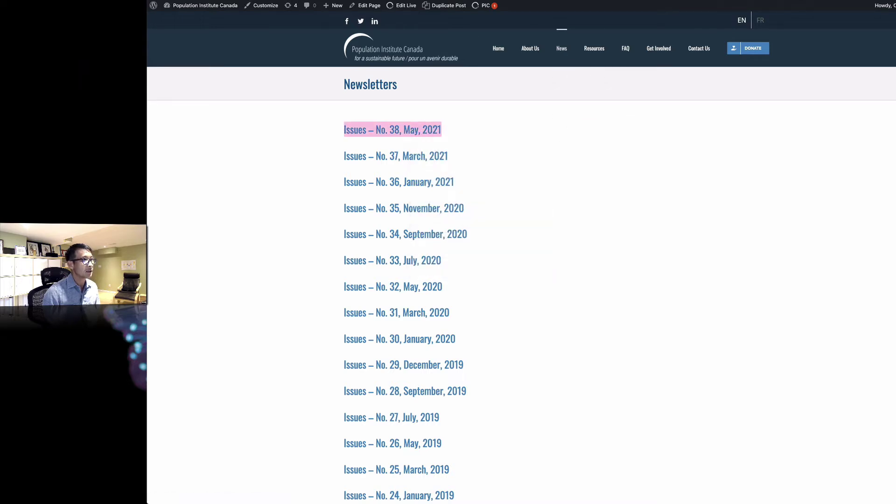
key("ctrl+Tab")
Examine the content and layout of the May 2021 newsletter, from its introduction to the lower articles.
scroll(590, 302, "down", 5)
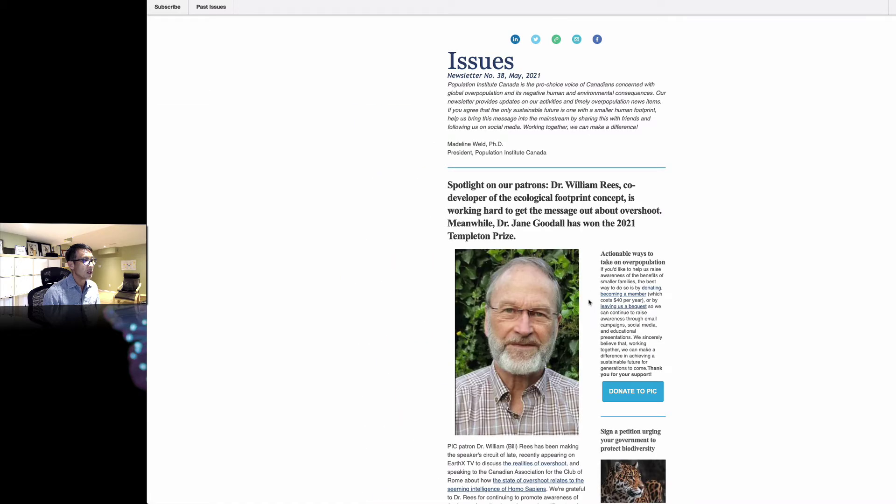
scroll(589, 302, "down", 8)
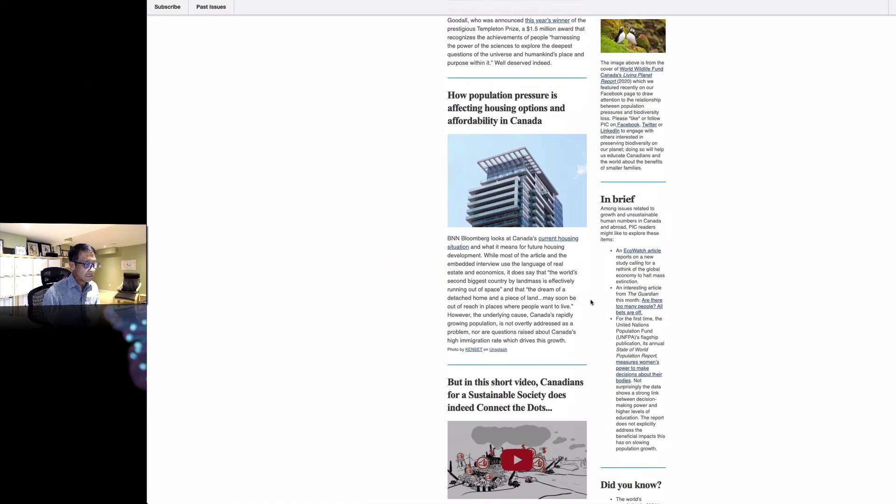
scroll(591, 301, "up", 8)
scroll(596, 303, "up", 4)
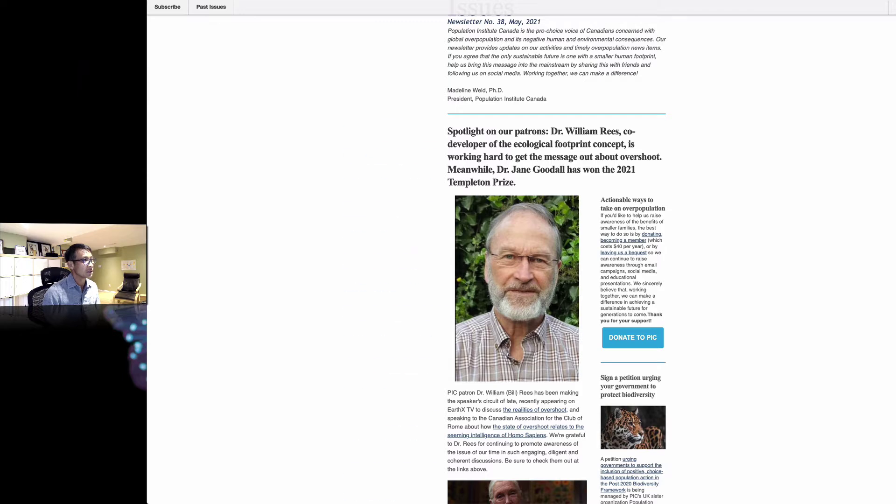
Go back from the newsletter, past the Newsroom posts, to the home page and examine its Newsroom and Our Honorary Patrons sections.
key("ctrl+shift+Tab")
key("ctrl+shift+Tab")
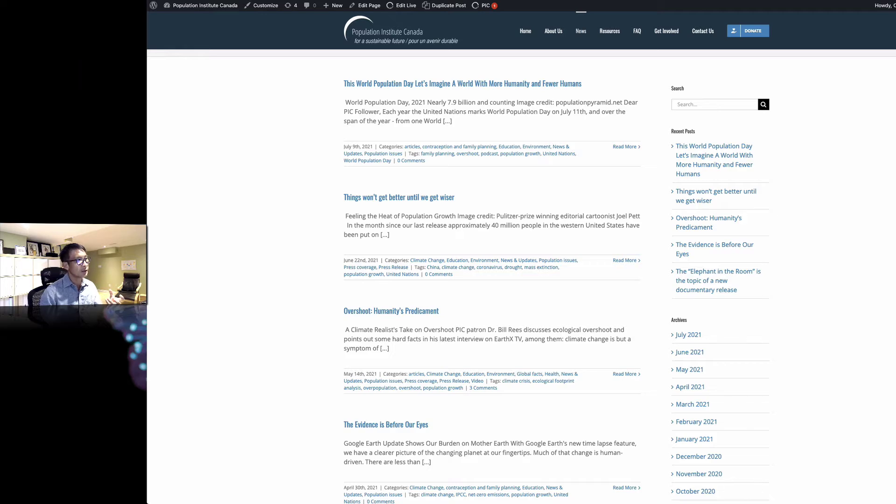
key("ctrl+shift+Tab")
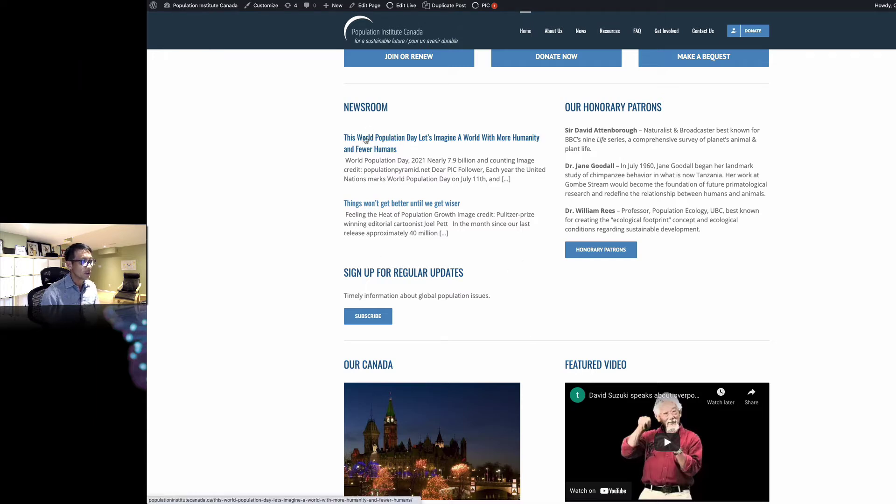
scroll(435, 202, "down", 1)
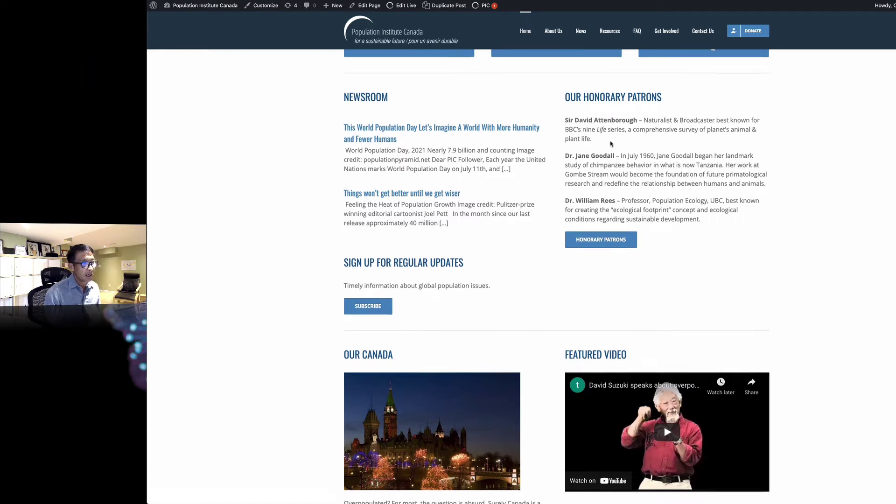
Open the full Honorary Patrons page from the home page and look through the patrons' profiles.
scroll(611, 127, "down", 1)
right_click(603, 224)
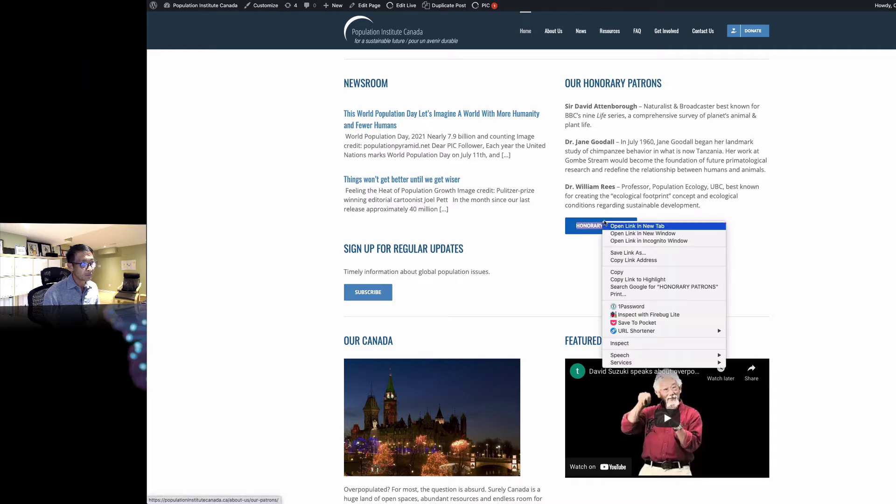
key("Escape")
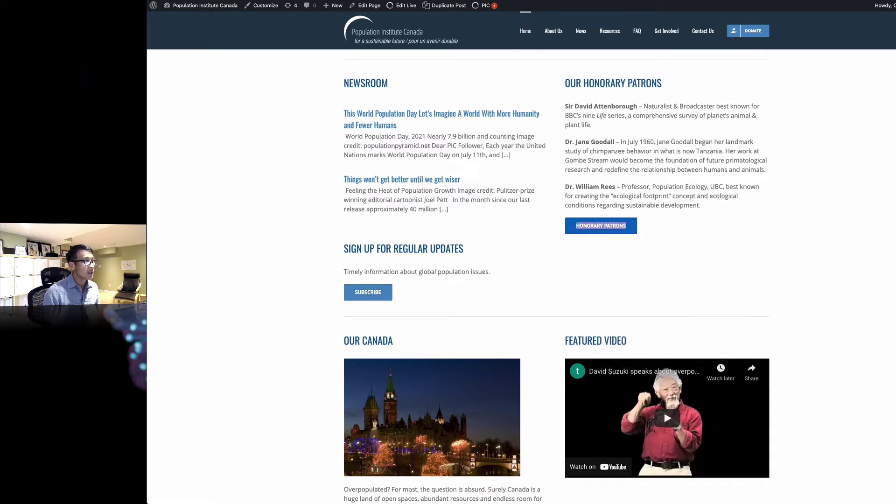
left_click(607, 225)
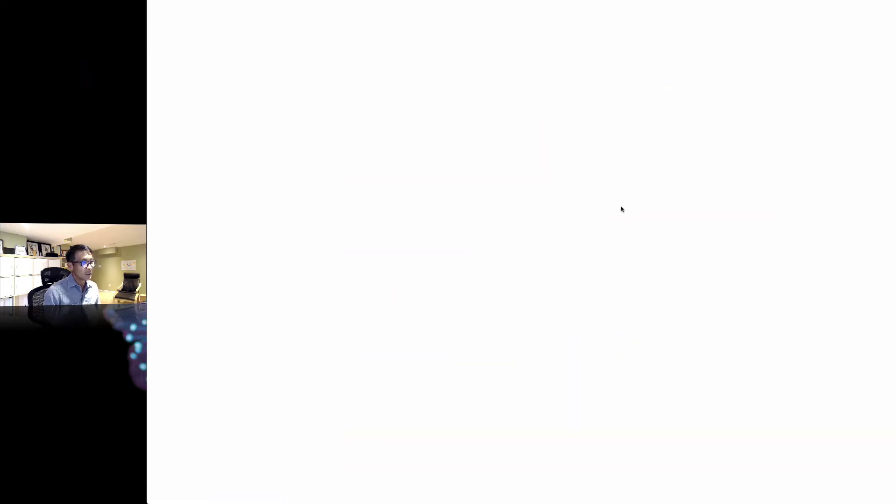
scroll(490, 227, "down", 15)
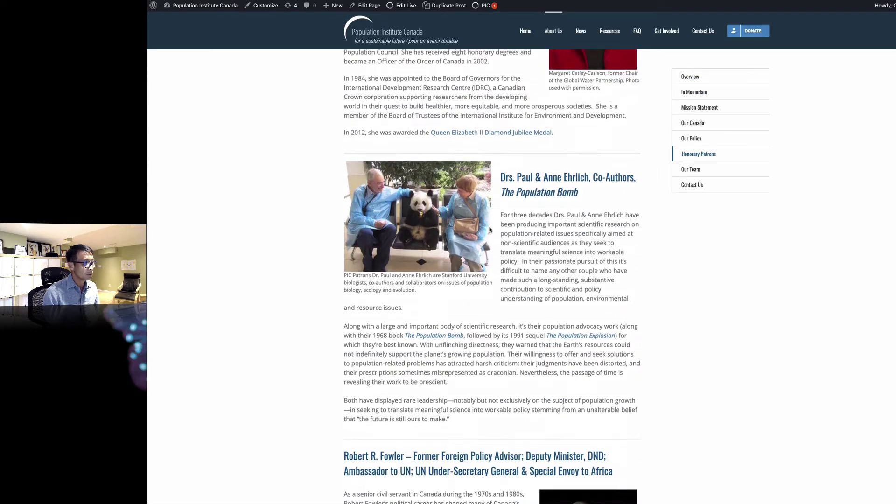
scroll(490, 229, "down", 10)
scroll(491, 229, "down", 8)
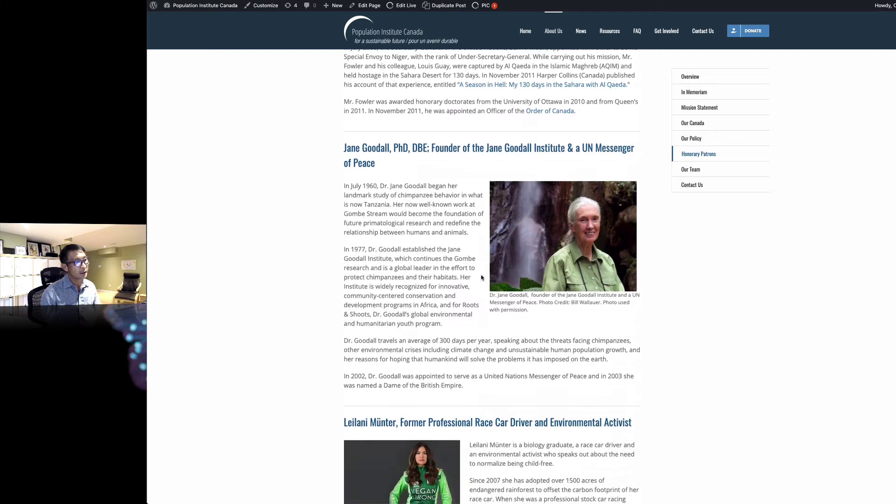
scroll(474, 297, "down", 4)
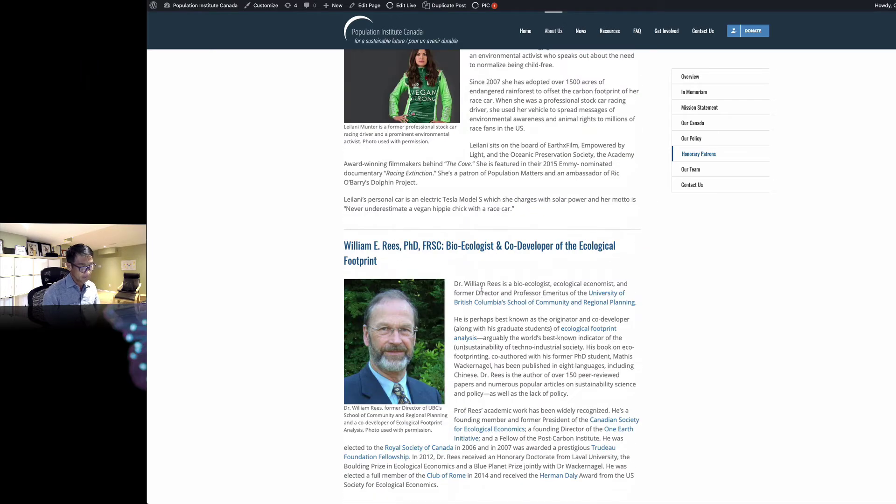
scroll(484, 291, "down", 9)
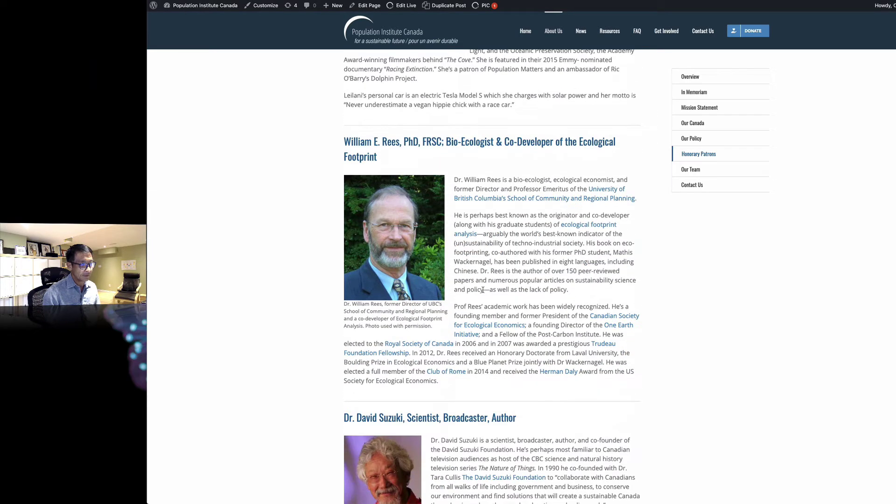
scroll(467, 266, "up", 1)
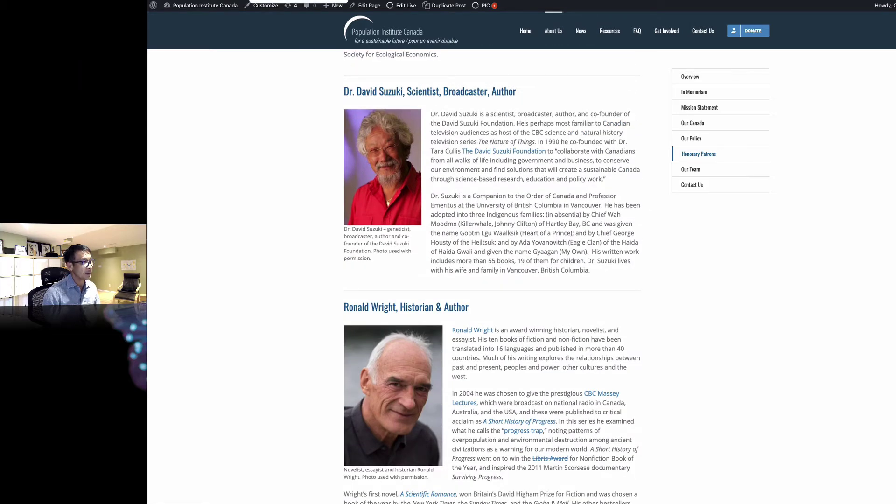
Return to the home page and examine the short patron descriptions under Our Honorary Patrons.
key("alt+Left")
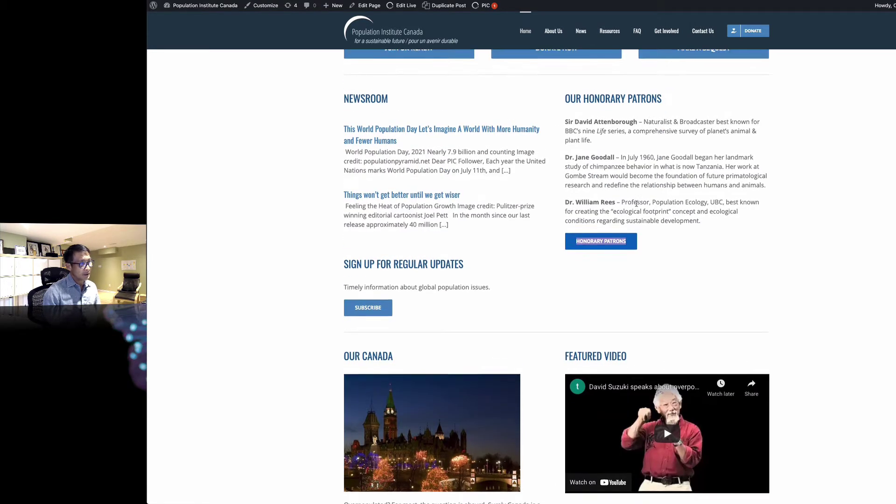
scroll(636, 206, "up", 2)
scroll(643, 200, "down", 2)
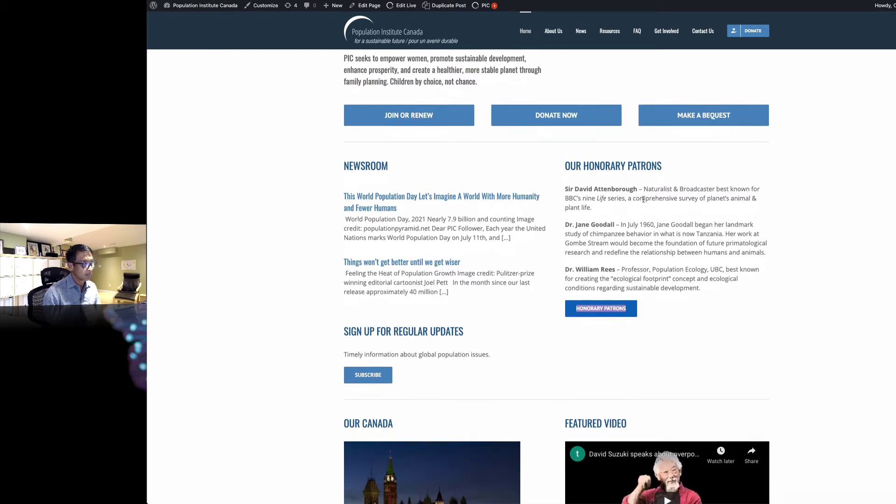
scroll(643, 200, "up", 2)
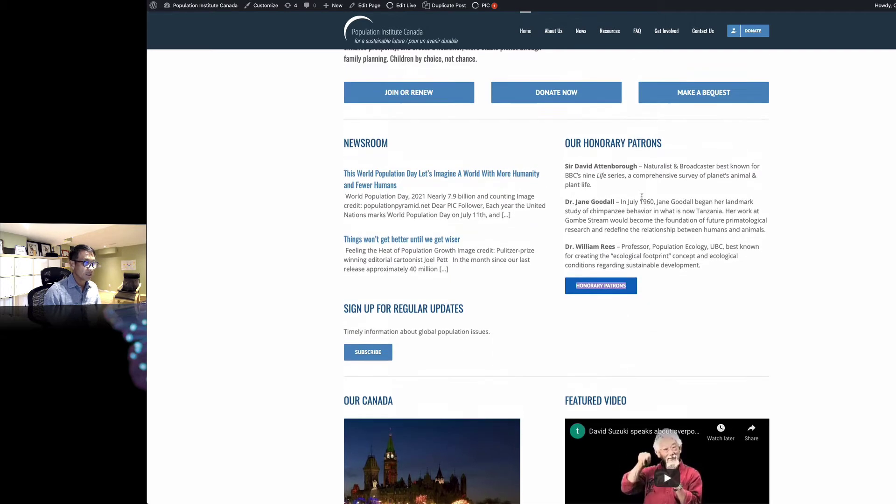
scroll(646, 194, "down", 1)
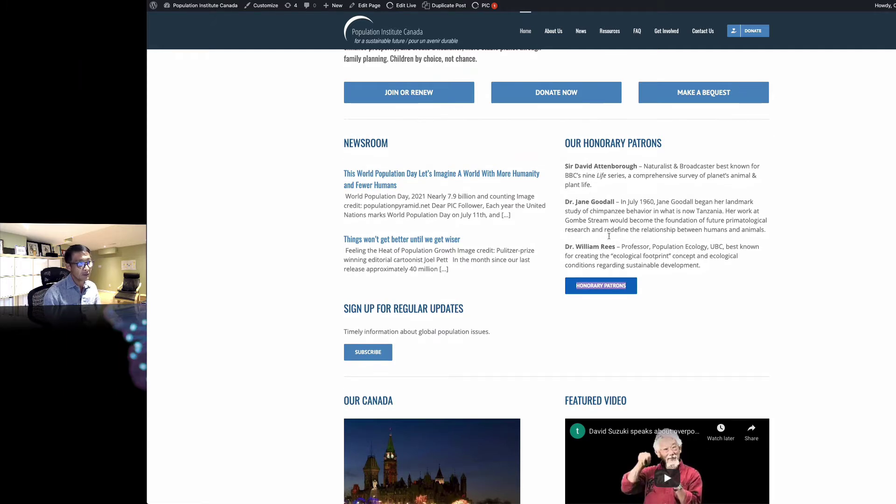
Reopen the Honorary Patrons page and check its lower profiles again.
left_click(601, 286)
scroll(498, 247, "down", 5)
scroll(498, 247, "up", 4)
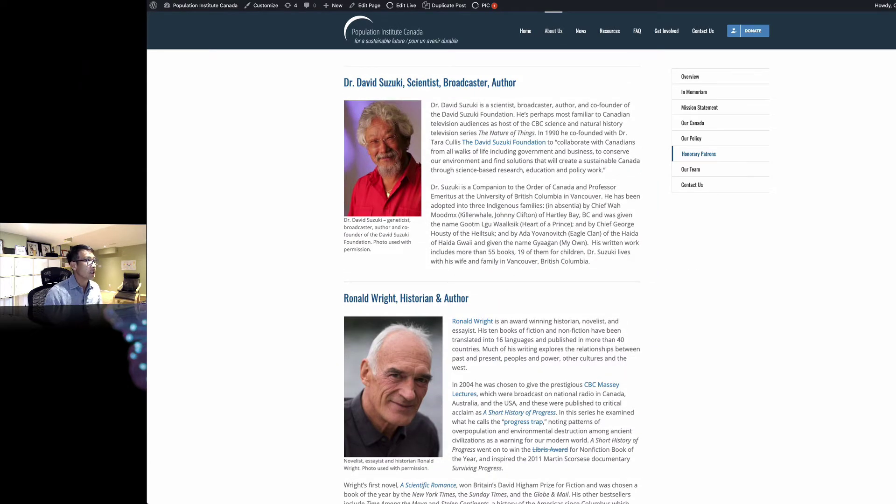
Go back to the home page and examine the Our Canada and Featured Video sections.
key("super+bracketleft")
scroll(537, 276, "down", 2)
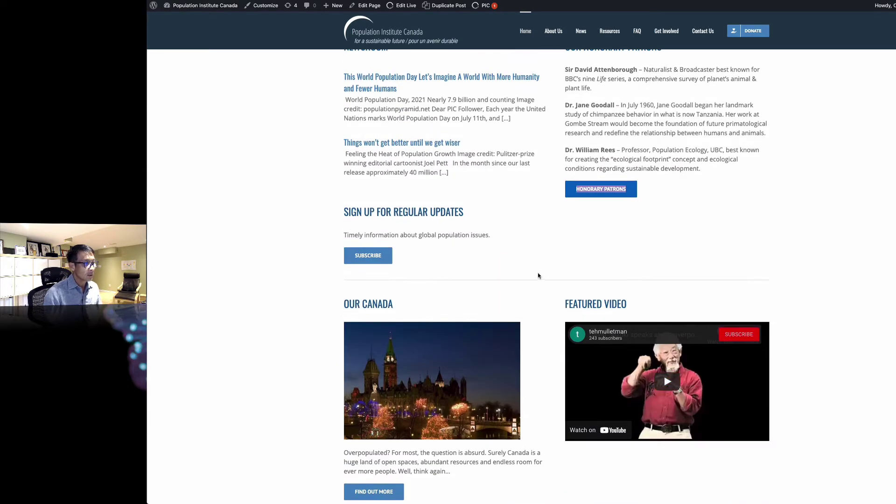
scroll(537, 276, "down", 4)
scroll(537, 276, "down", 2)
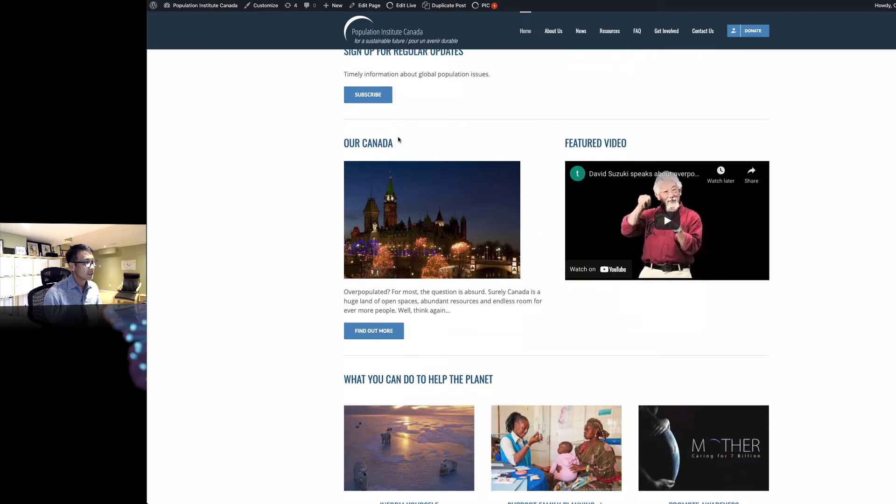
left_click_drag(398, 139, 448, 308)
left_click(479, 150)
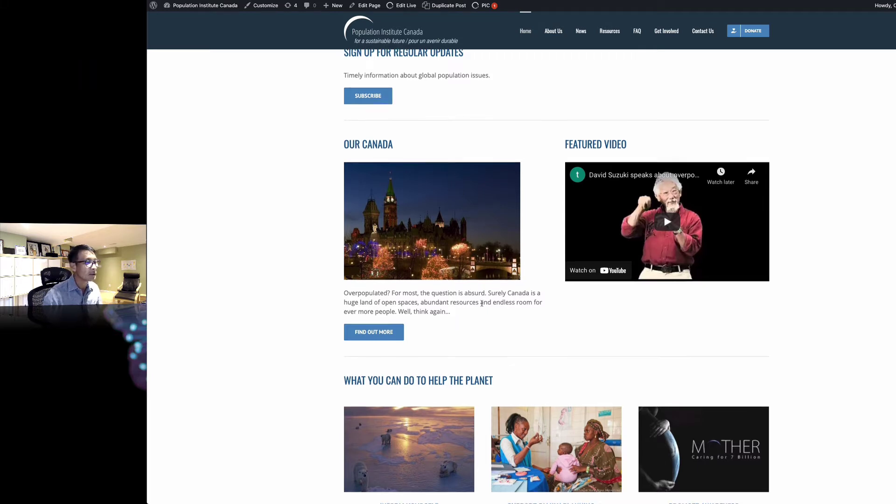
scroll(494, 311, "down", 1)
scroll(495, 310, "down", 2)
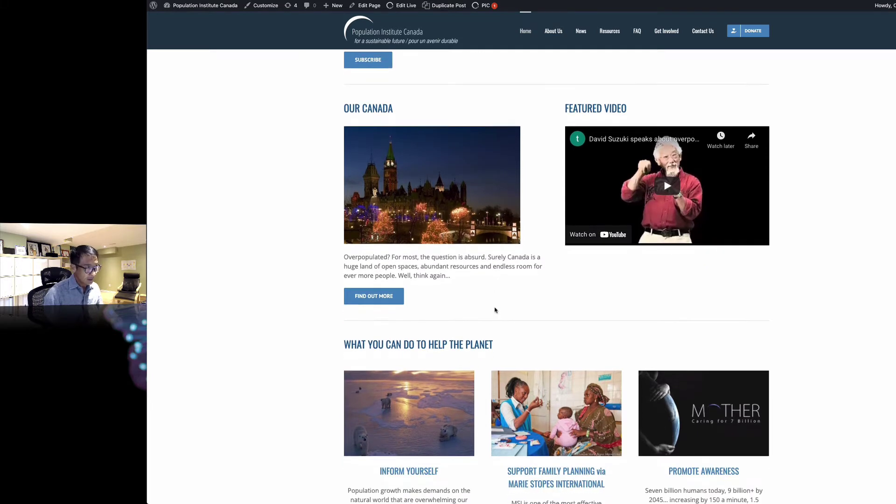
scroll(494, 306, "up", 3)
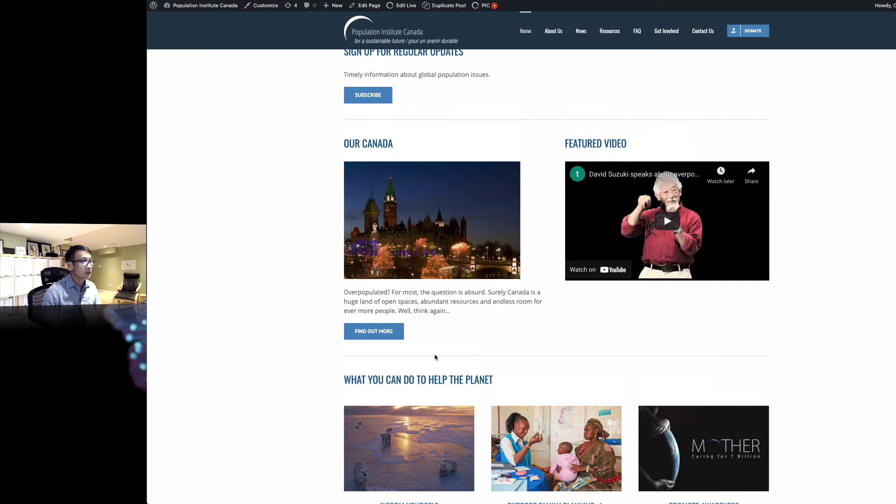
left_click_drag(331, 143, 342, 144)
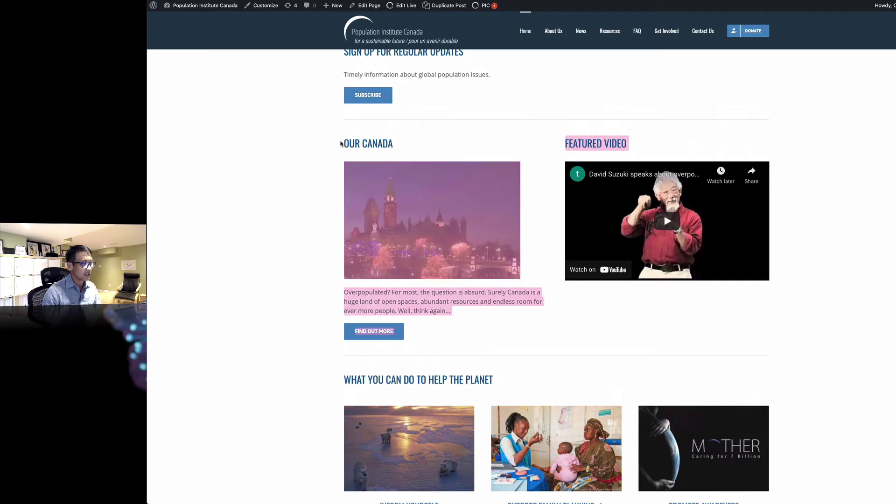
left_click(342, 145)
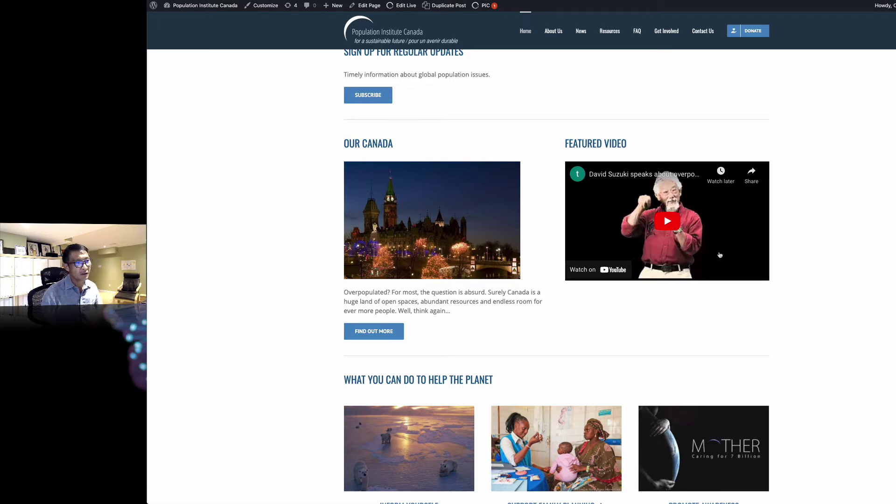
scroll(719, 257, "down", 3)
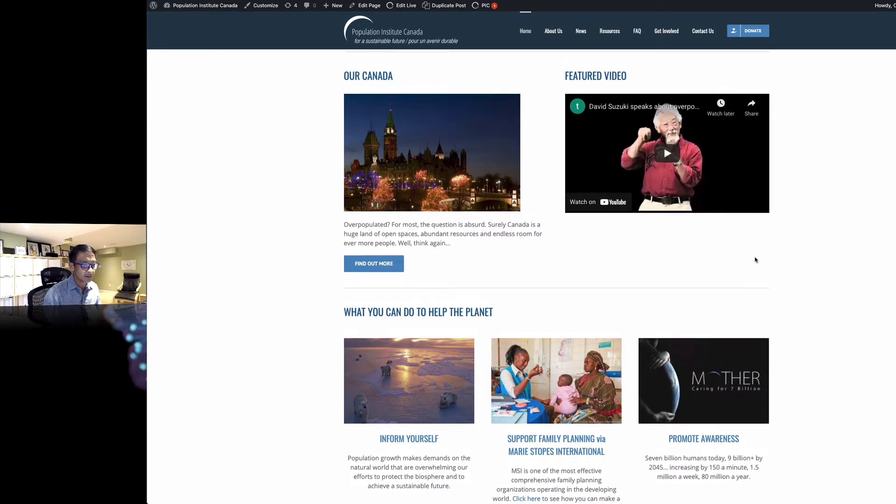
scroll(756, 260, "up", 4)
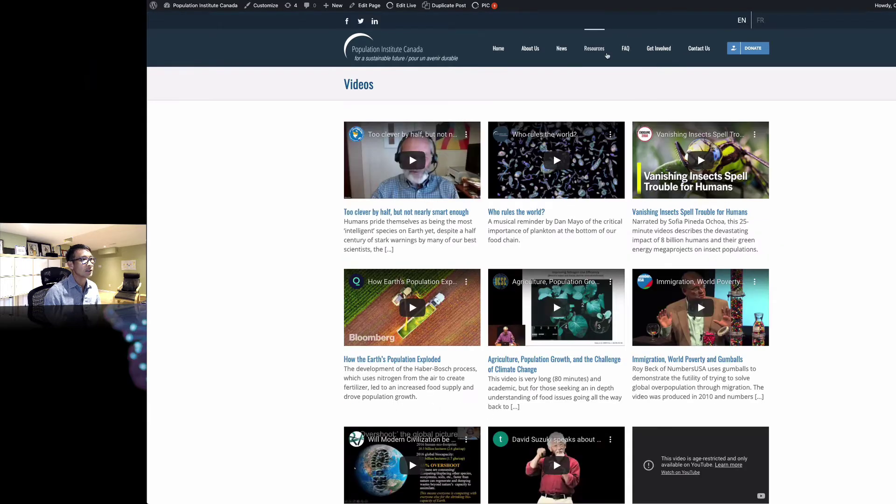
Load the Videos page from the site's Resources and look through its grid of videos from first row to last.
mouse_move(594, 48)
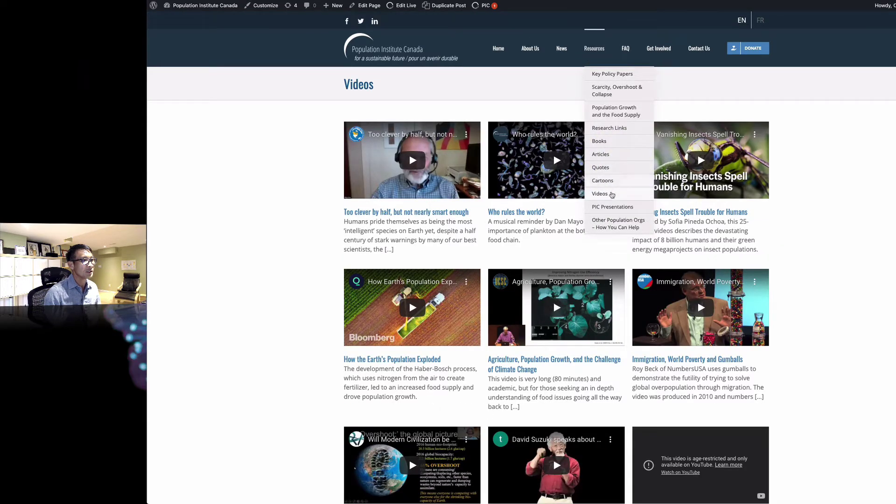
left_click(603, 193)
scroll(677, 297, "down", 2)
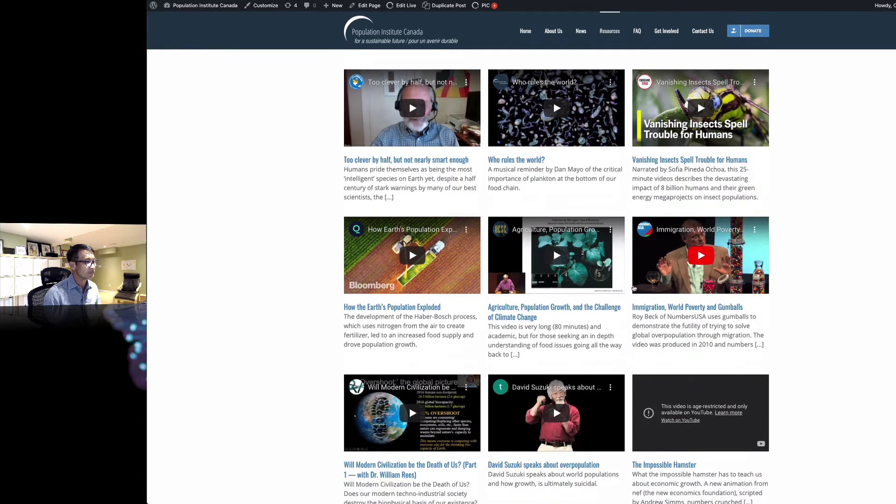
scroll(450, 295, "down", 3)
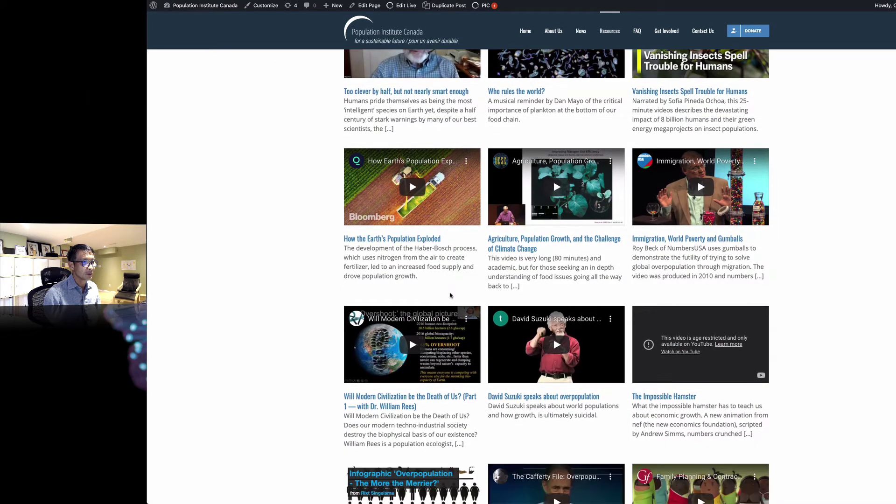
scroll(495, 318, "down", 6)
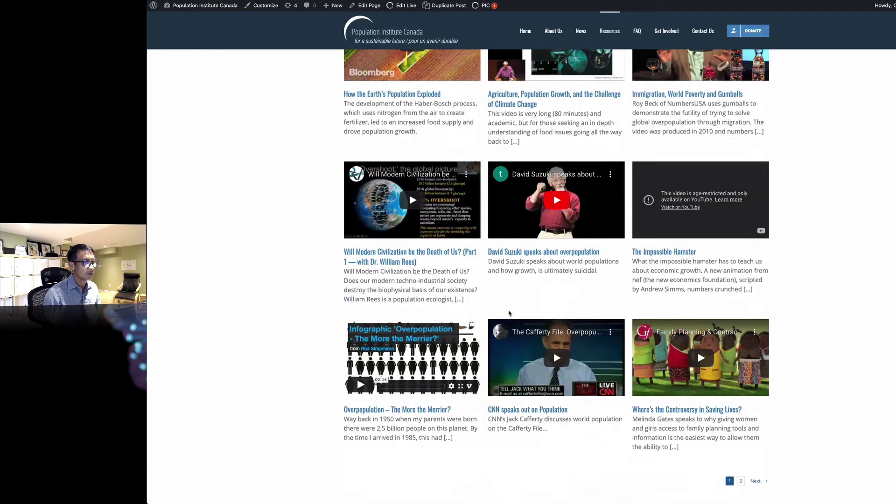
scroll(505, 312, "up", 10)
scroll(505, 312, "up", 1)
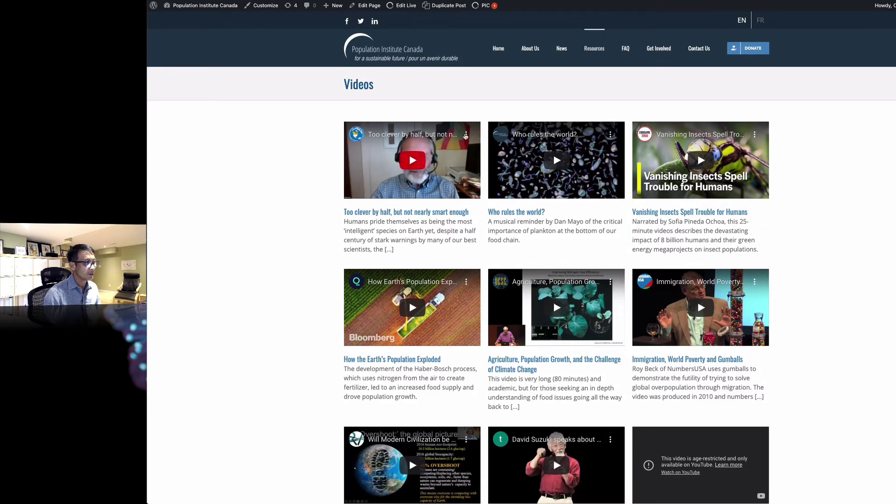
scroll(557, 308, "down", 8)
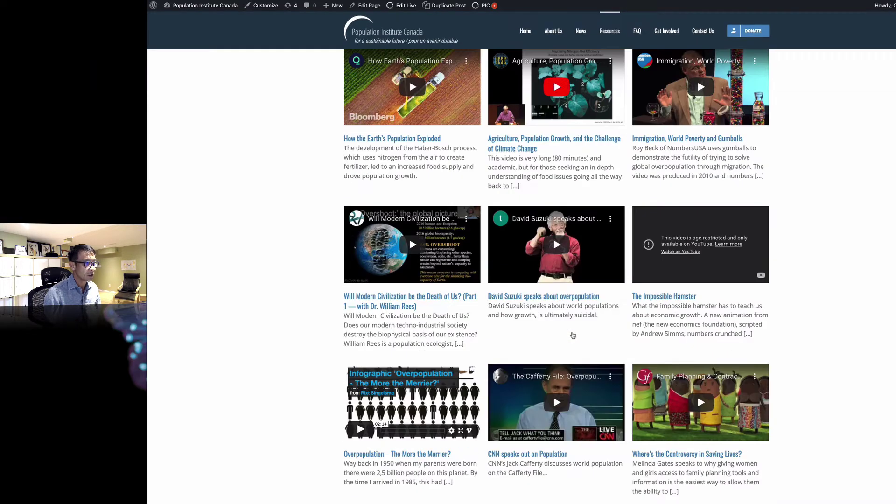
scroll(575, 335, "up", 8)
scroll(582, 332, "up", 1)
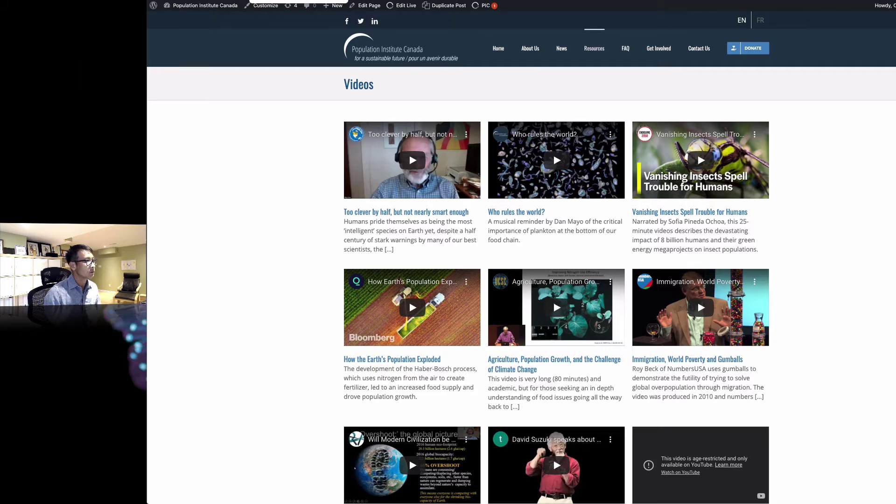
Return to the home page's Featured Video section and review the pages offered under Resources.
left_click(299, 1)
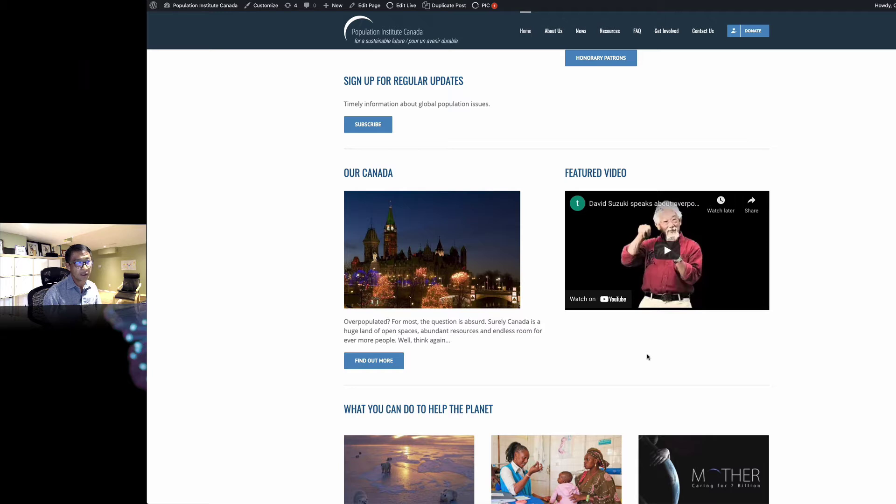
mouse_move(610, 30)
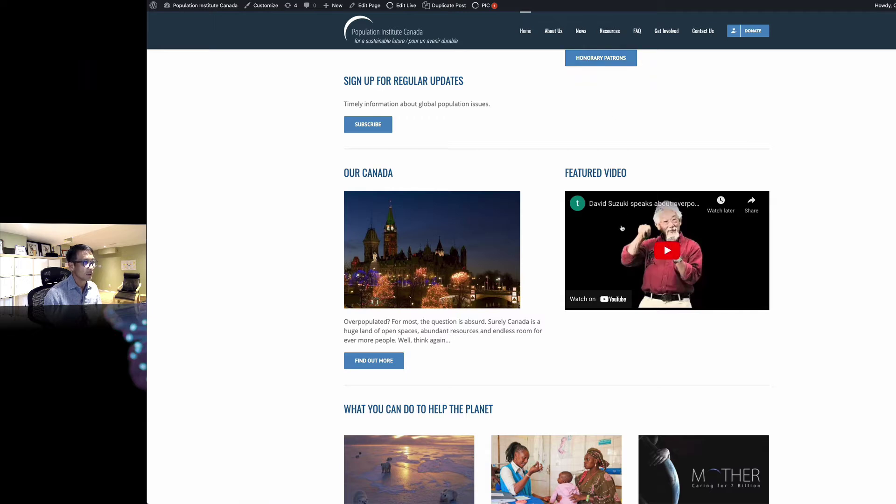
scroll(613, 117, "up", 1)
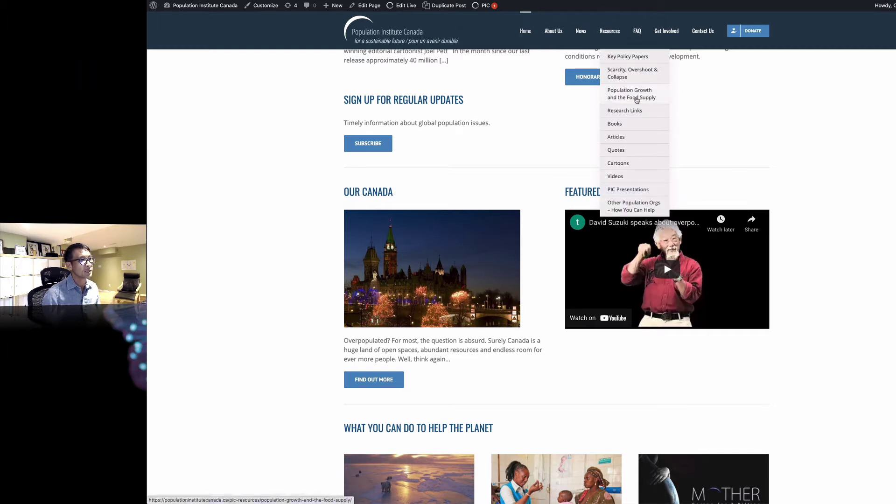
Load the Population Growth and the Food Supply page from Resources in a new tab and look through its grid of papers.
right_click(637, 101)
left_click(651, 101)
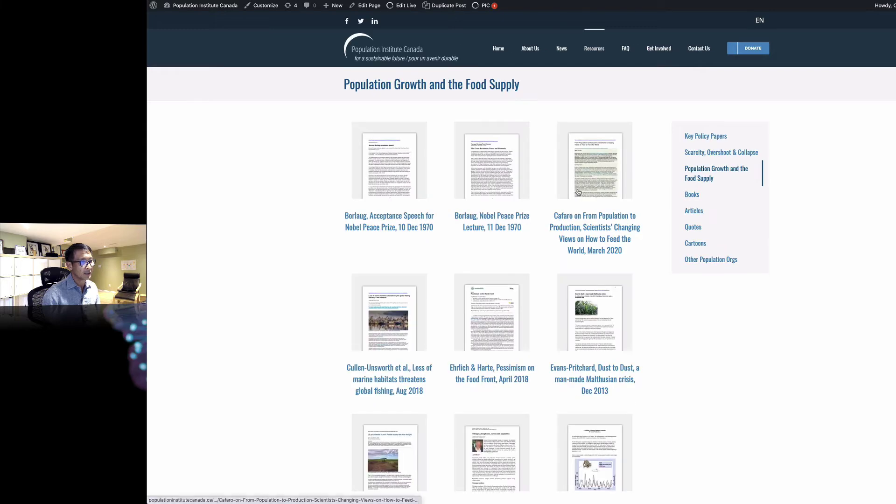
scroll(608, 198, "down", 5)
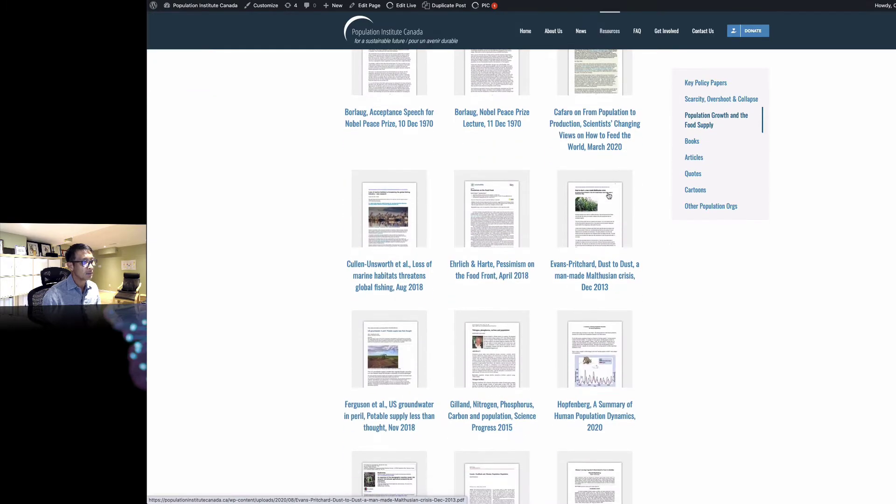
scroll(609, 196, "down", 2)
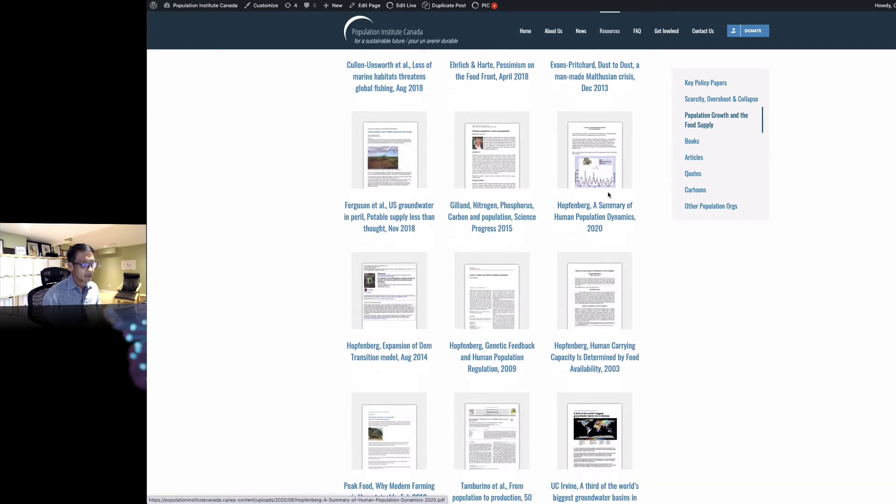
scroll(609, 195, "up", 2)
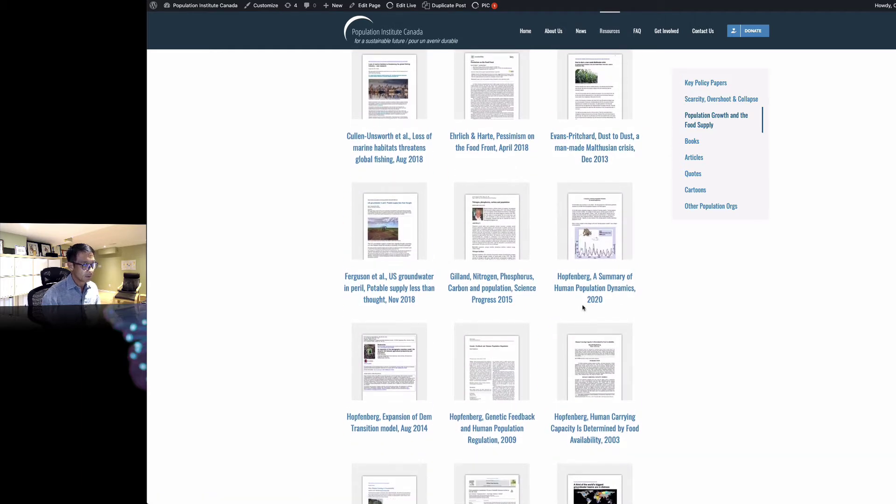
scroll(587, 303, "up", 5)
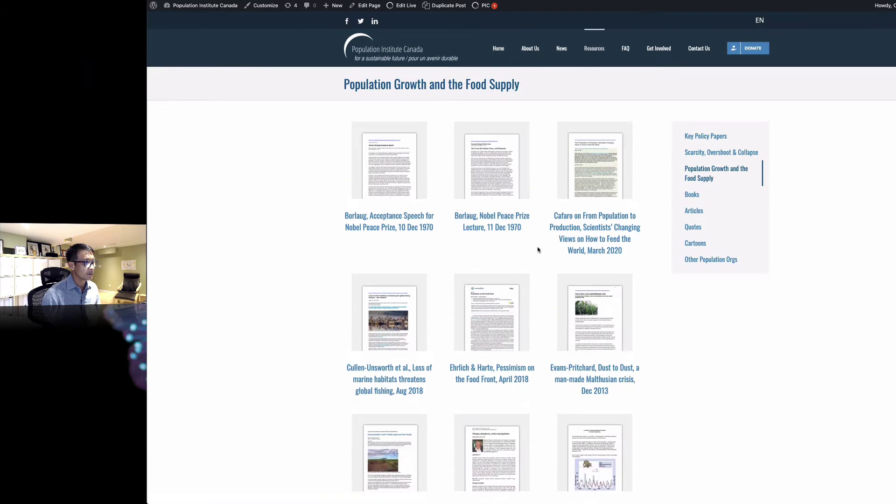
scroll(543, 252, "down", 2)
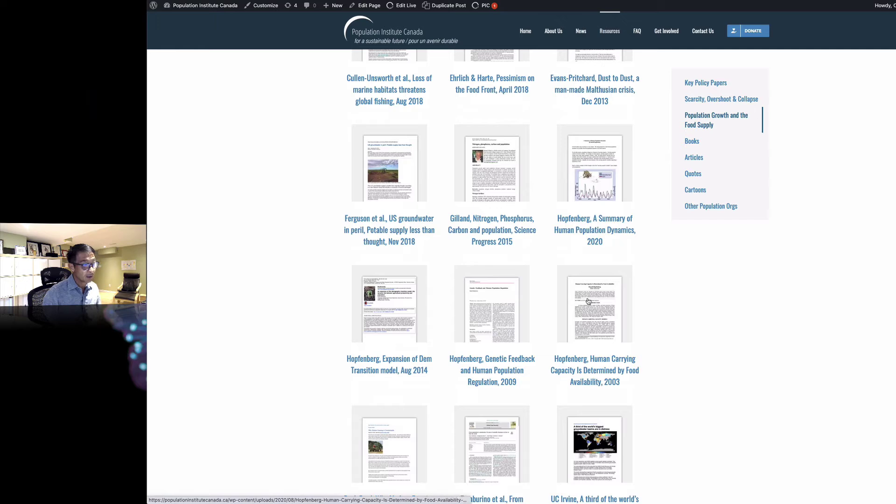
scroll(590, 301, "down", 2)
scroll(590, 299, "down", 3)
scroll(589, 299, "up", 8)
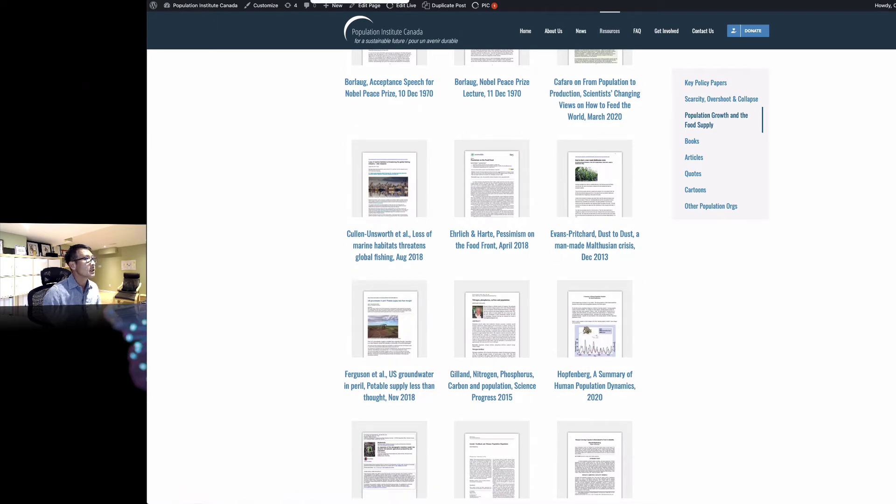
scroll(532, 187, "up", 3)
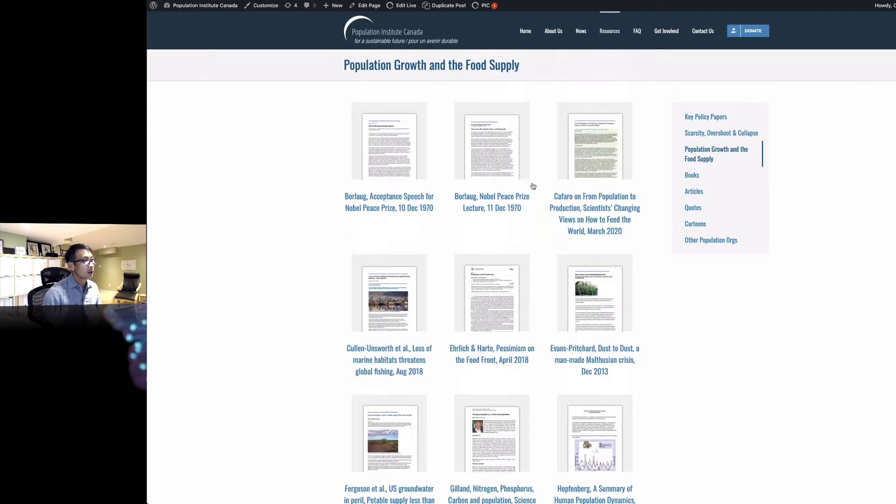
Go back to the home page and examine the What You Can Do to Help the Planet section down to the footer.
scroll(677, 299, "down", 3)
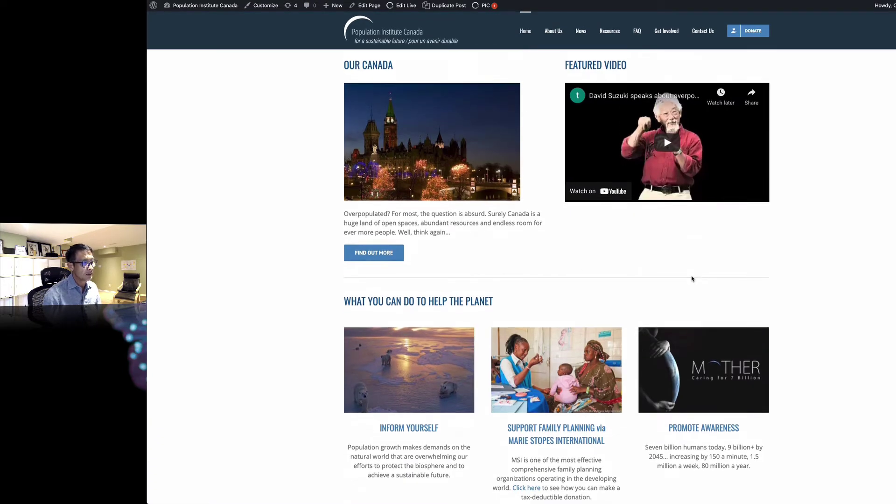
scroll(692, 279, "down", 3)
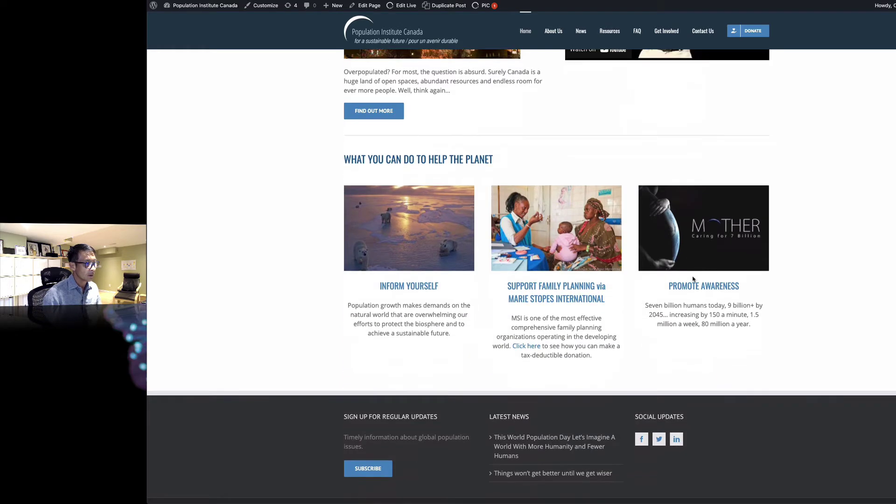
scroll(698, 273, "up", 2)
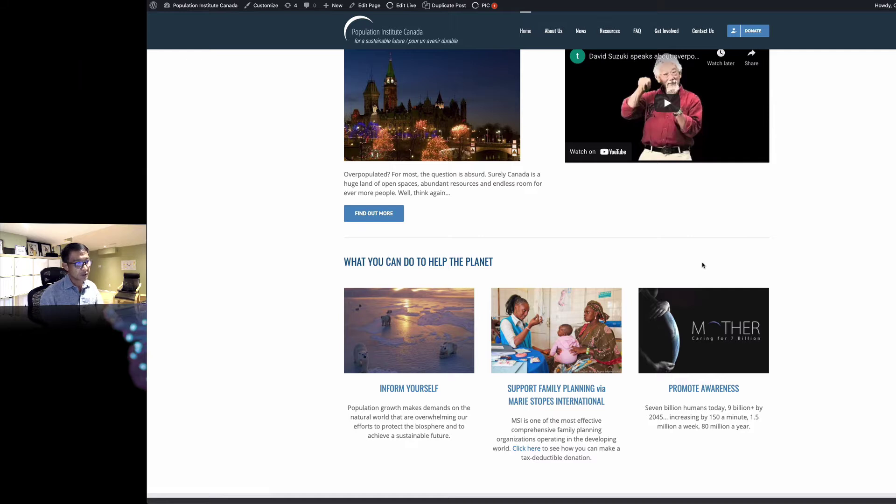
mouse_move(614, 34)
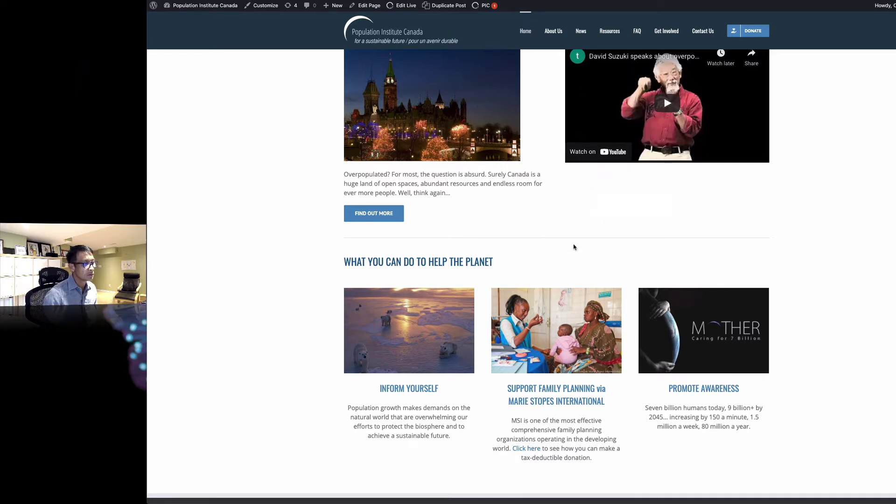
scroll(574, 247, "down", 3)
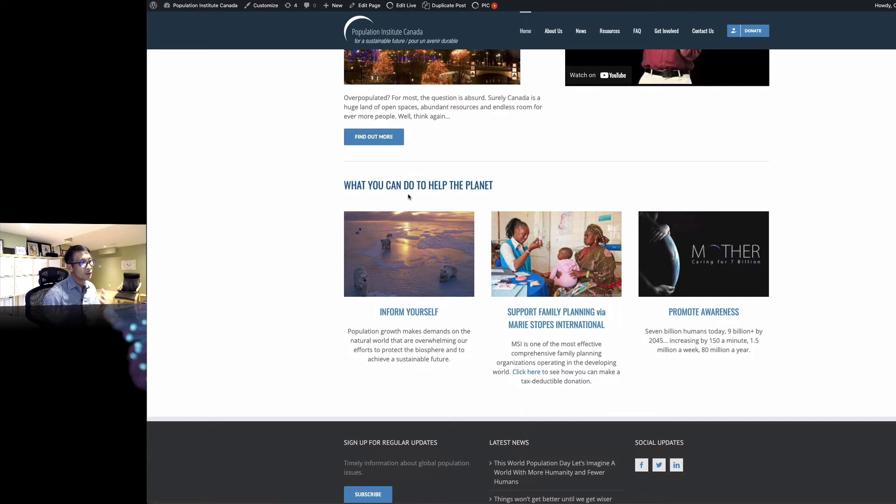
scroll(483, 257, "down", 2)
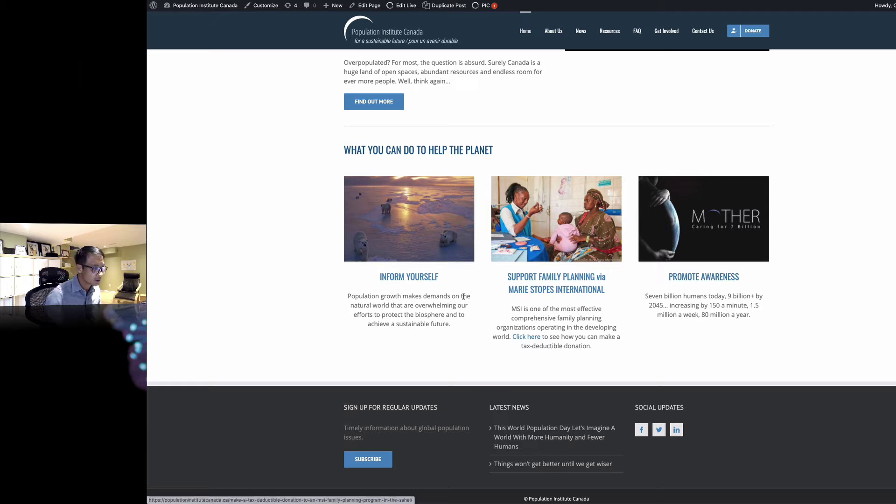
Read through the To Save the Planet page linked from Inform Yourself, and return to the home page.
right_click(425, 280)
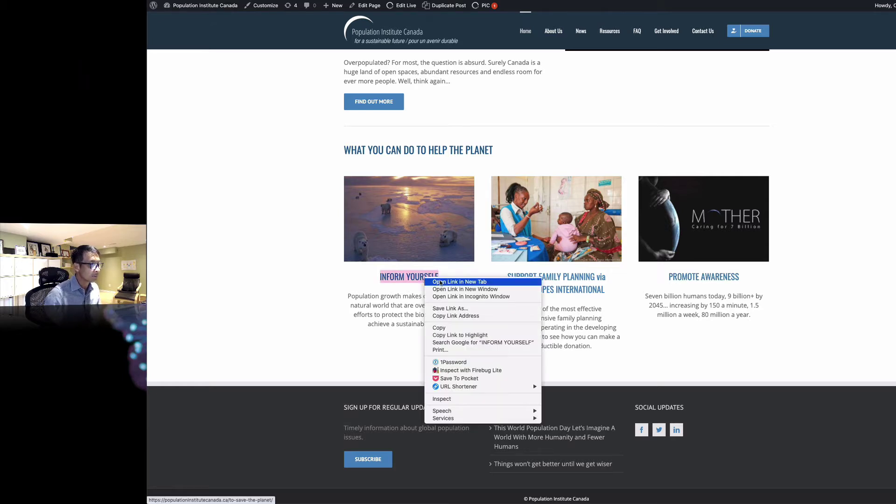
left_click(460, 322)
left_click(446, 19)
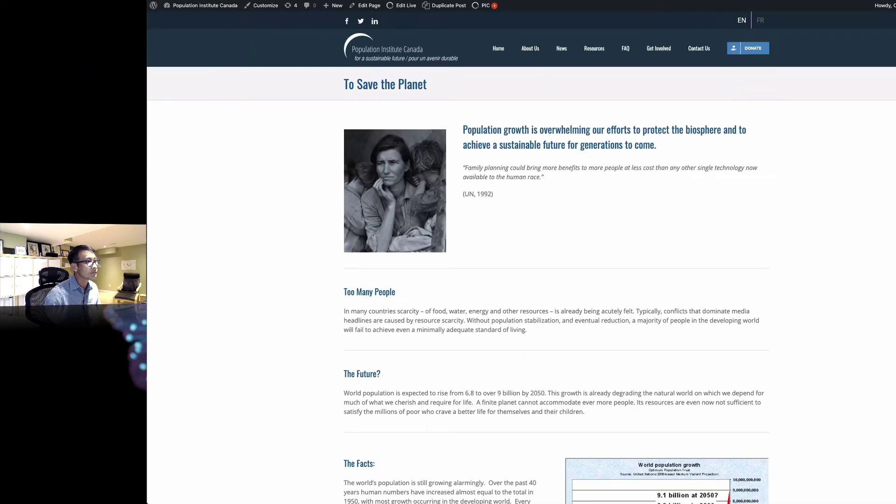
scroll(508, 283, "down", 8)
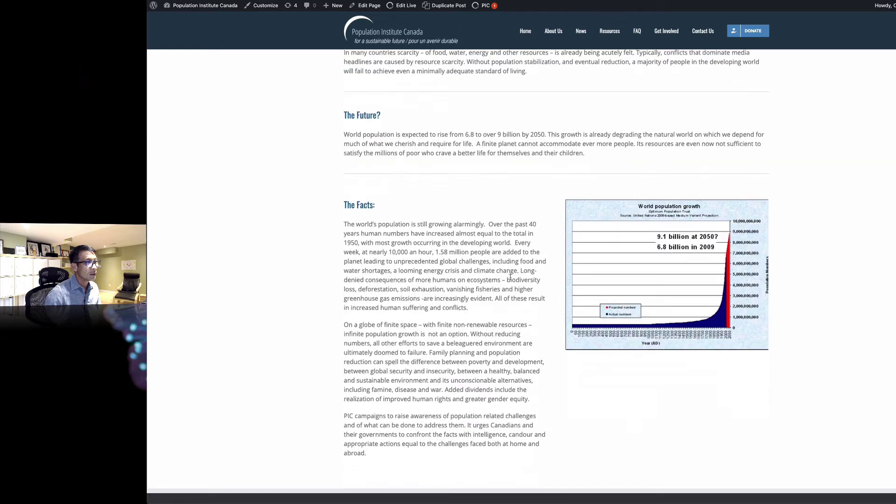
scroll(514, 278, "up", 8)
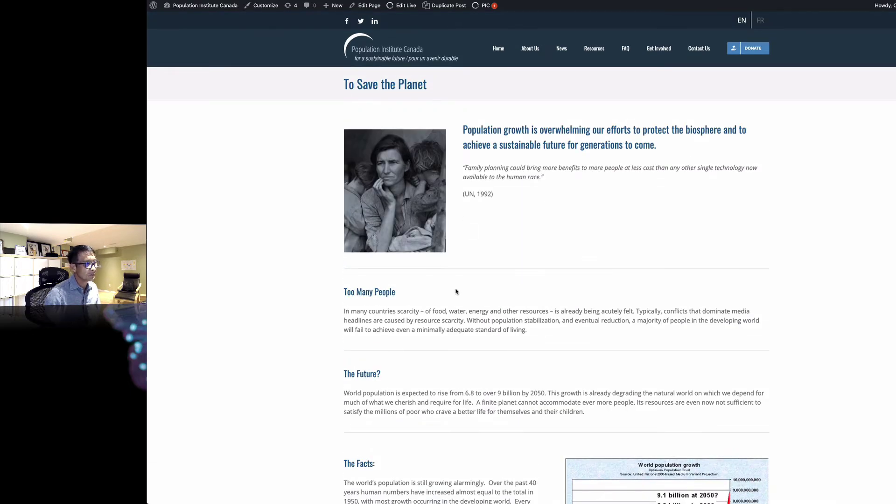
scroll(456, 292, "down", 7)
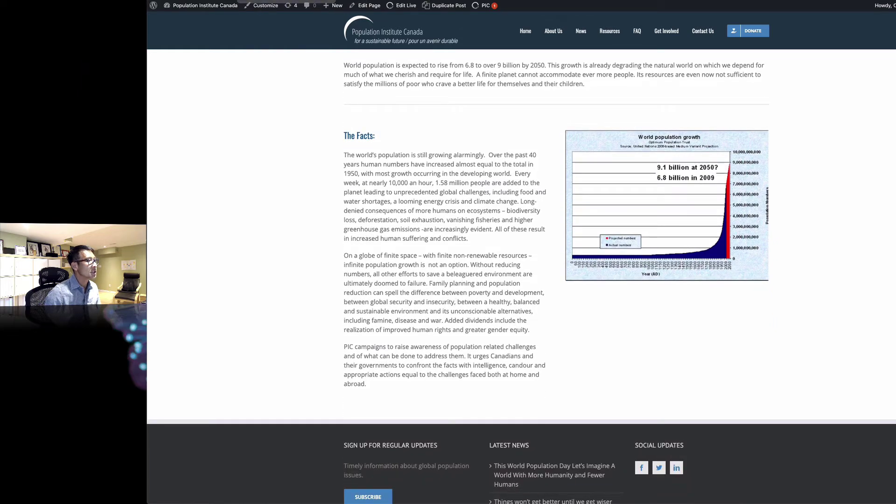
key("super+bracketleft")
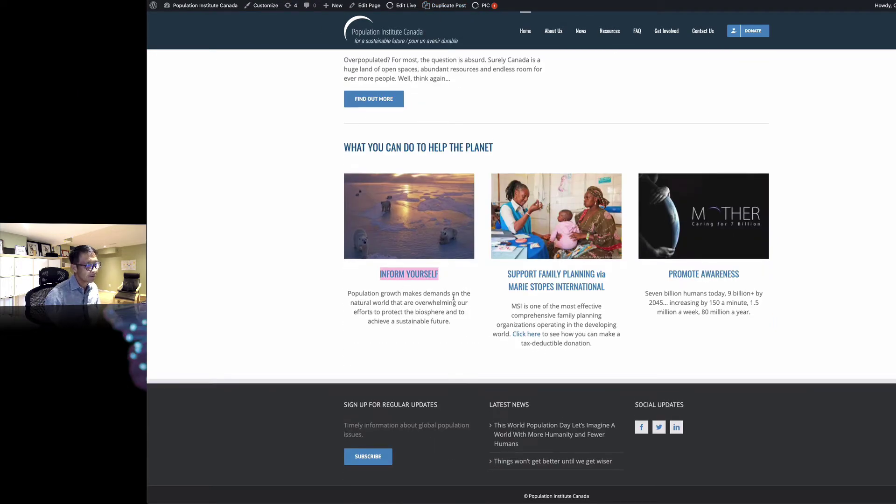
scroll(444, 293, "down", 1)
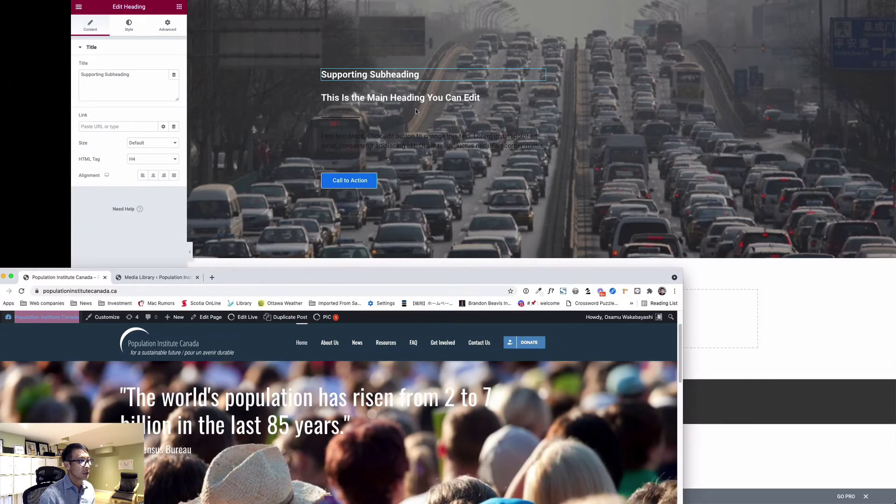
Move the Population Institute Canada window up over the page editor and go through the home page's hero slides.
left_click_drag(523, 273, 530, 46)
left_click(662, 188)
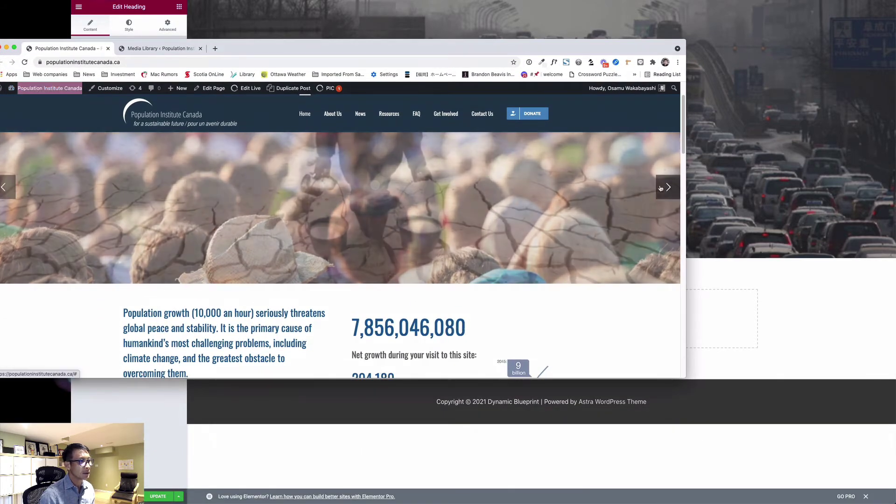
left_click(662, 188)
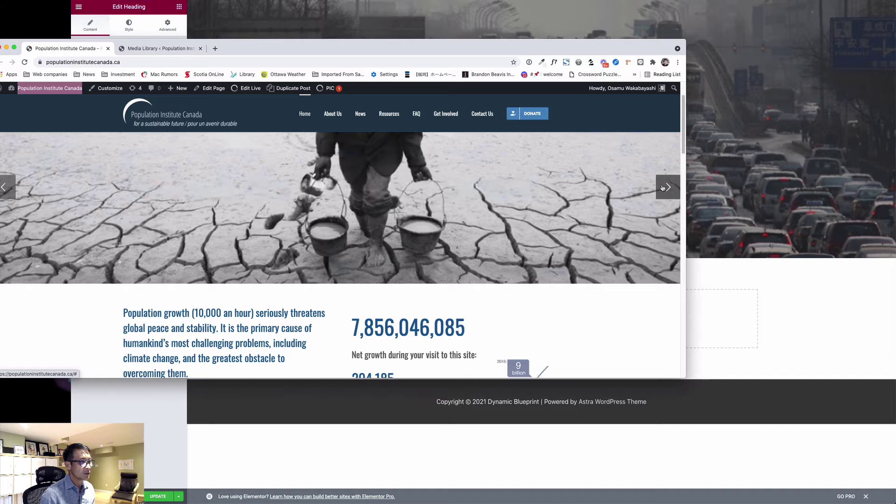
left_click(662, 188)
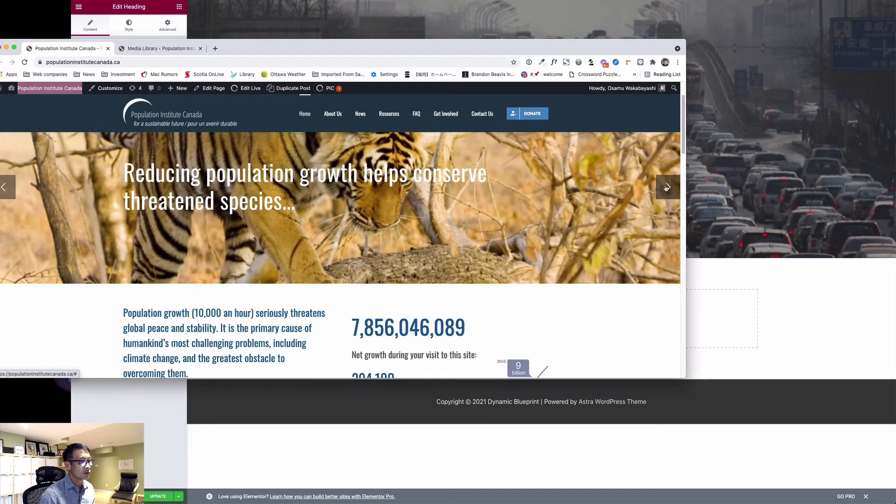
Extend the site window downward and copy the intro sentence "Population growth (10,000 an hour) seriously threatens global peace and stability.".
left_click_drag(630, 54, 620, 1)
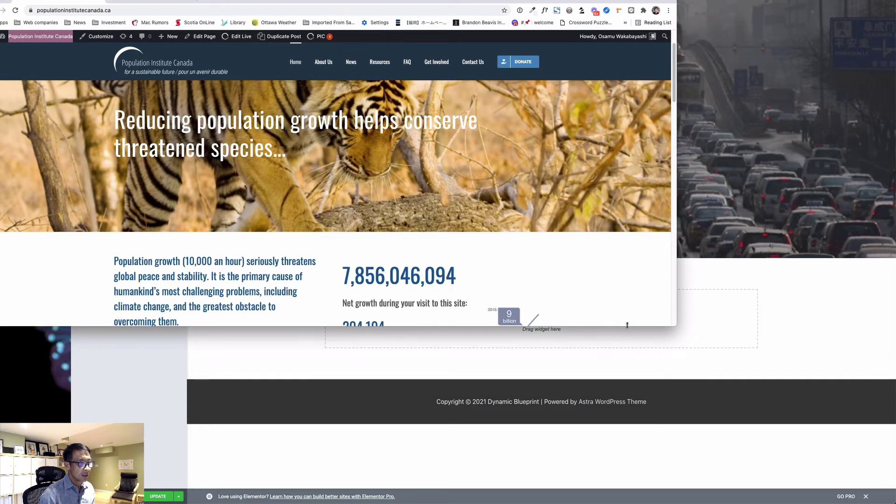
left_click_drag(627, 325, 625, 433)
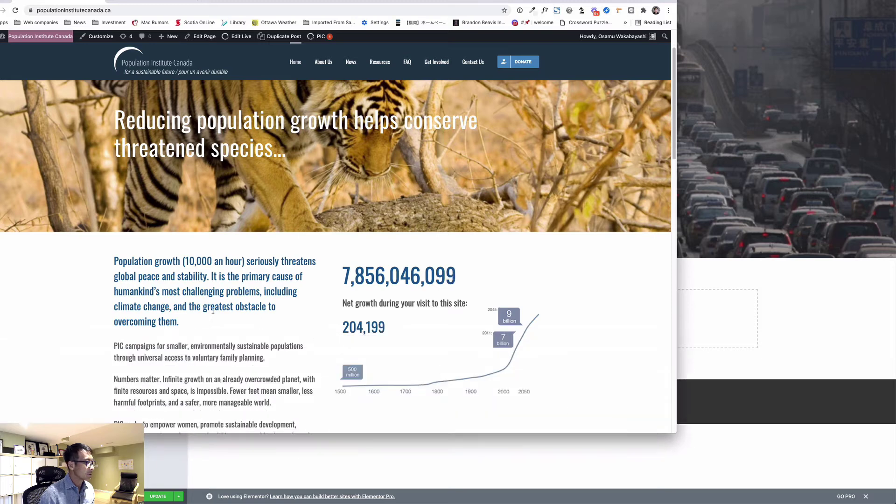
left_click_drag(191, 323, 118, 263)
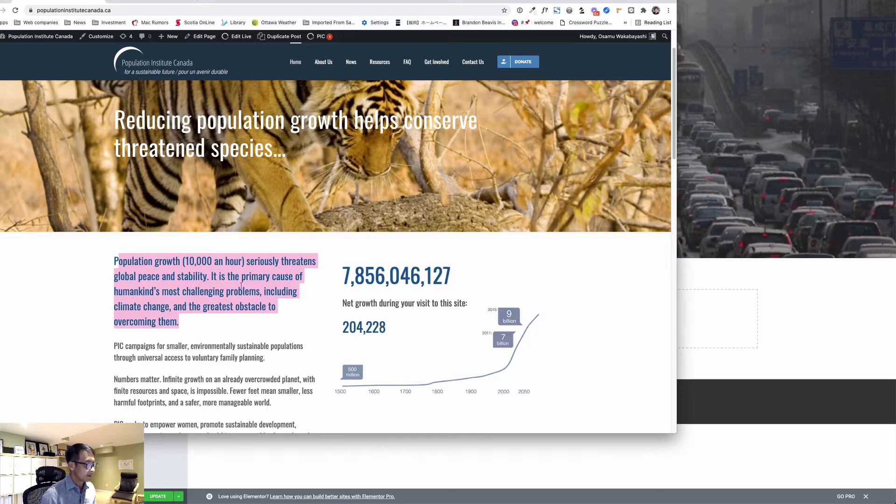
left_click(235, 317)
left_click_drag(210, 277, 115, 261)
key("ctrl+c")
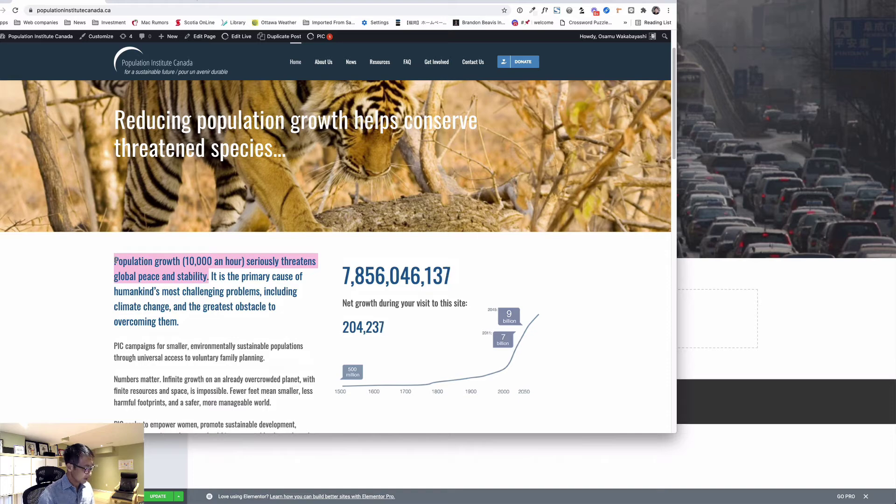
In the Elementor editor, replace the Supporting Subheading title with the copied sentence about population growth threatening global peace and stability.
left_click_drag(442, 3, 437, 197)
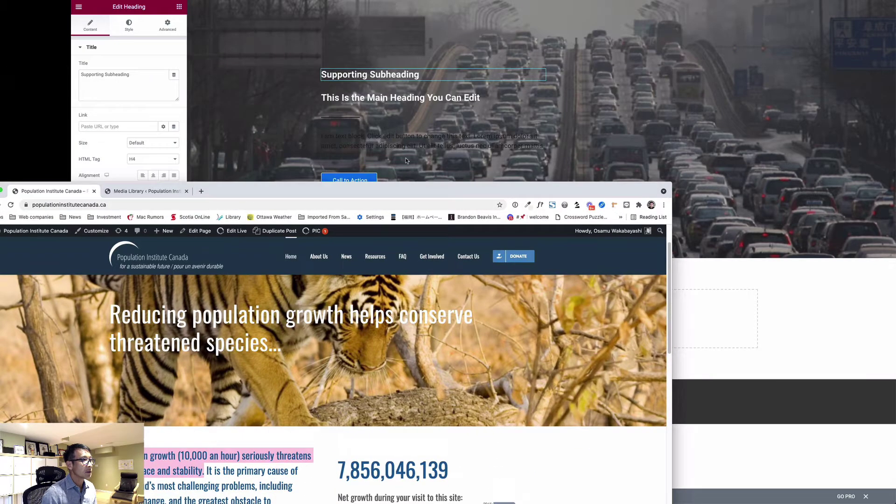
left_click(386, 80)
left_click_drag(136, 74, 79, 72)
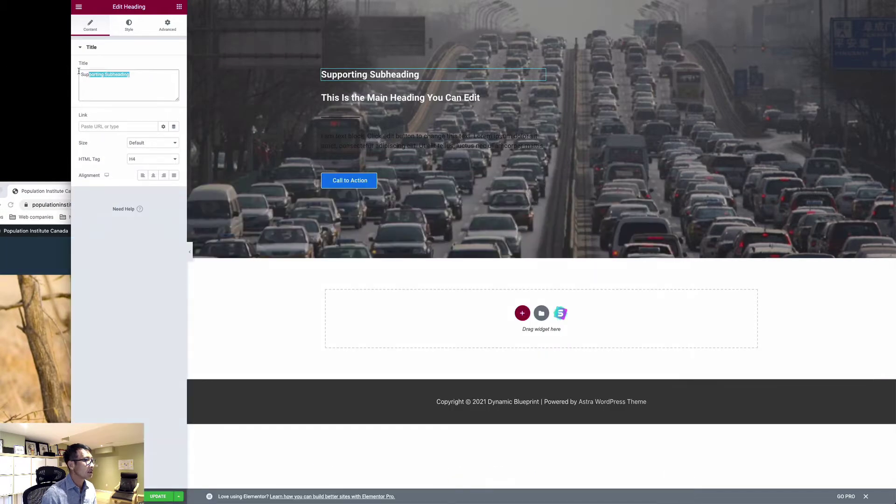
key("ctrl+v")
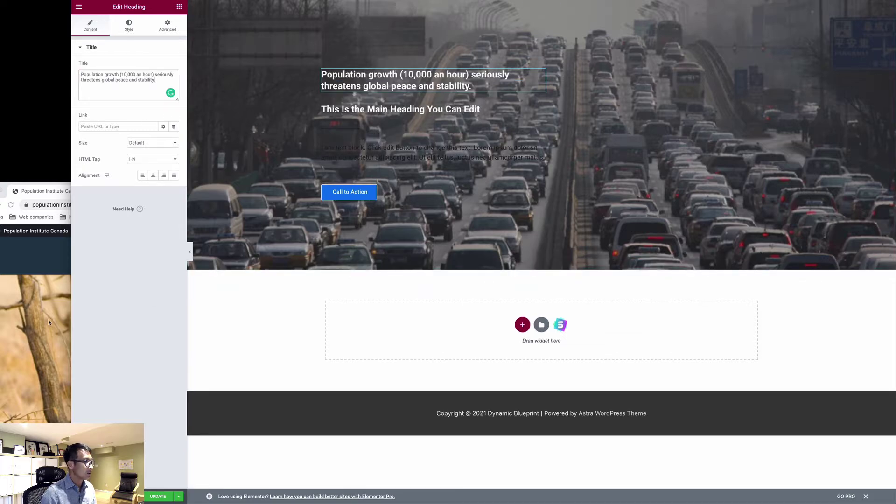
Return to the Population Institute Canada home page and copy the intro text from "It is the primary cause of" through "the greatest obstacle to".
left_click(38, 297)
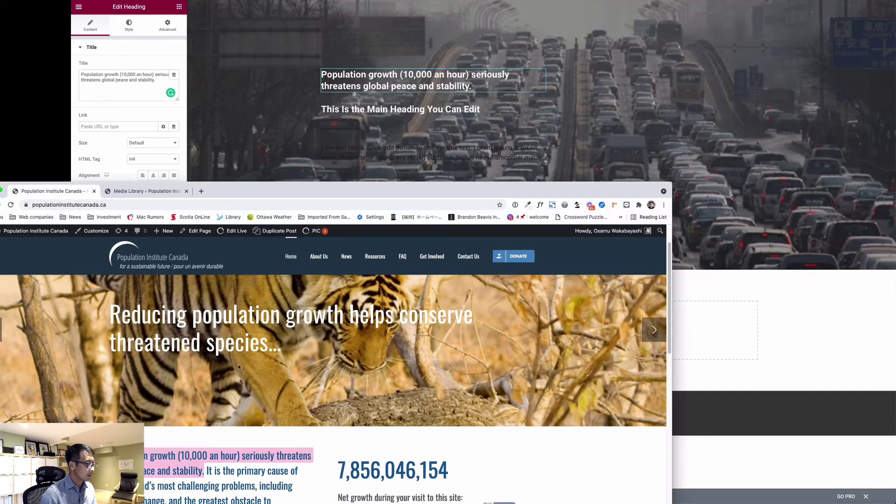
scroll(236, 452, "down", 1)
left_click(206, 458)
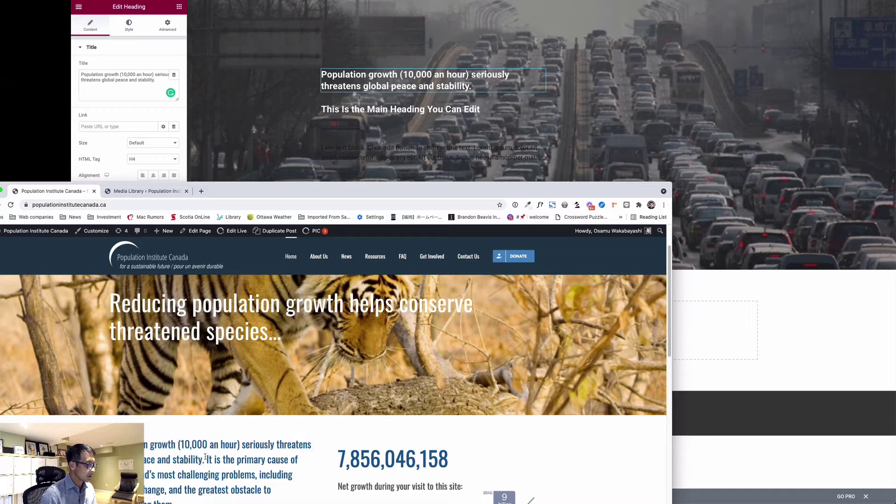
left_click_drag(207, 458, 270, 490)
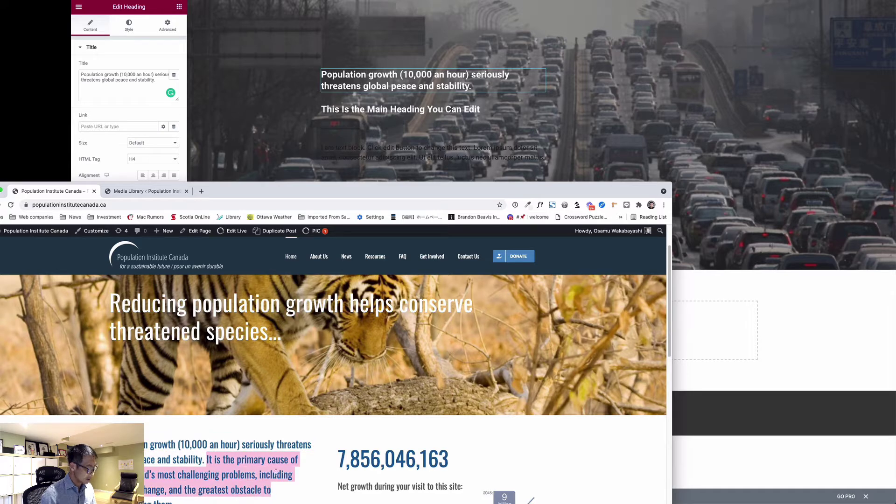
In the Elementor editor, replace the main heading's title with the copied text about the primary cause of humankind's most challenging problems.
left_click(406, 148)
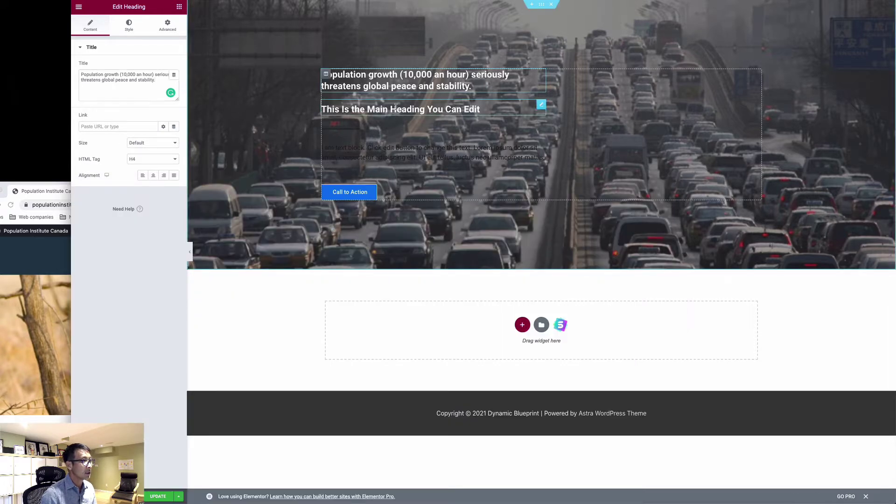
left_click(396, 109)
triple_click(162, 76)
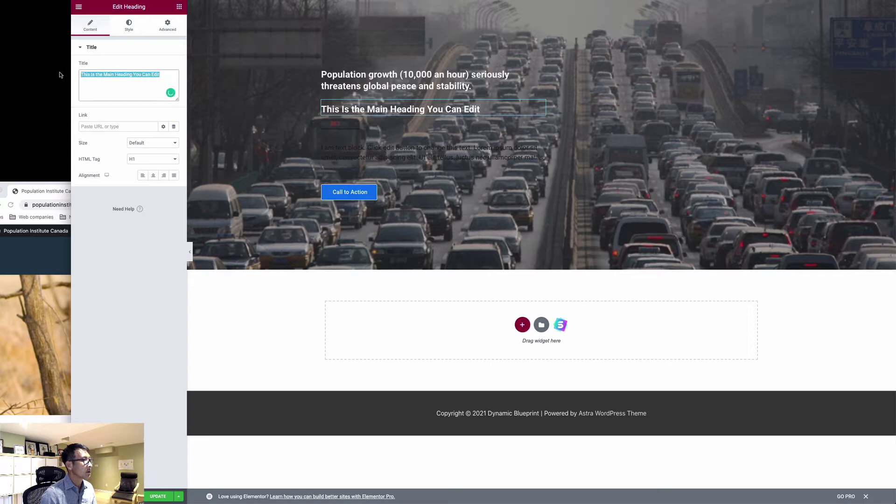
type("It is the primary cause of humankind’s most challenging problems, including climate change, and the greatest obstacle to")
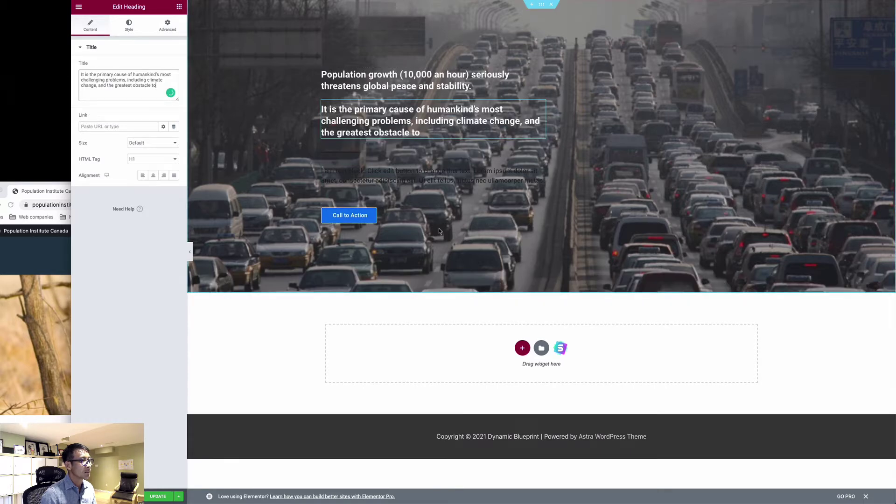
Delete the placeholder text block and the divider between the second heading and the Call to Action button.
right_click(542, 174)
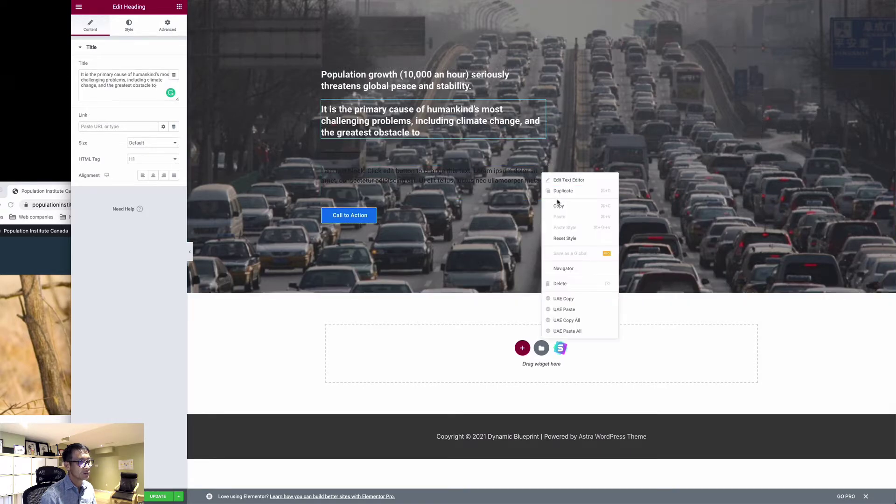
left_click(573, 283)
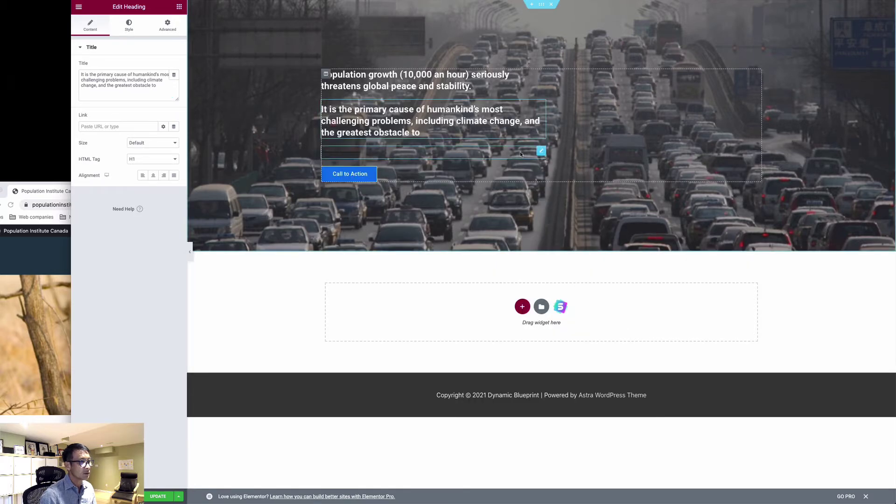
right_click(541, 151)
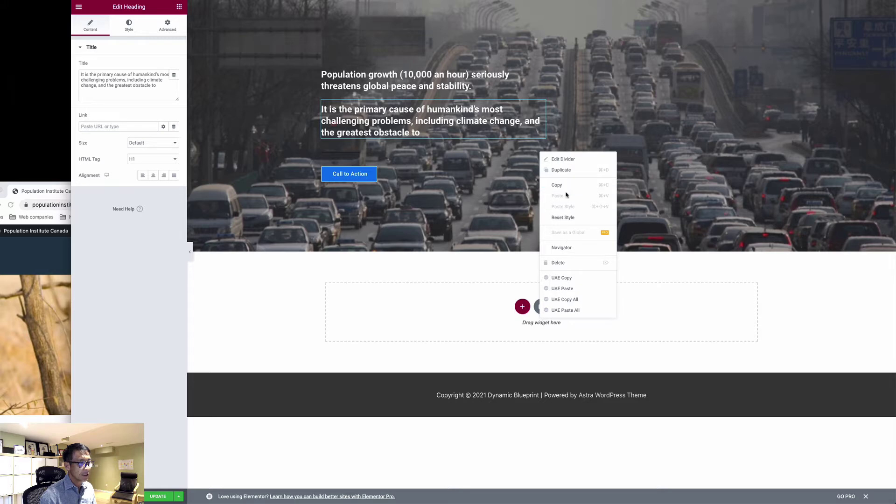
left_click(572, 263)
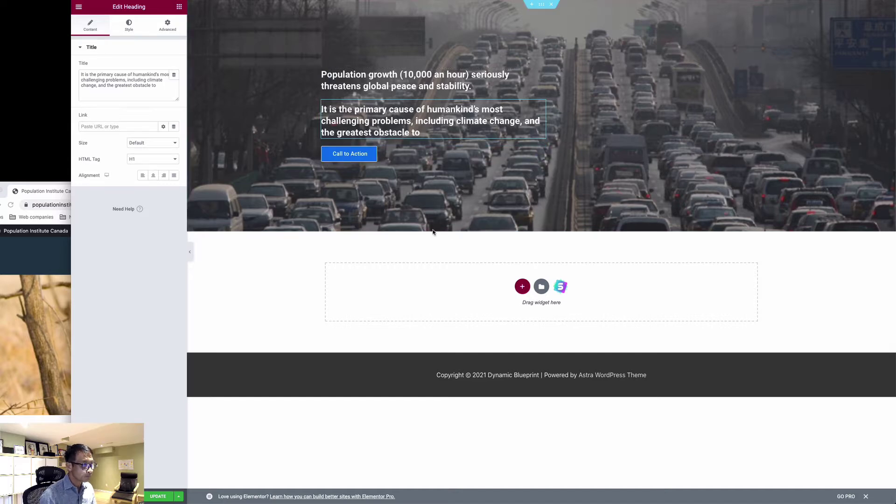
Set the HTML tag of the population growth heading to H1.
left_click(433, 82)
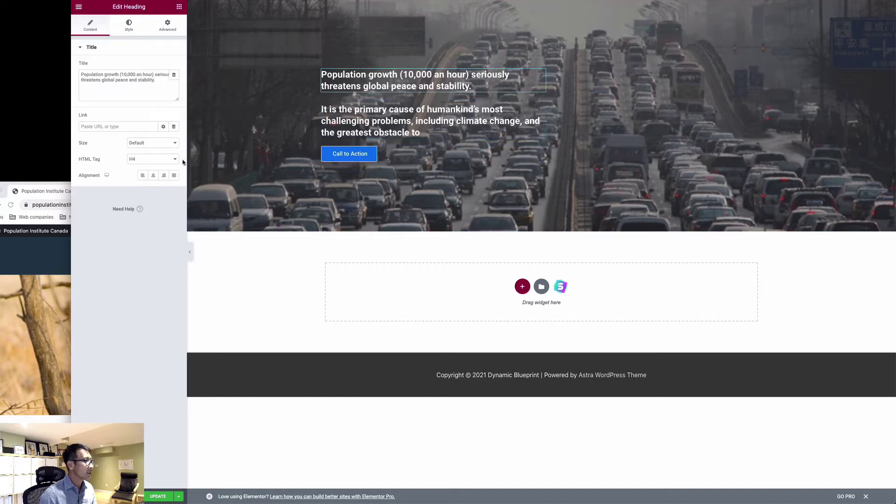
left_click(153, 161)
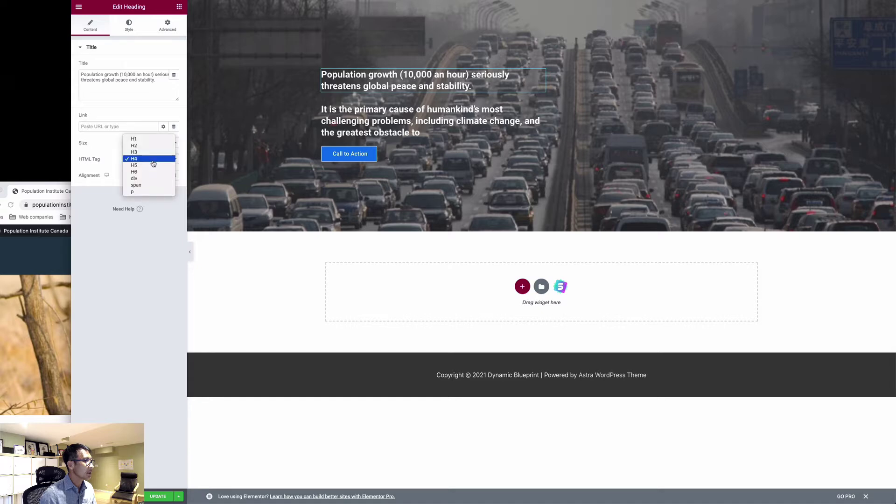
left_click(156, 139)
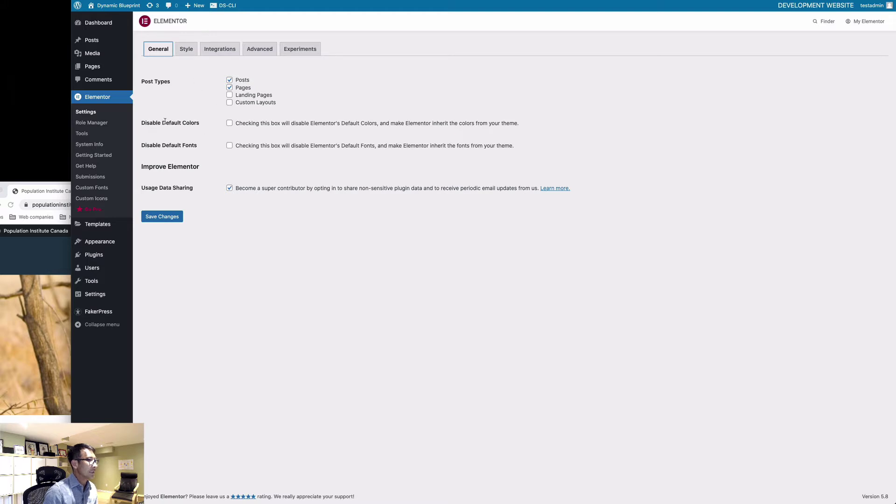
Disable Elementor's default colors and default fonts in its general settings and save the changes.
left_click(229, 123)
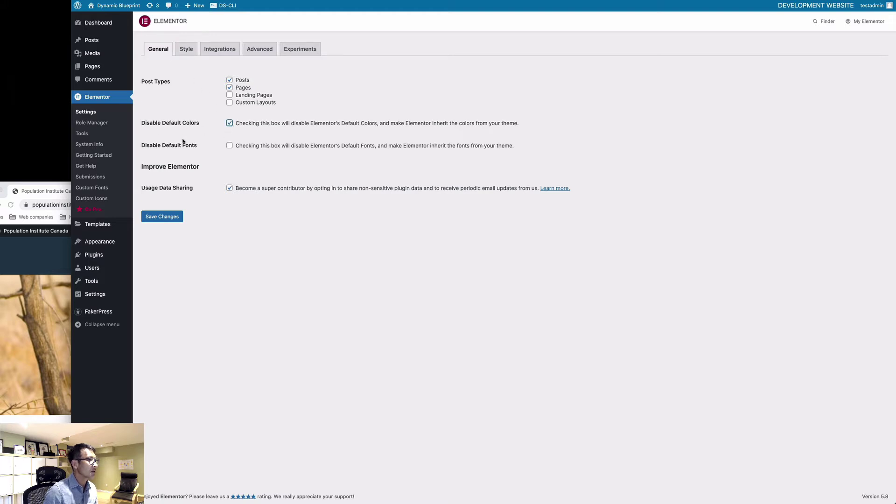
left_click(230, 146)
left_click(180, 220)
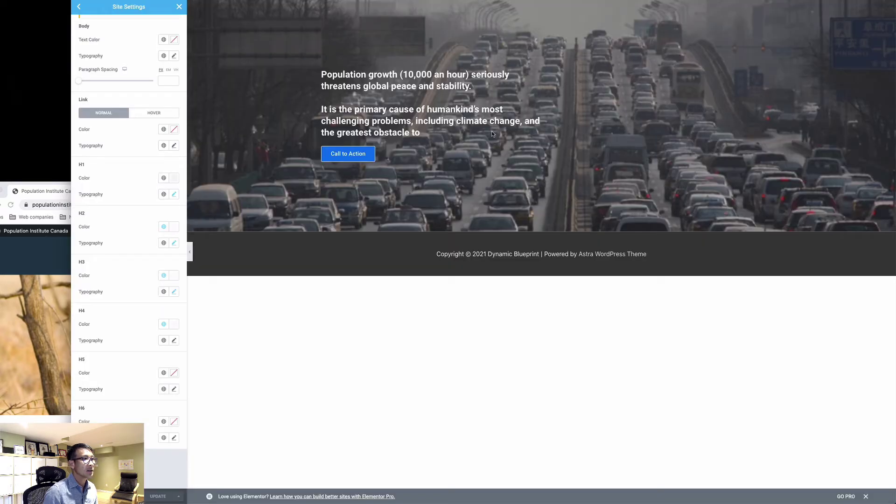
Close the Site Settings and set the HTML tag of the "It is the primary cause" heading to H2.
left_click(179, 6)
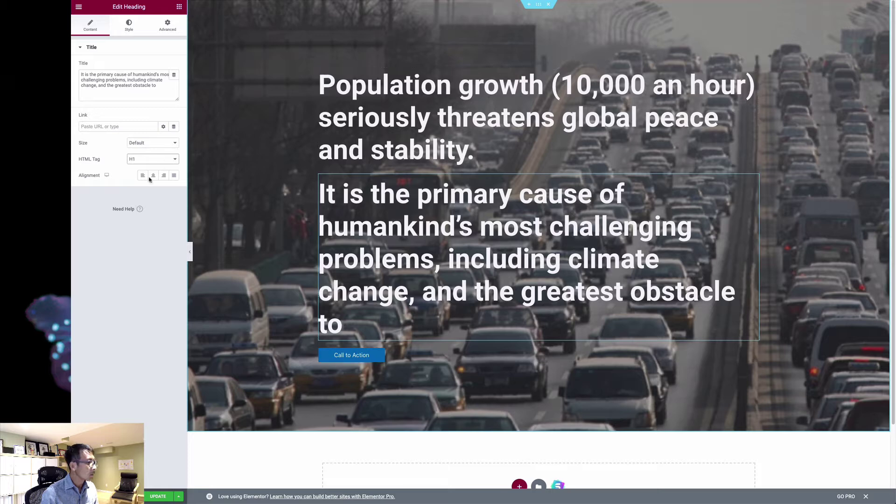
left_click(145, 159)
left_click(142, 165)
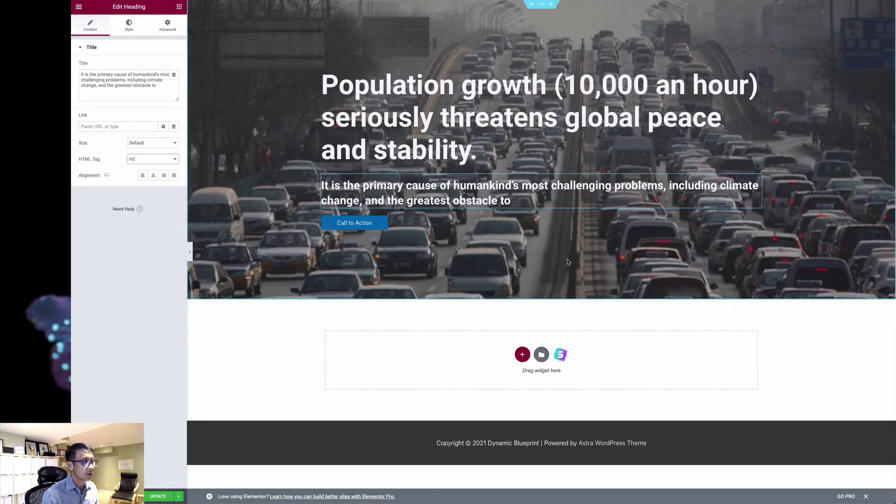
Remove "(10,000 an hour)" from the hero's main heading so it reads "Population growth seriously threatens global peace and stability.".
left_click(537, 150)
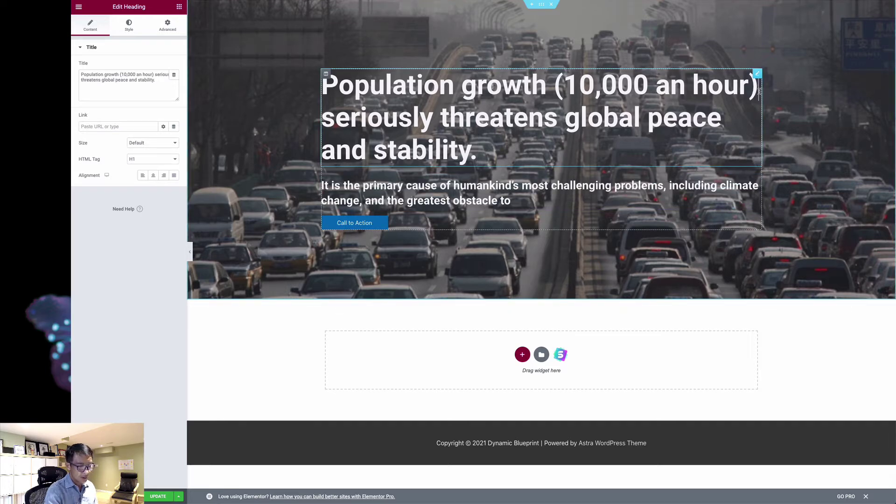
left_click(759, 91)
key("BackSpace")
key("BackSpace")
key("BackSpace")
key("BackSpace")
key("BackSpace")
key("BackSpace")
key("BackSpace")
key("BackSpace")
key("BackSpace")
key("BackSpace")
key("BackSpace")
key("BackSpace")
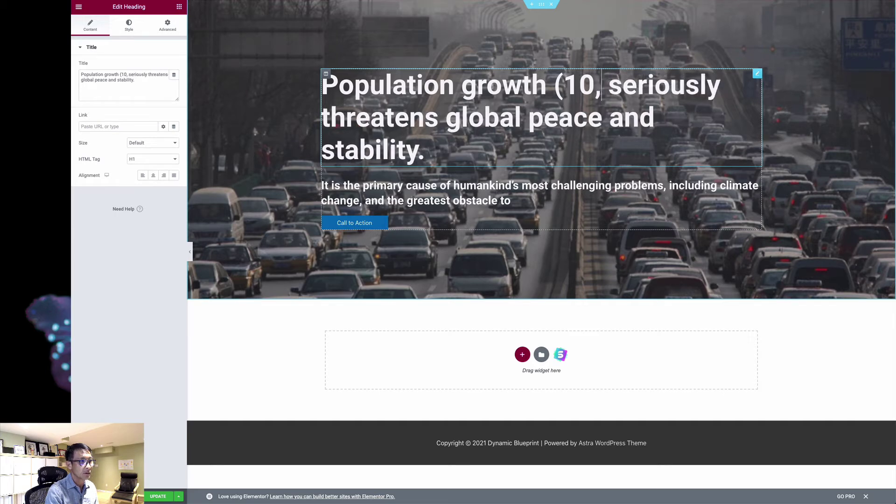
key("BackSpace")
key("BackSpace")
key("BackSpace")
key("BackSpace")
key("BackSpace")
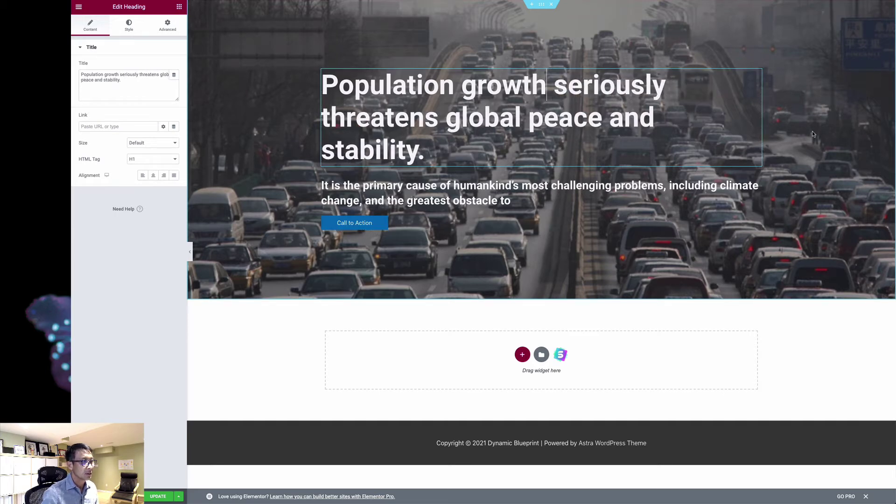
Add a two-column section below the hero and place an Image widget in its right column.
left_click(523, 354)
left_click(474, 372)
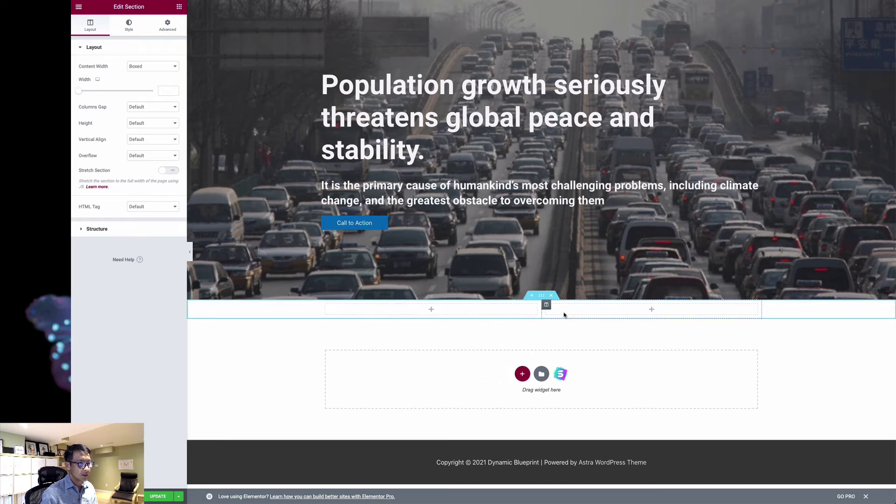
left_click(178, 8)
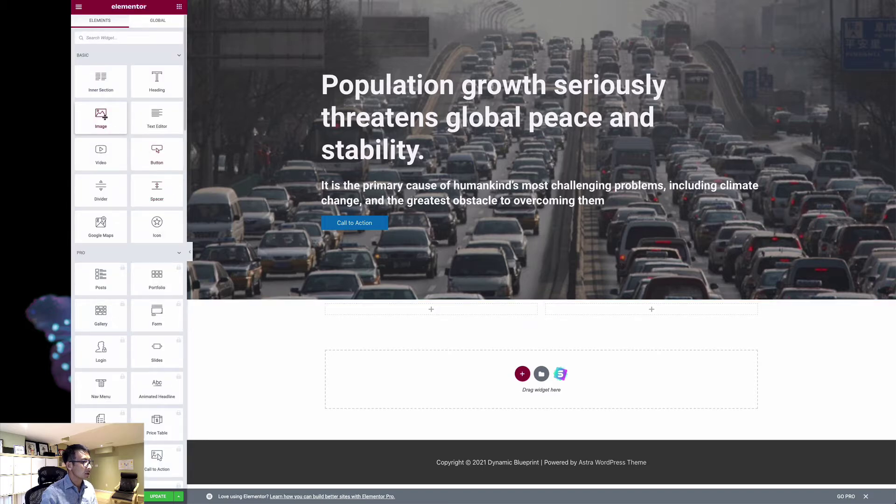
left_click_drag(102, 117, 644, 311)
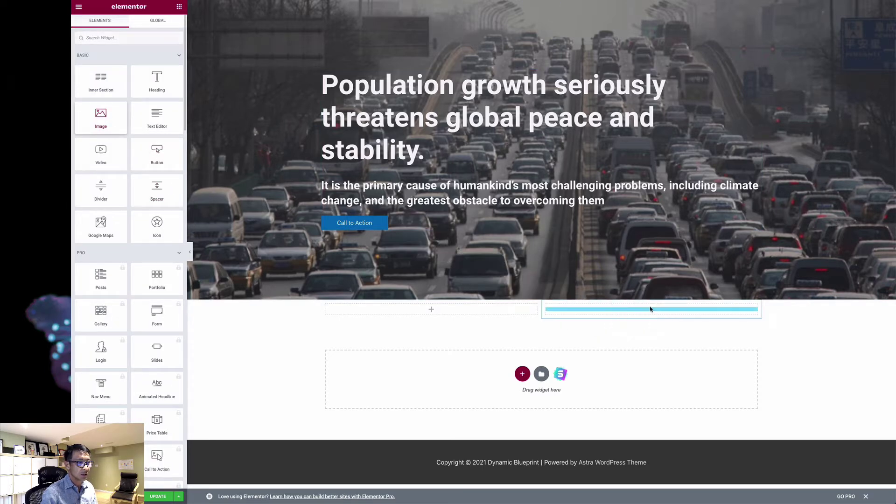
Upload "Screen Shot 2021-07-28 at 10.59.36 AM" from the Desktop and insert it as the image in the right column.
left_click(150, 99)
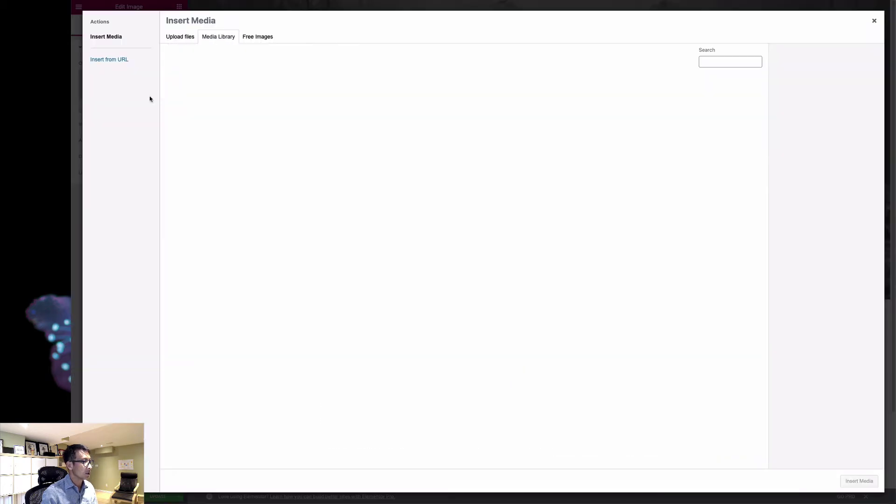
left_click(184, 39)
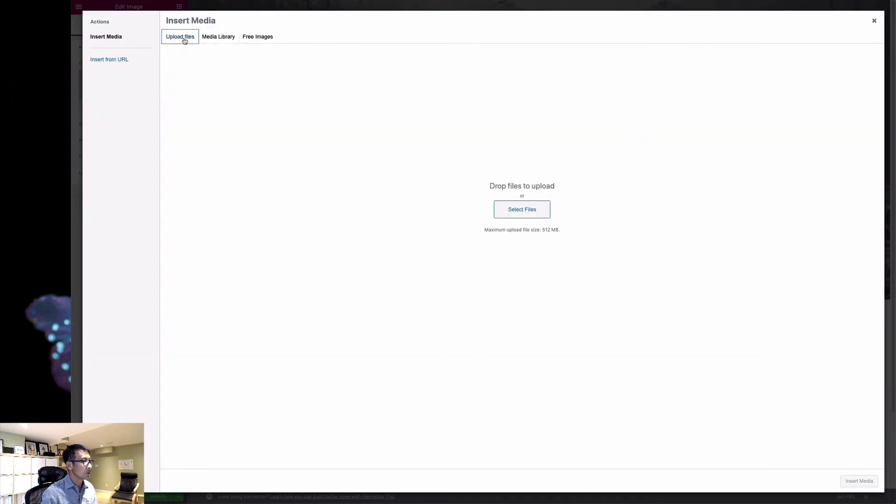
left_click(498, 211)
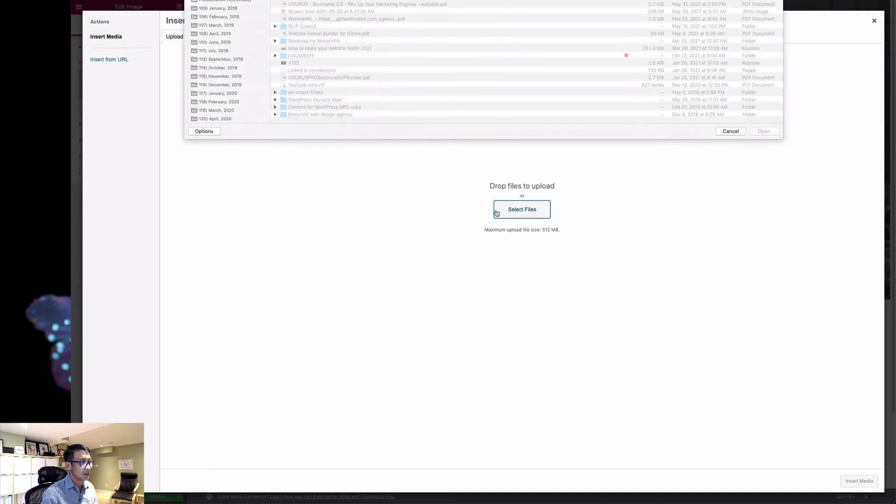
left_click(319, 16)
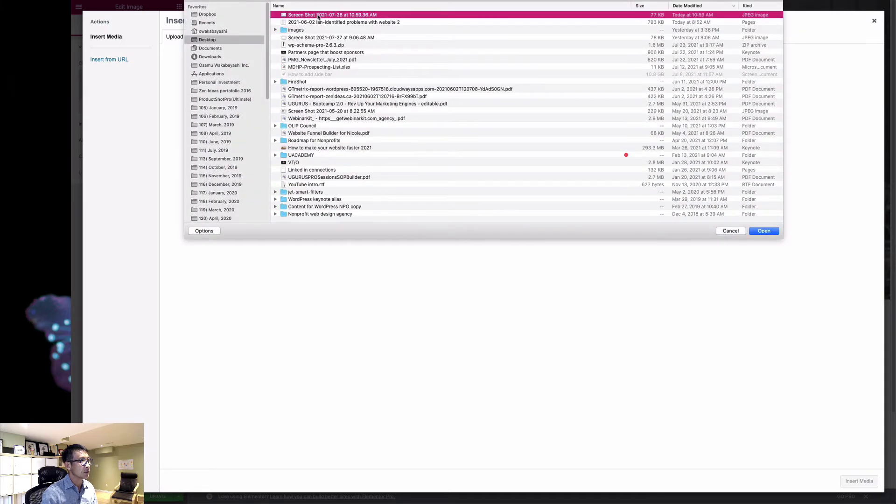
key("space")
key("space")
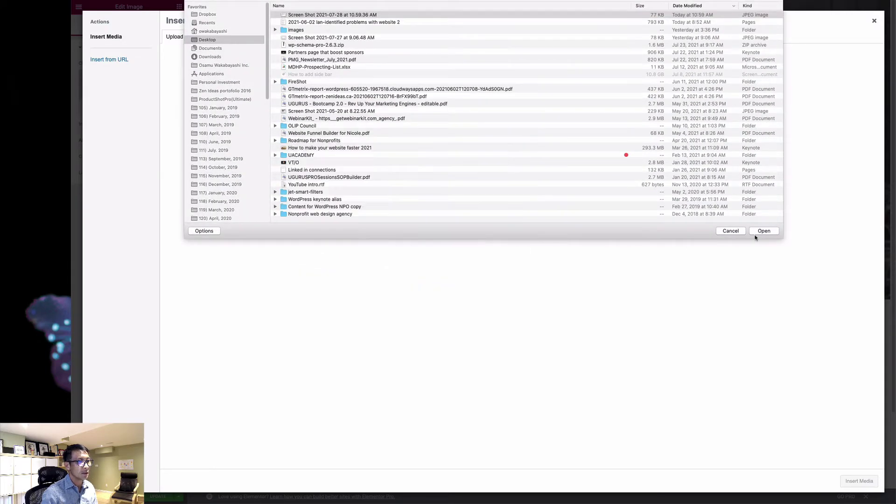
left_click(764, 231)
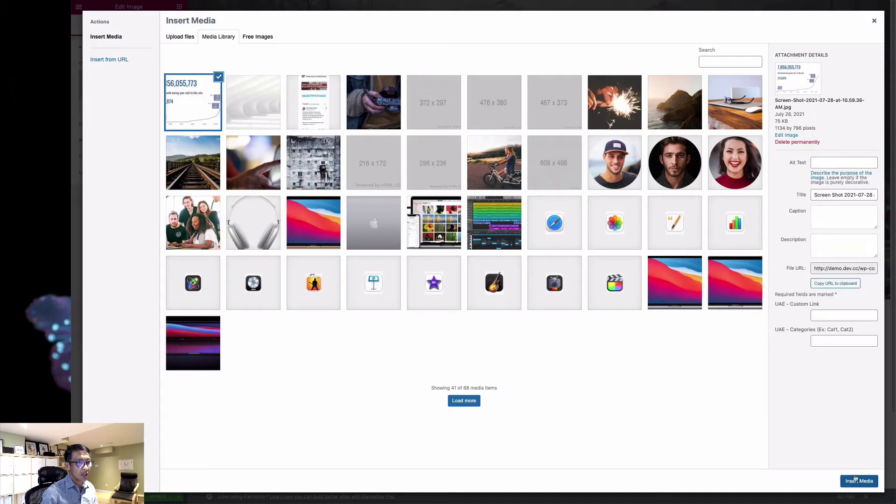
left_click(857, 483)
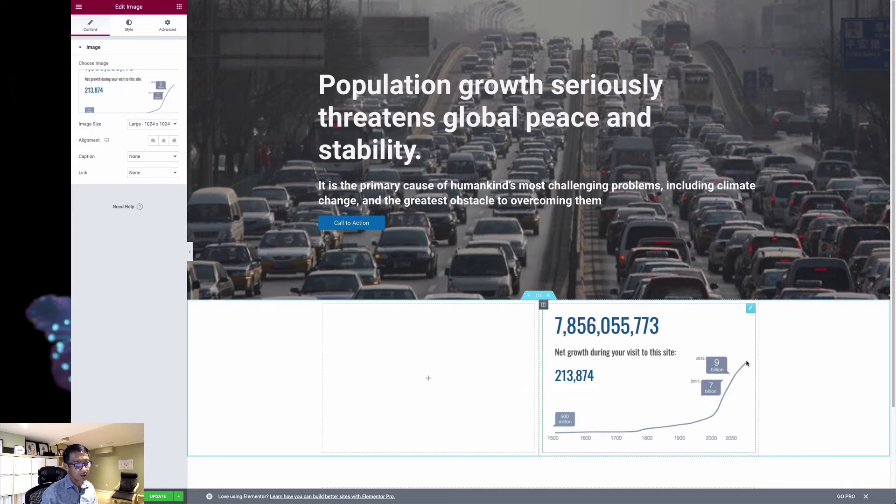
Place the Ultimate Addons Posts widget in the empty left column beside the population growth graph and review its post grid.
scroll(721, 389, "down", 2)
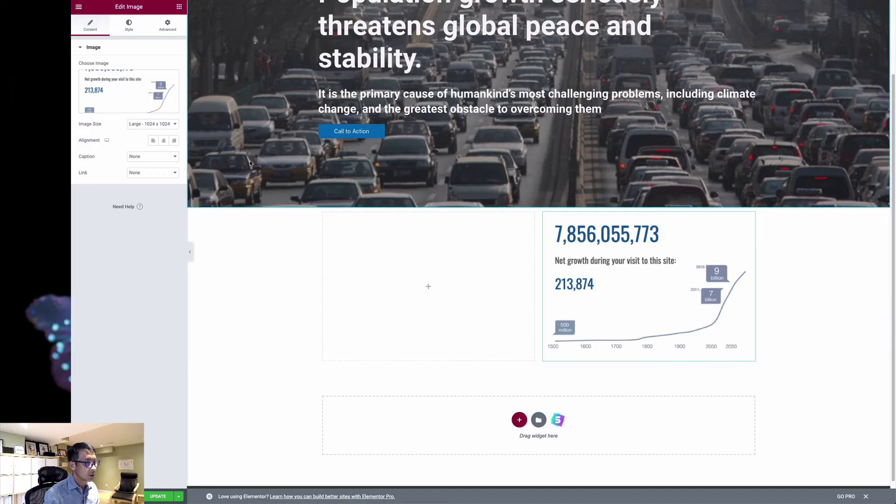
left_click(180, 7)
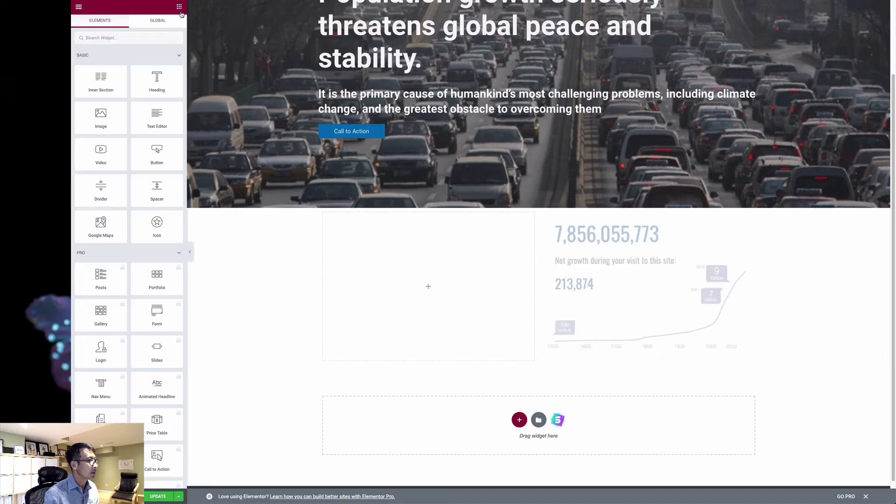
scroll(138, 260, "down", 7)
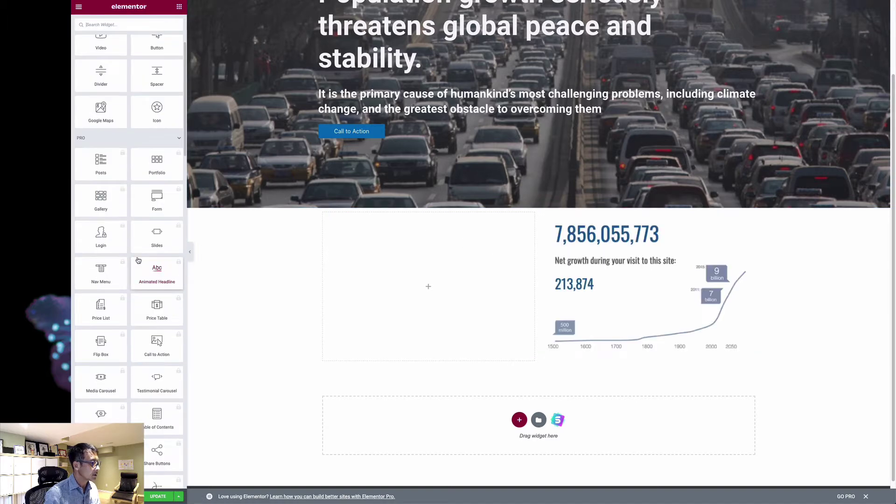
scroll(138, 260, "up", 5)
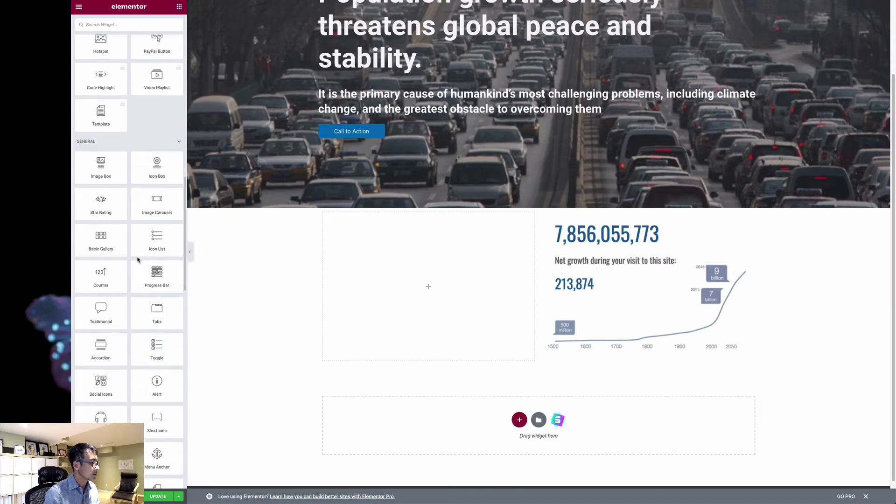
scroll(138, 257, "down", 5)
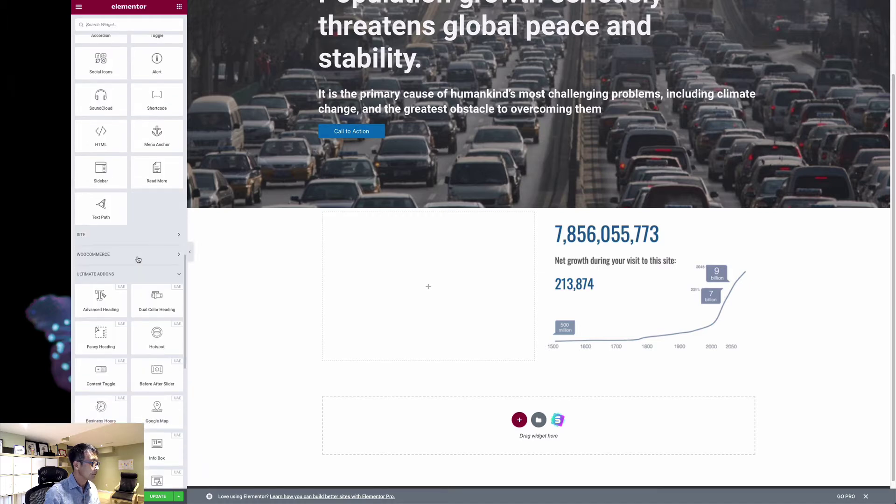
scroll(140, 242, "down", 2)
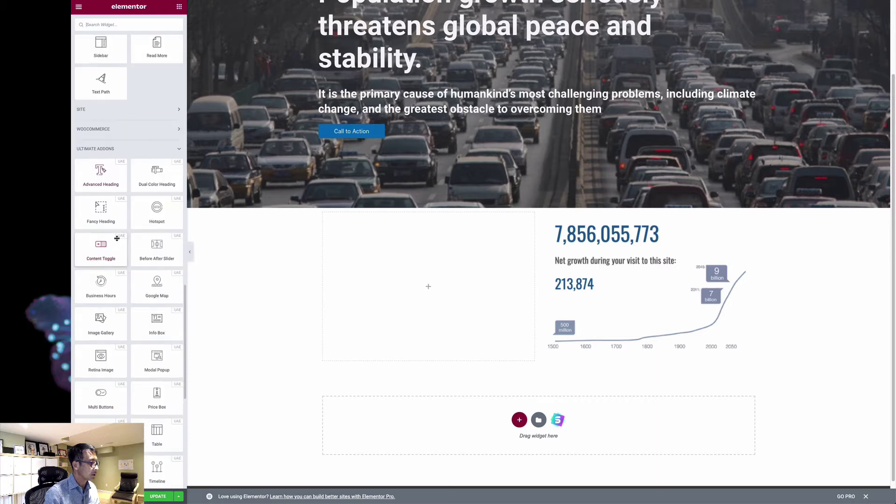
scroll(155, 238, "down", 2)
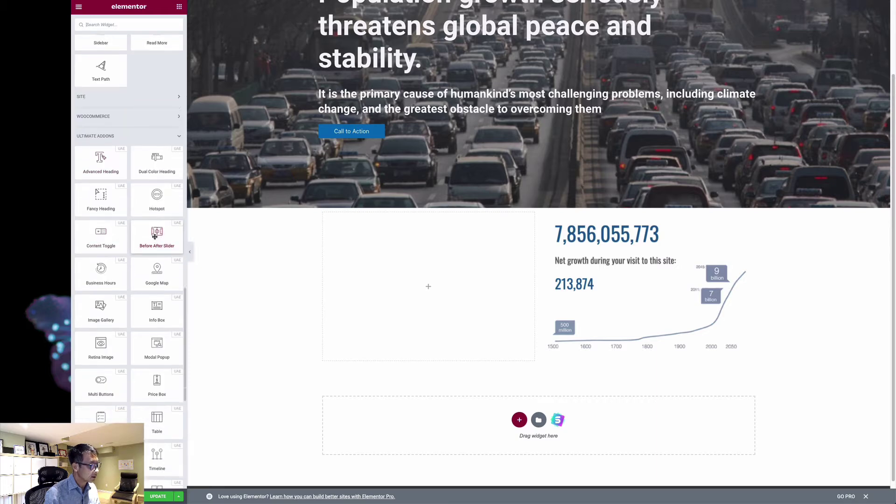
left_click_drag(152, 393, 419, 289)
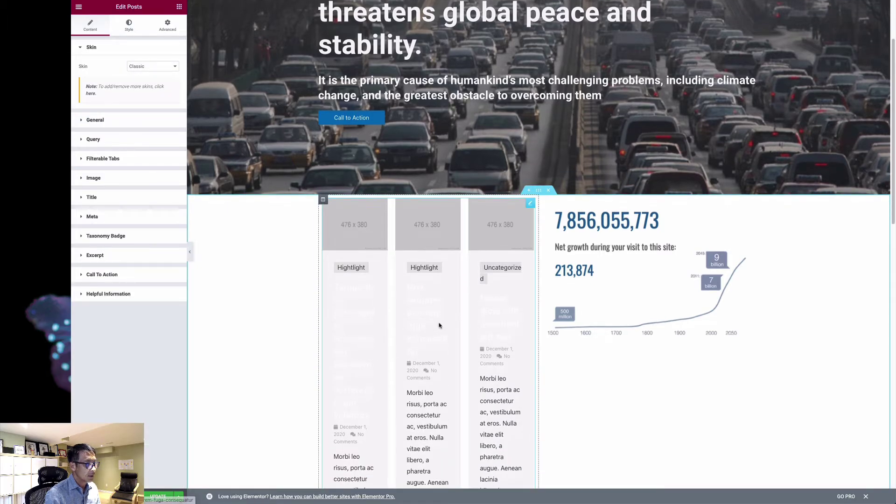
scroll(418, 298, "down", 5)
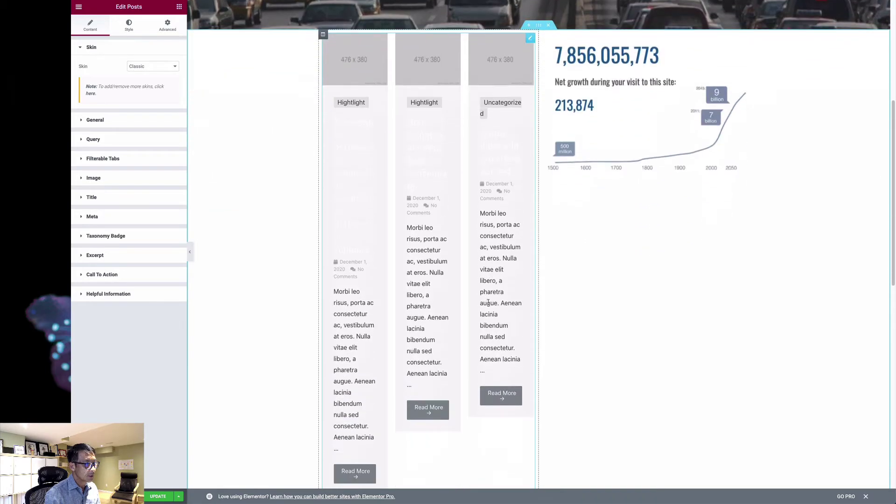
scroll(468, 295, "down", 7)
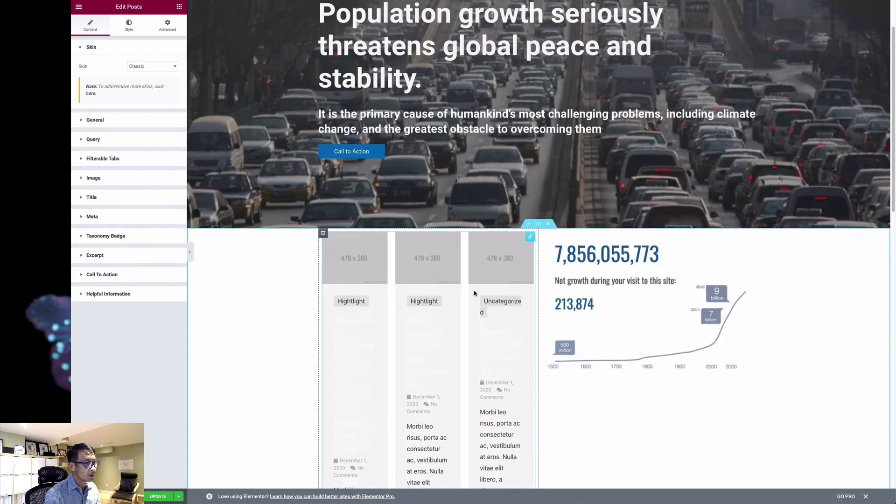
scroll(491, 293, "down", 6)
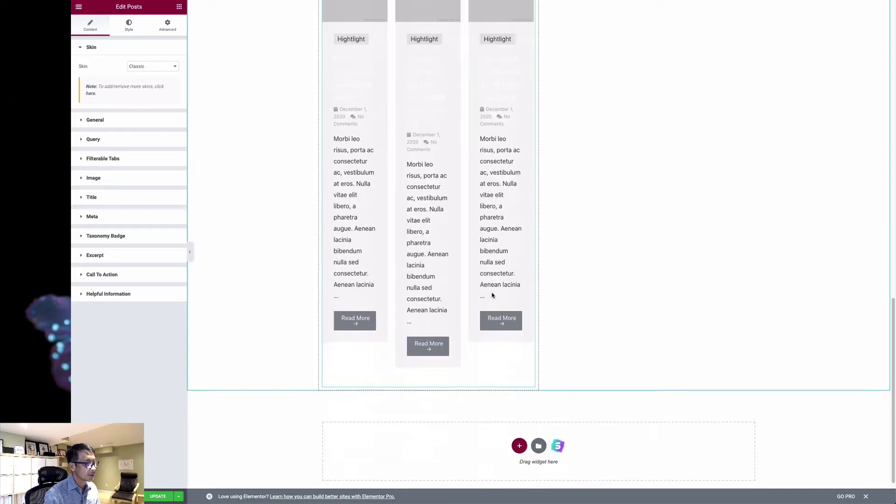
scroll(488, 294, "up", 8)
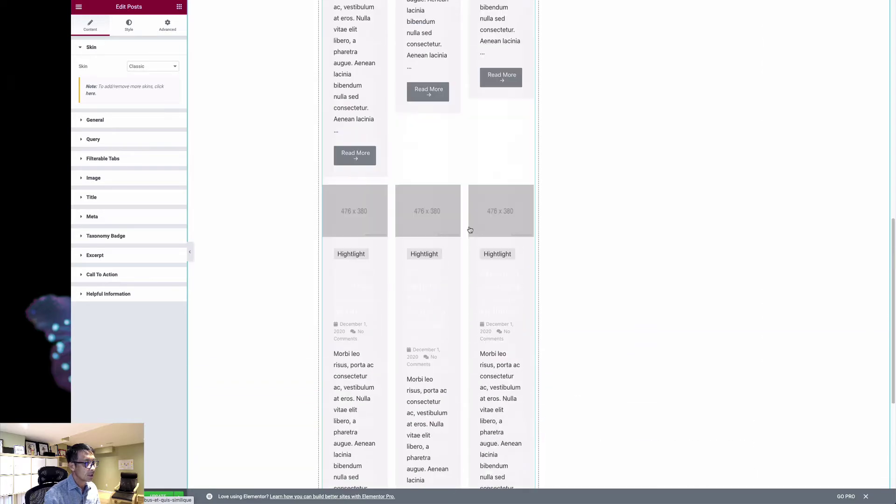
scroll(470, 229, "up", 8)
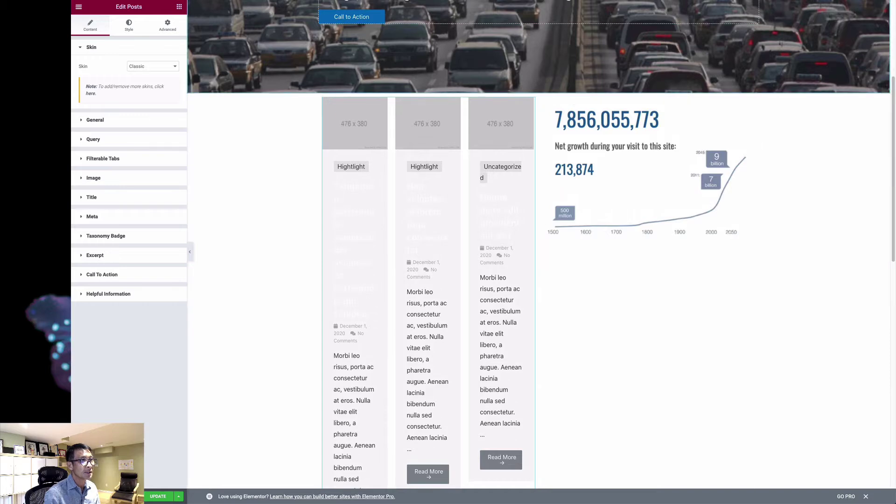
Switch to the WordPress admin's Posts area and add a post category named "Newletters".
left_click(642, 0)
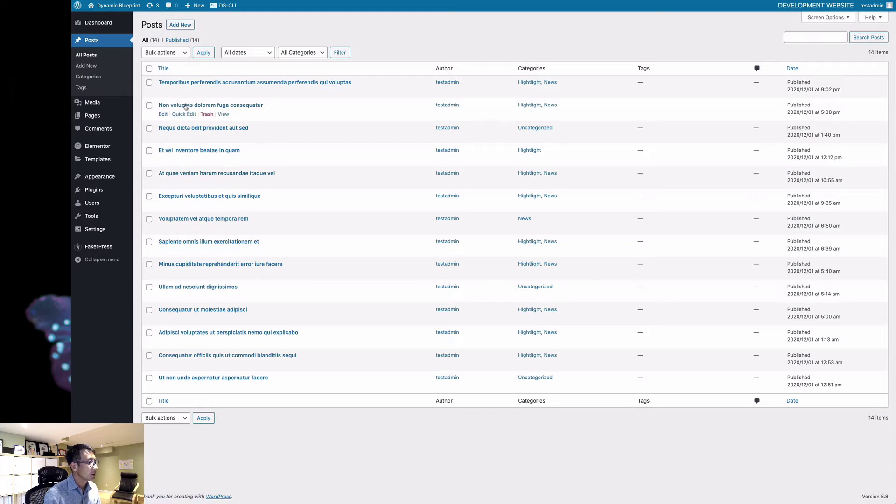
left_click(98, 77)
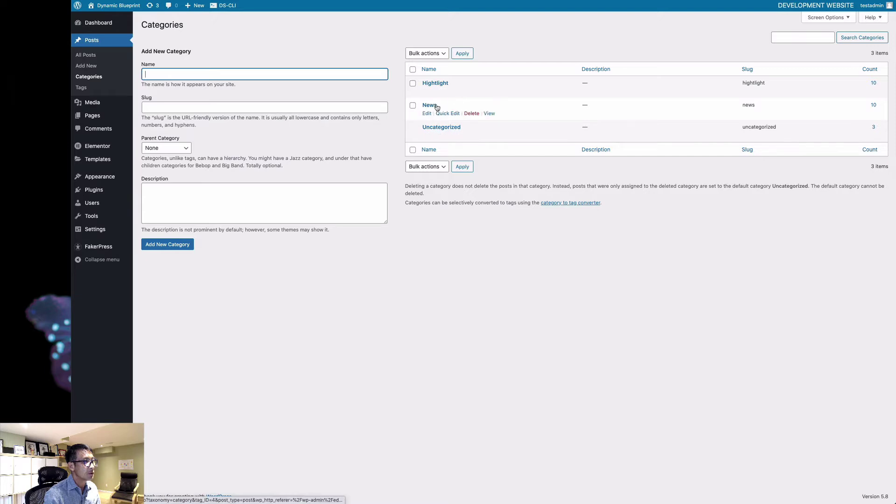
left_click(204, 75)
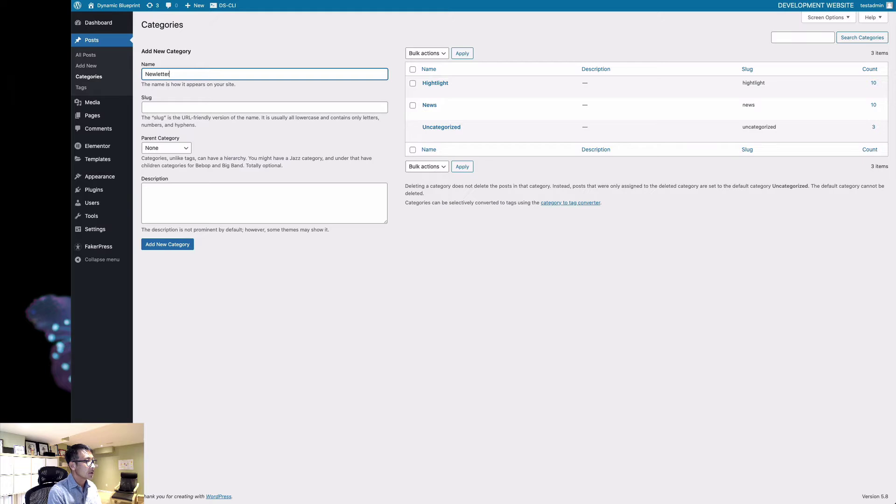
type("s")
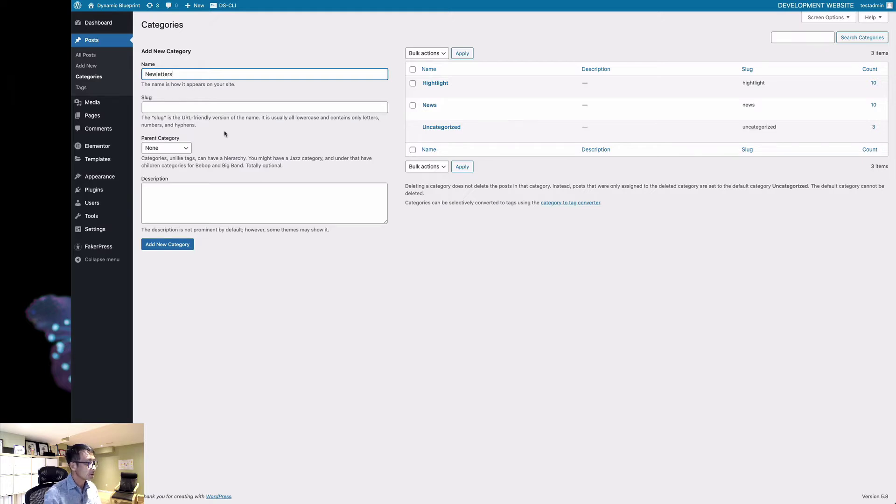
left_click(173, 246)
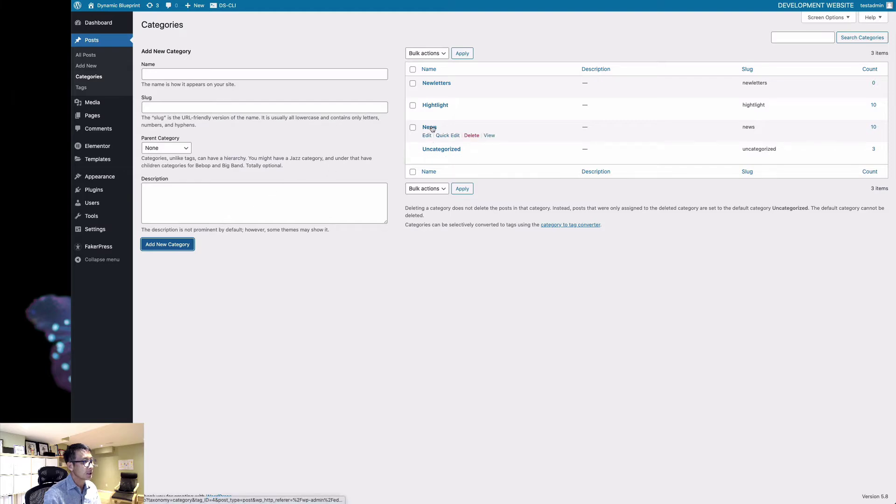
Rename the News category to "Newsroom" with slug "newsroom", checking the live site for the name, and return to the list of all posts.
key("super+Tab")
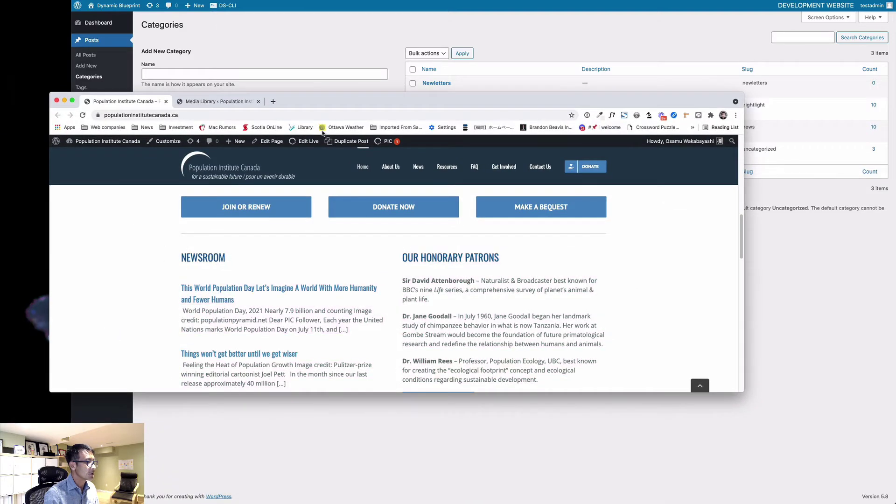
double_click(436, 99)
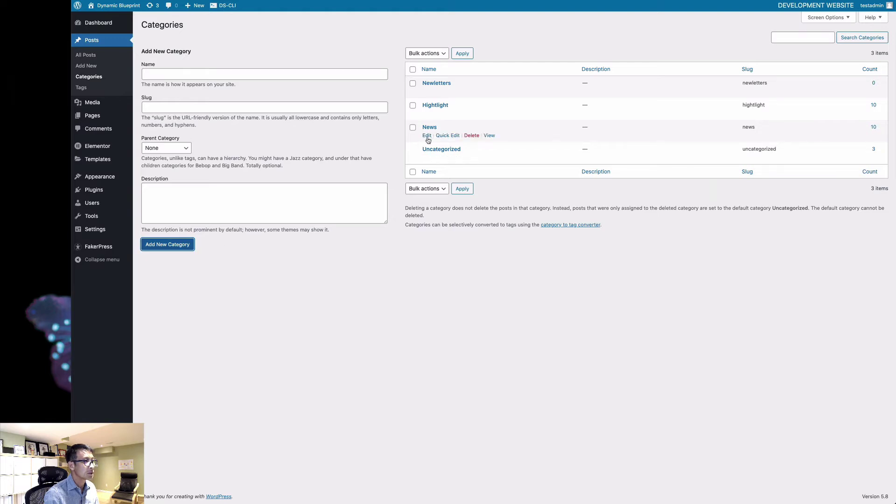
left_click(439, 136)
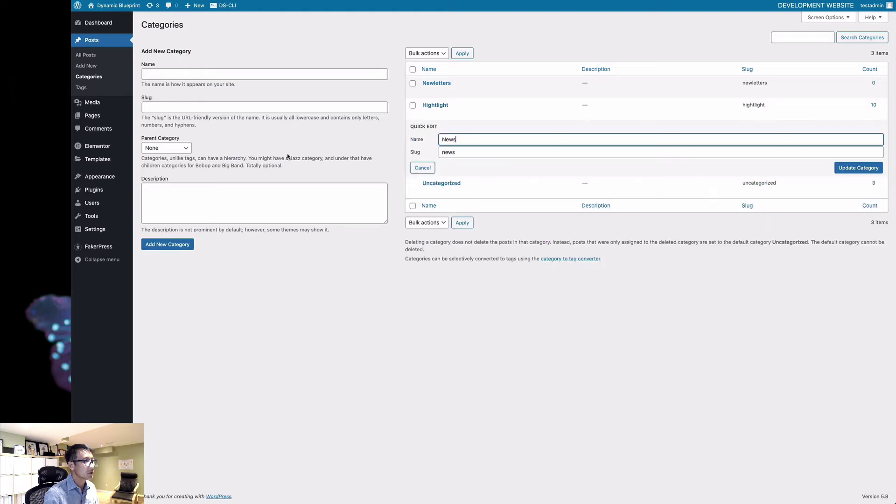
left_click(479, 152)
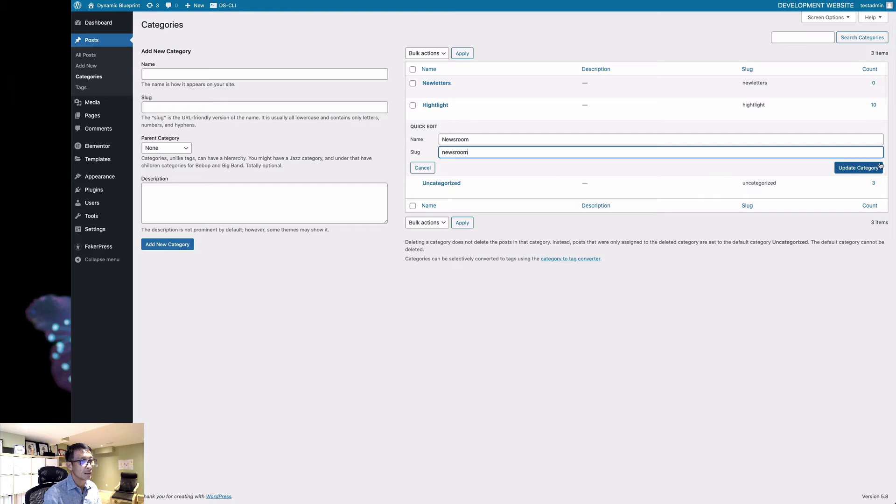
left_click(868, 170)
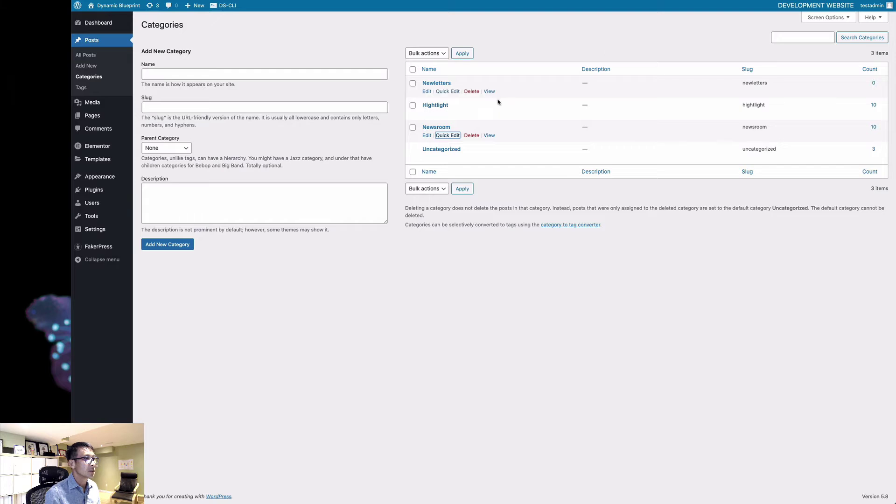
left_click(86, 57)
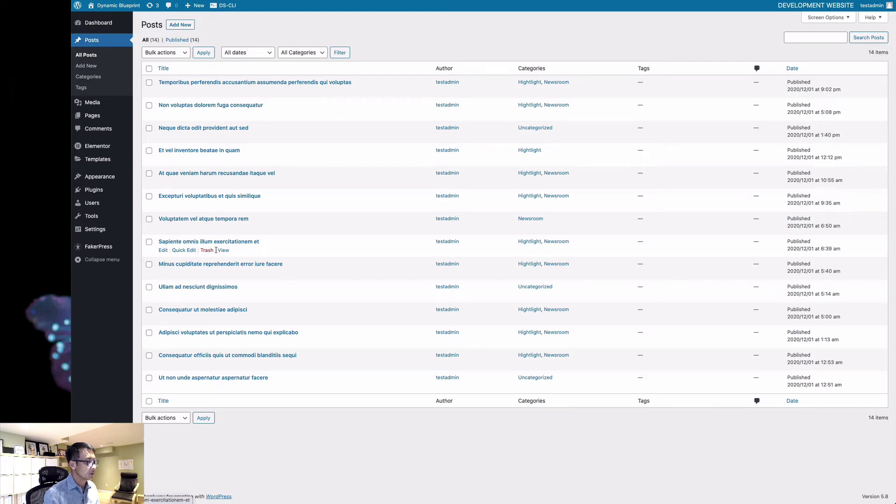
Try to move the post "Sapiente omnis illum exercitationem et" from Hightlight and Newsroom to the Newletters category only.
left_click(177, 251)
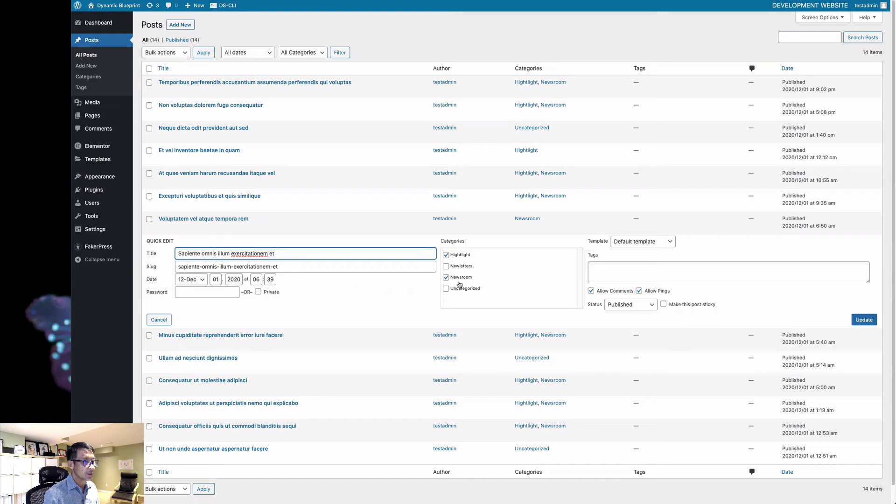
left_click(446, 278)
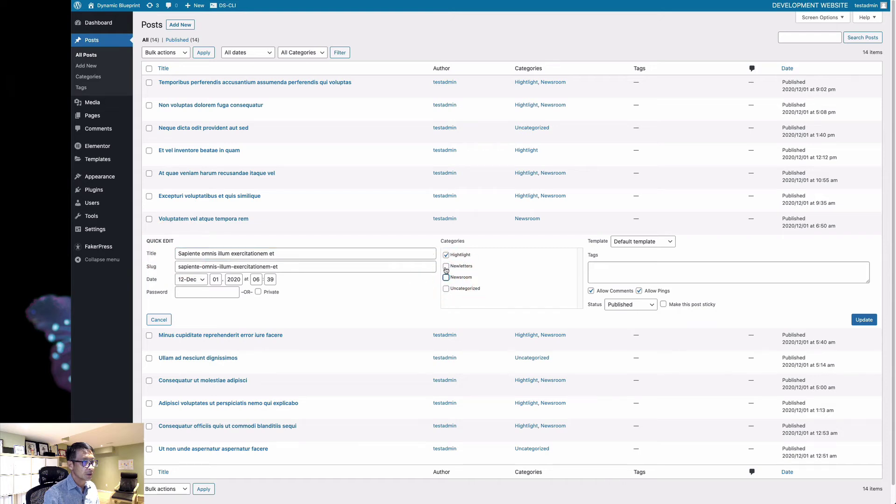
left_click(446, 267)
left_click(446, 256)
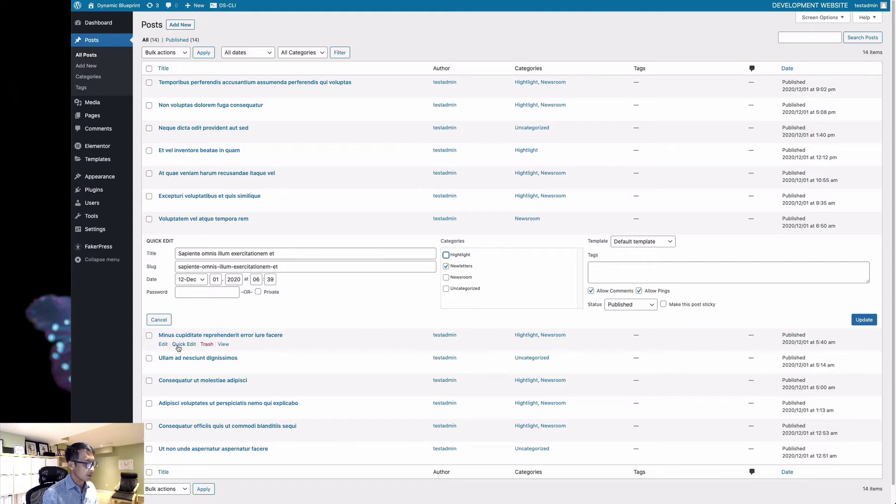
Try to assign only the Newletters category to the post "Minus cupiditate reprehenderit error iure facere", unchecking Hightlight and Newsroom.
left_click(179, 345)
left_click(447, 278)
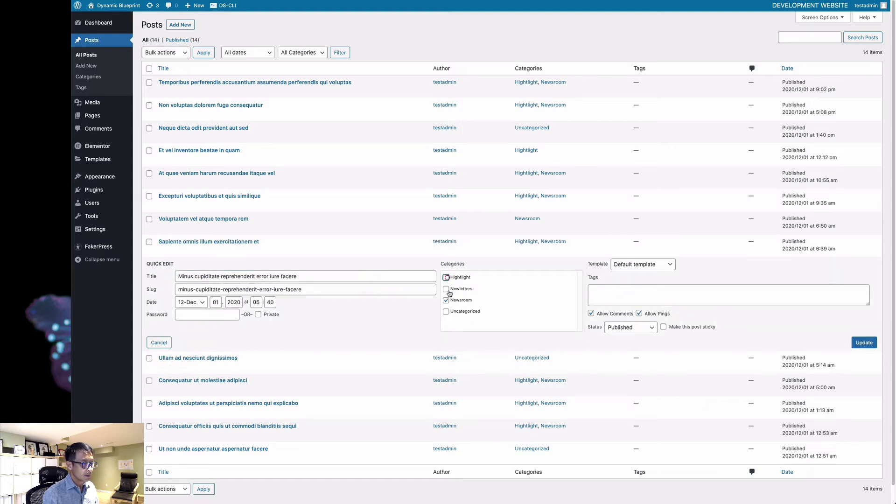
left_click(446, 289)
left_click(446, 300)
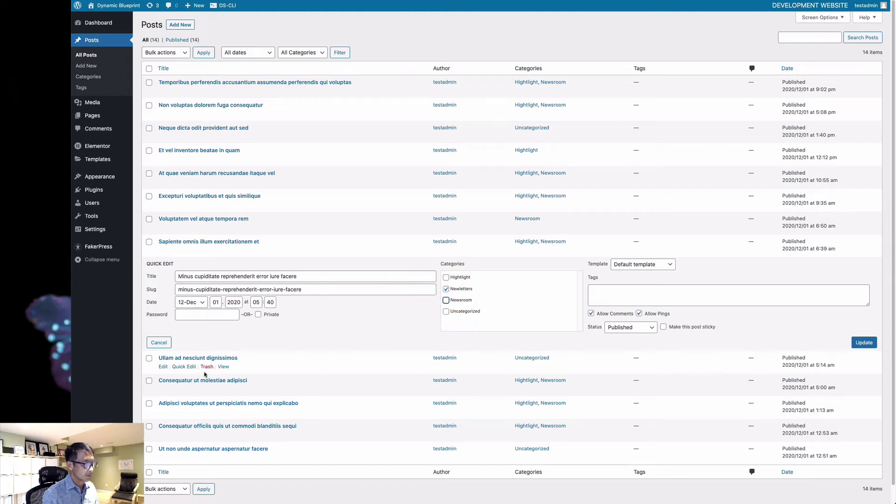
Try to change the category of the post "Ullam ad nesciunt dignissimos" from Uncategorized to Newletters.
left_click(183, 367)
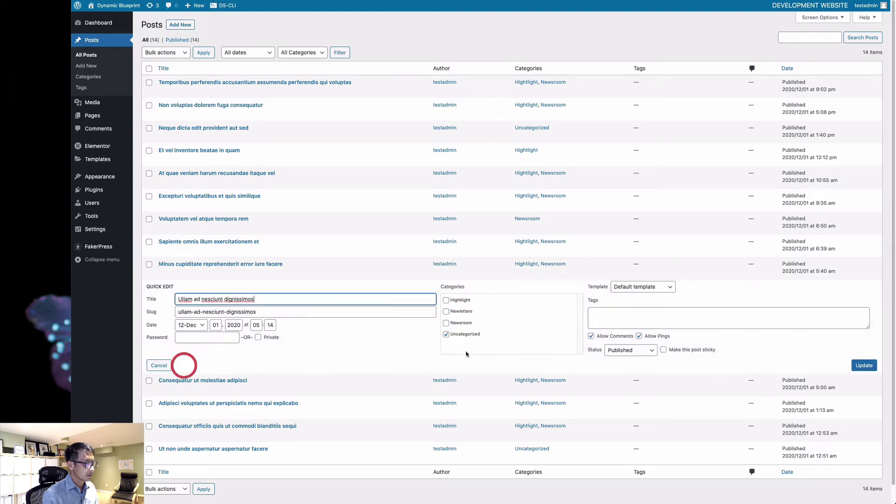
left_click(446, 300)
left_click(446, 300)
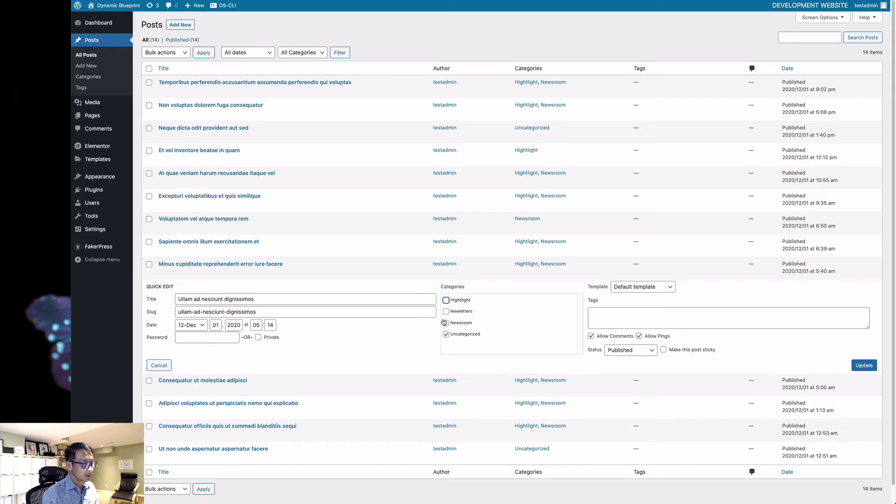
left_click(446, 311)
left_click(447, 334)
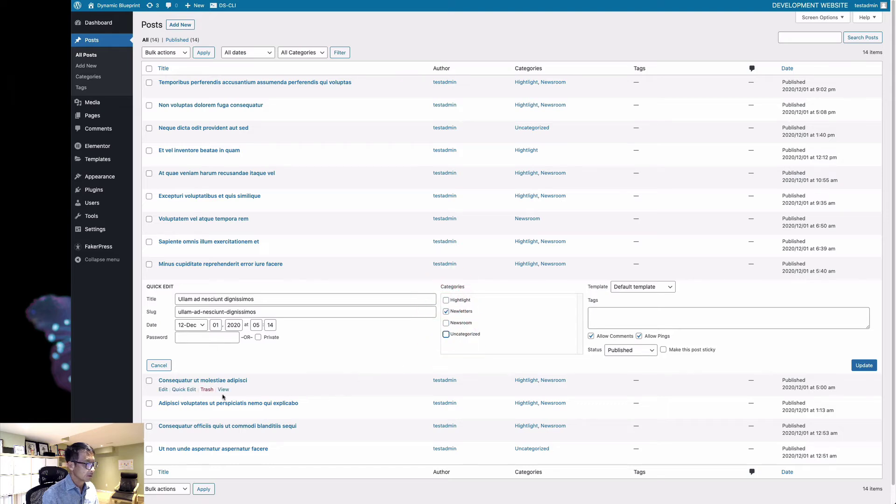
Move the post "Consequatur ut molestiae adipisci" from Hightlight and Newsroom to the Newletters category only and save it.
left_click(192, 392)
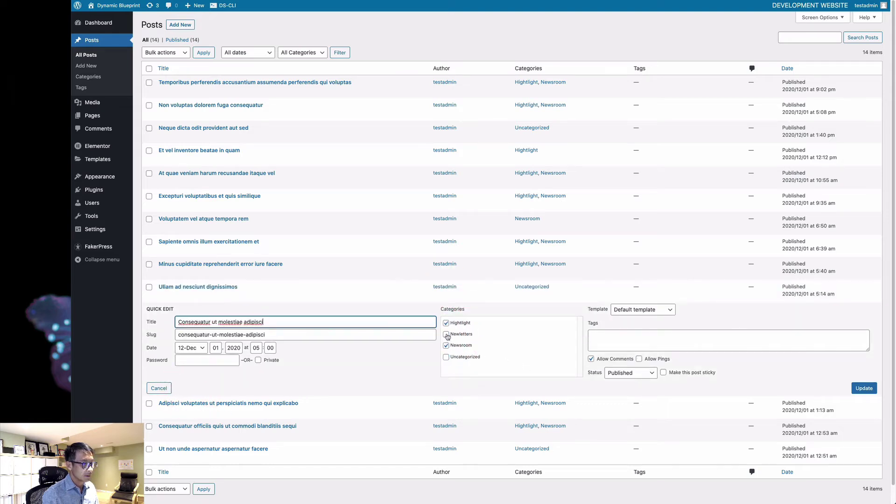
left_click(446, 334)
left_click(446, 323)
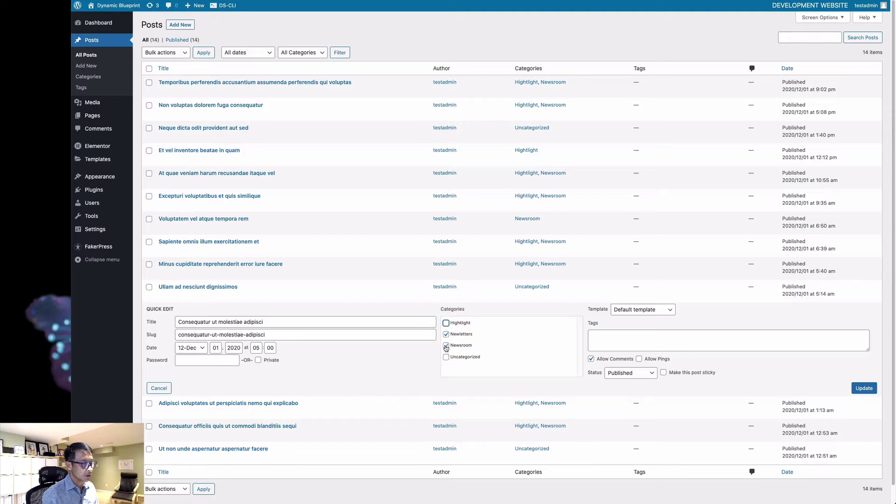
left_click(446, 346)
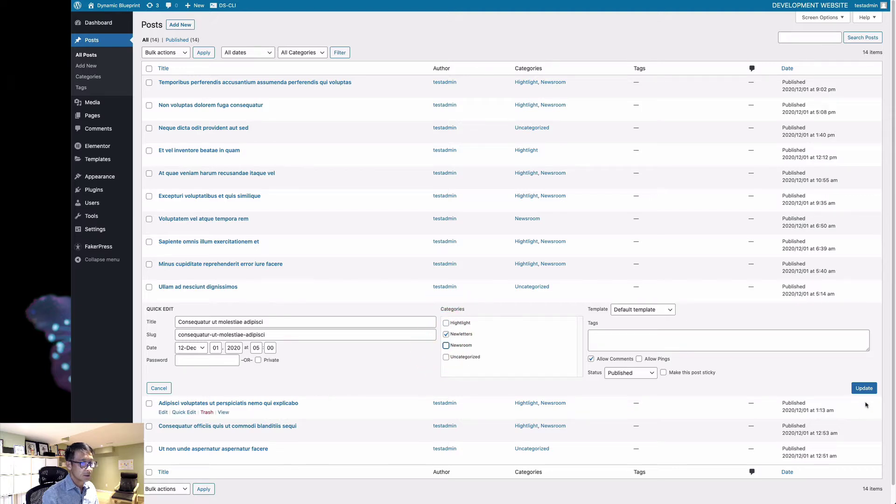
left_click(858, 388)
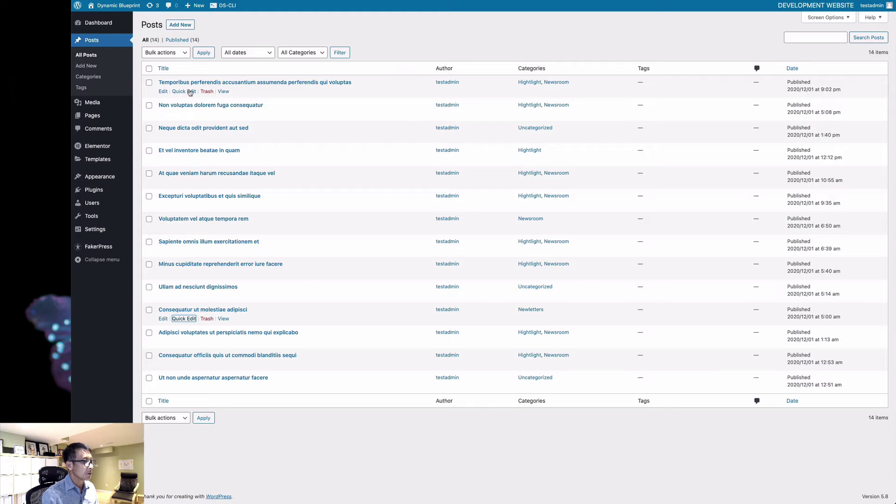
Remove the Hightlight category from the posts "Temporibus perferendis accusantium assumenda perferendis qui voluptas" and "Non voluptas dolorem fuga consequatur", keeping Newsroom.
left_click(180, 92)
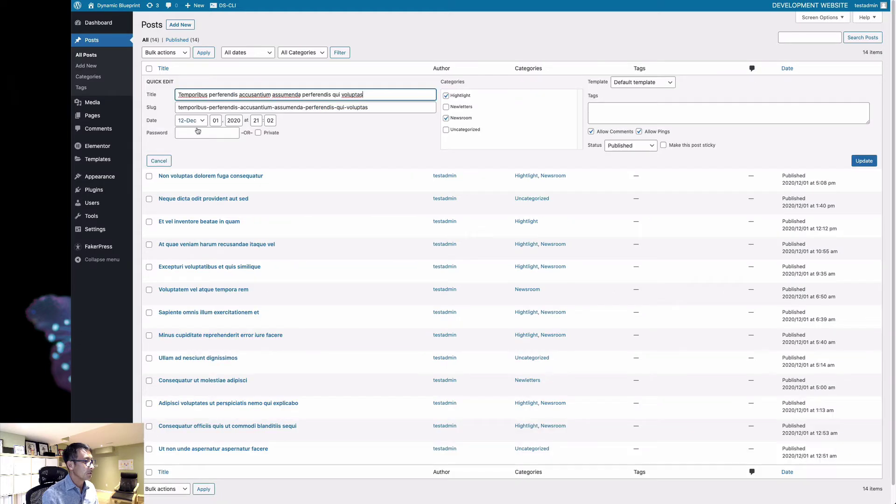
left_click(446, 96)
left_click(864, 161)
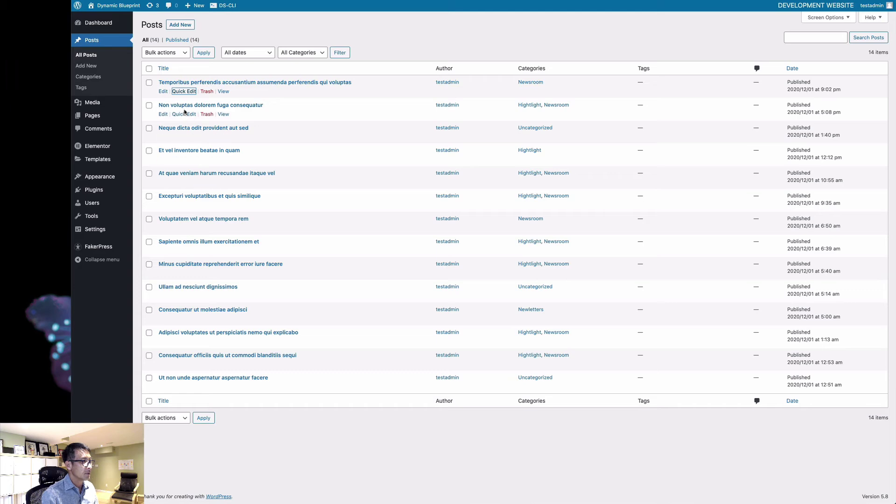
left_click(185, 112)
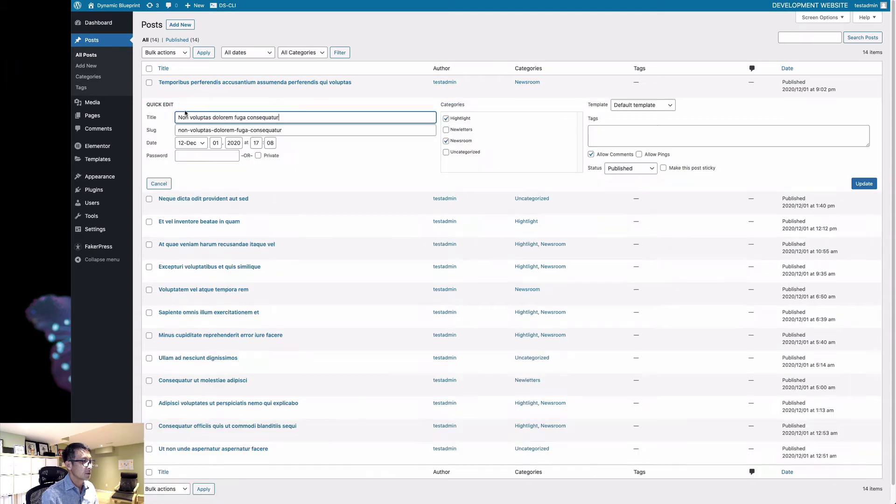
left_click(446, 118)
left_click(865, 184)
Change the category of the post "Neque dicta odit provident aut sed" from Uncategorized to Newsroom only and save it.
left_click(184, 135)
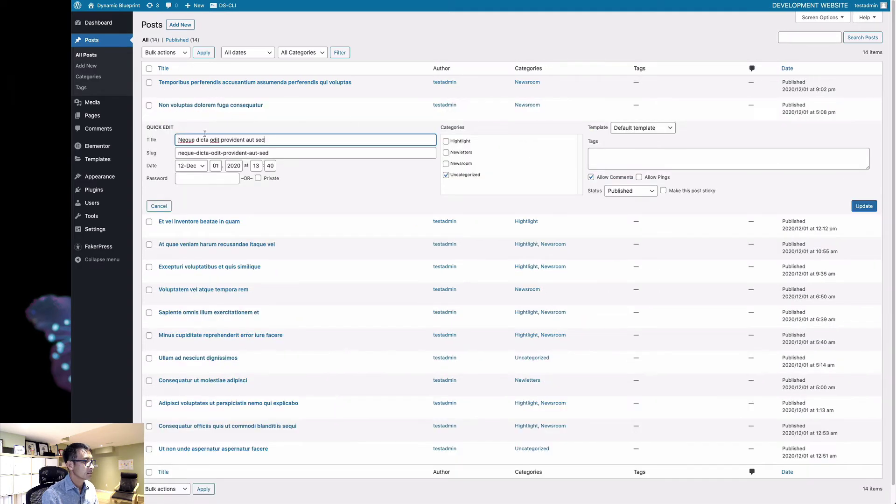
left_click(446, 175)
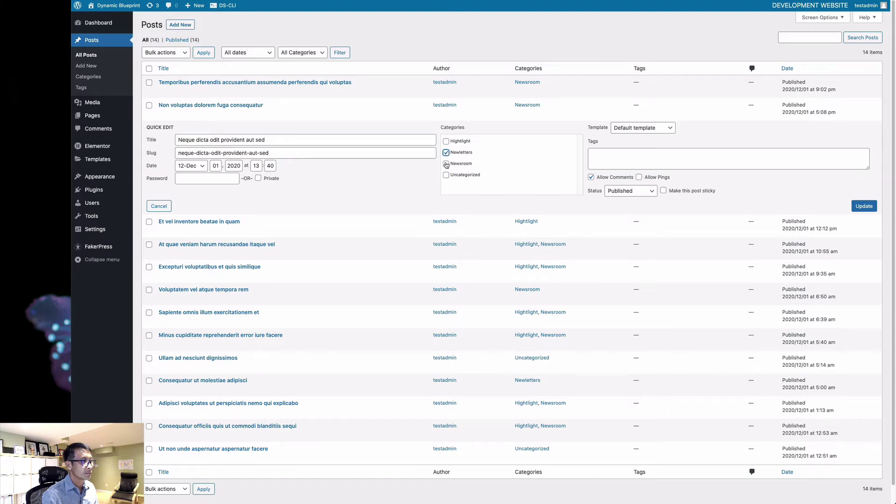
left_click(446, 163)
left_click(446, 152)
left_click(864, 206)
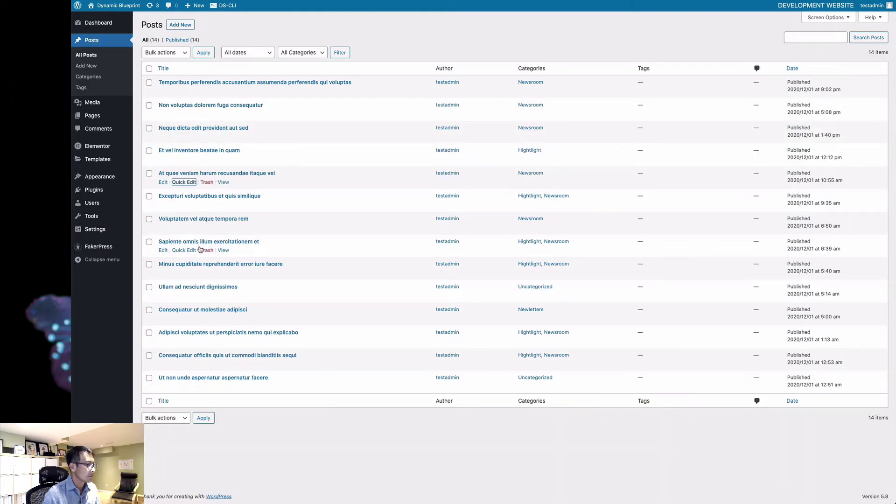
Assign only the Newletters category to the post "Sapiente omnis illum exercitationem et", removing Hightlight and Newsroom, and save it.
left_click(185, 251)
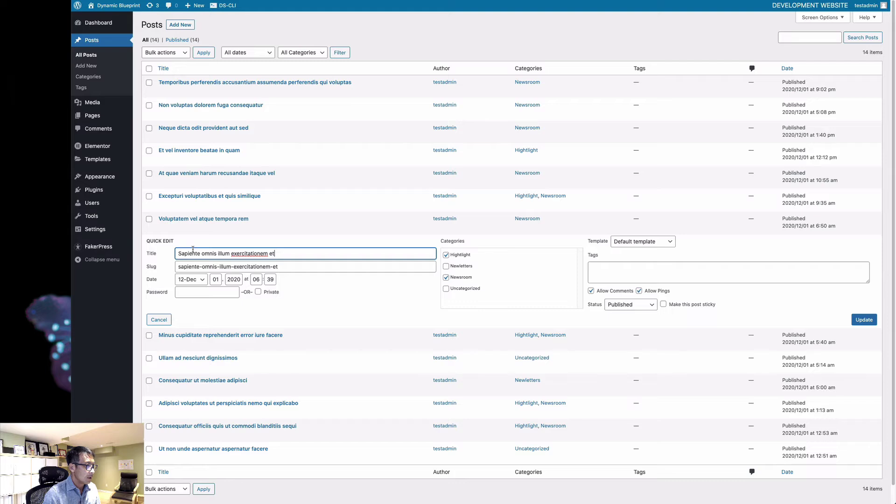
left_click(446, 255)
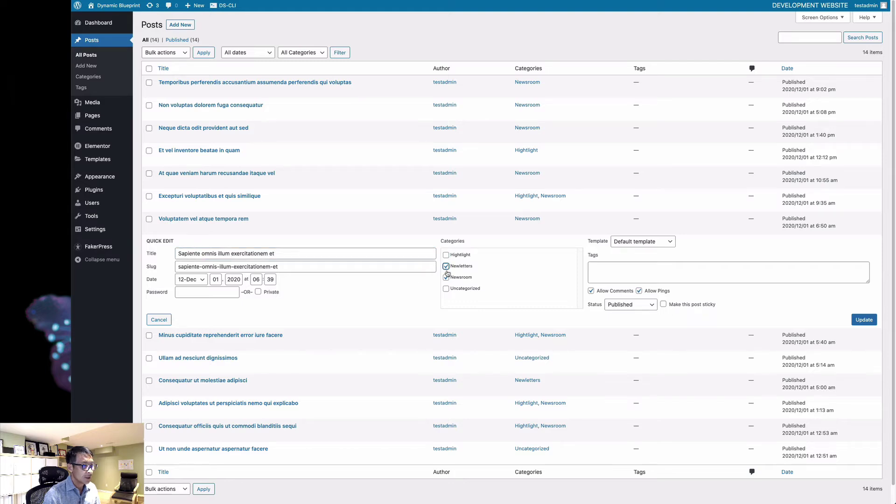
left_click(446, 278)
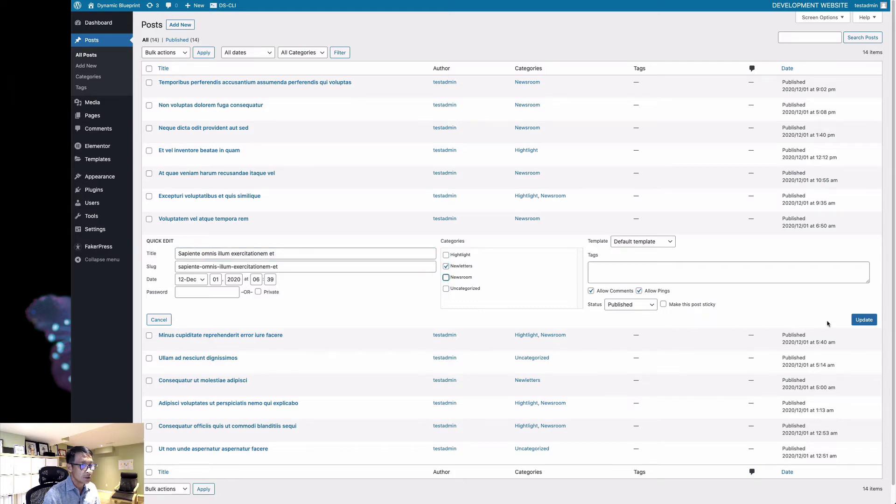
left_click(864, 320)
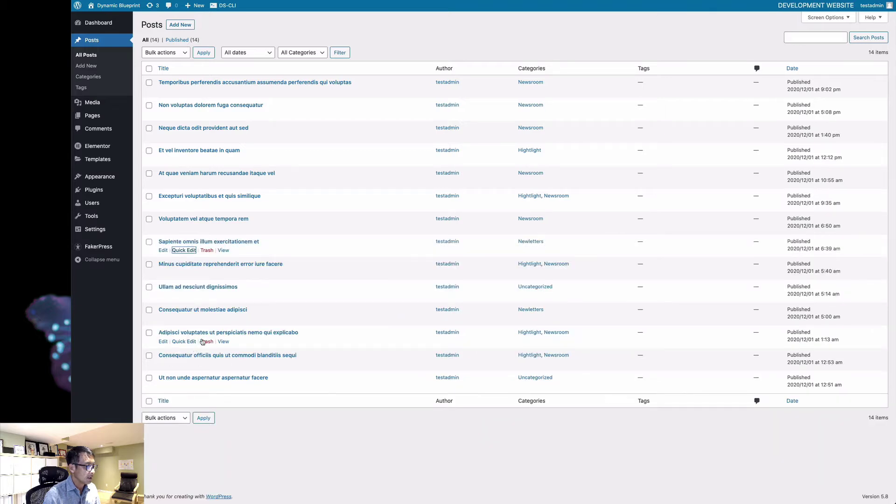
Replace Hightlight and Newsroom with the Newletters category on the post "Minus cupiditate reprehenderit error iure facere" and save it.
left_click(179, 275)
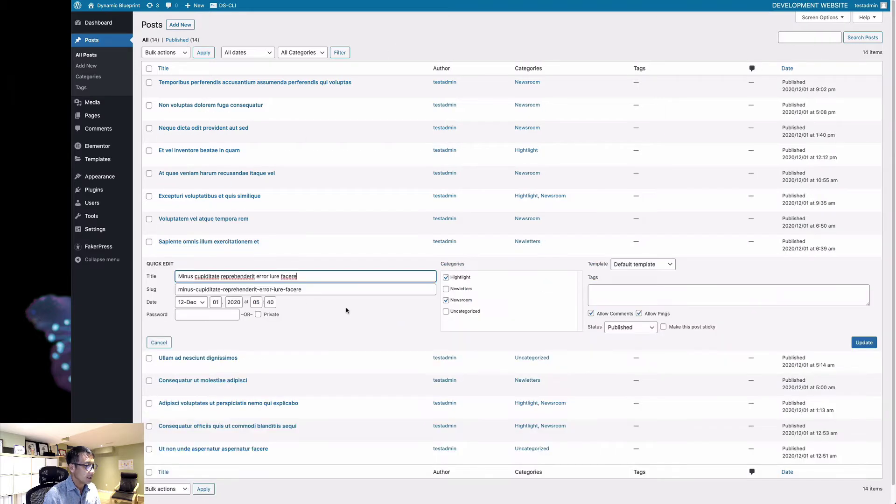
left_click(446, 289)
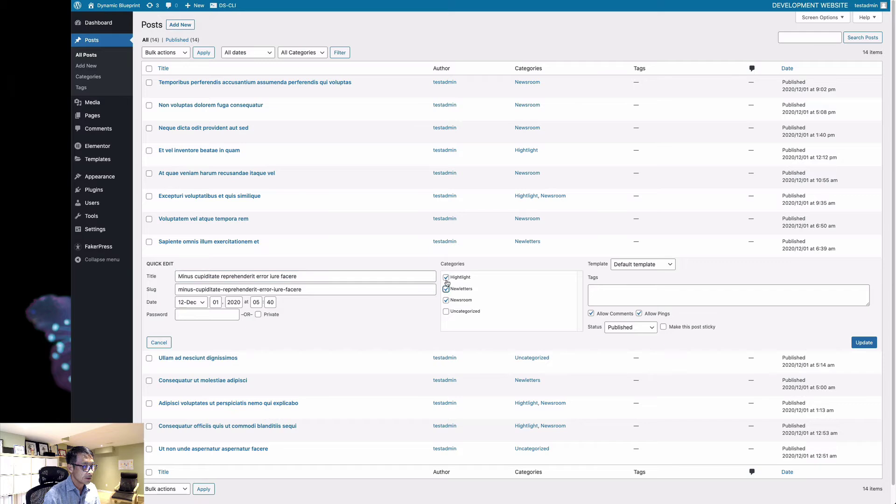
left_click(446, 277)
left_click(445, 300)
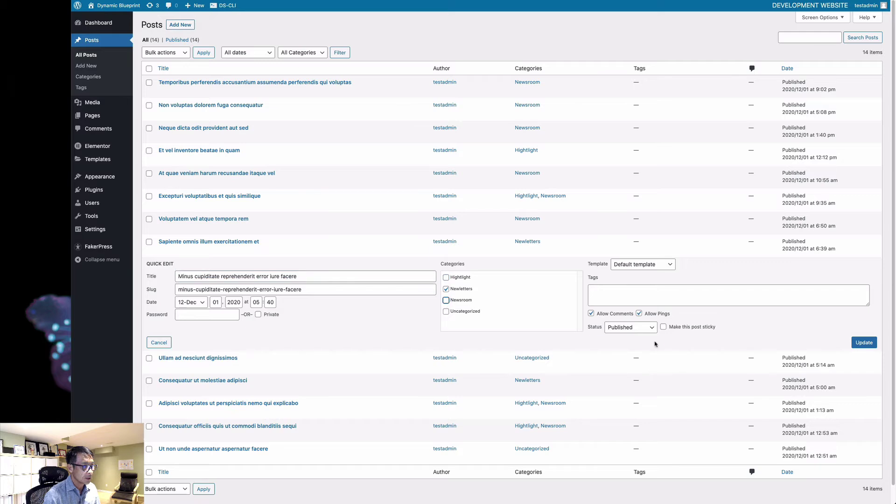
left_click(864, 344)
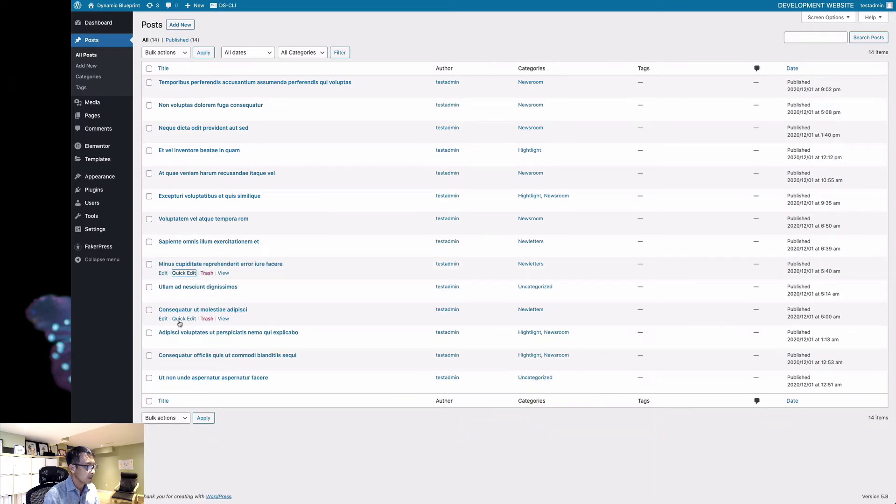
Replace Uncategorized with Newletters on the post "Ullam ad nesciunt dignissimos", and re-save "Consequatur ut molestiae adipisci" with its Newletters category.
left_click(184, 296)
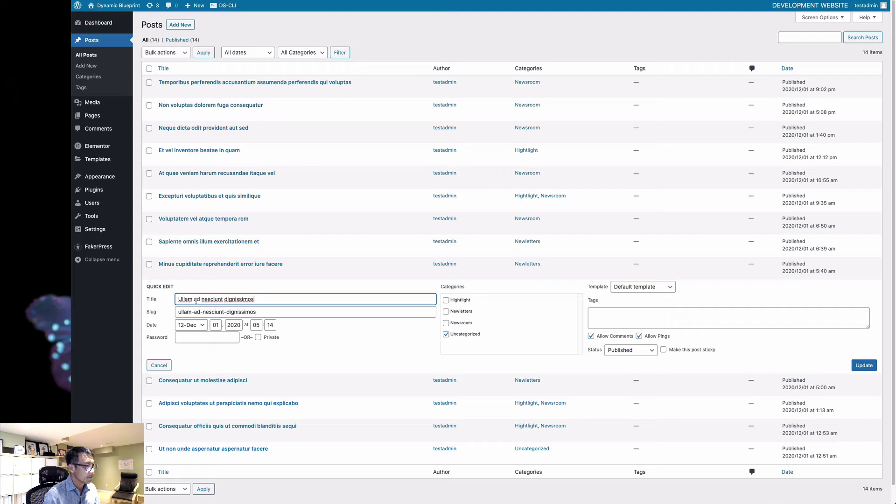
left_click(446, 334)
left_click(446, 311)
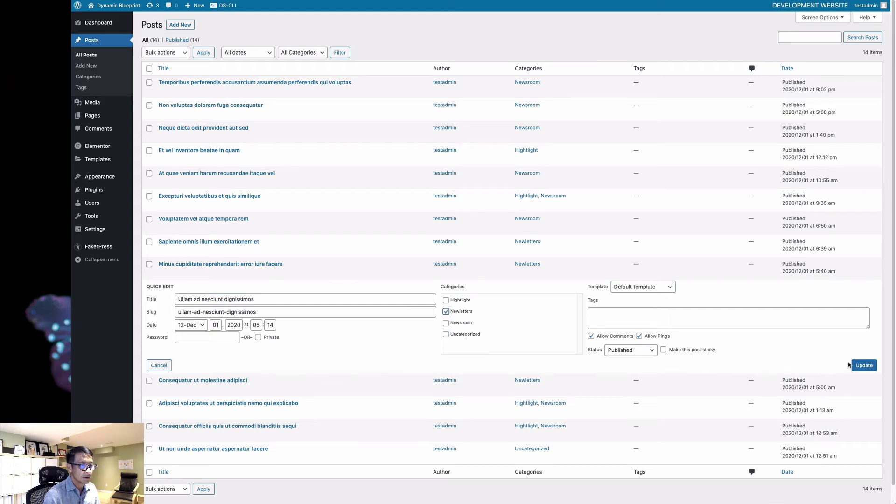
left_click(864, 366)
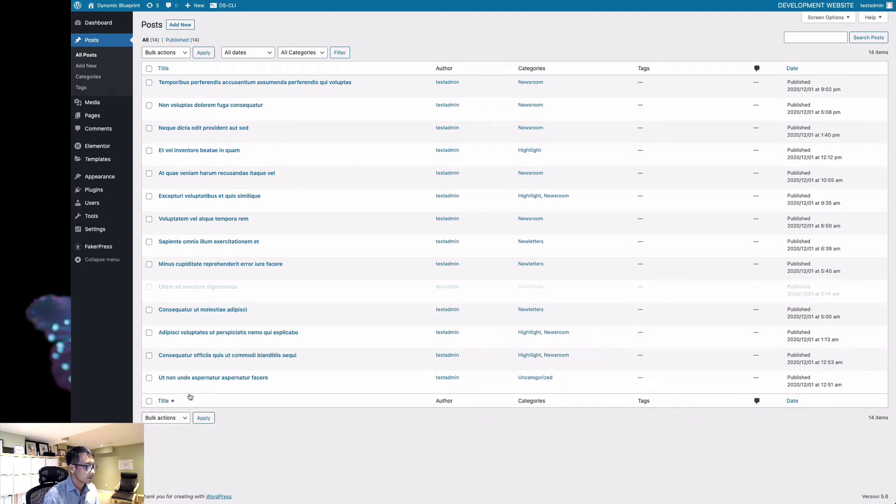
left_click(184, 319)
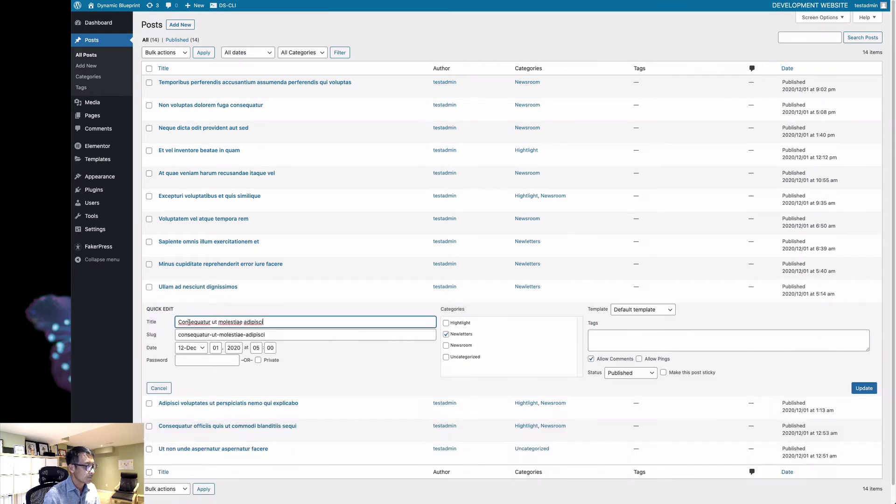
left_click(865, 388)
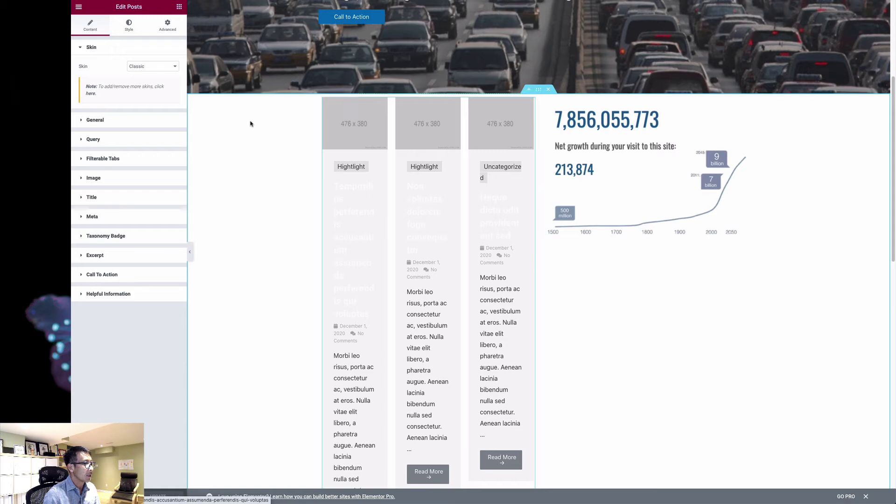
In the Elementor page editor, give the Posts widget the Card skin with 1 post per page in 1 column.
left_click(177, 67)
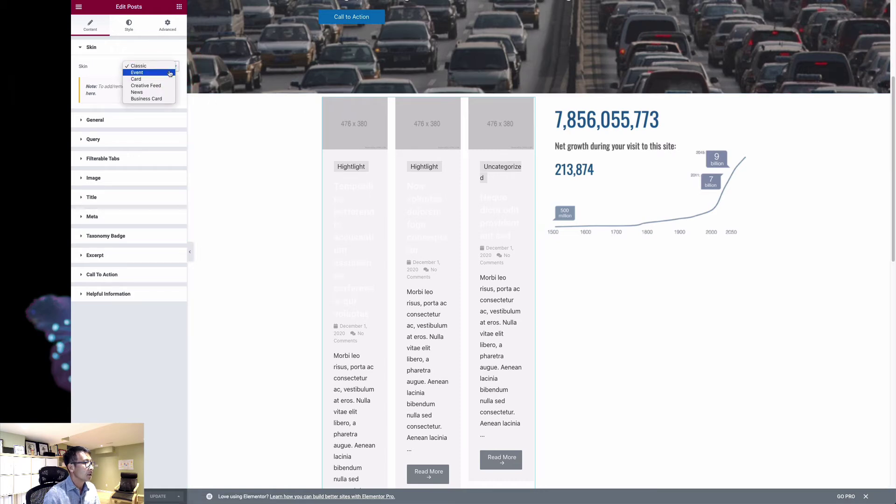
left_click(161, 79)
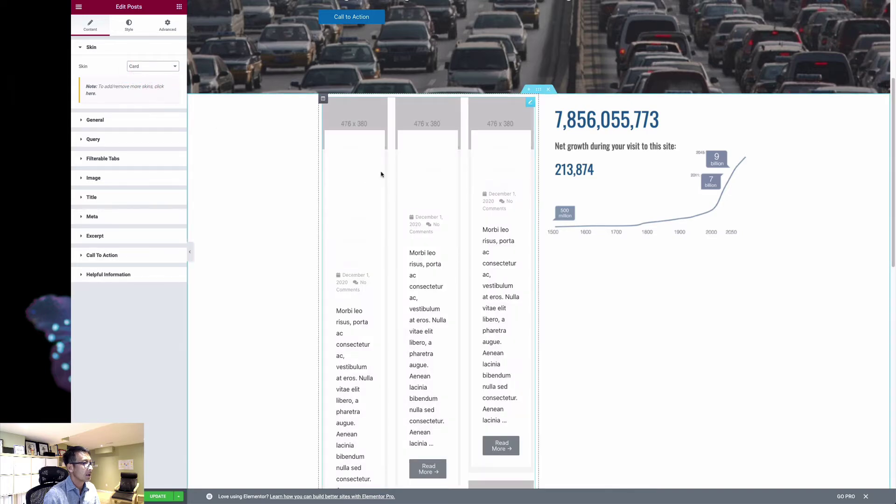
left_click(90, 121)
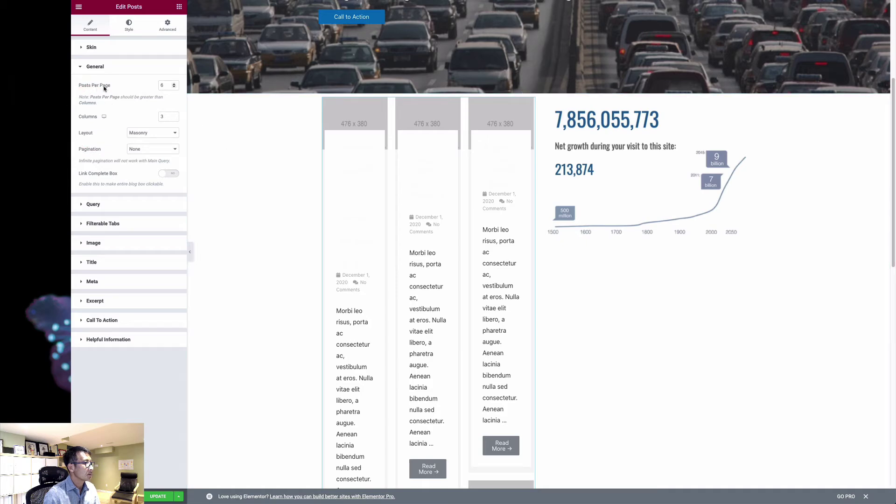
left_click(174, 88)
left_click(174, 88)
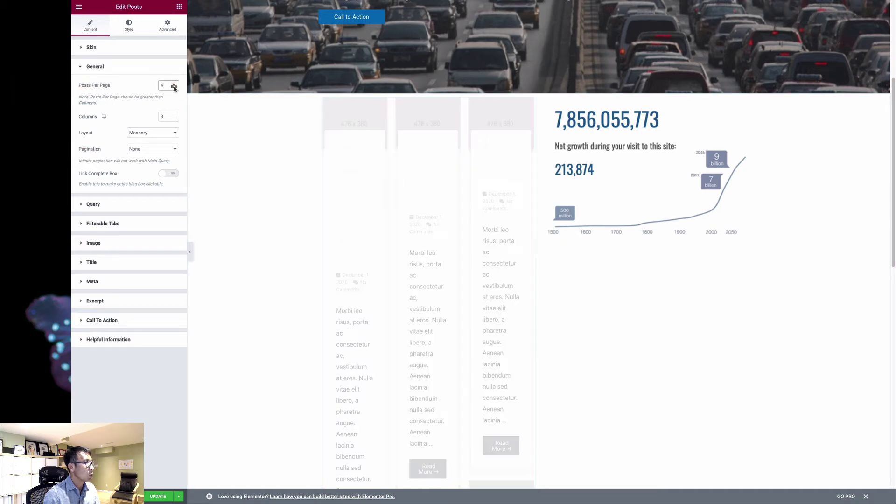
left_click(174, 88)
left_click(174, 88)
left_click(175, 87)
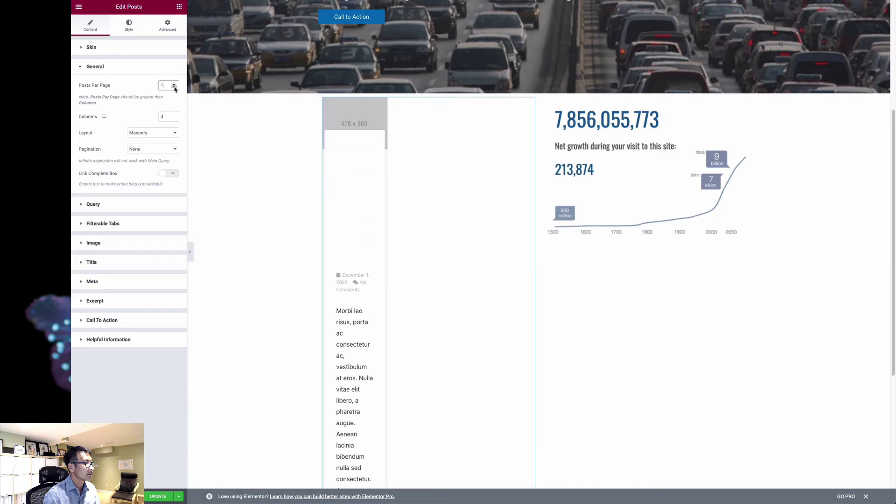
left_click(175, 119)
left_click(175, 119)
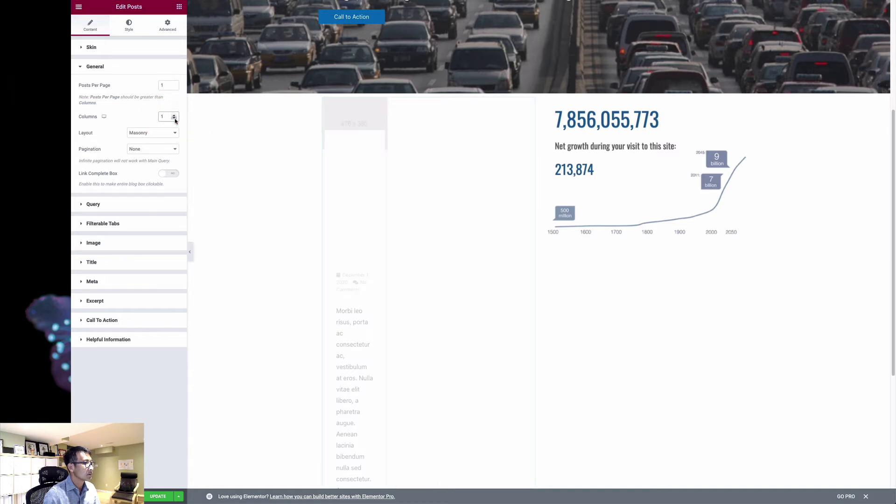
scroll(422, 335, "down", 2)
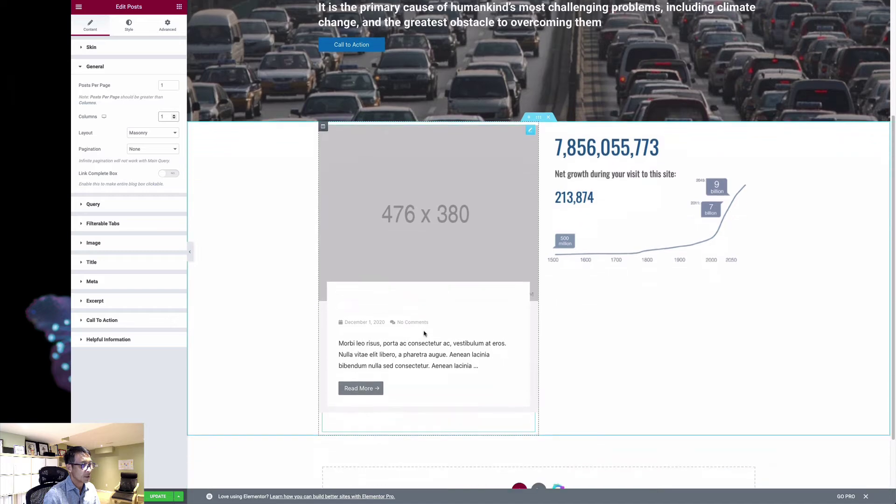
scroll(424, 333, "down", 1)
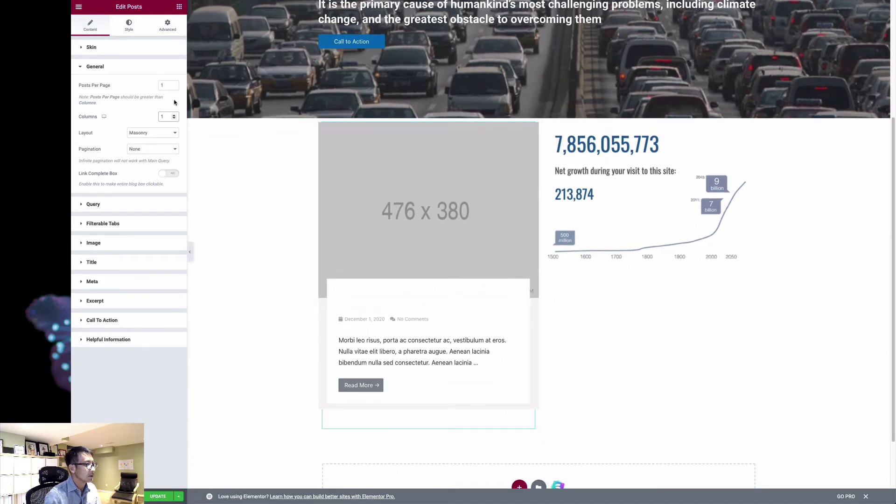
Try the Creative Feed skin on the Posts widget and switch it to the News skin.
left_click(96, 48)
left_click(128, 68)
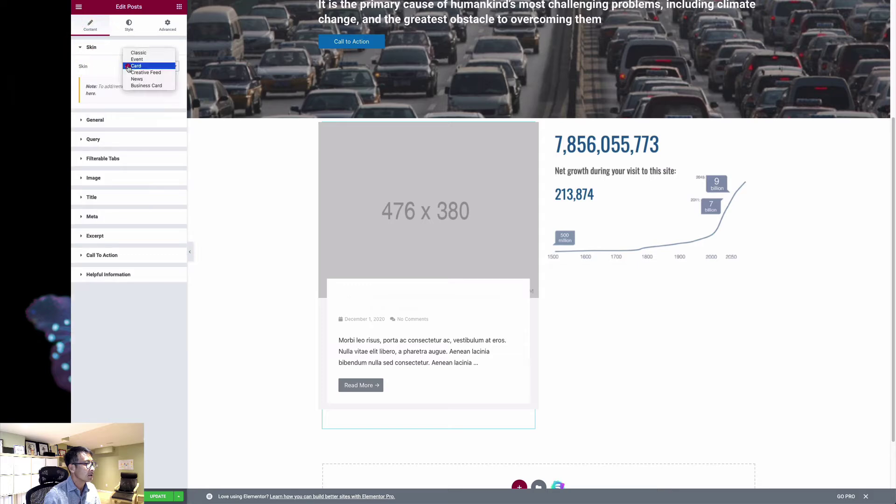
left_click(140, 73)
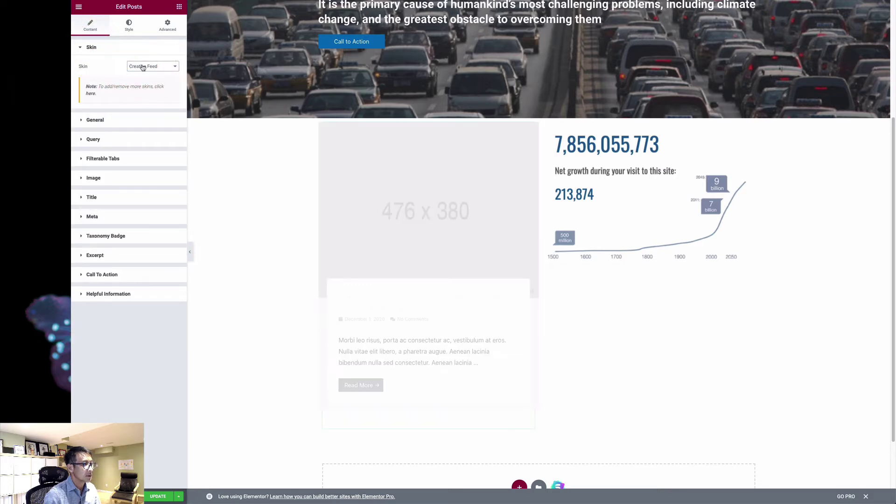
key("Down")
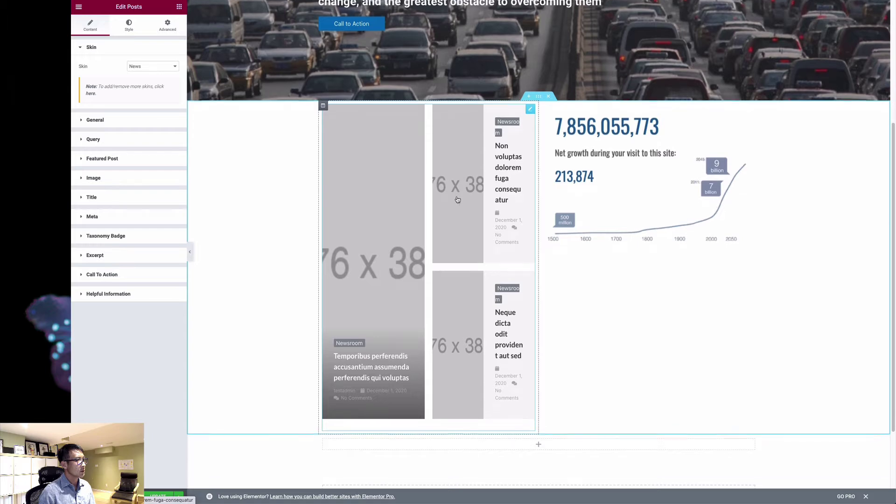
scroll(458, 201, "down", 1)
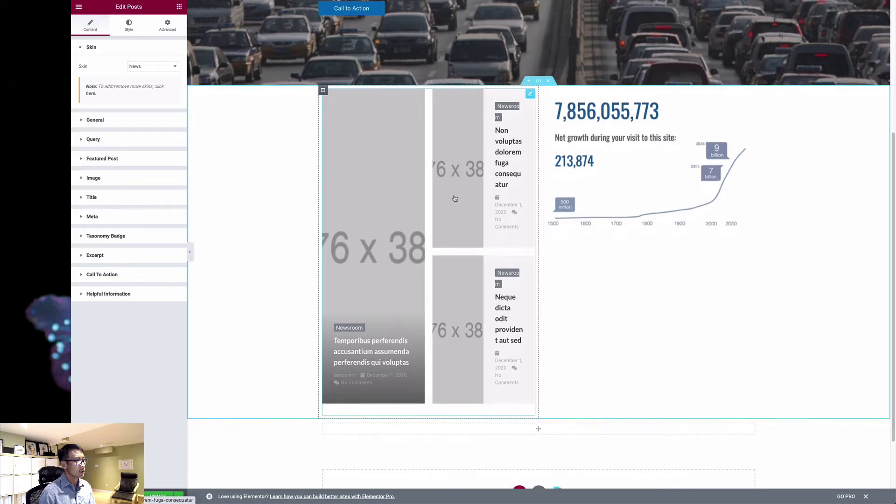
left_click(148, 66)
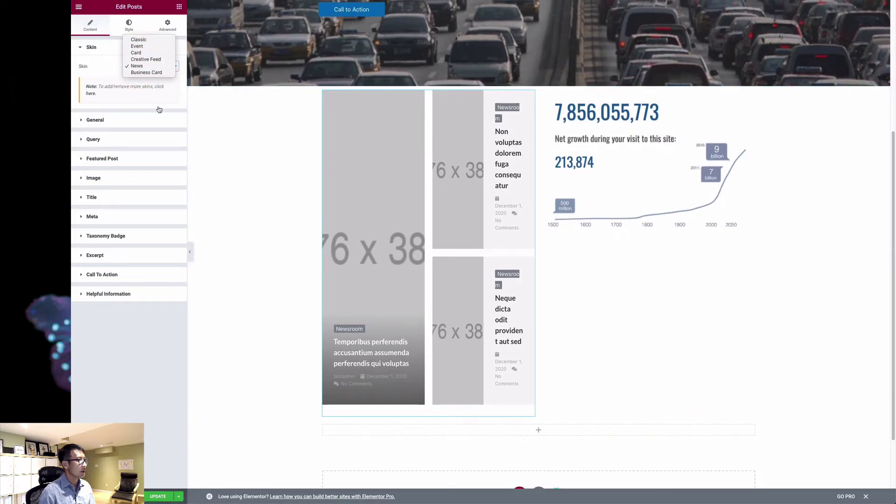
left_click(106, 123)
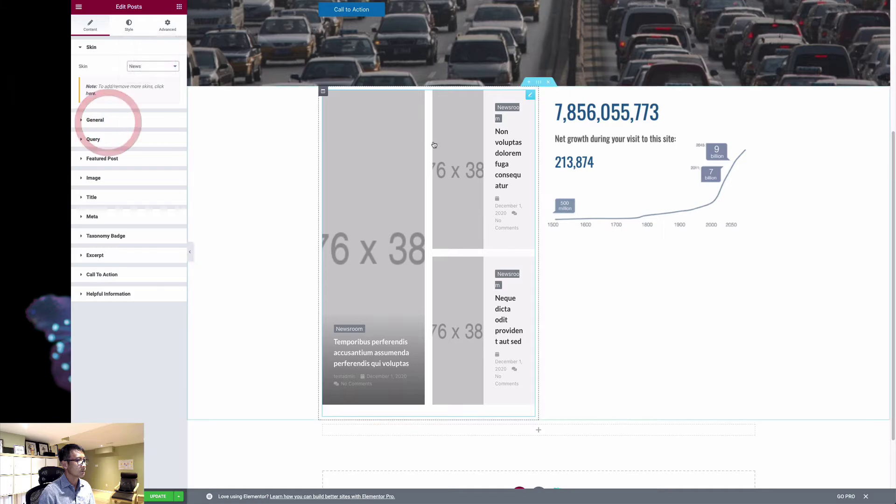
left_click(108, 122)
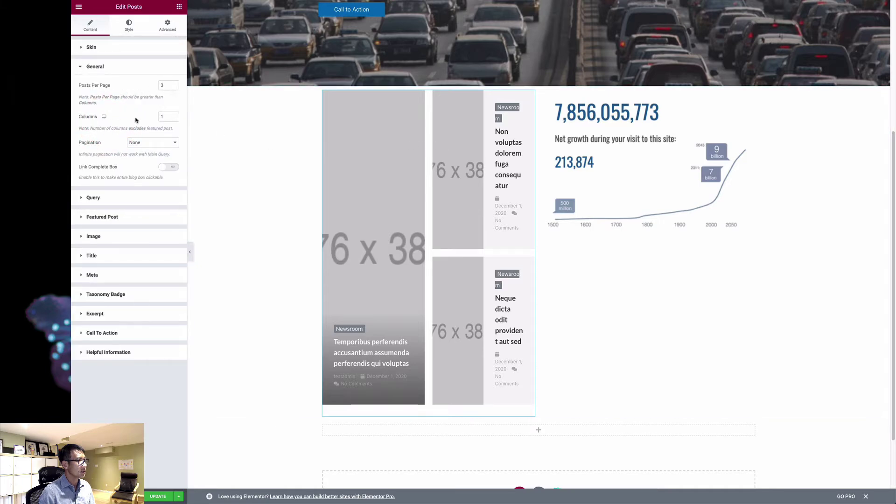
left_click(272, 195)
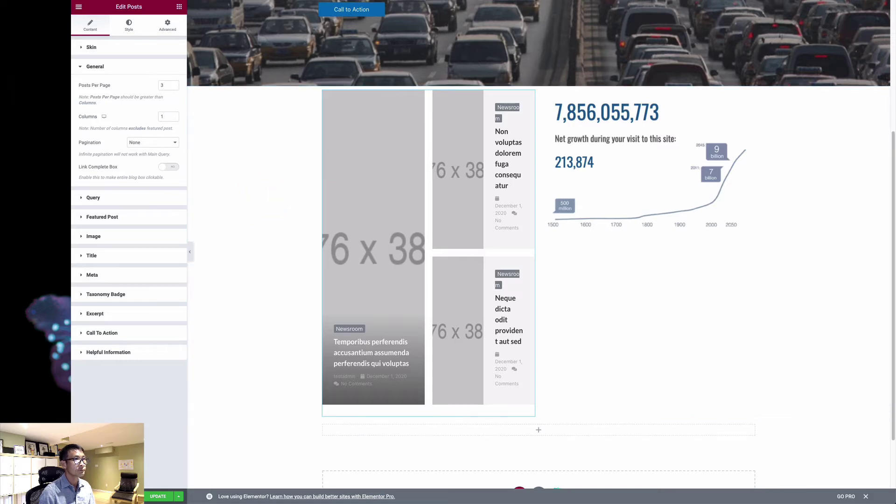
Delete the column containing the population counter and growth graph beside the Posts widget.
scroll(607, 234, "up", 3)
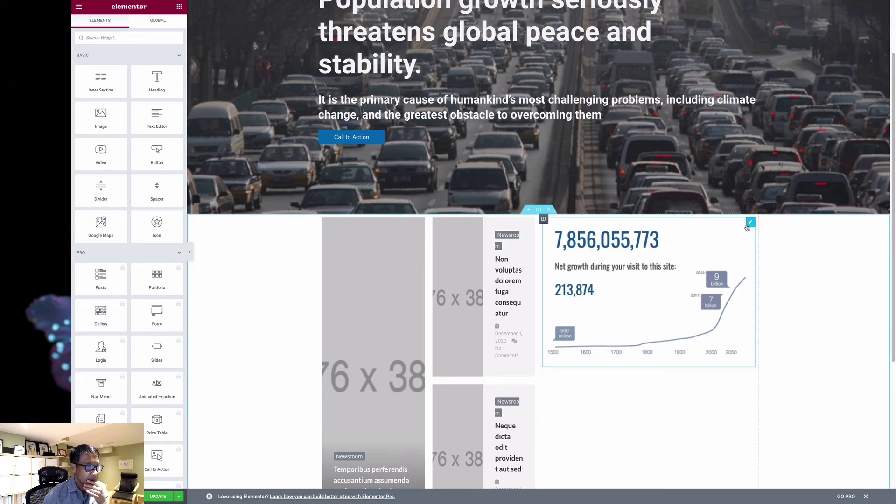
right_click(544, 220)
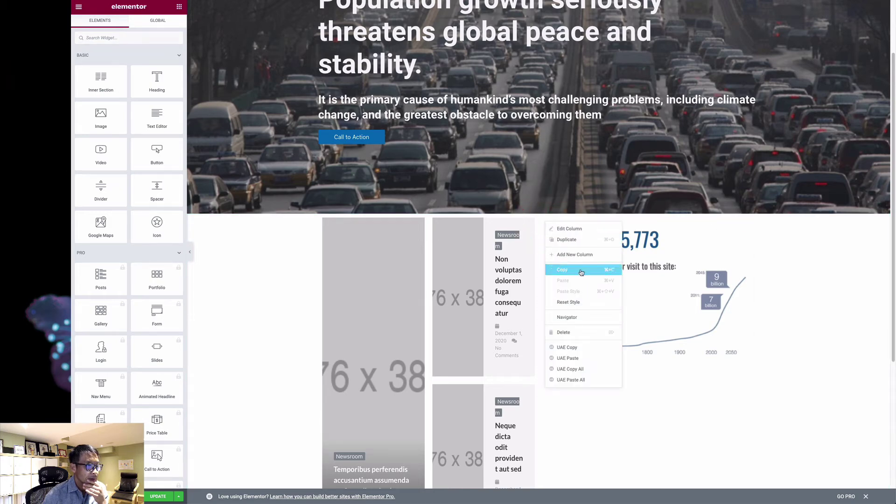
left_click(583, 333)
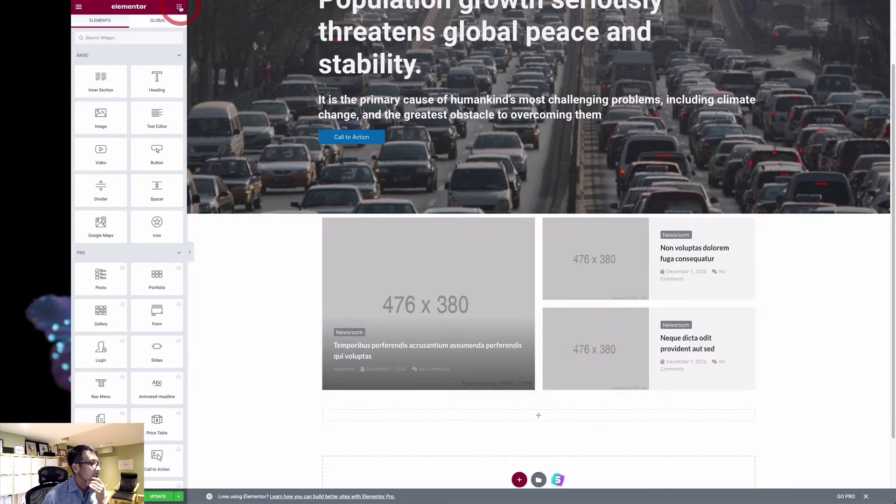
Add a Heading widget above the Posts widget with the title "PIC Newroom".
left_click_drag(157, 78, 452, 218)
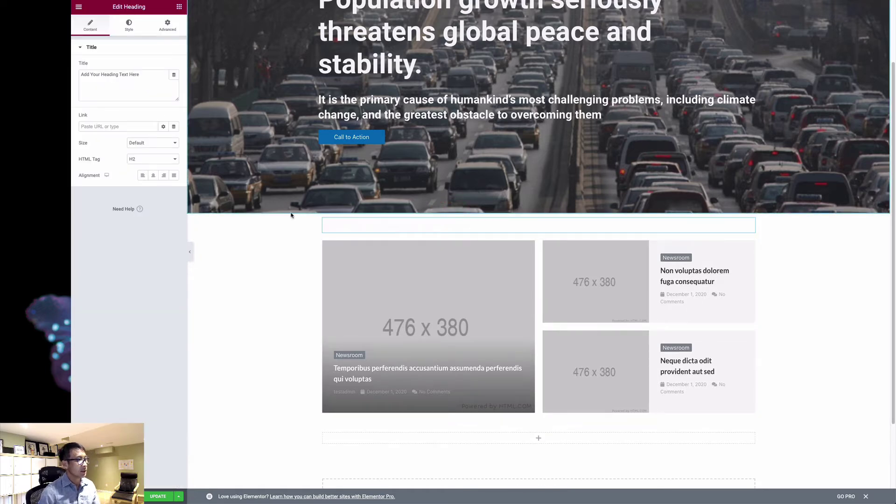
left_click_drag(139, 75, 74, 74)
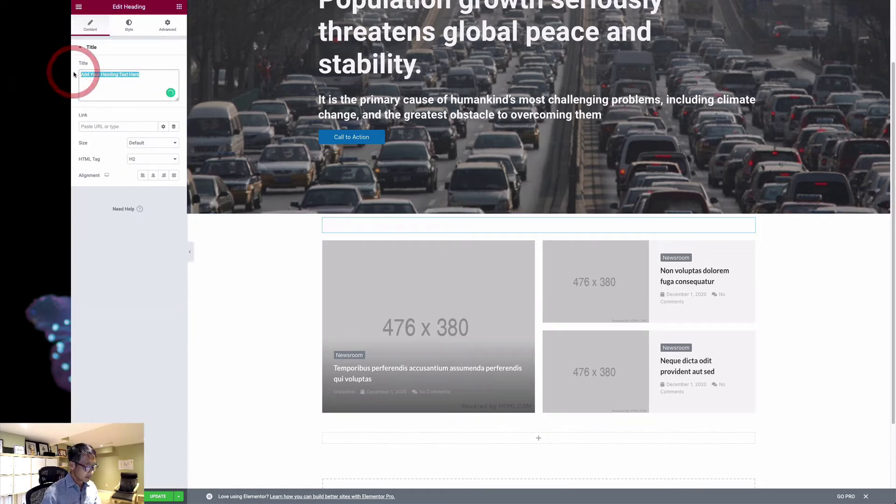
type("Pl")
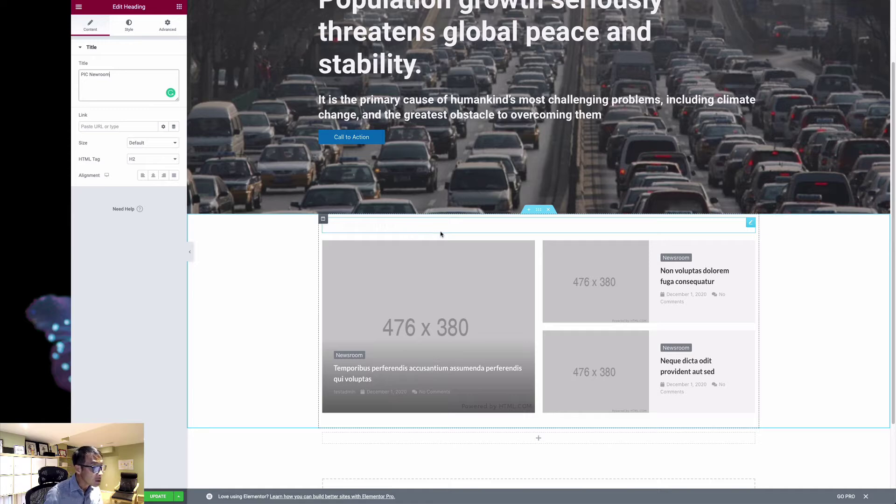
Set the new heading's text colour to the Secondary global colour.
left_click(123, 26)
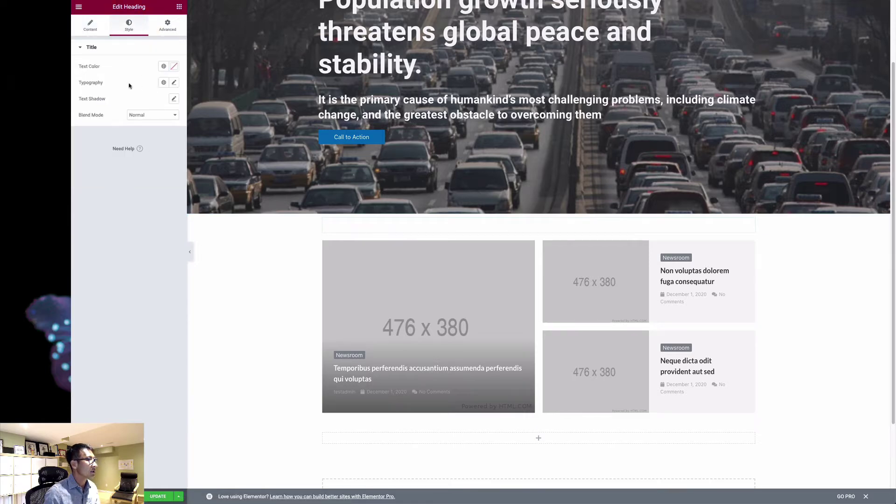
left_click(163, 66)
left_click(110, 151)
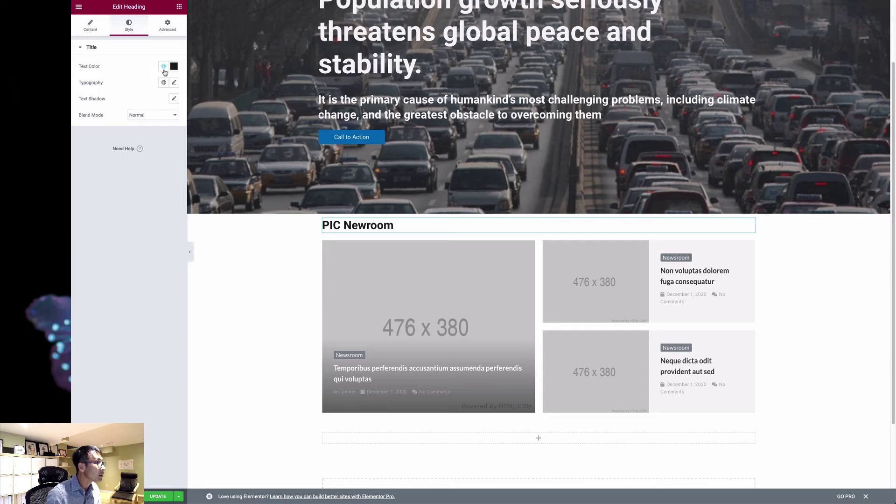
Add a dark blue colour to the site's global colours, save the site settings and return to the heading.
left_click(164, 68)
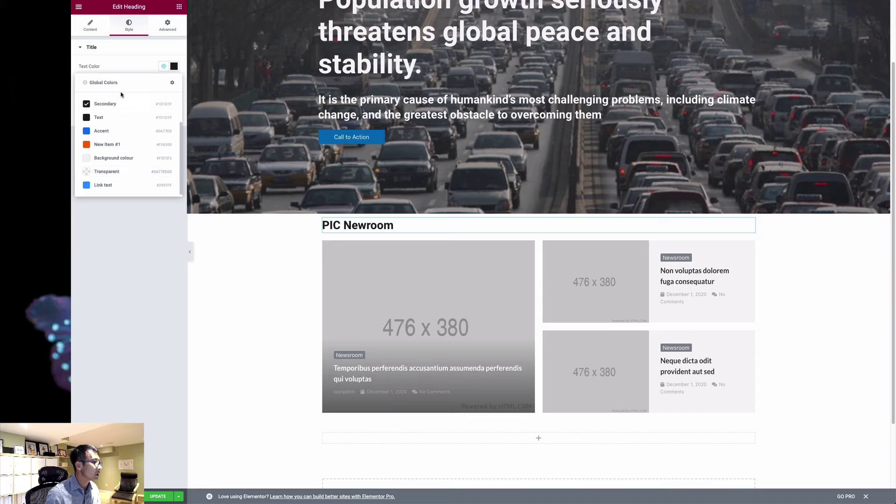
left_click(173, 85)
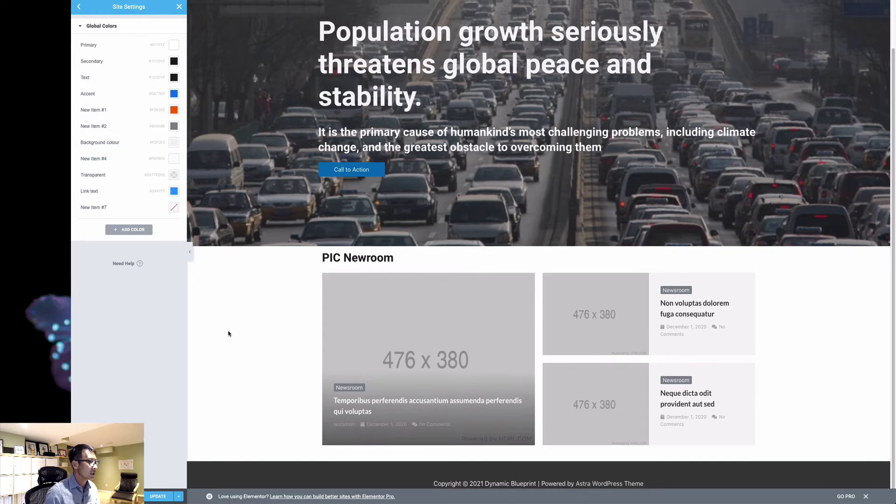
left_click(173, 209)
left_click_drag(145, 307, 158, 271)
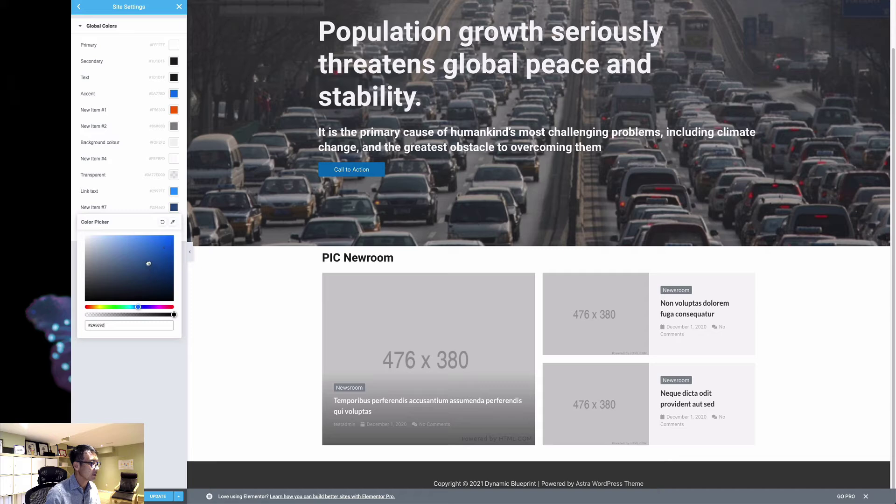
left_click(158, 495)
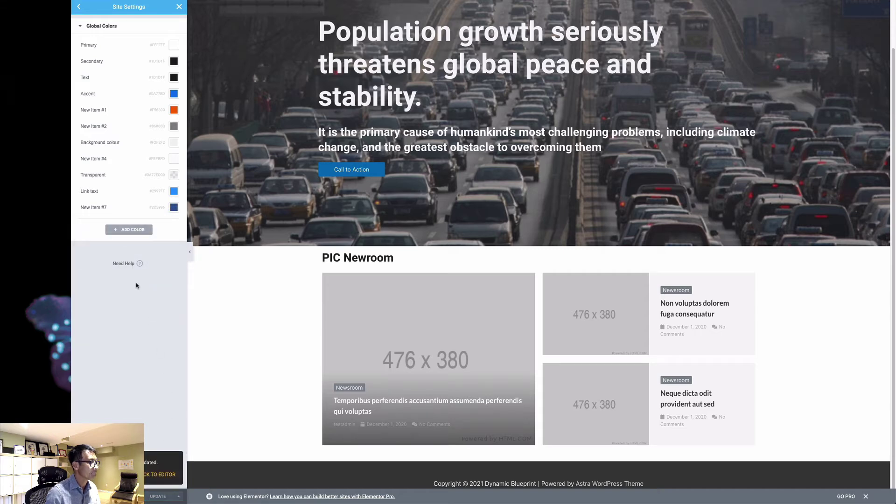
left_click(79, 7)
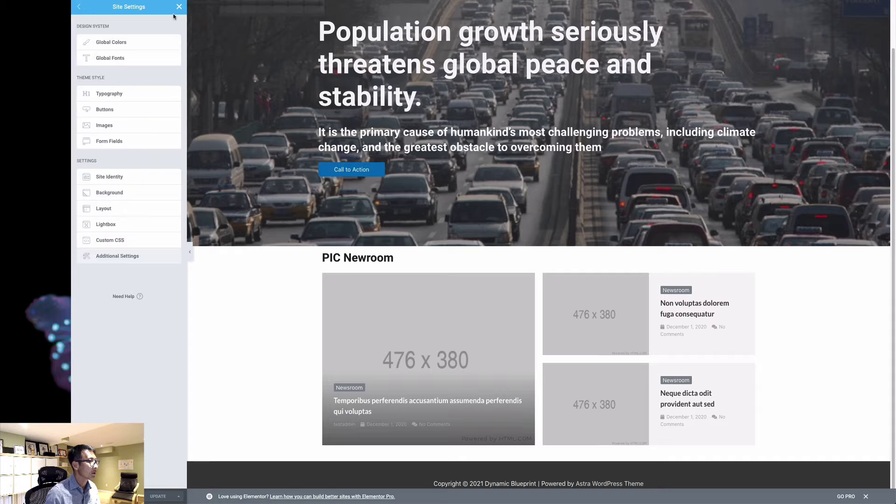
left_click(102, 196)
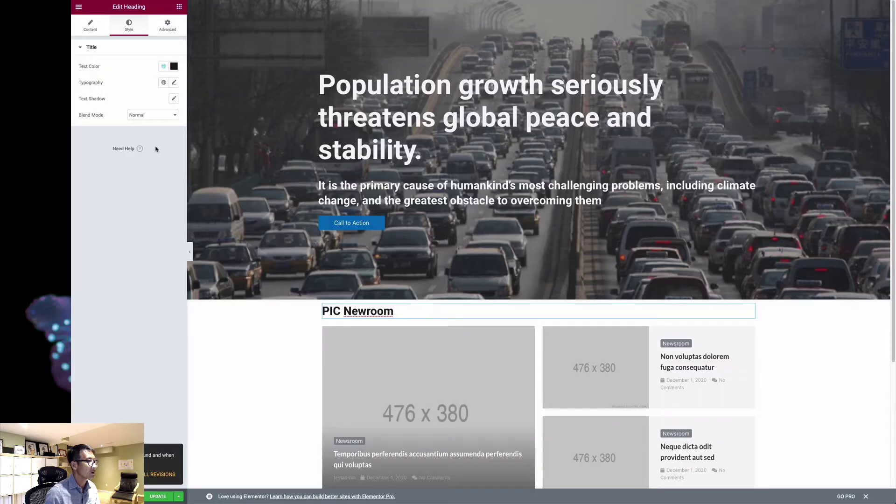
Correct the heading text to "PIC Newsroom" and apply the dark blue New Item #7 global colour to it.
left_click(369, 315)
type("s")
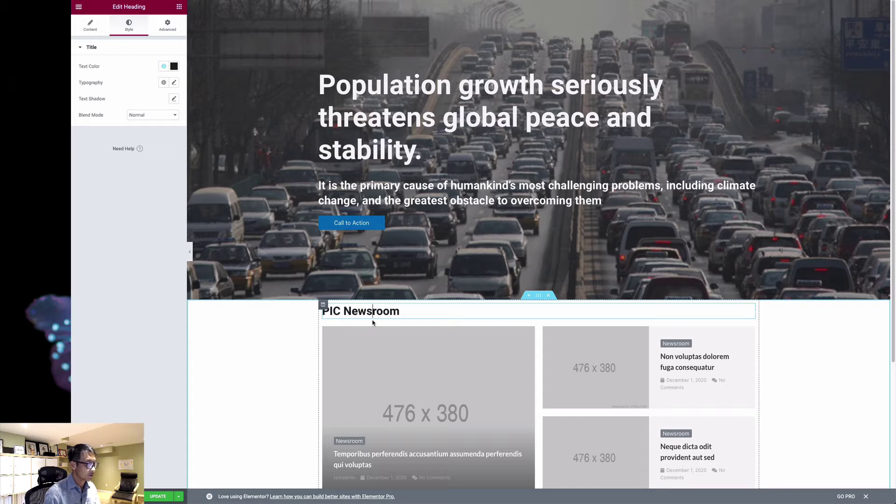
left_click(174, 66)
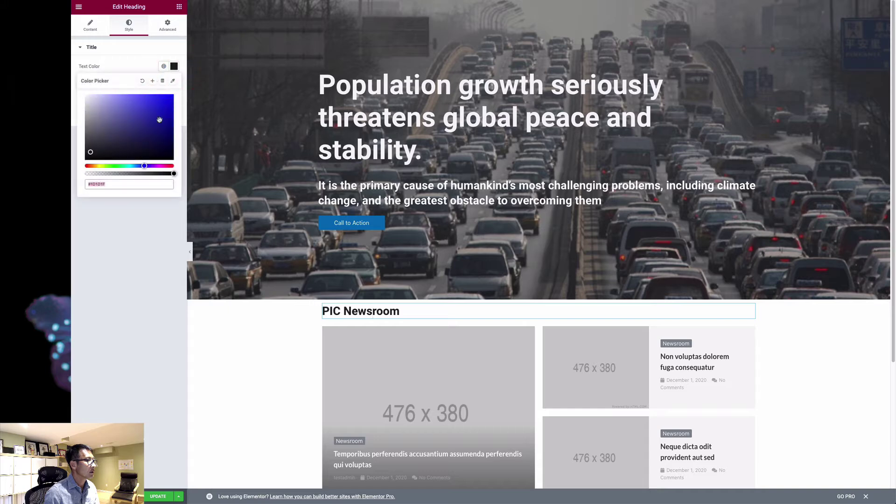
left_click(163, 66)
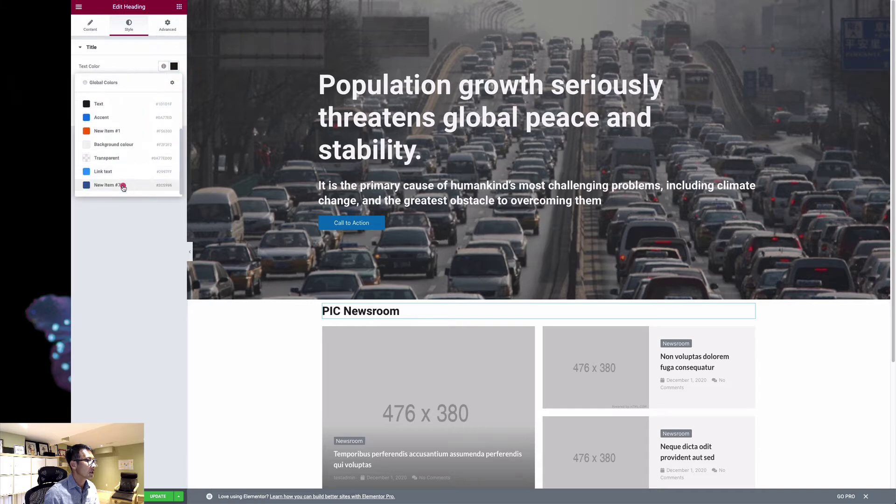
left_click(120, 186)
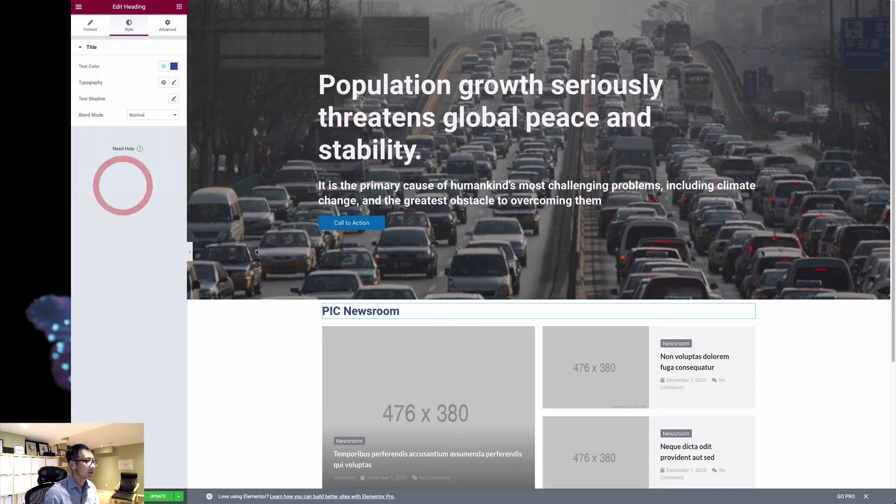
Try the H1 HTML tag on the "PIC Newsroom" heading, then set it back to H2.
left_click(91, 26)
left_click(158, 160)
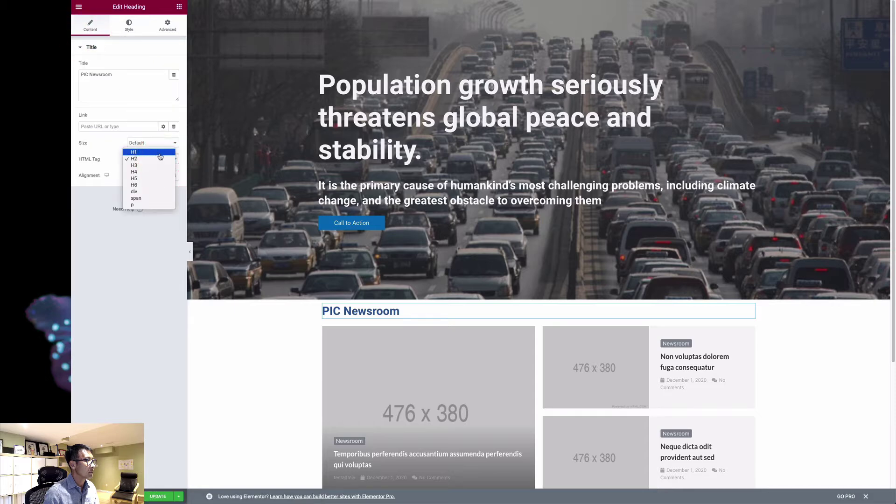
left_click(159, 157)
left_click(156, 160)
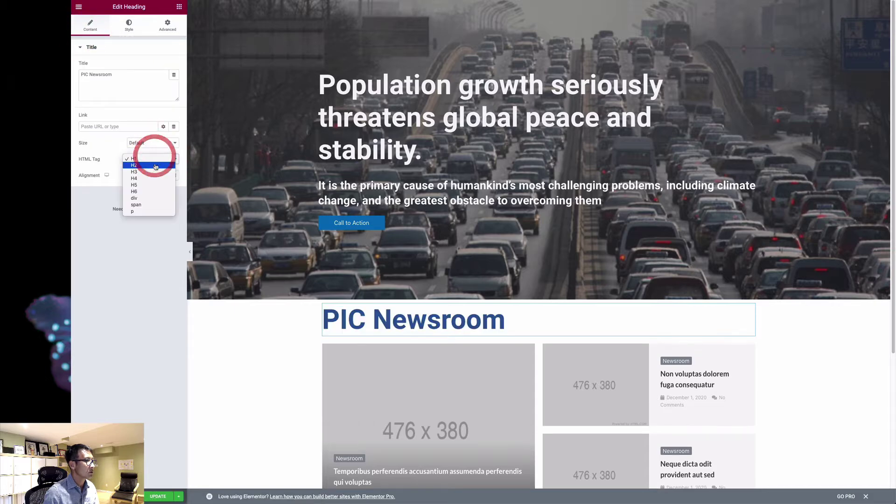
left_click(156, 164)
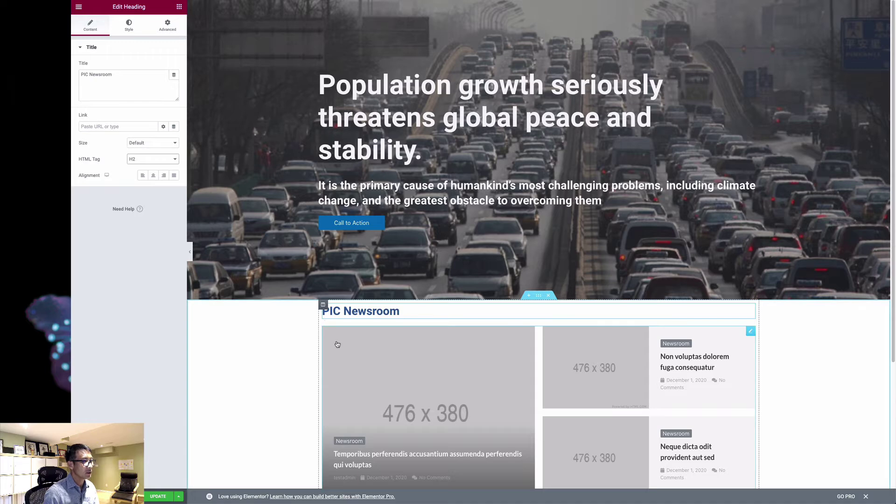
Give the section holding the newsroom heading and posts a top and bottom margin of 55 px.
left_click(539, 295)
left_click(168, 24)
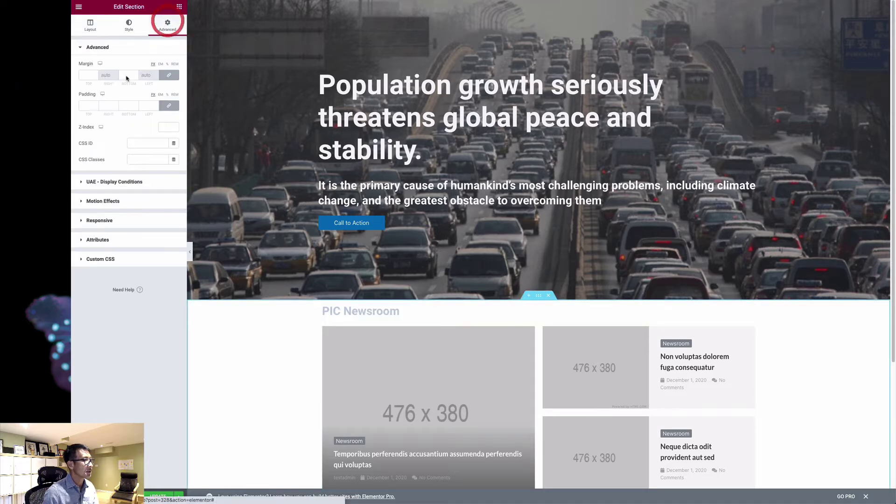
left_click(88, 75)
type("55")
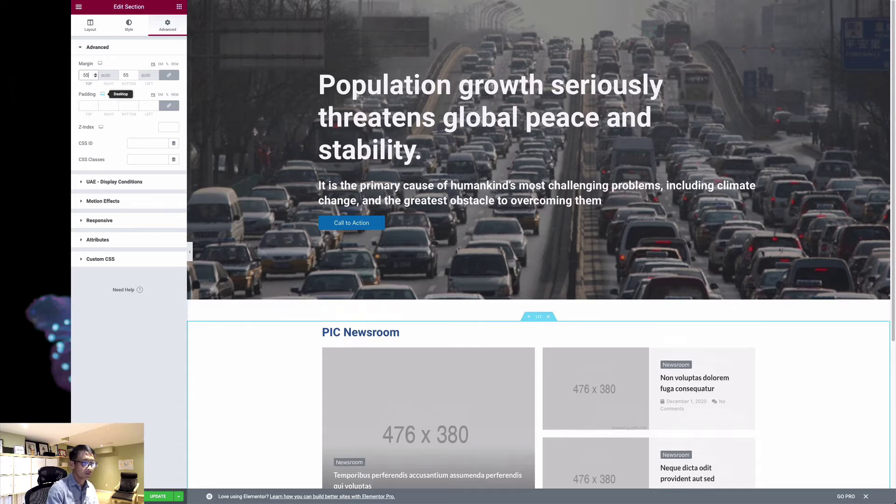
scroll(509, 367, "down", 5)
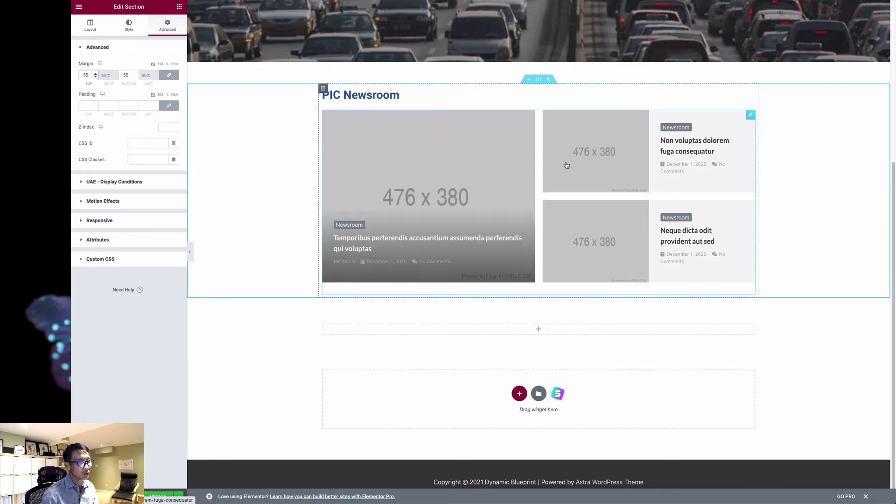
scroll(559, 266, "up", 4)
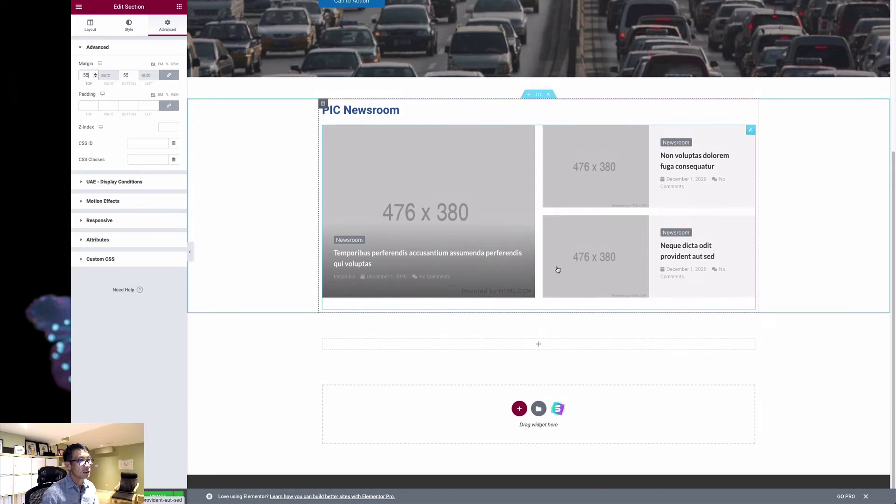
scroll(558, 269, "down", 2)
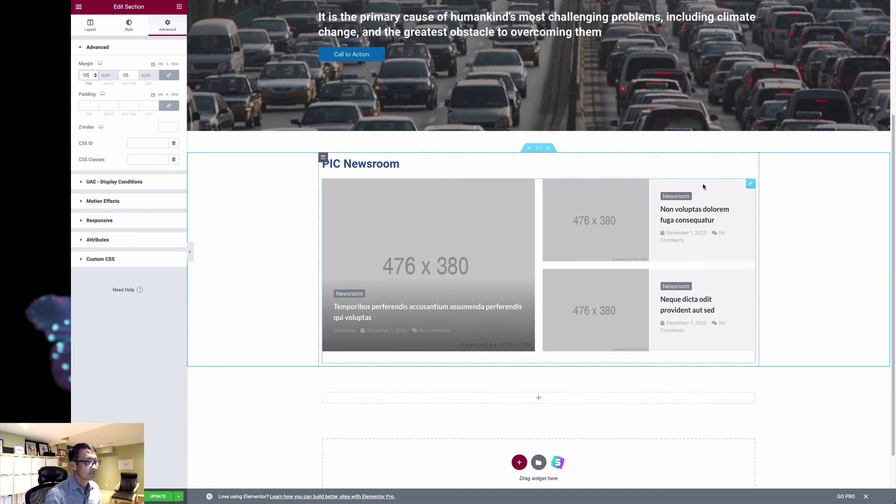
Remove Comment and Author from the Posts widget's featured post meta, keeping only Date.
left_click(753, 184)
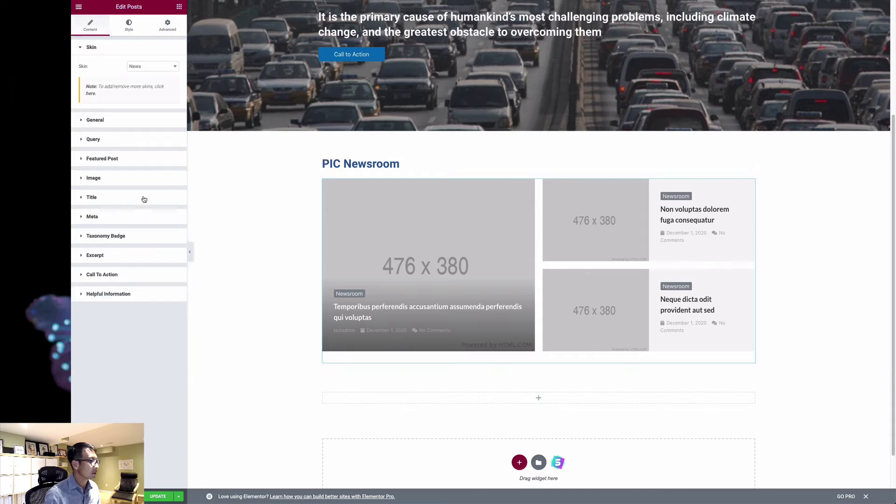
left_click(100, 159)
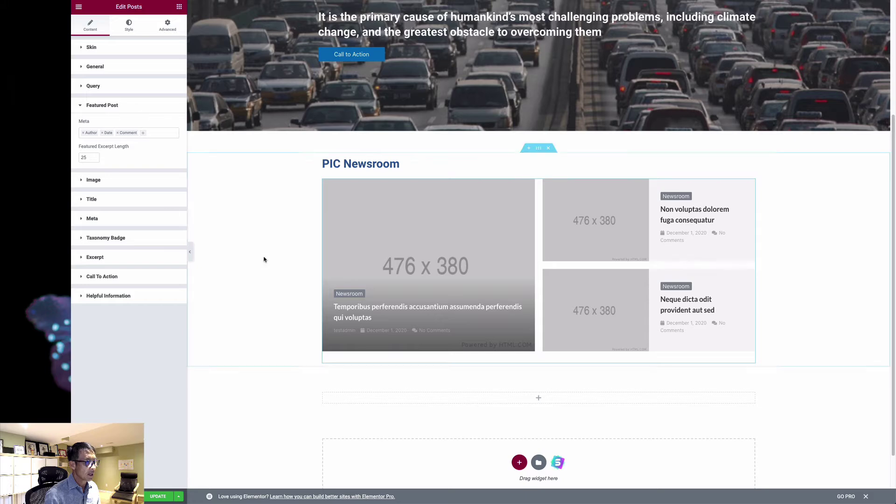
left_click(118, 134)
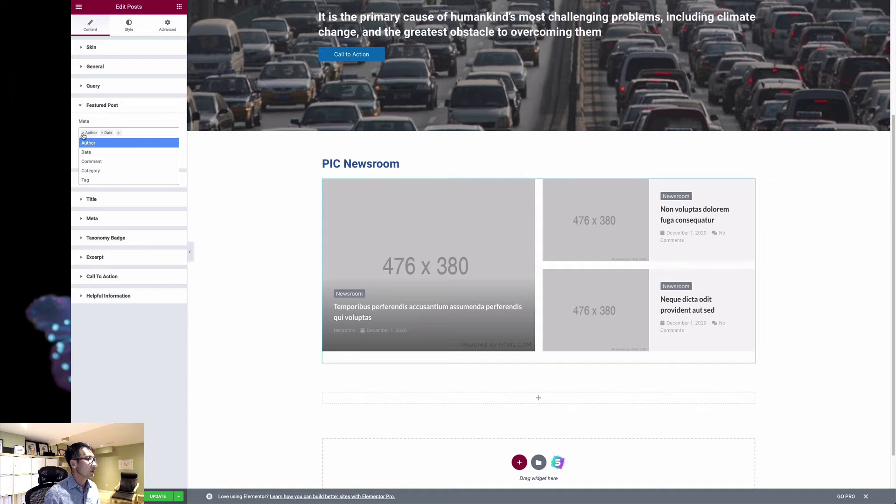
left_click(83, 135)
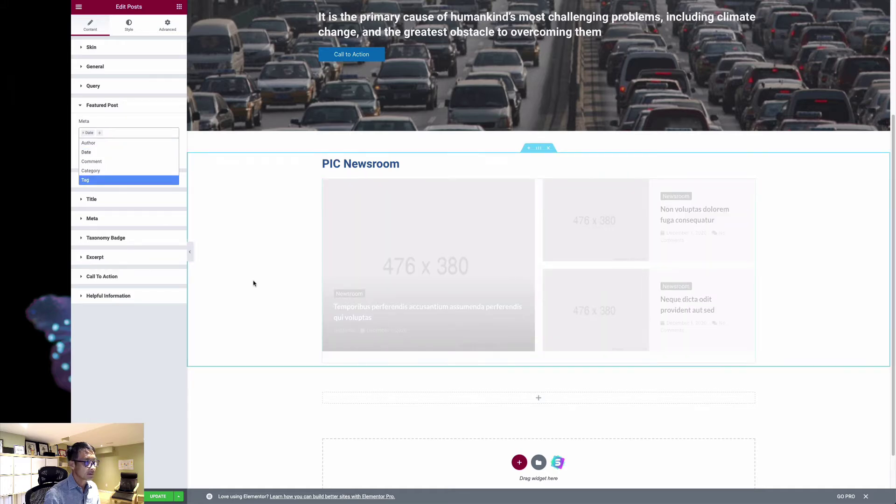
left_click(94, 203)
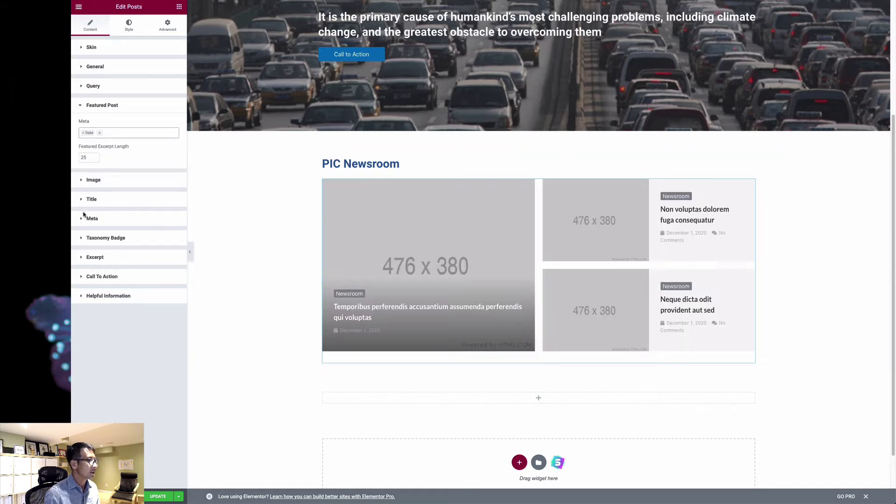
Try hiding all post meta in the PIC Newsroom Posts widget, then show it again.
left_click(85, 217)
left_click(82, 246)
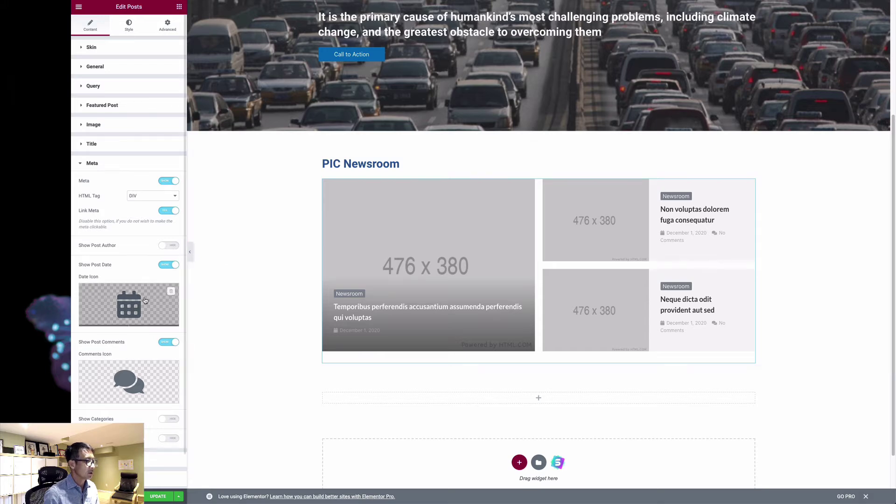
scroll(136, 280, "down", 1)
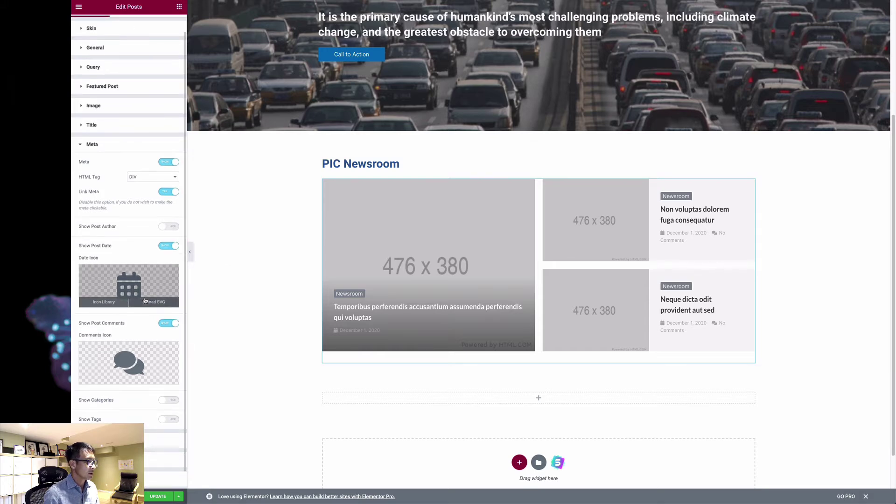
left_click(169, 163)
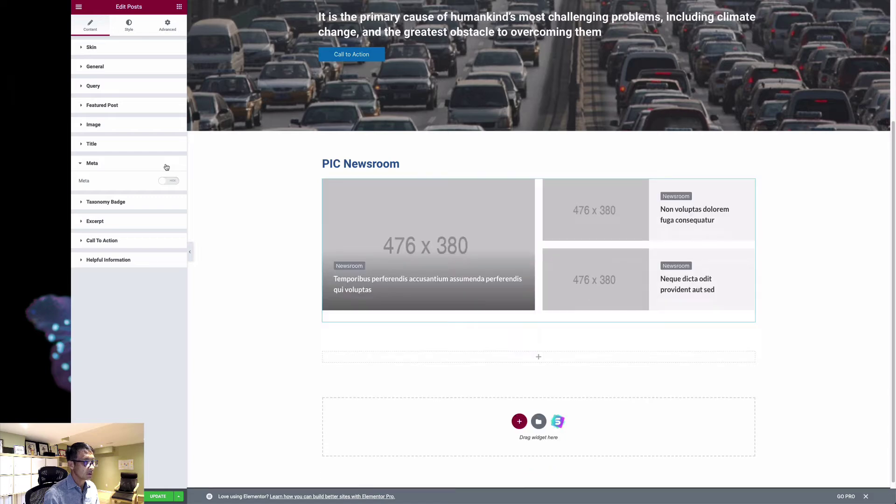
left_click(166, 182)
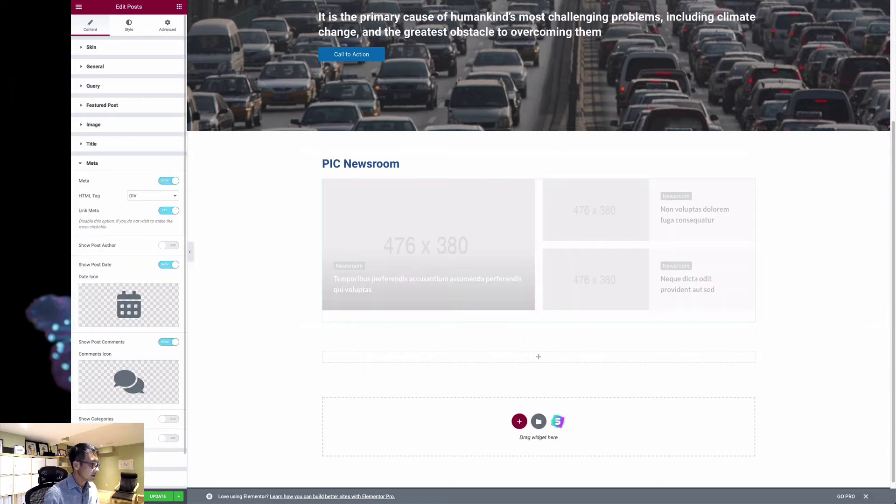
Hide the taxonomy badge and the post comments in the PIC Newsroom Posts widget.
left_click(159, 460)
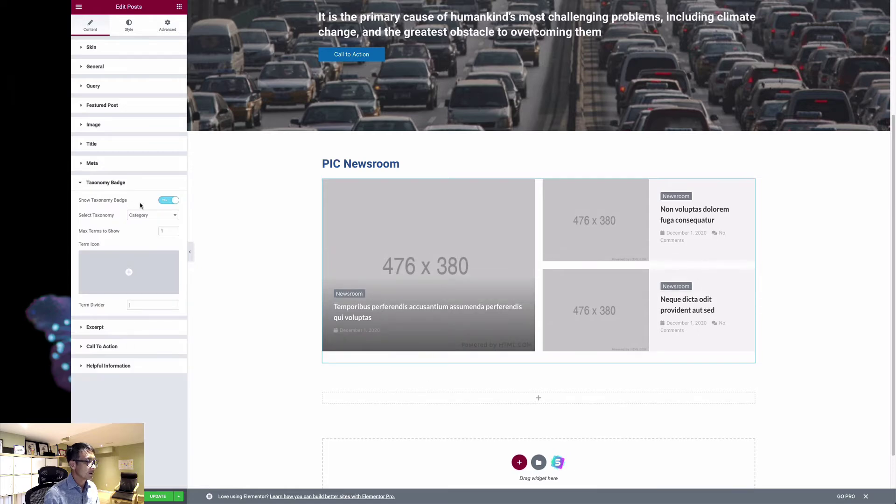
left_click(168, 203)
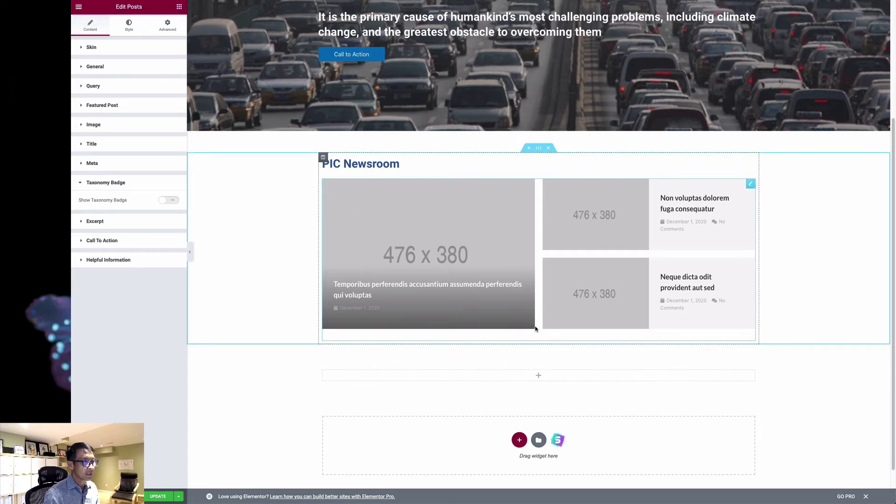
scroll(536, 329, "down", 1)
scroll(535, 329, "up", 5)
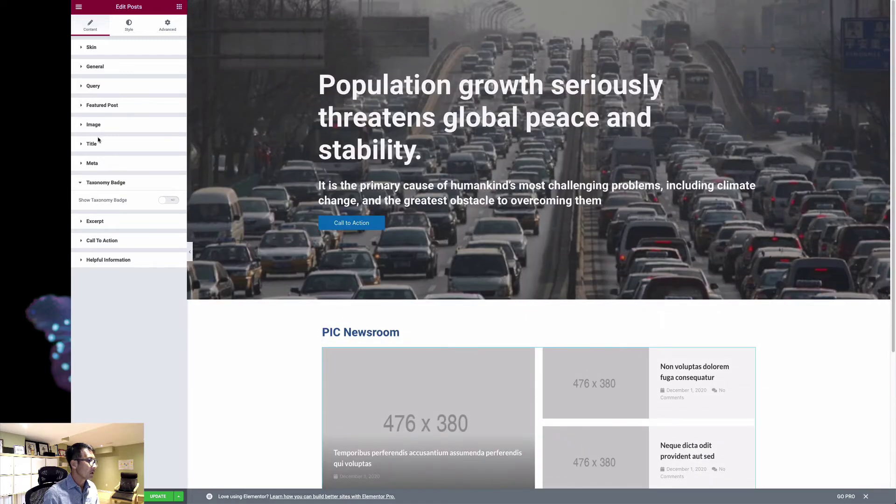
left_click(101, 170)
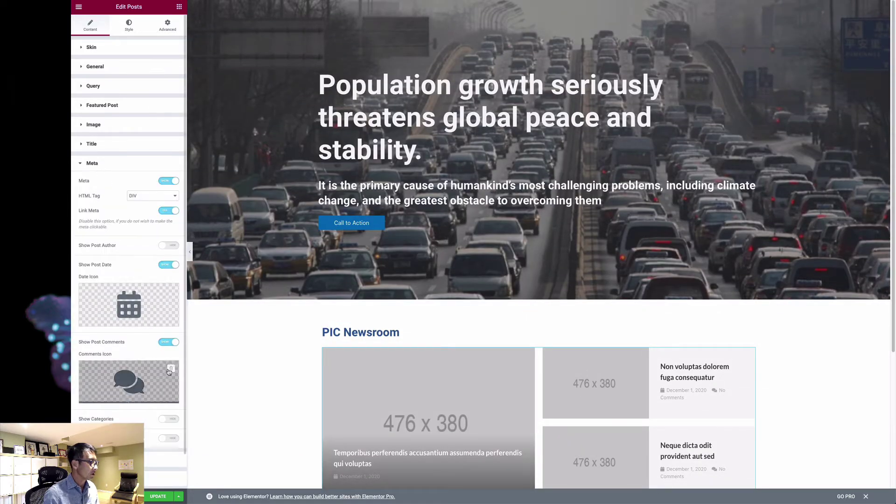
left_click(169, 343)
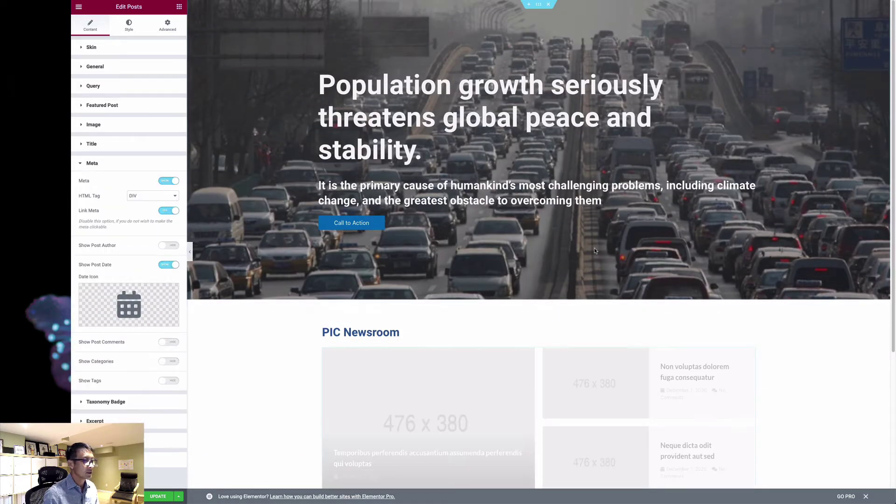
scroll(630, 299, "down", 4)
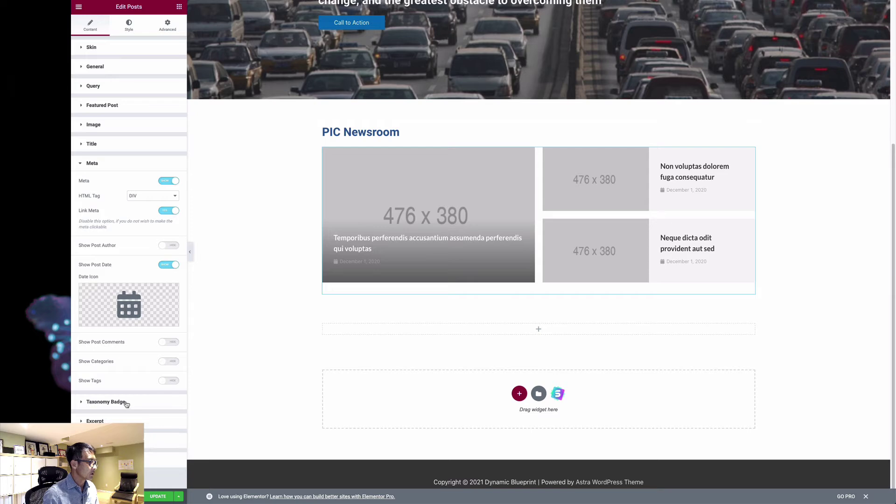
Try a short excerpt with a length of 15 on the newsroom posts, then turn the excerpt off again.
left_click(126, 421)
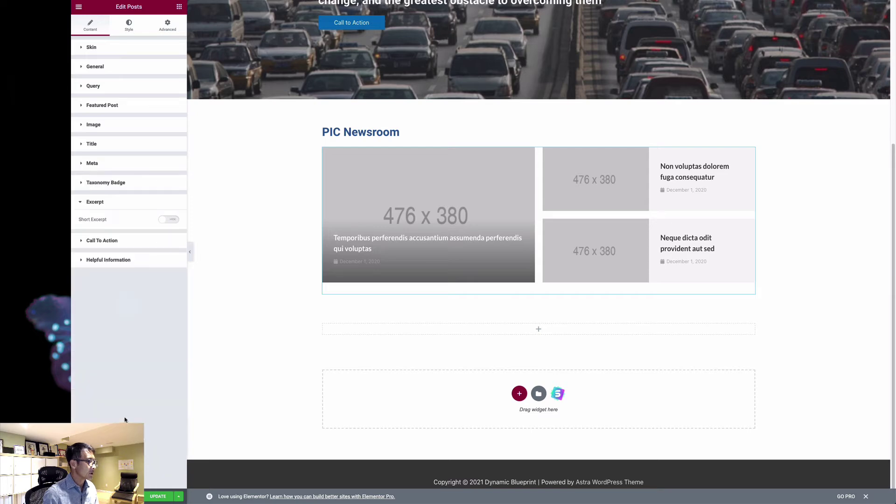
left_click(163, 224)
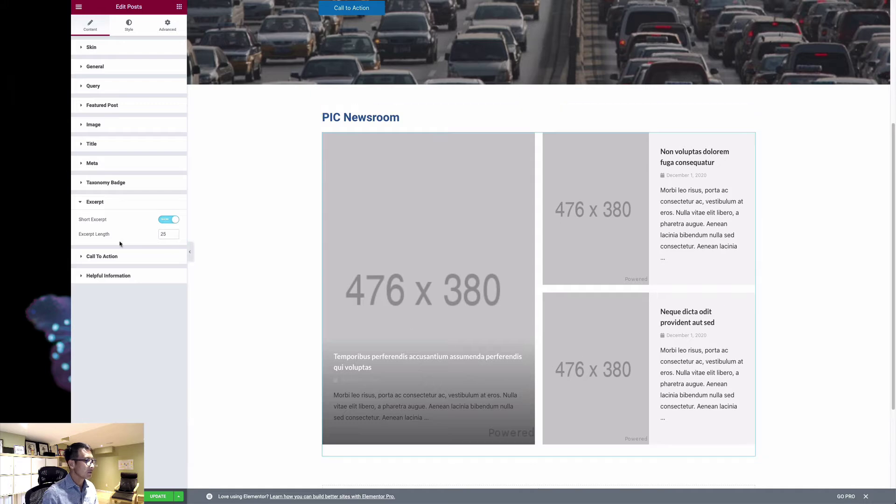
left_click_drag(166, 235, 149, 238)
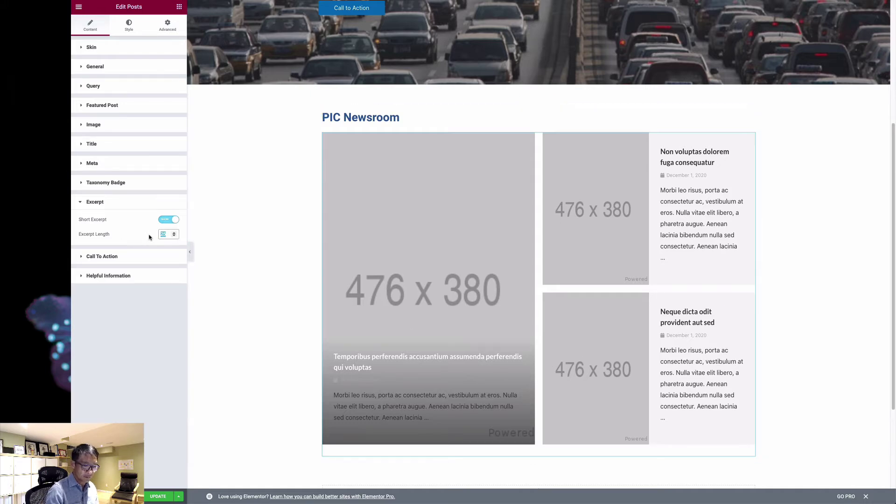
type("15")
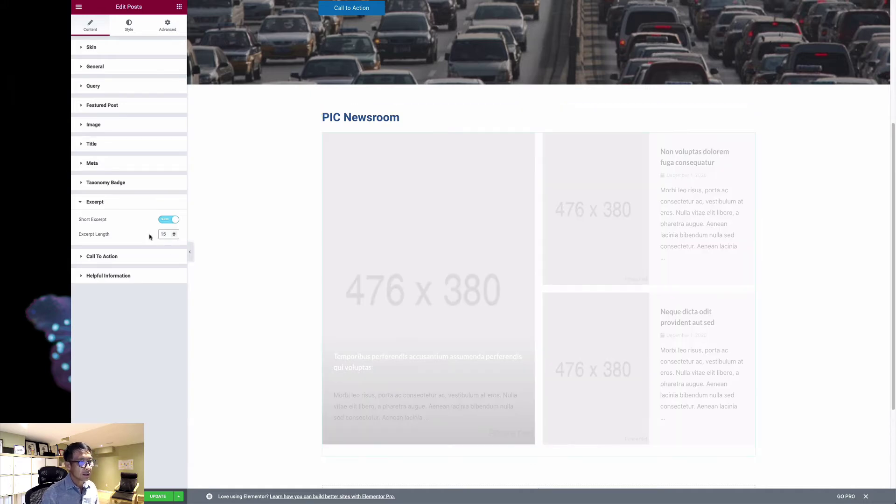
scroll(481, 395, "down", 1)
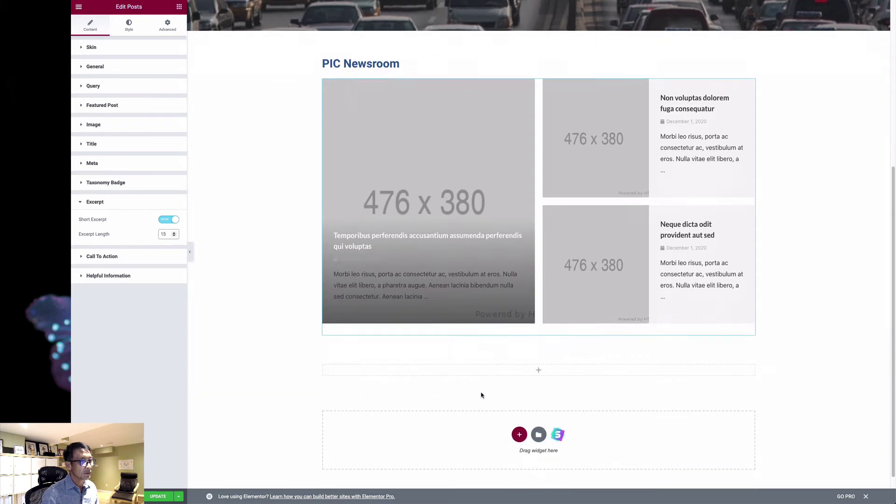
scroll(481, 393, "up", 2)
scroll(479, 388, "down", 2)
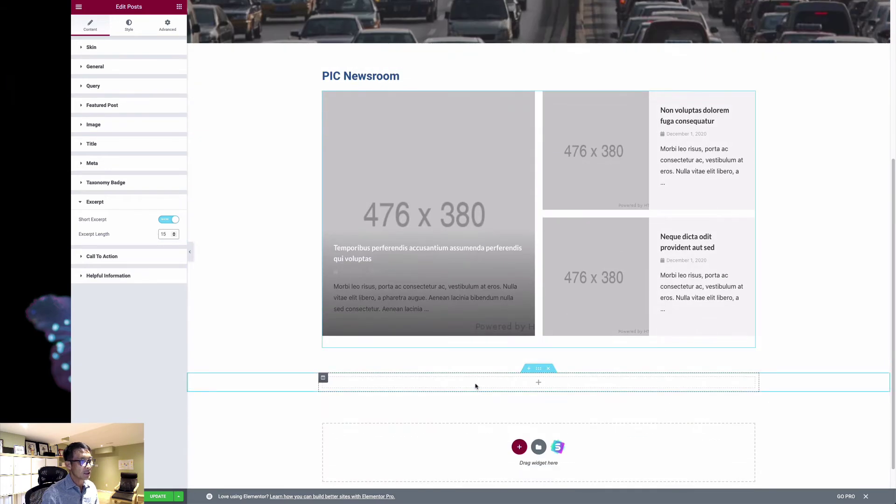
scroll(474, 340, "up", 1)
scroll(292, 316, "down", 2)
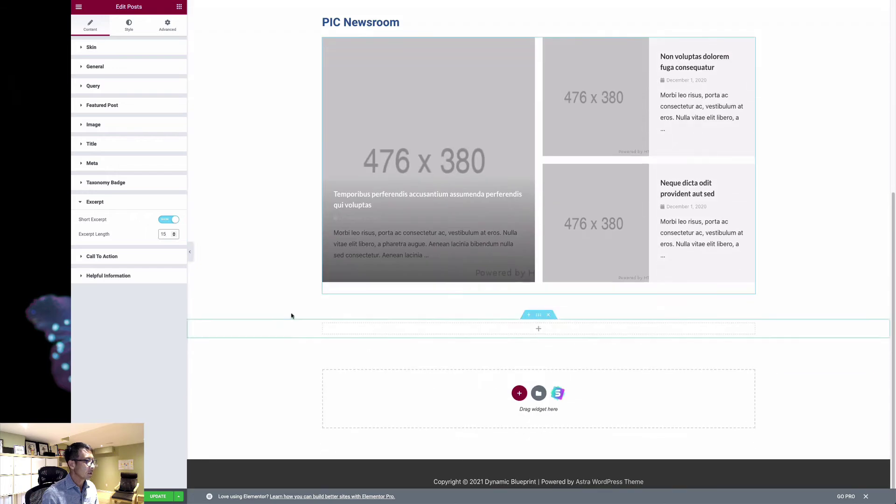
left_click(169, 219)
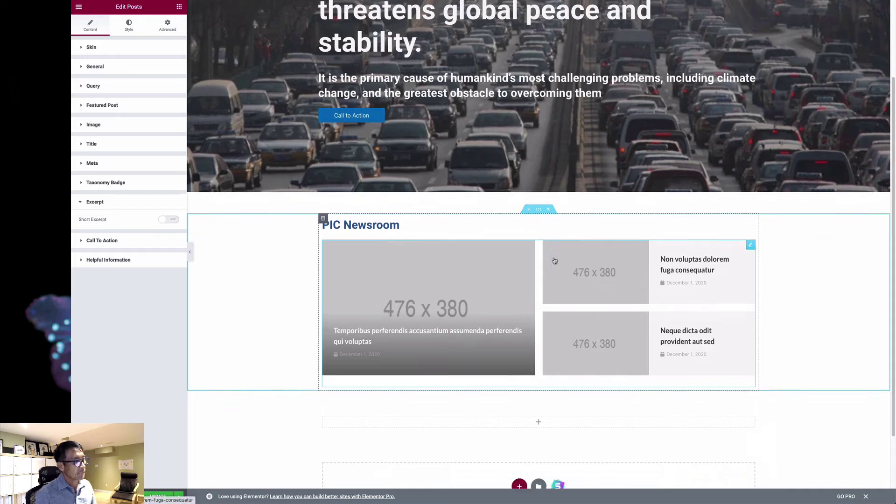
Duplicate the PIC Newsroom section and change the copy's heading to "Latest Newsletter".
right_click(538, 117)
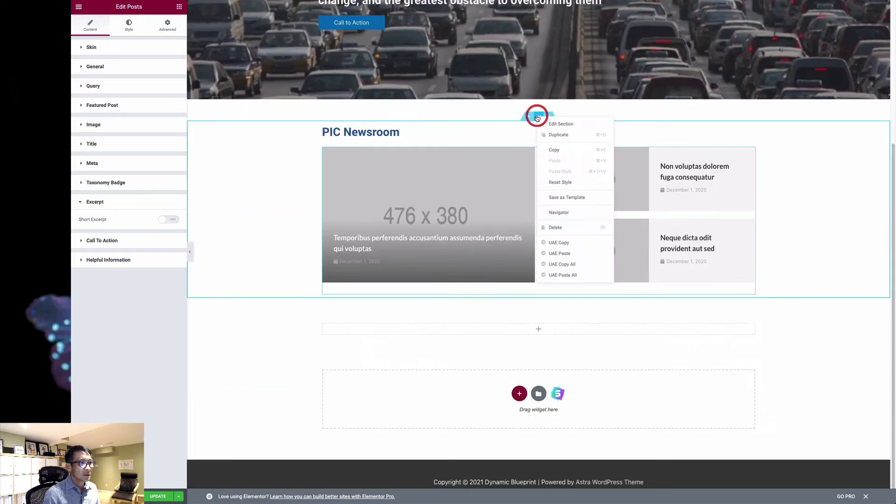
left_click(566, 136)
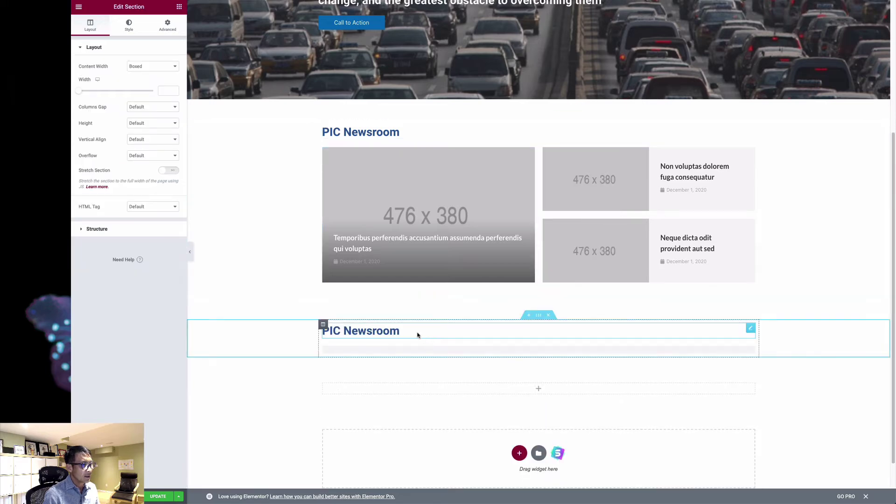
left_click(417, 333)
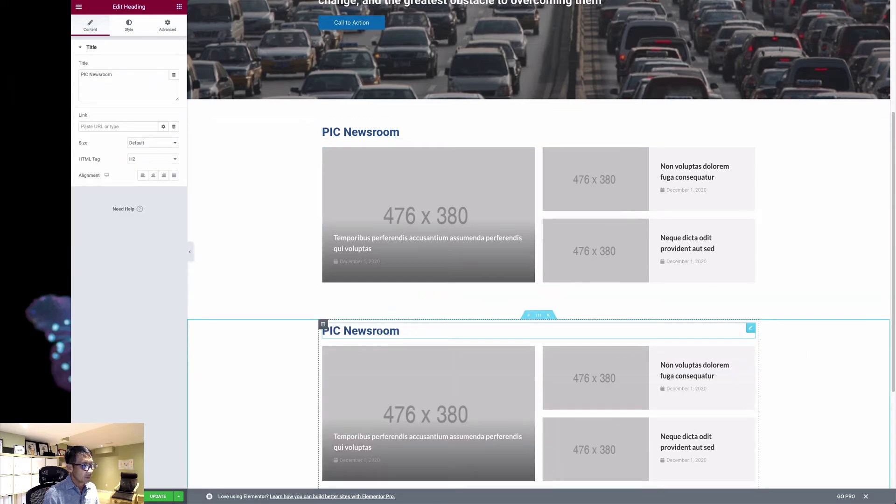
key("BackSpace")
key("BackSpace")
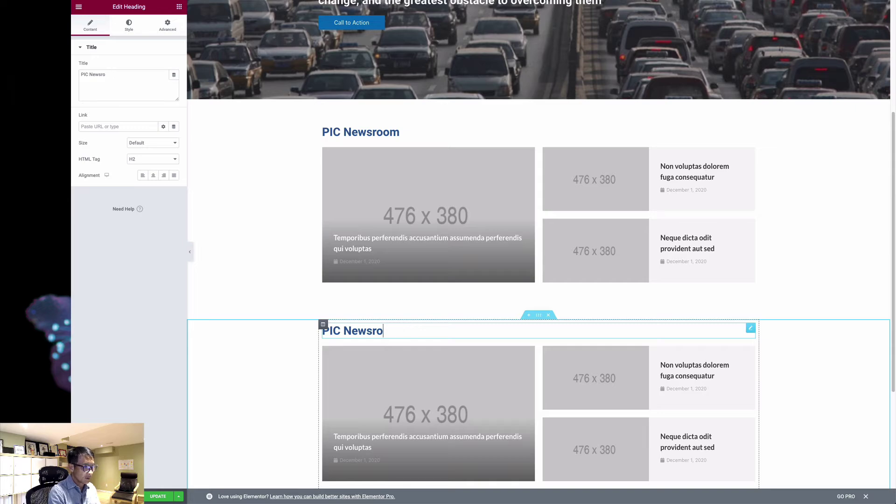
type("l")
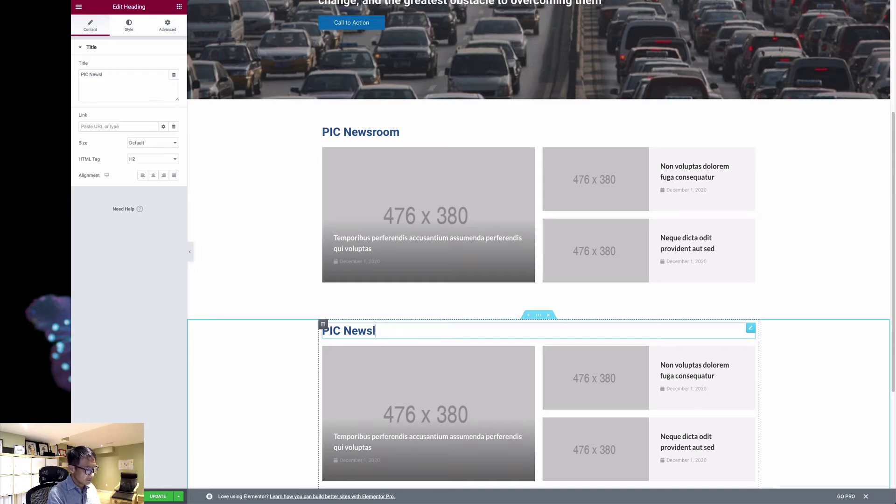
type("etter")
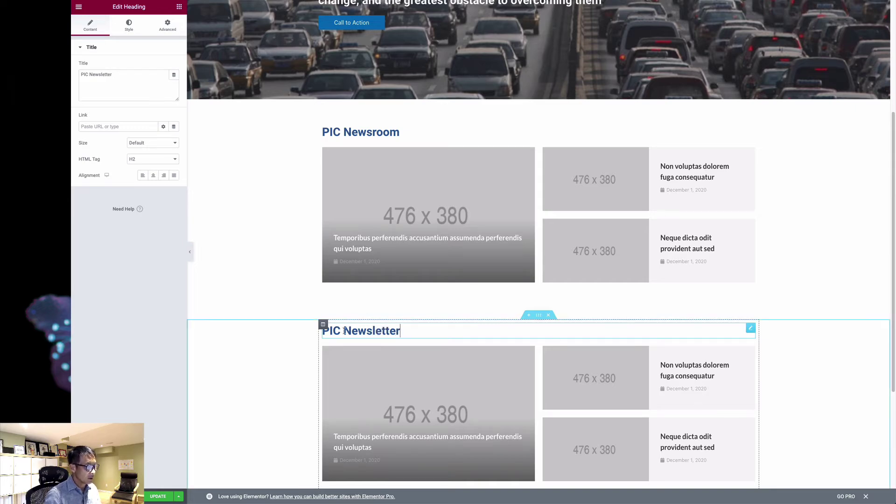
double_click(344, 331)
type("Late")
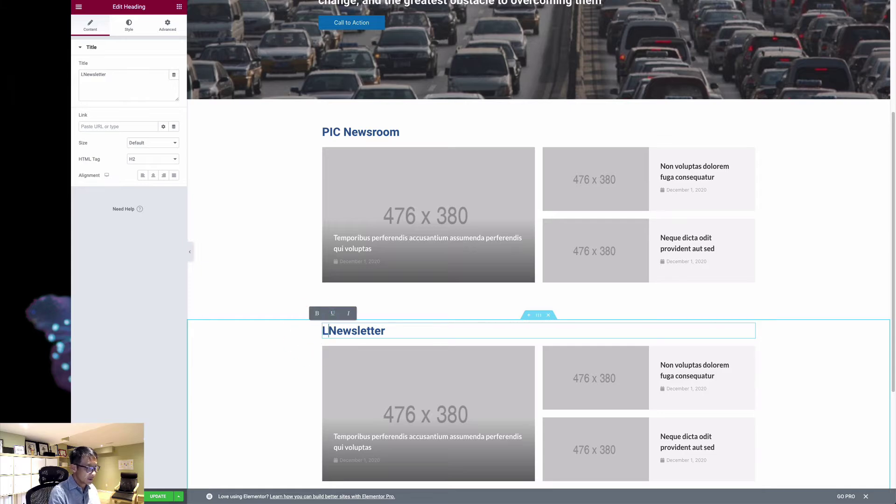
type("st")
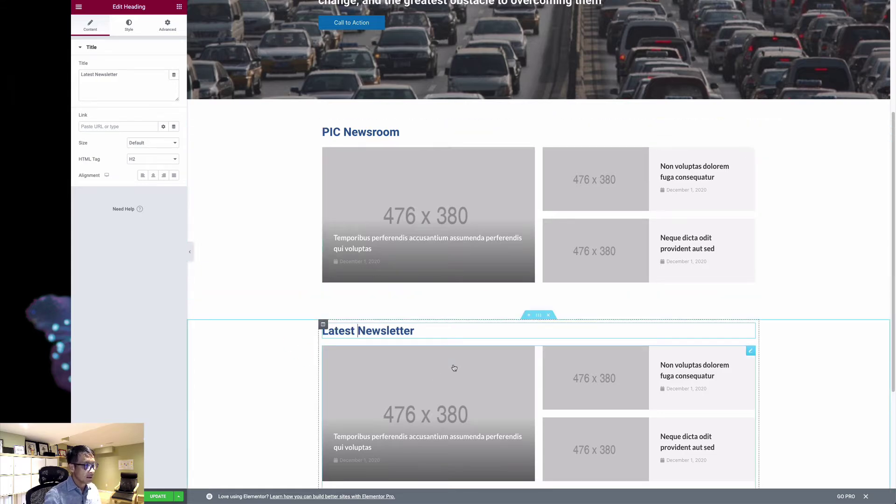
Set the skin of the Posts widget under the "Latest Newsletter" heading to Creative Feed.
scroll(454, 368, "down", 4)
scroll(452, 364, "up", 5)
scroll(470, 352, "down", 2)
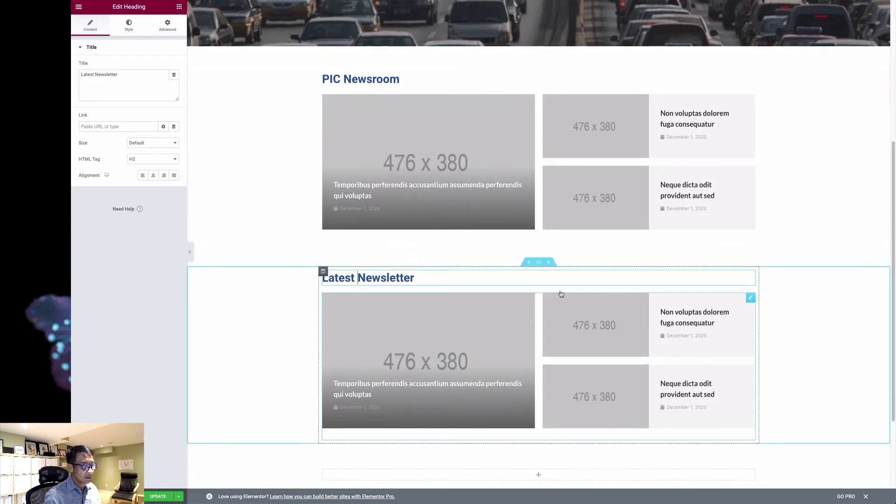
scroll(544, 271, "down", 1)
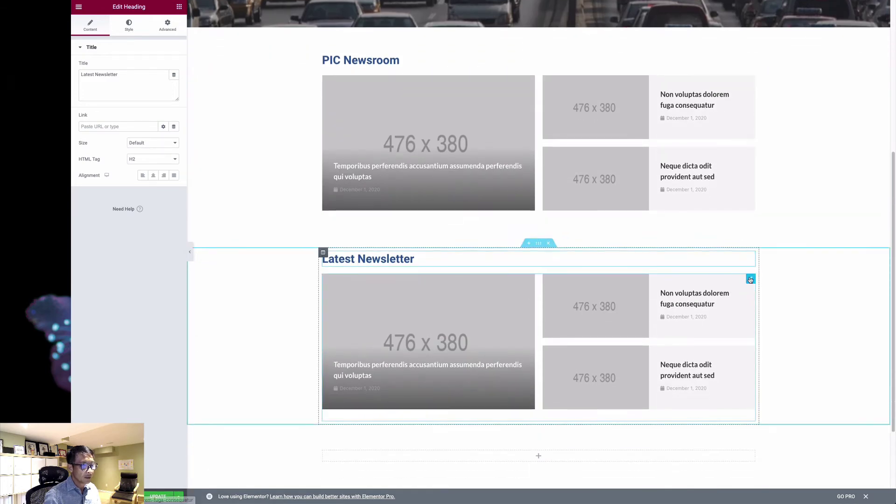
left_click(750, 279)
left_click(163, 65)
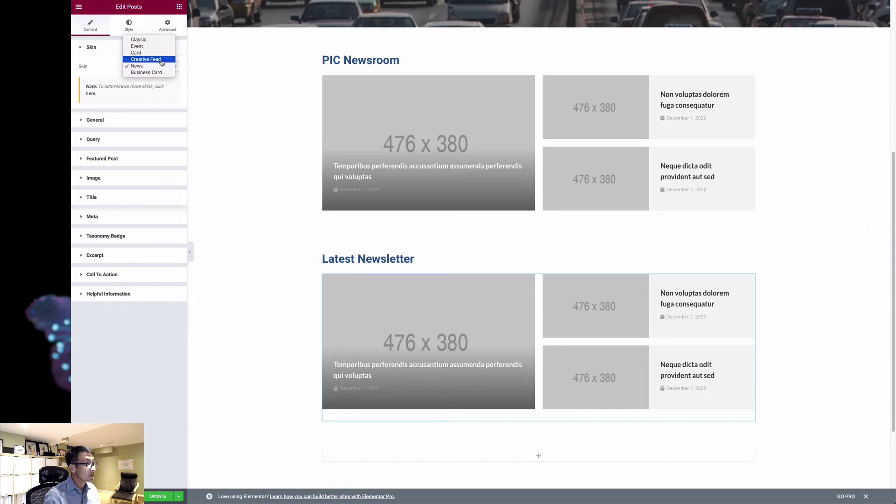
left_click(162, 59)
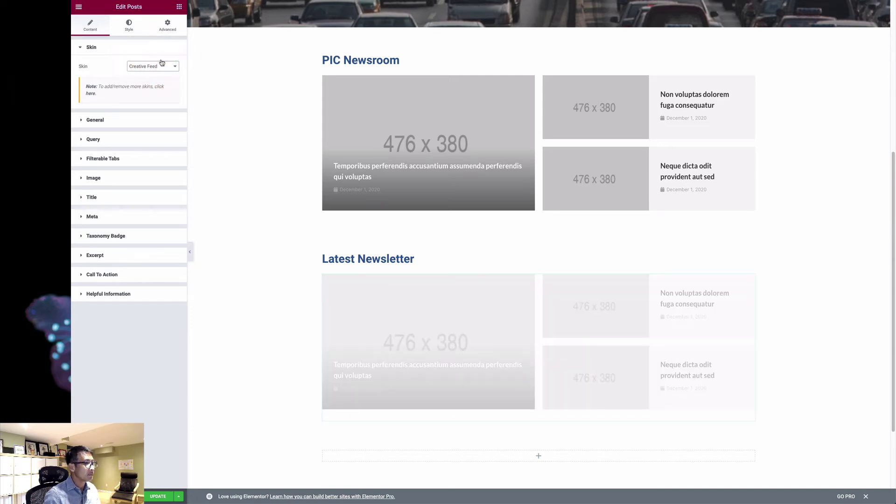
scroll(508, 362, "down", 4)
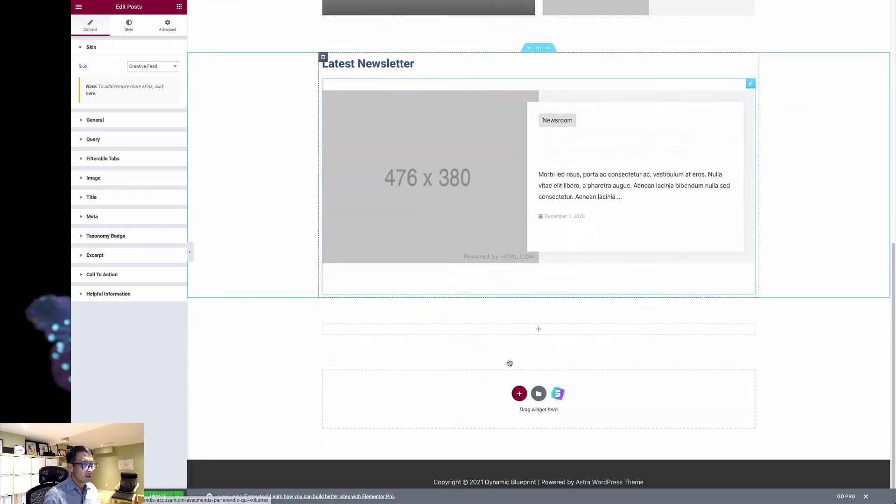
scroll(509, 361, "up", 2)
Filter the Posts widget under "Latest Newsletter" to show only posts in the Newletters category.
left_click(108, 120)
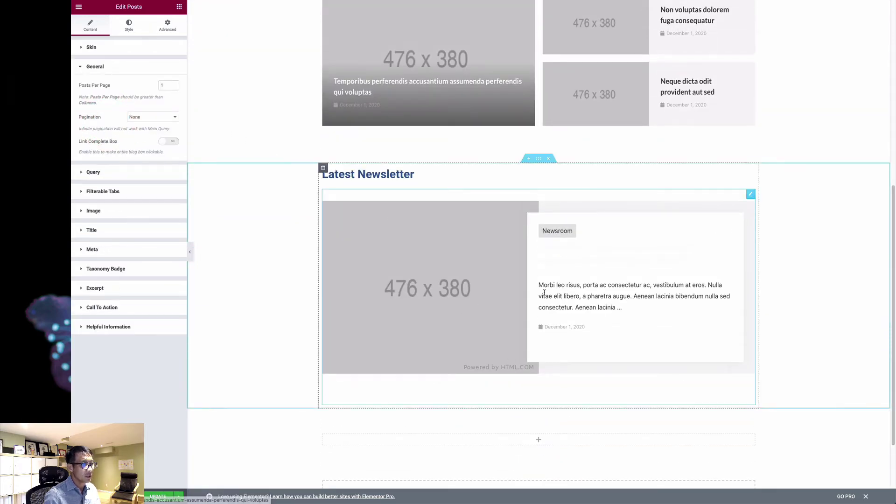
scroll(545, 292, "down", 1)
scroll(544, 293, "up", 1)
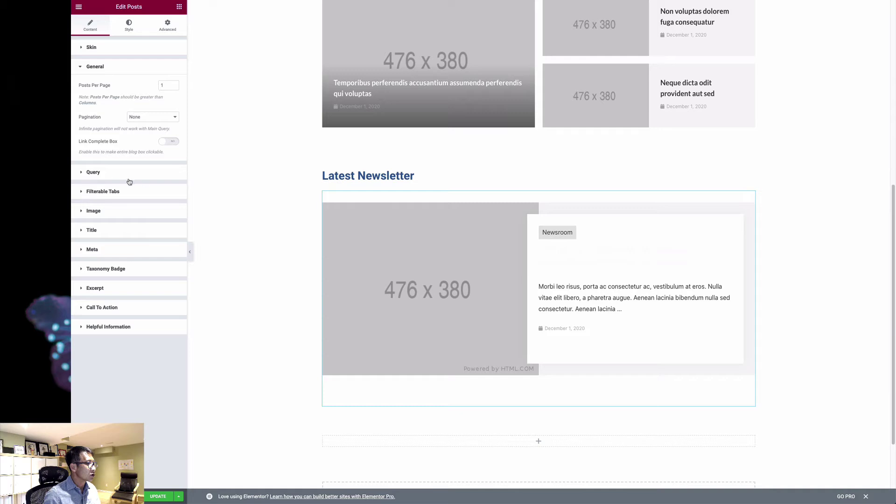
left_click(93, 173)
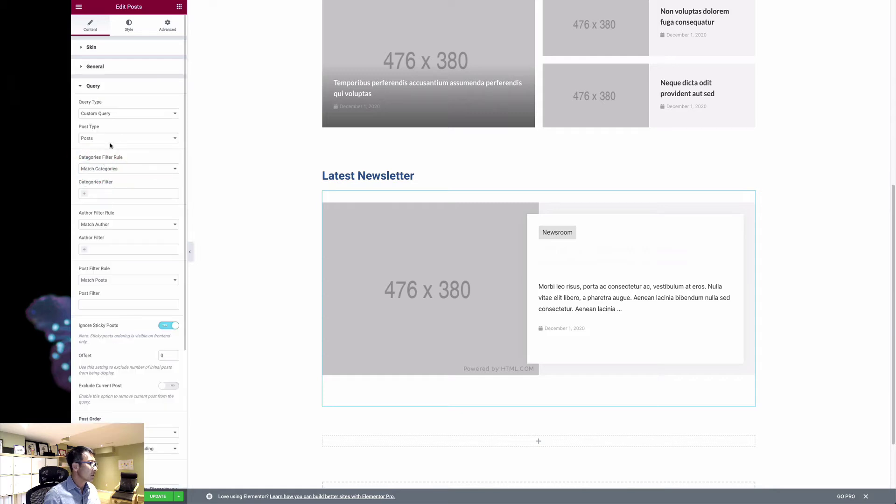
left_click(84, 197)
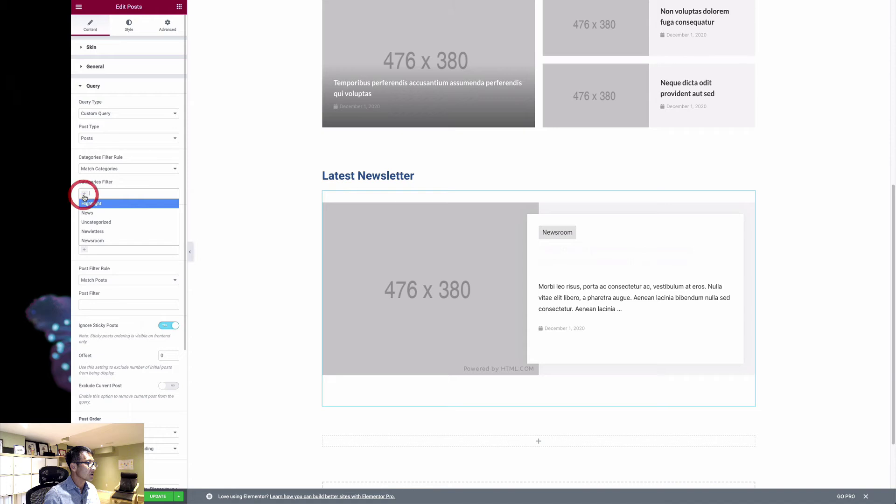
left_click(137, 231)
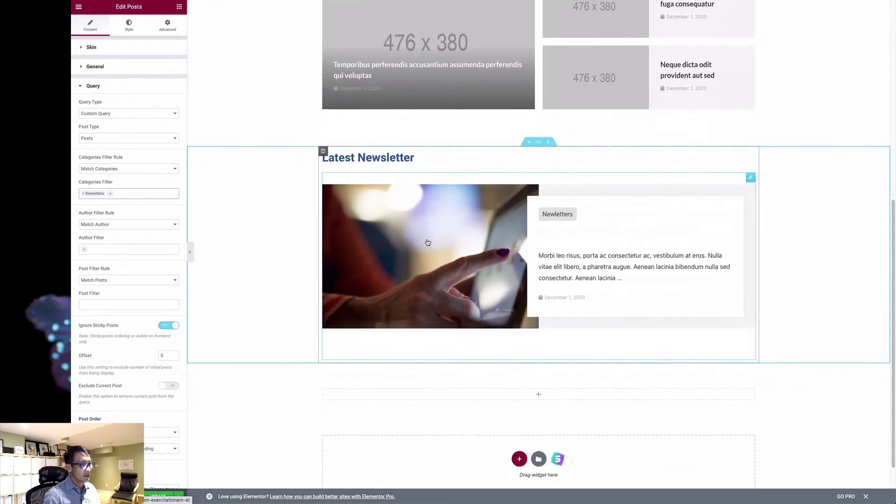
Try 3 posts per page in the Latest Newsletter Posts widget, then set it back to 1.
left_click(93, 69)
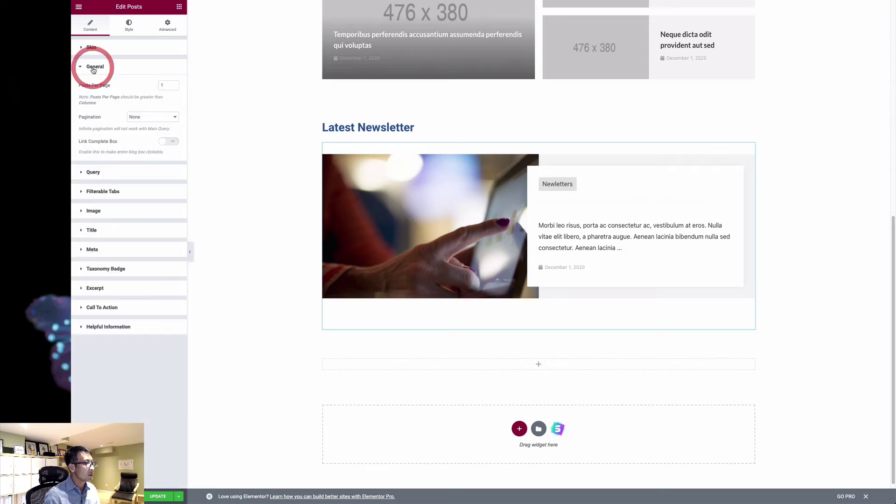
left_click(174, 84)
left_click(173, 84)
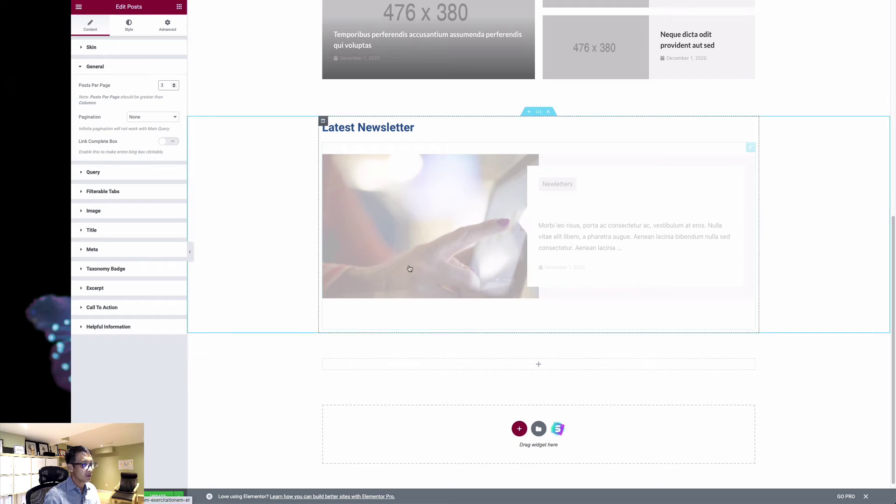
scroll(410, 269, "down", 4)
scroll(410, 269, "up", 5)
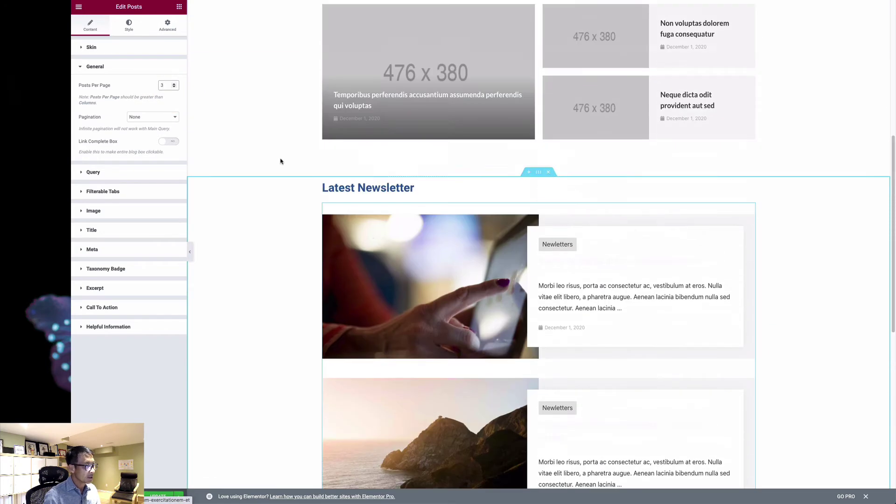
left_click(174, 87)
left_click(174, 88)
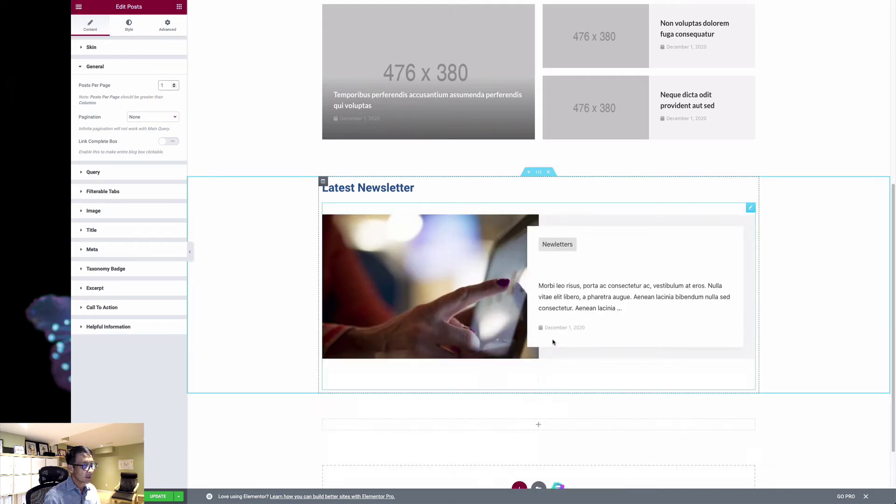
Add a Button widget below the newsletter post with the text "See all PIC monthly newsletter".
left_click(179, 6)
left_click_drag(157, 150, 383, 356)
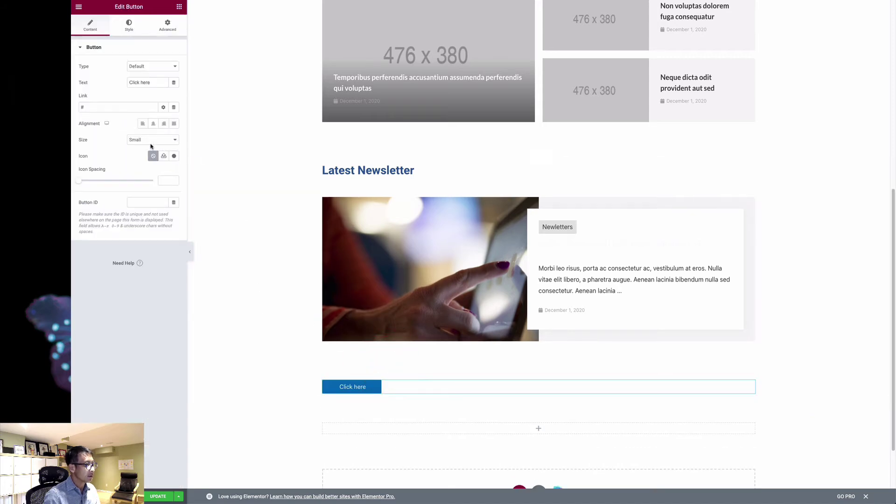
triple_click(147, 82)
type("See all P")
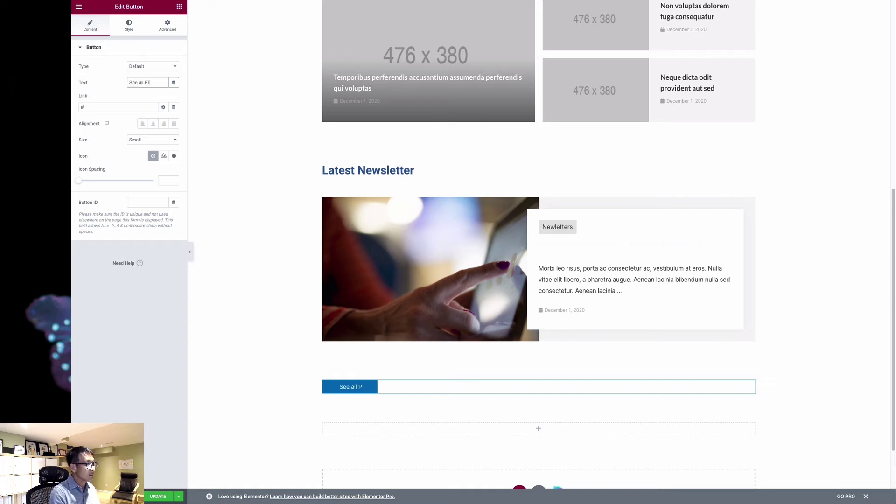
type("IC monty")
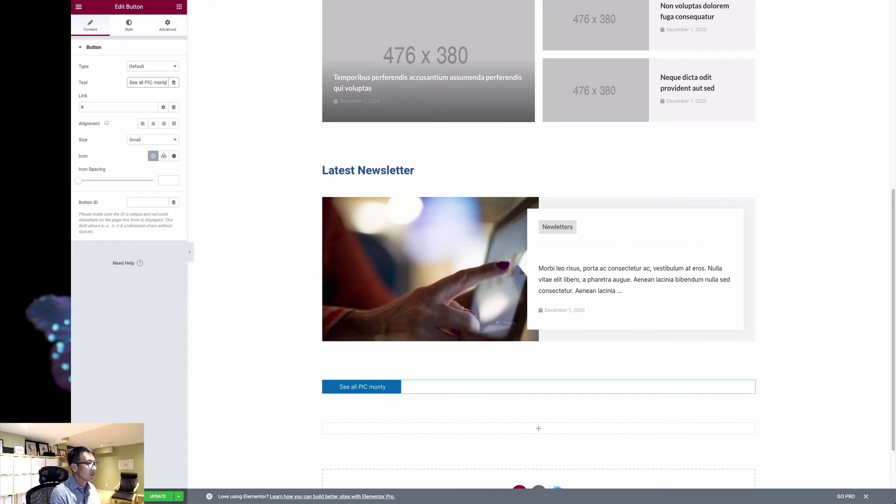
type("ly")
key("BackSpace")
key("BackSpace")
key("BackSpace")
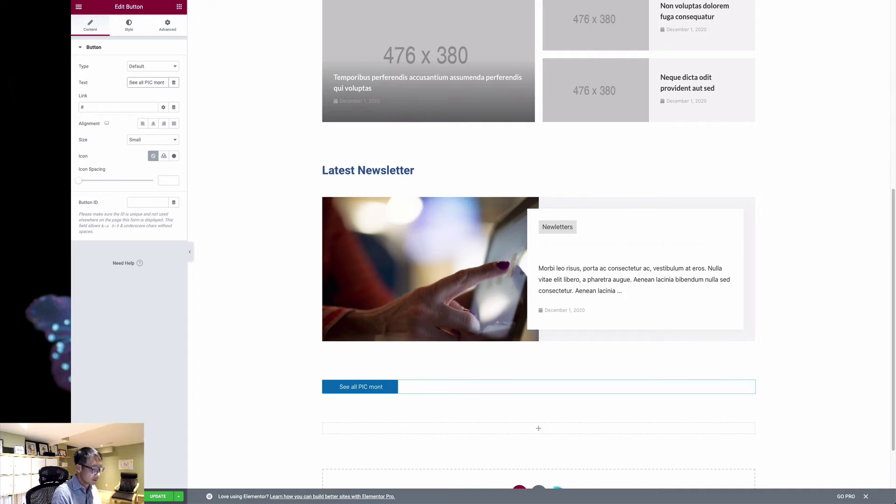
type("hly newsletter")
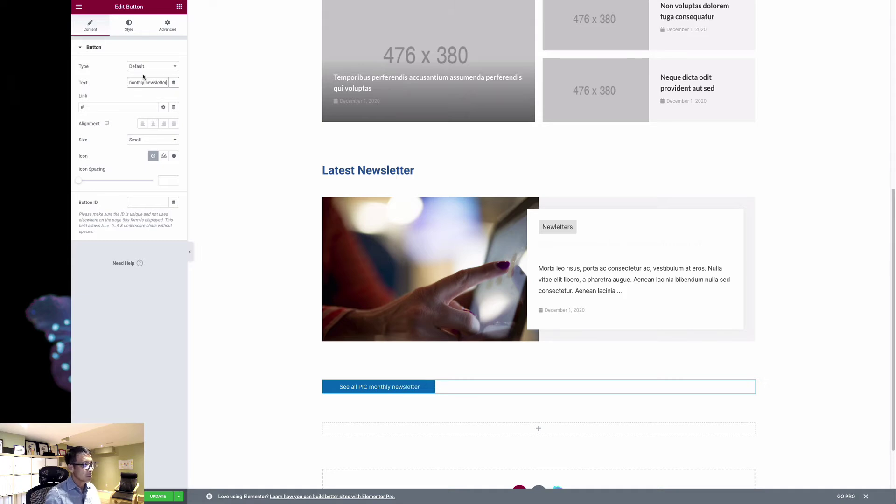
Add the outlined circle icon with a right arrow after the newsletter button's text and center the button.
left_click(173, 156)
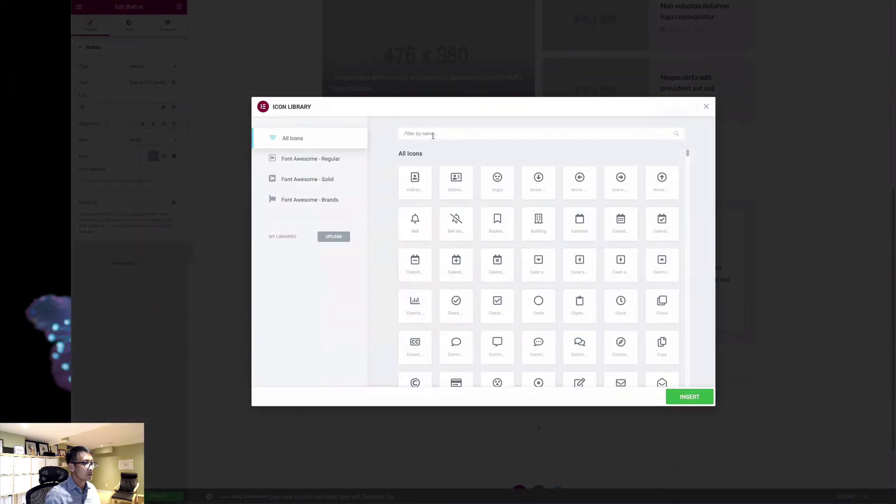
left_click(434, 134)
type("arrow")
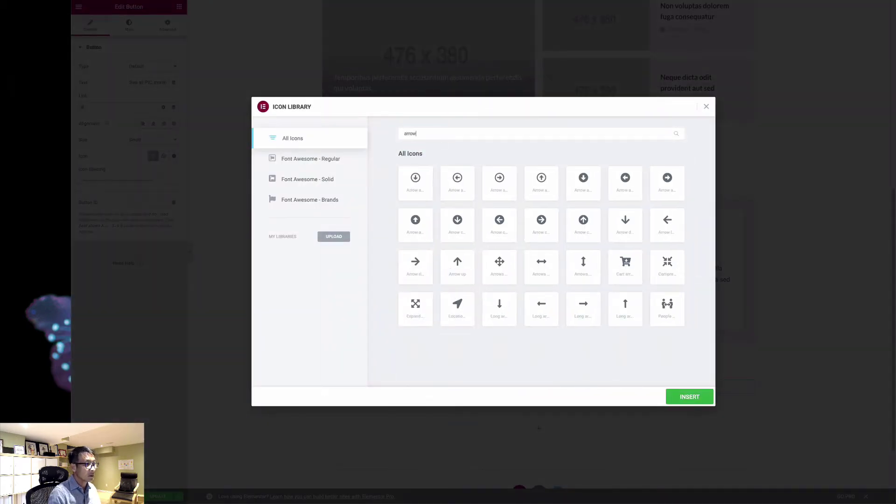
left_click(497, 173)
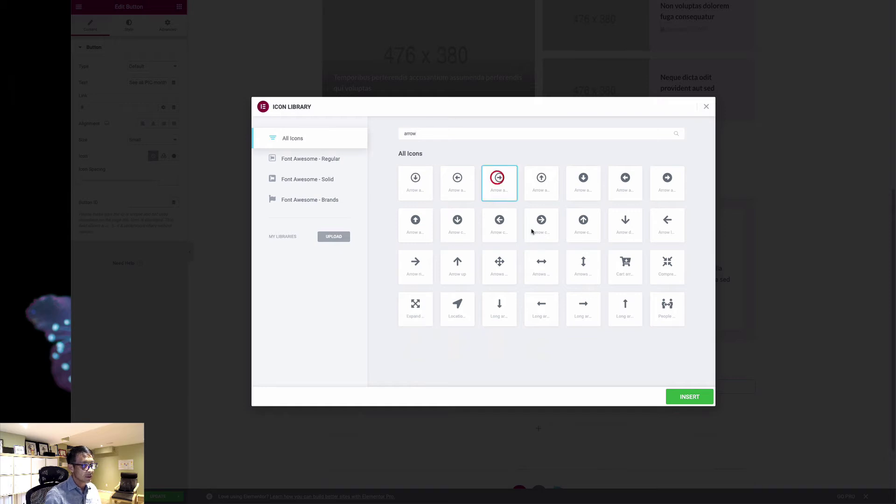
left_click(672, 395)
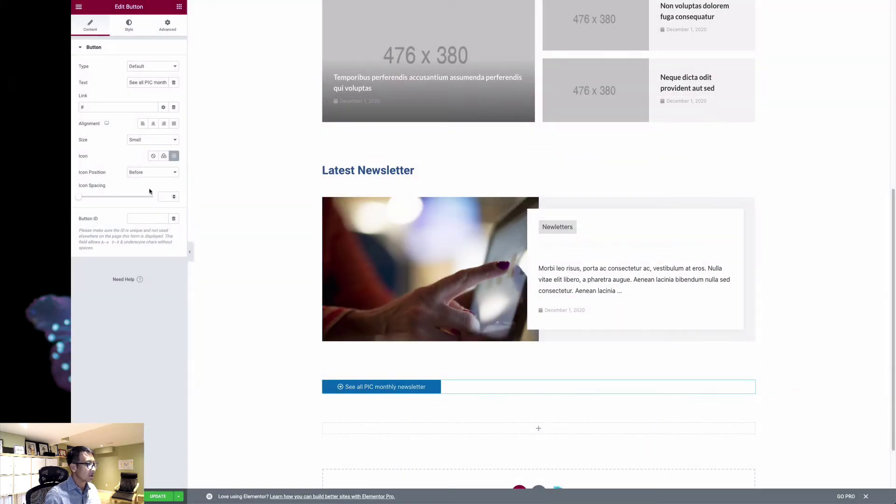
left_click(164, 175)
left_click(169, 181)
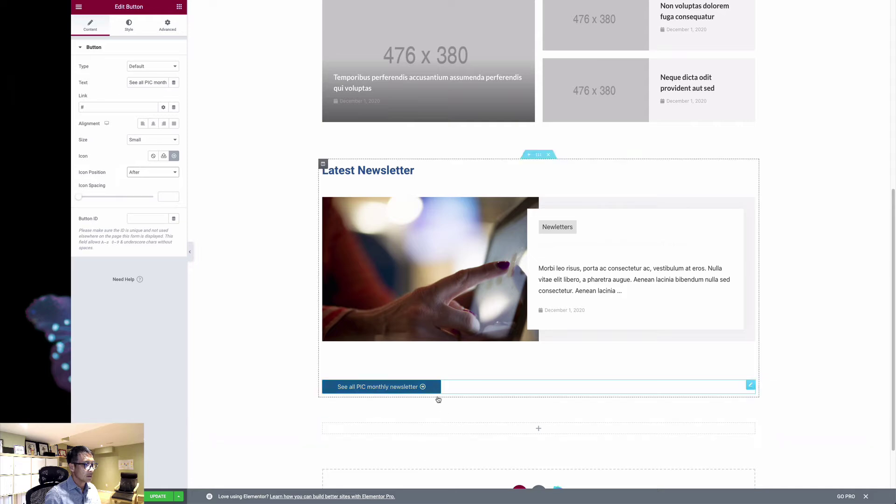
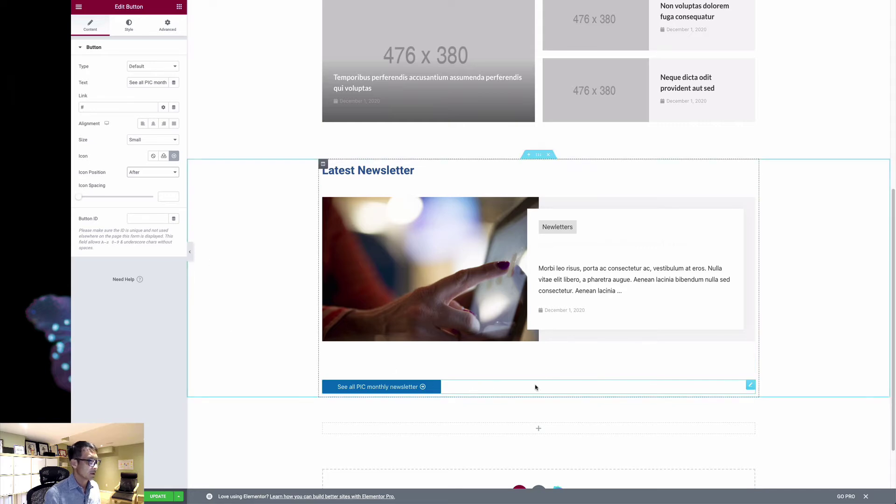
left_click(145, 125)
left_click(153, 124)
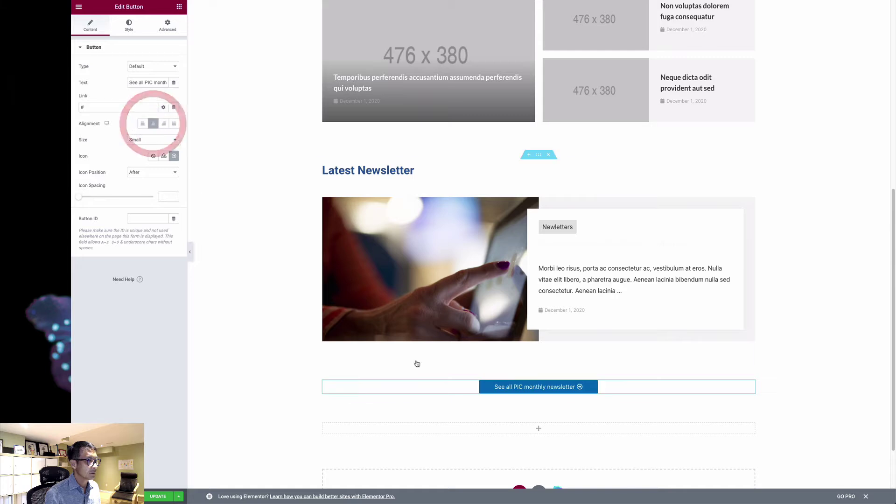
Set the rows gap of the Latest Newsletter Posts widget to 0.
left_click(508, 368)
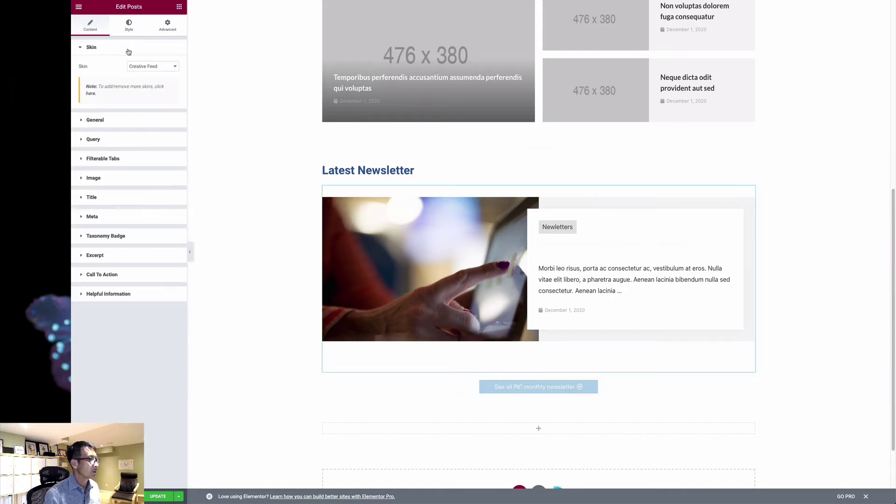
left_click(130, 31)
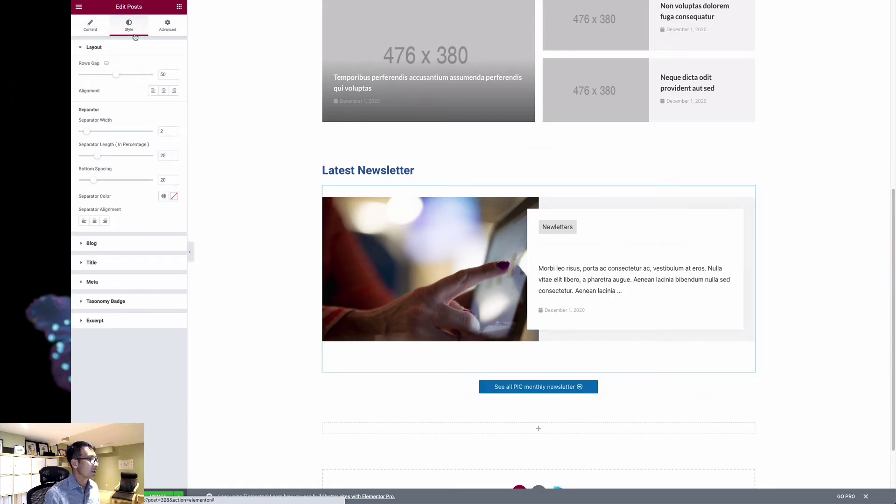
left_click(174, 78)
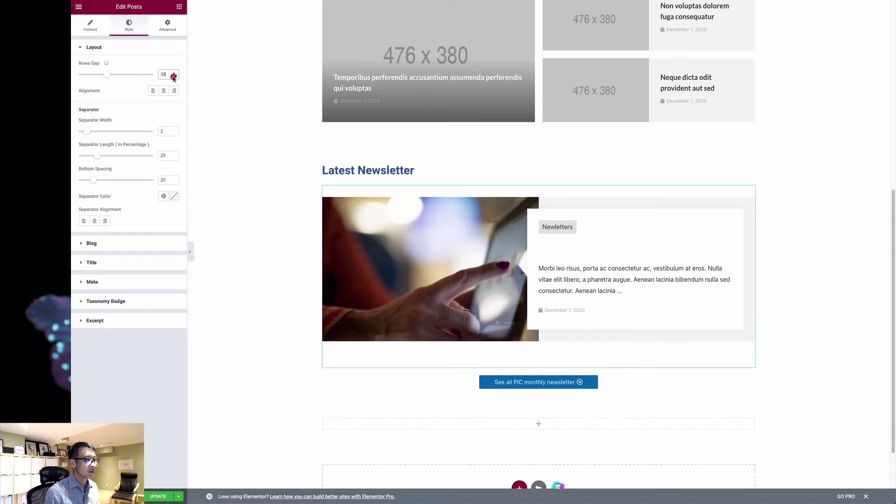
left_click_drag(173, 77, 174, 78)
left_click(243, 251)
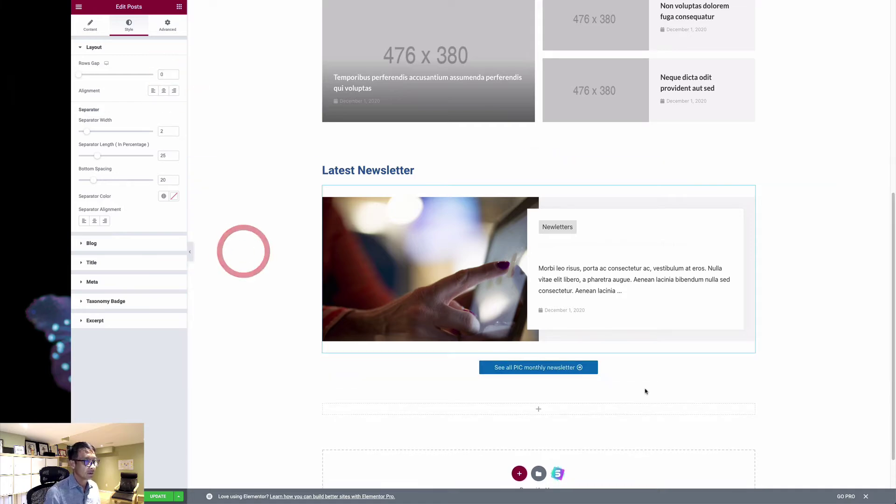
scroll(655, 394, "up", 5)
scroll(660, 396, "down", 3)
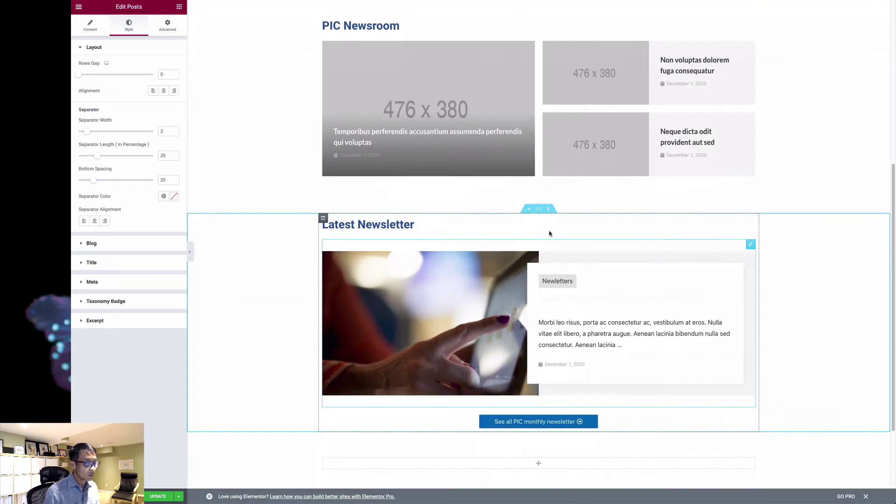
Clear the Latest Newsletter section's top and bottom margins and set its padding to 100 px on all sides.
left_click(540, 209)
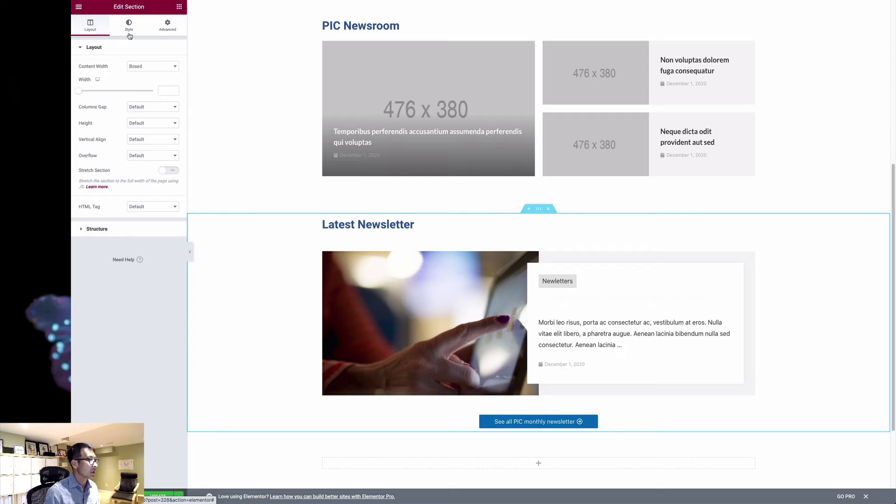
left_click(167, 26)
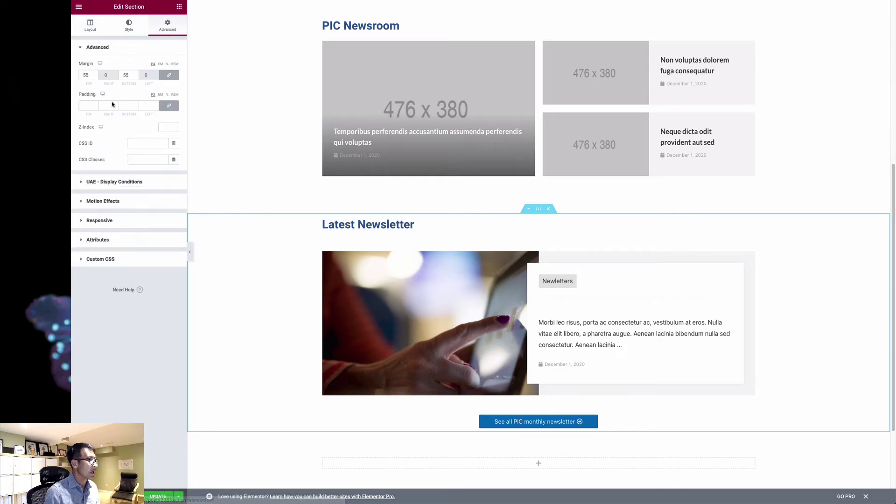
double_click(91, 75)
key("BackSpace")
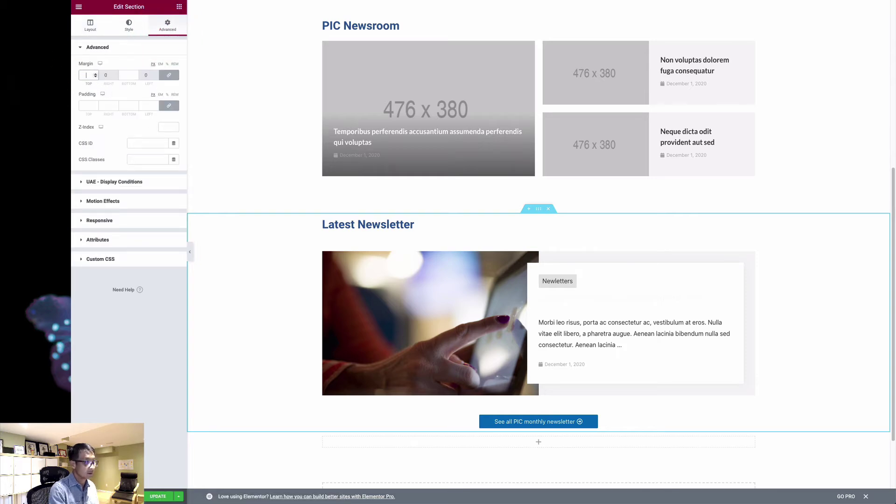
left_click(89, 106)
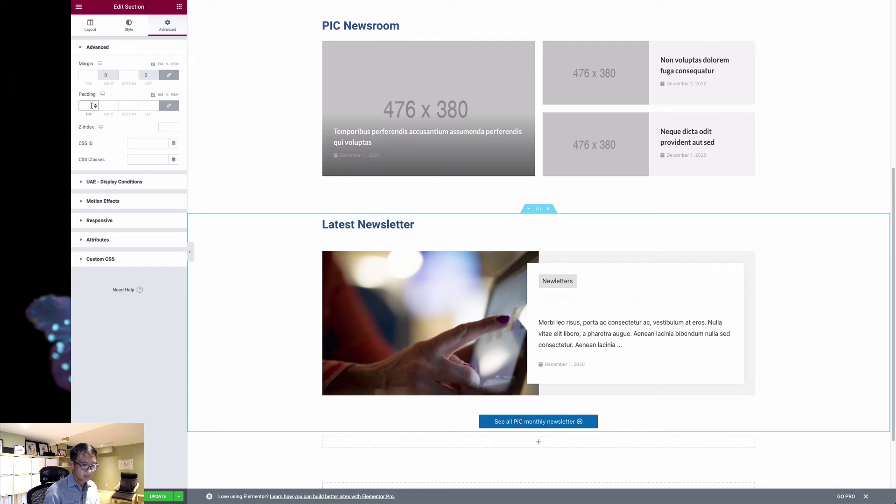
type("100")
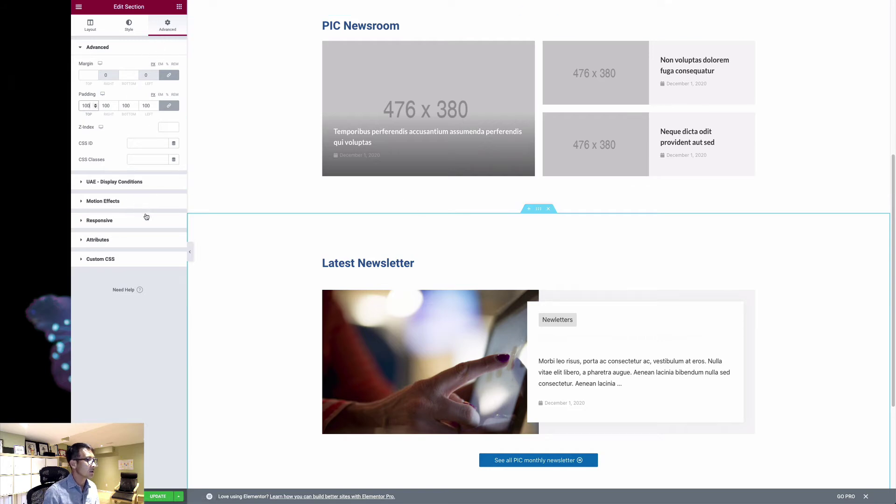
Give the Latest Newsletter section a classic background in the global color New Item #2.
left_click(129, 26)
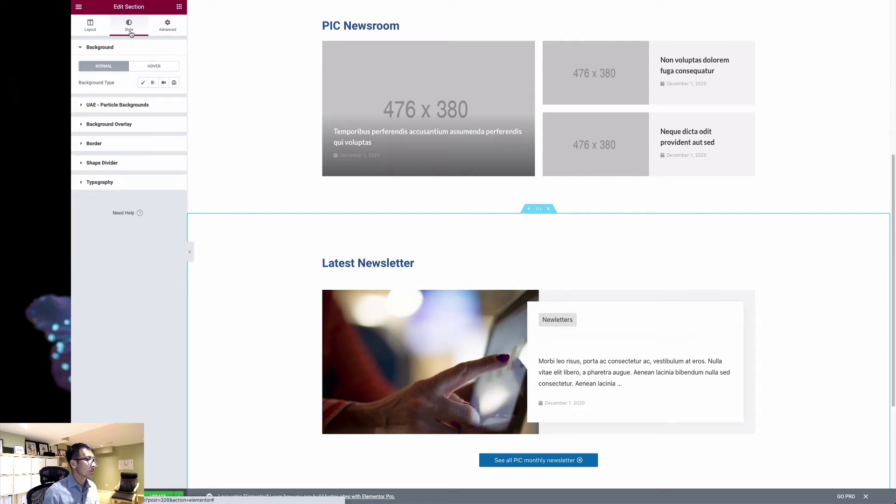
left_click(143, 83)
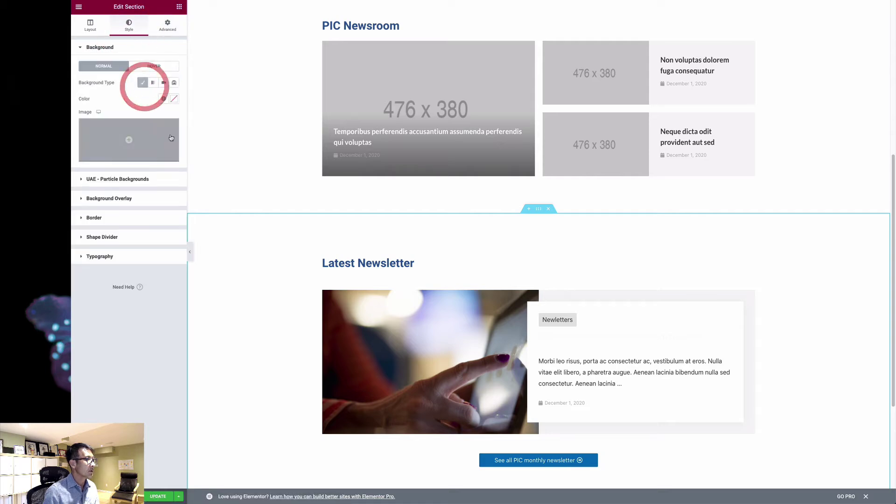
left_click(165, 100)
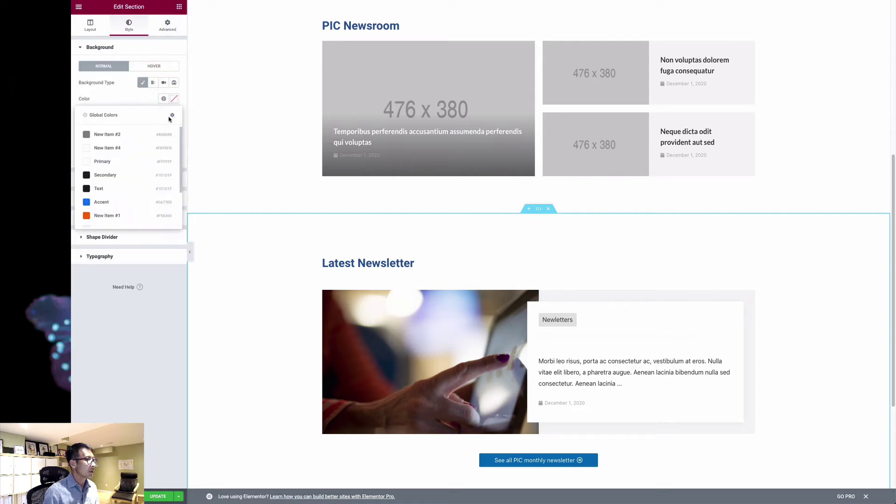
left_click(125, 134)
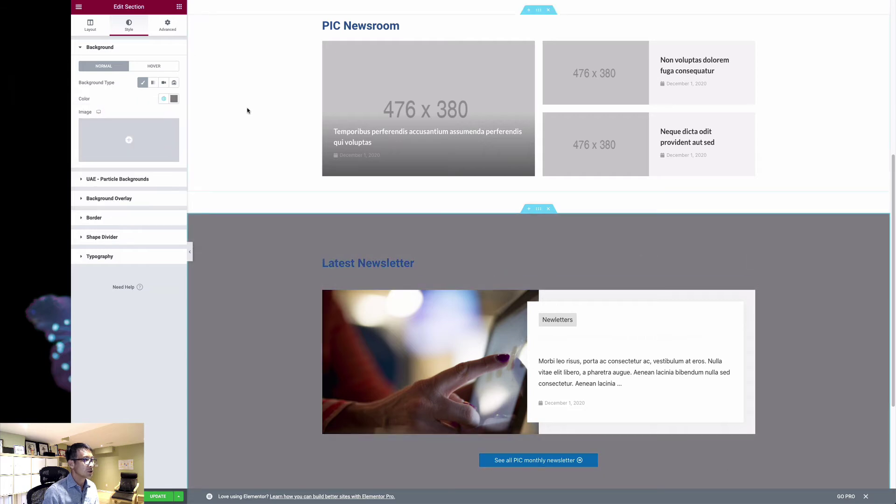
Lighten the Latest Newsletter section's background color to #EFEFEF.
left_click(174, 99)
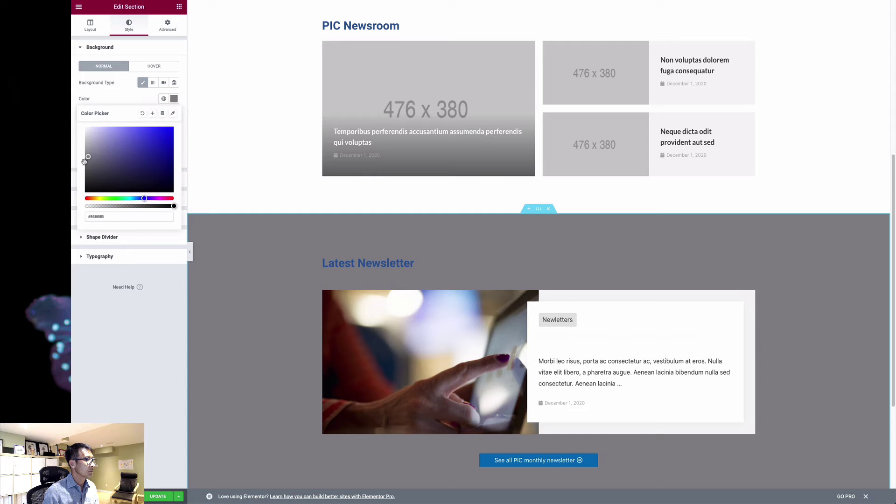
left_click_drag(87, 157, 77, 135)
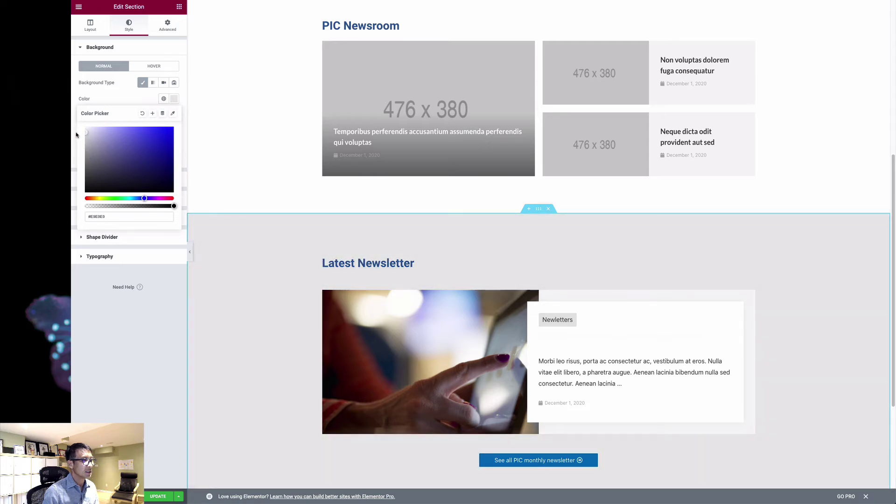
right_click(76, 134)
left_click(77, 135)
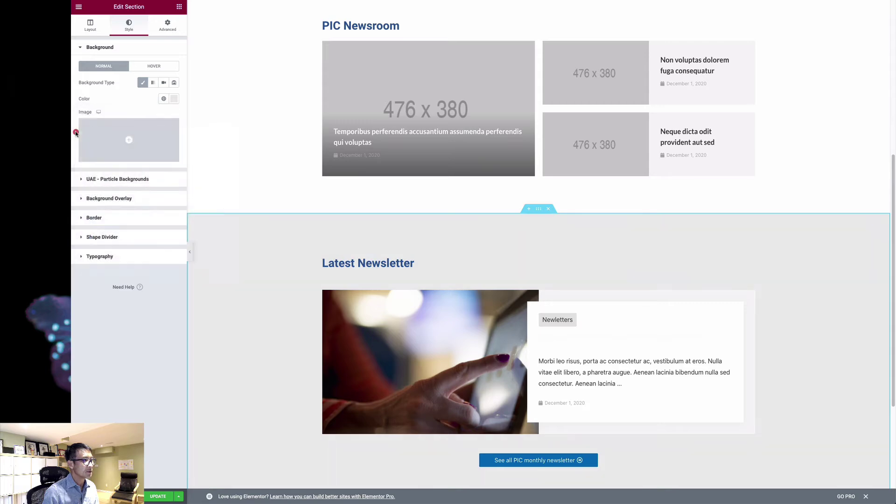
scroll(562, 260, "down", 2)
scroll(557, 126, "up", 5)
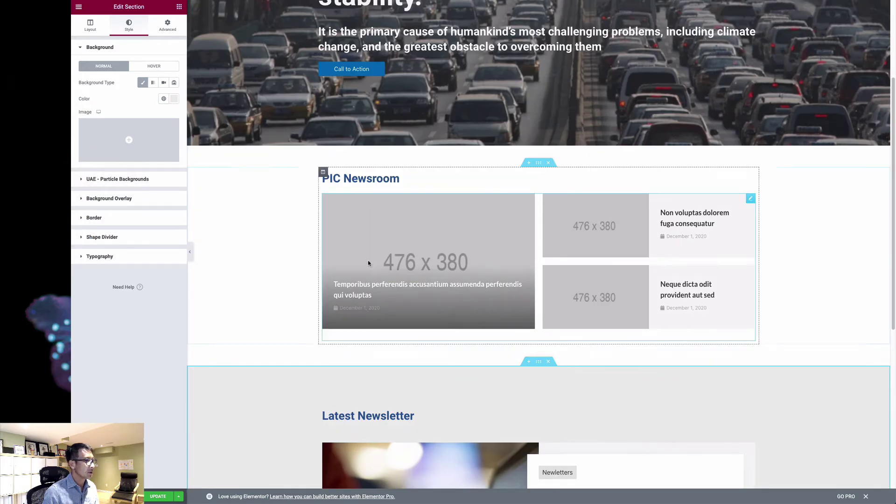
left_click(176, 101)
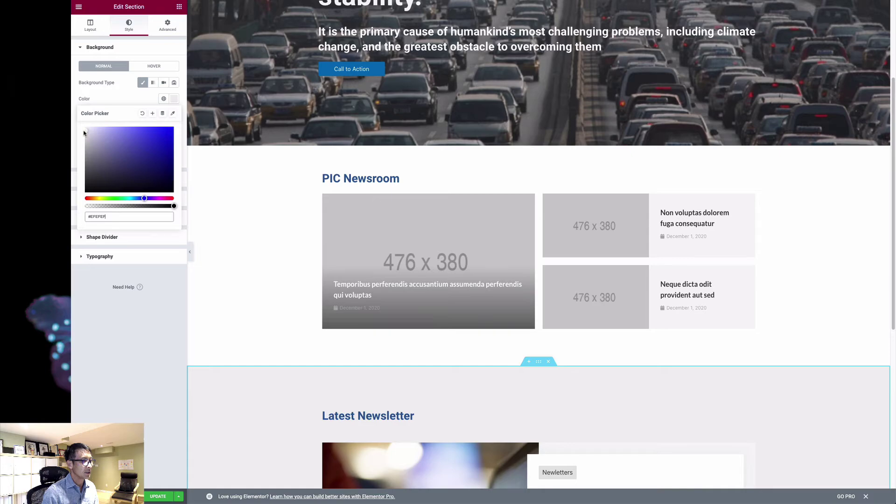
Examine how the Latest Newsletter section's background looks against the PIC Newsroom section and the areas around it.
scroll(516, 350, "down", 6)
scroll(516, 350, "up", 2)
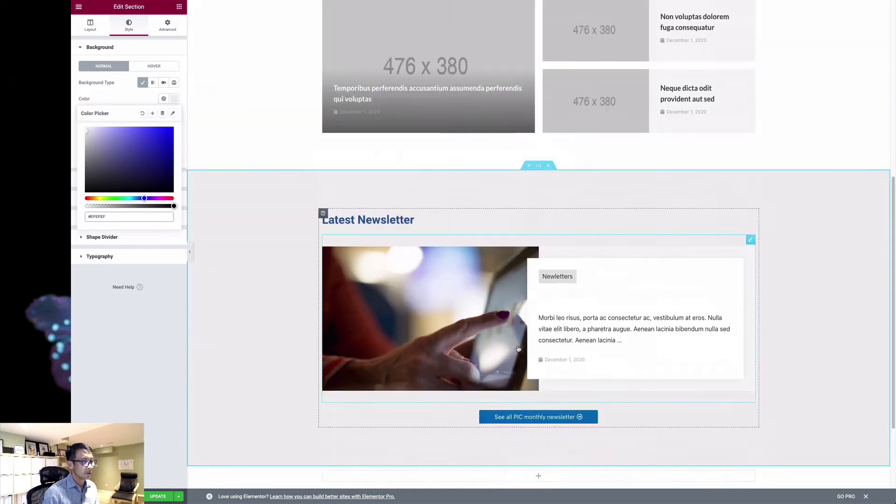
scroll(519, 347, "down", 4)
scroll(520, 348, "up", 6)
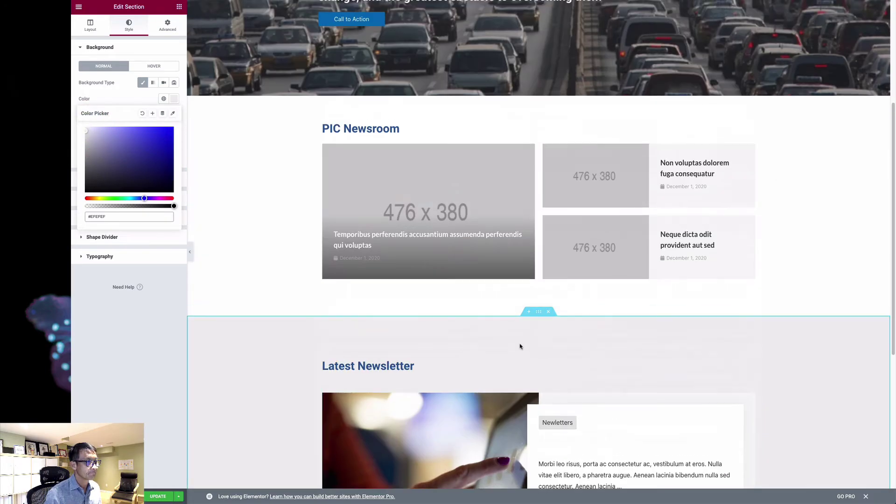
scroll(519, 348, "down", 2)
scroll(519, 348, "up", 2)
scroll(364, 178, "down", 5)
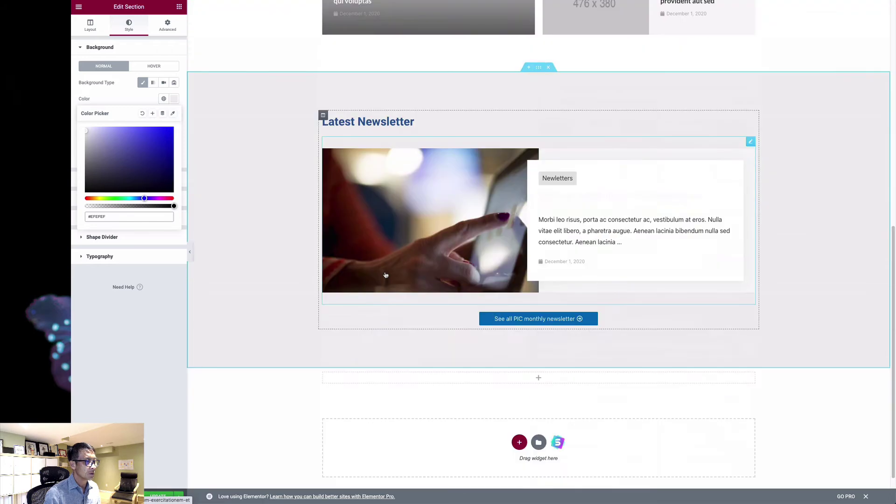
scroll(437, 182, "down", 1)
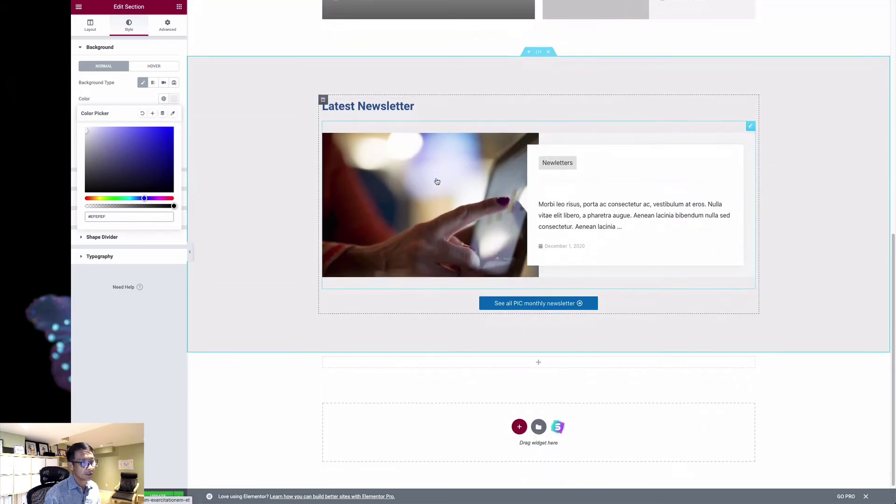
scroll(438, 181, "up", 5)
scroll(438, 182, "down", 5)
scroll(438, 182, "down", 1)
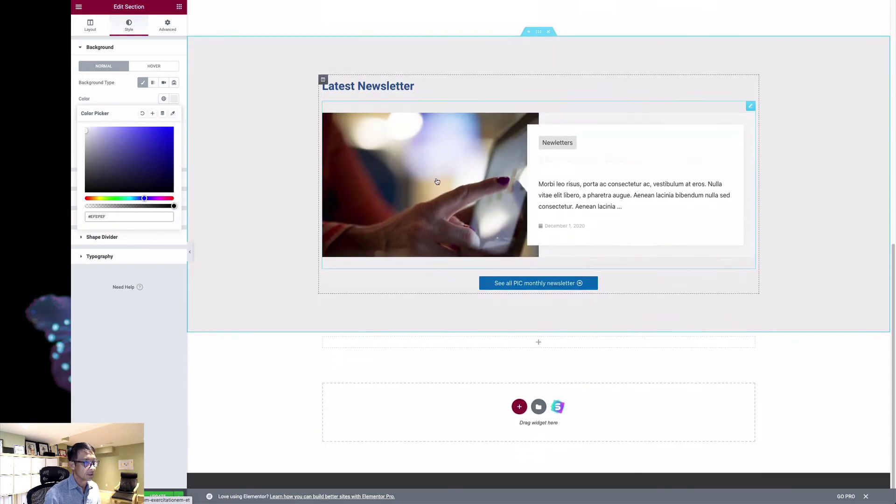
Save the page and give the empty section below Latest Newsletter a second column.
left_click(158, 497)
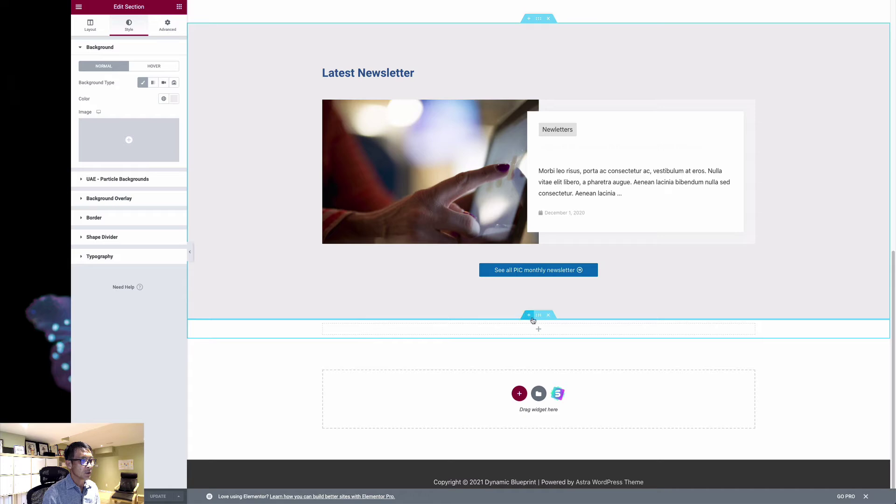
right_click(323, 329)
left_click(350, 342)
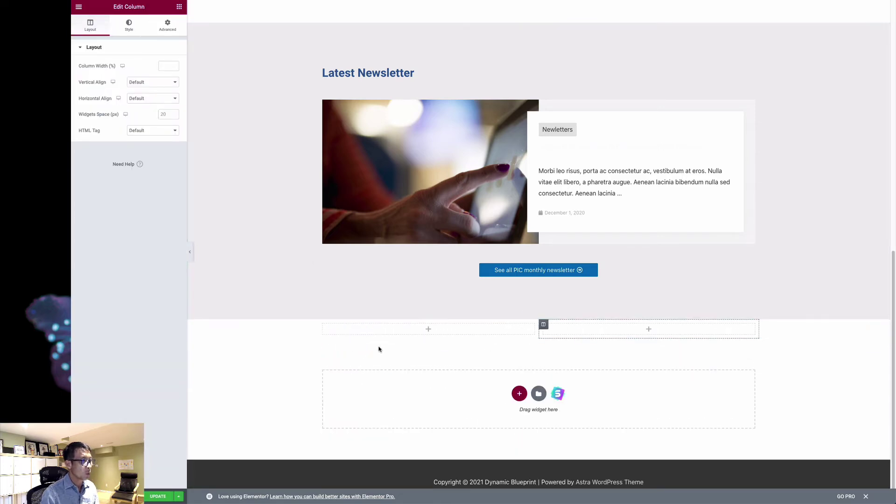
Duplicate the Latest Newsletter heading and move the copy into the first column of the two-column section below.
left_click(180, 8)
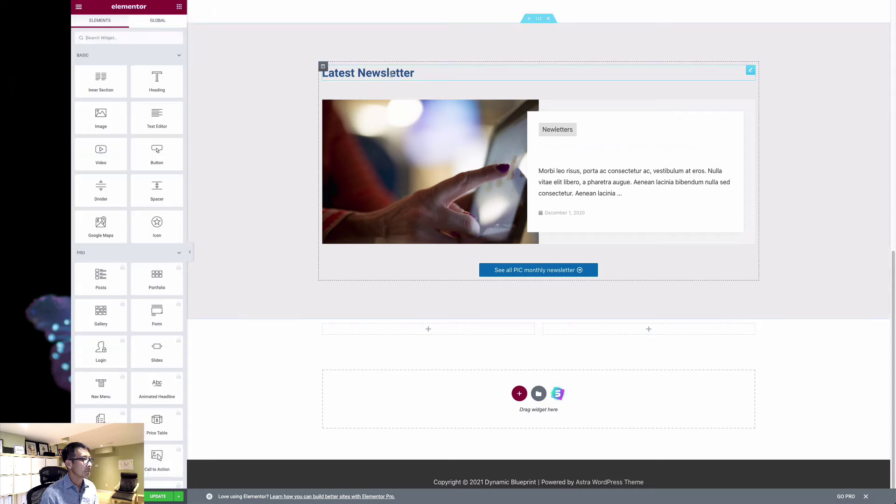
right_click(747, 73)
left_click(759, 89)
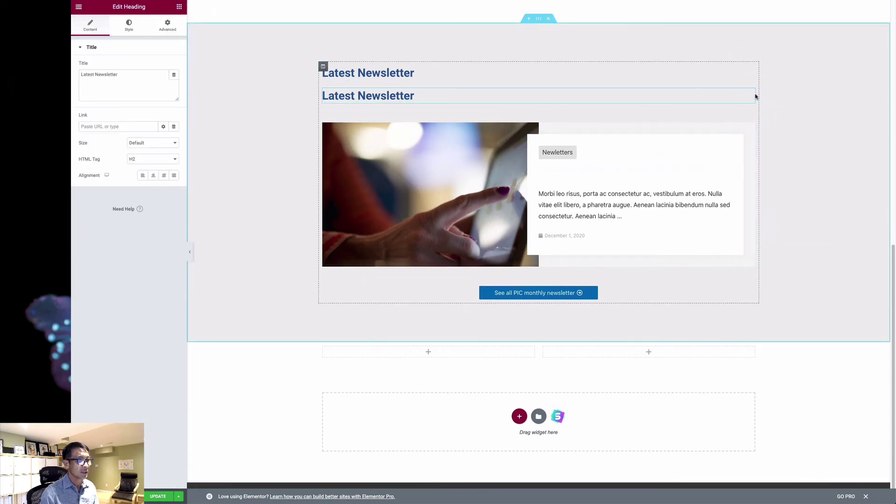
left_click_drag(749, 106, 355, 314)
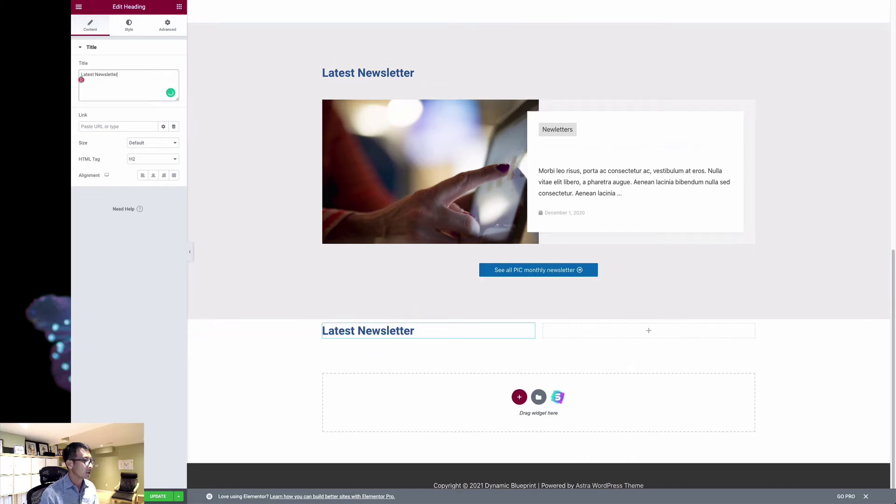
Change the copied heading's title to "Featured Video".
left_click_drag(120, 74, 78, 74)
type("Featured Vide")
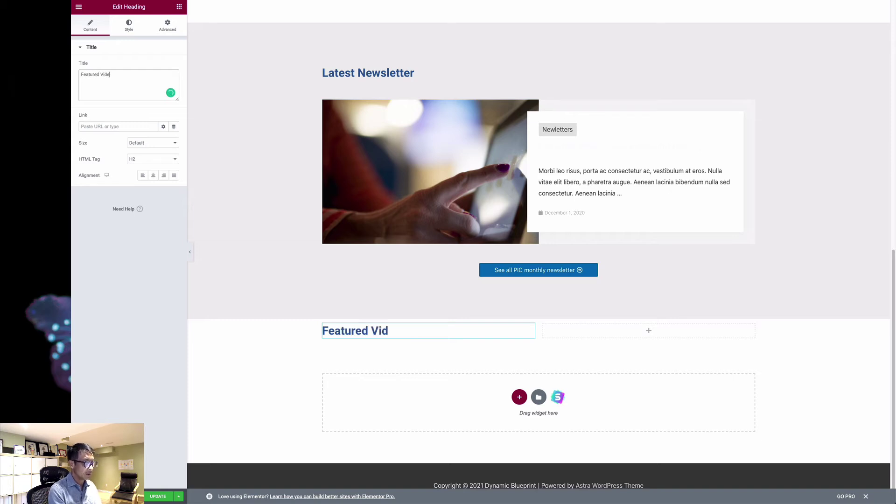
type("o")
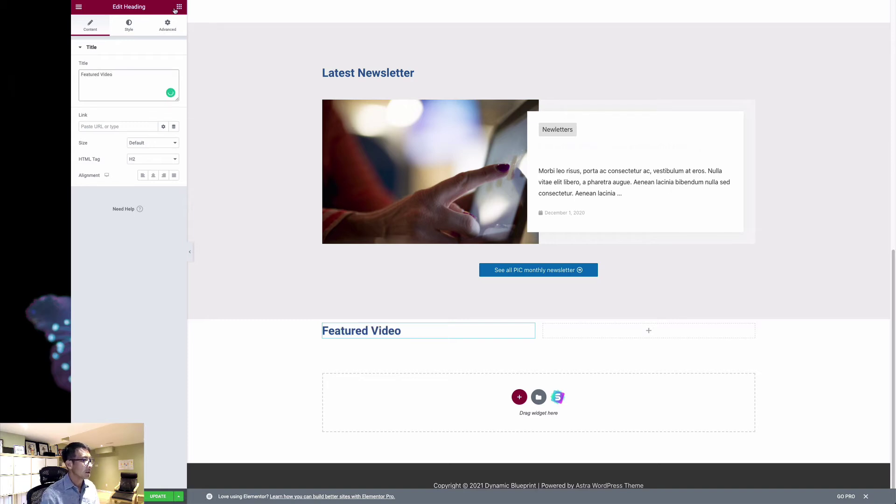
Search the widgets for "video" and place the UAE Video widget below the Featured Video heading.
left_click(179, 6)
left_click(109, 36)
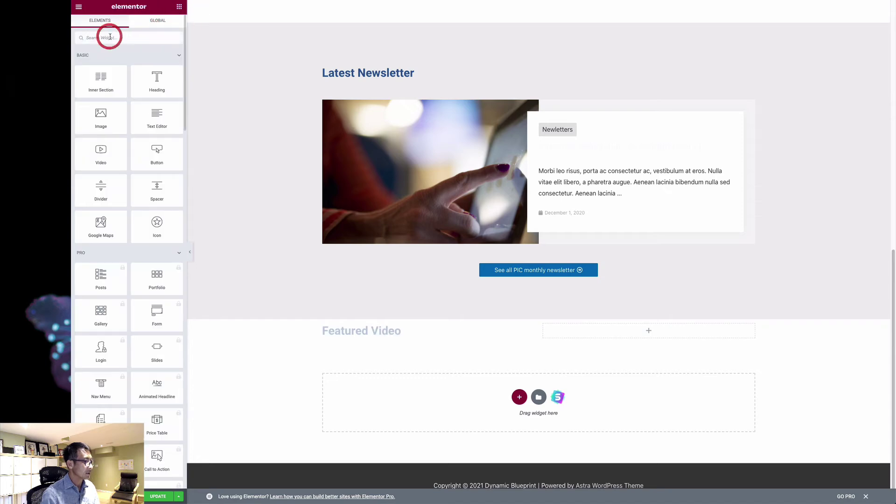
type("video")
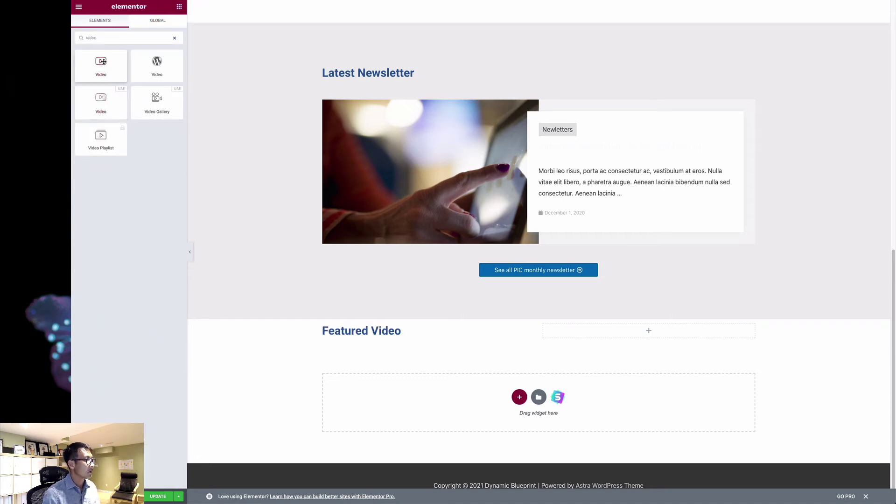
mouse_move(104, 62)
left_mouse_down()
mouse_move(135, 103)
mouse_move(107, 69)
left_mouse_up()
left_click_drag(106, 102, 359, 336)
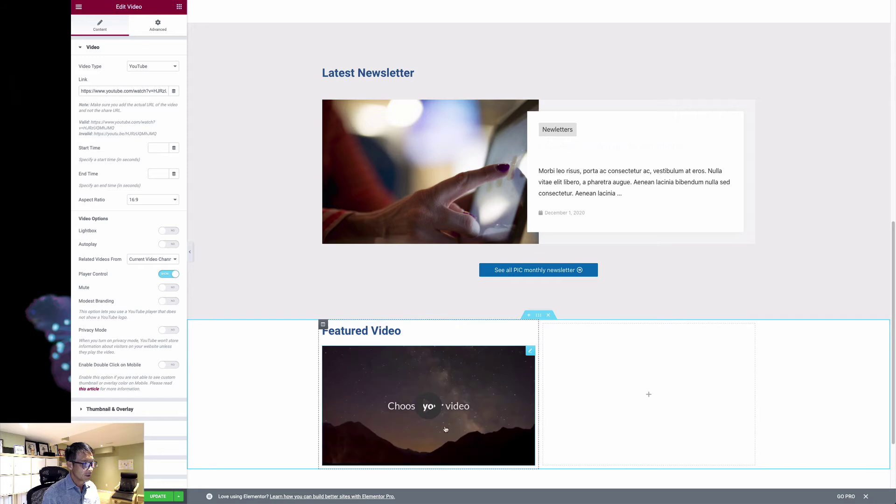
scroll(469, 415, "down", 2)
scroll(469, 415, "up", 1)
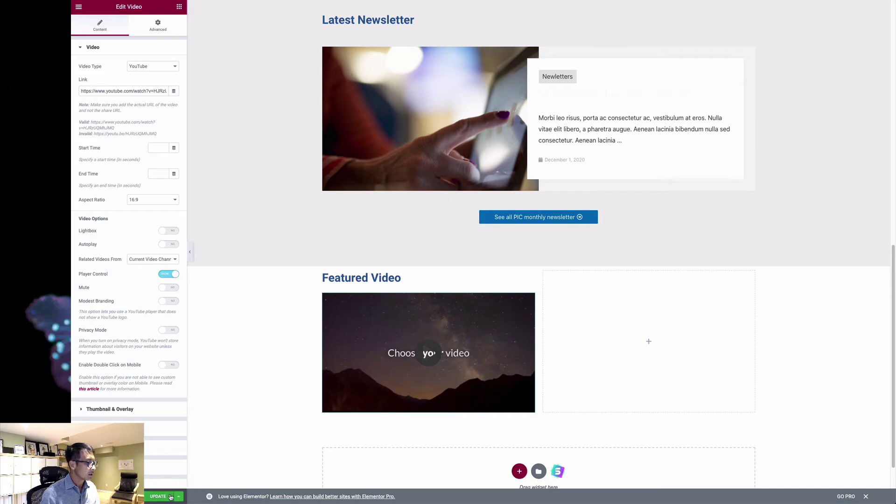
Switch to YouTube and open the TED video "A global food crisis may be less than a decade away" from the food scarcity results.
left_click(642, 0)
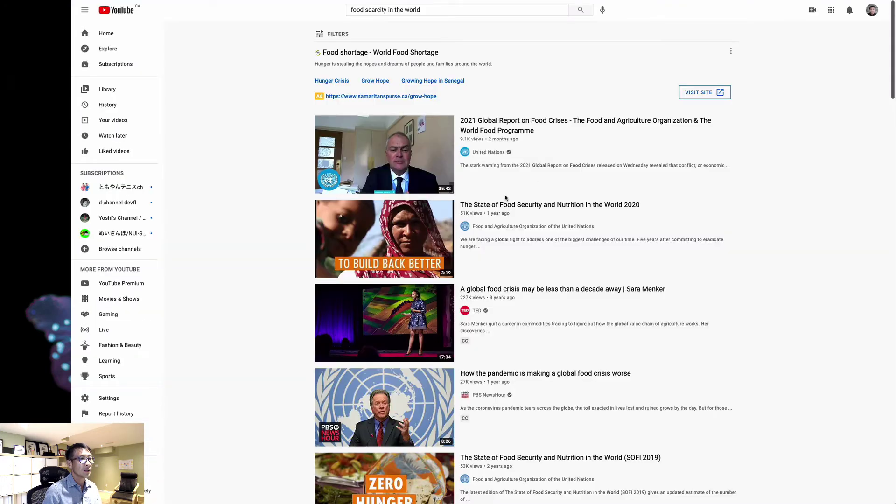
scroll(507, 196, "down", 3)
scroll(507, 195, "up", 3)
scroll(579, 224, "down", 1)
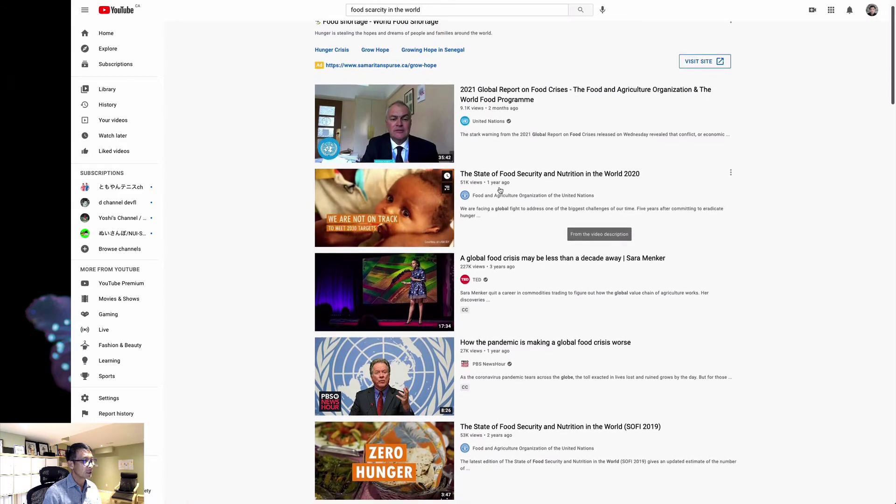
scroll(467, 140, "up", 1)
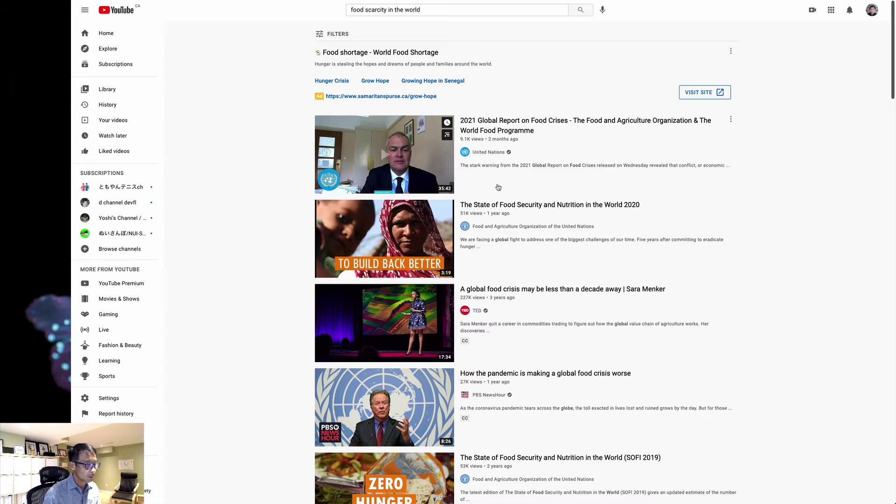
scroll(498, 187, "down", 2)
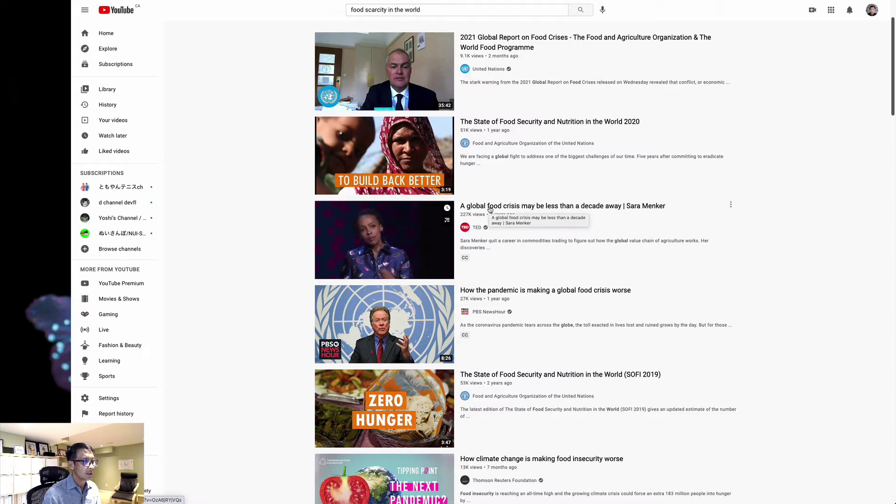
left_click(490, 209)
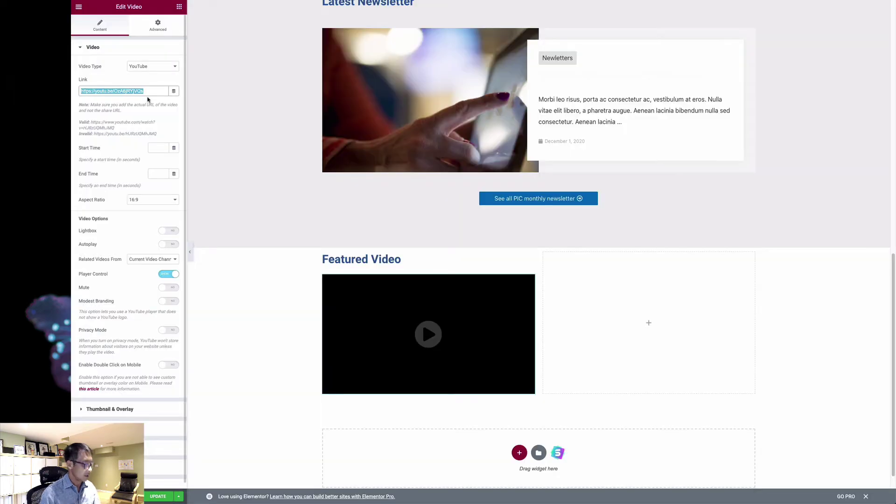
type("https://www.youtube.com/watch?v=OzA6jRYjVQs")
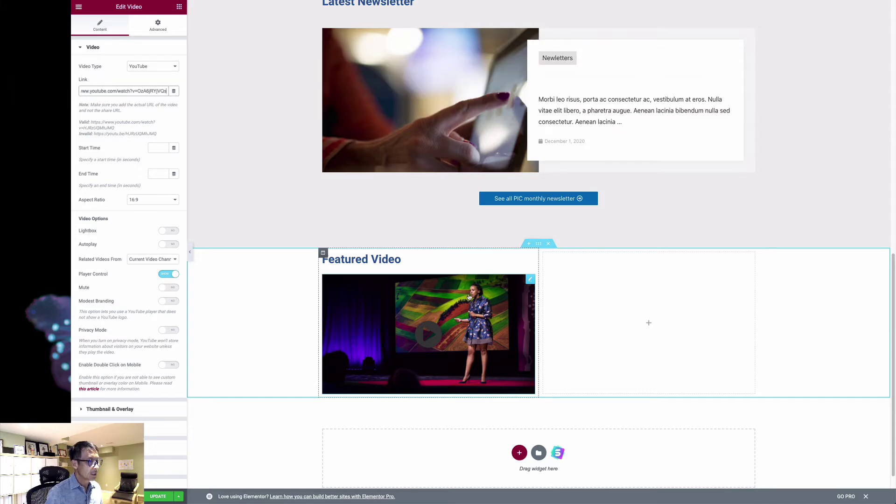
scroll(349, 285, "down", 2)
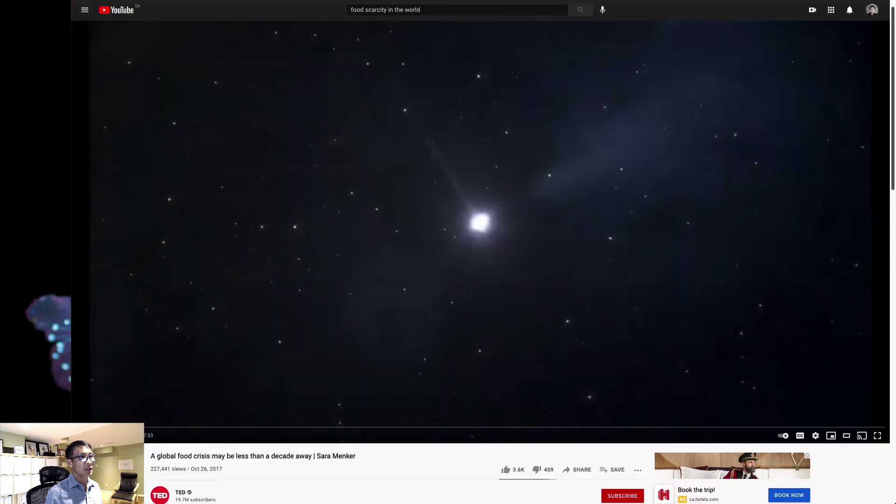
Copy the TED video's title from its YouTube page and add a Text Editor widget below the embedded video.
scroll(366, 388, "down", 1)
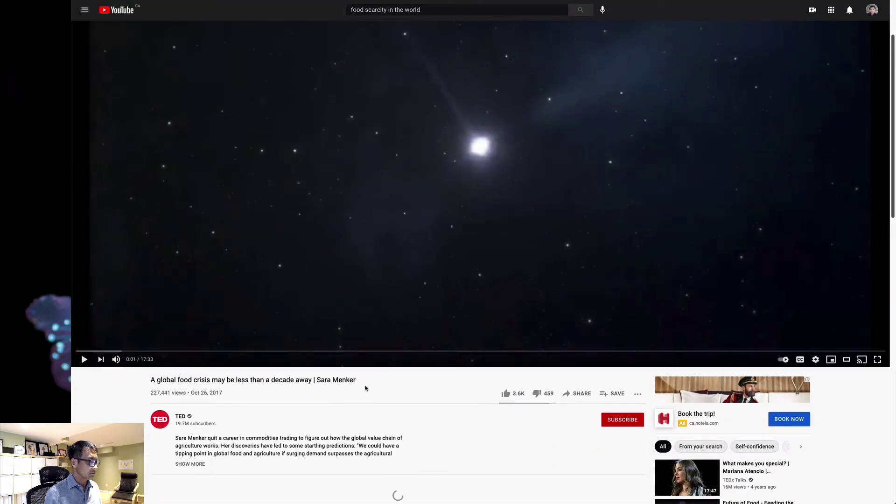
left_click_drag(356, 380, 146, 381)
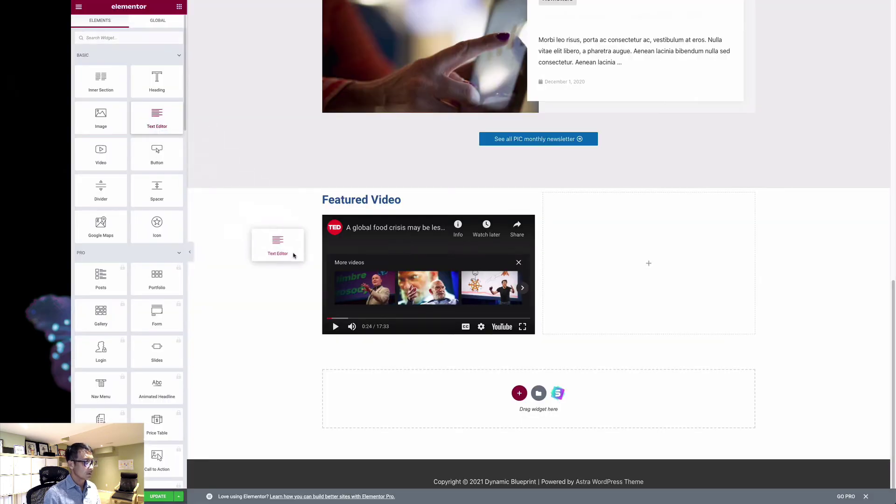
left_click_drag(278, 247, 369, 342)
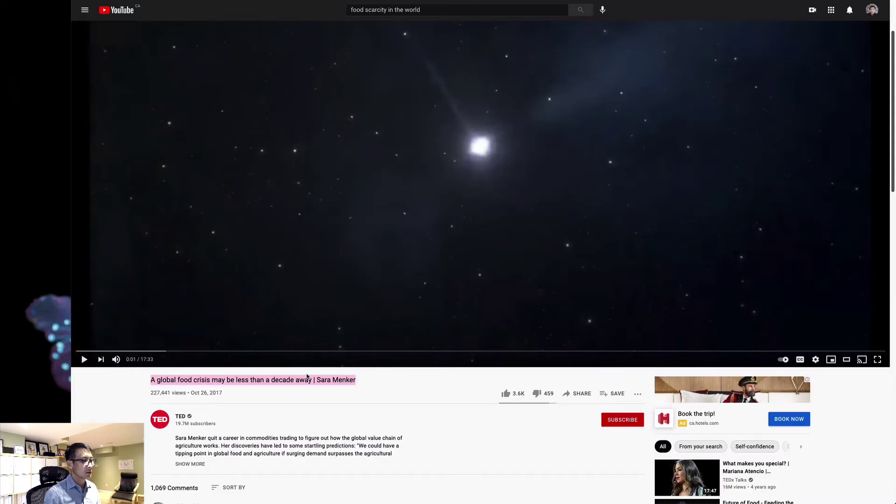
Copy the TED video's title from its YouTube page and paste it as a new line above the text widget's placeholder paragraph.
right_click(313, 381)
left_click(332, 397)
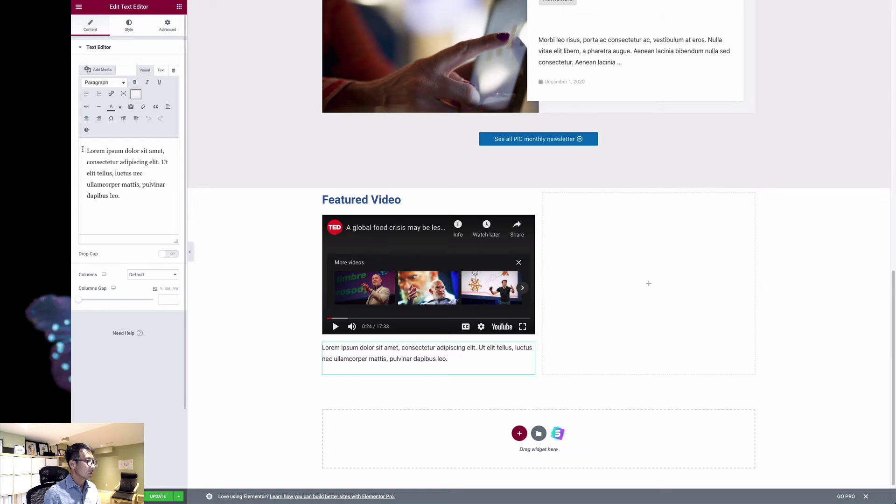
left_click(83, 150)
key("Return")
key("Up")
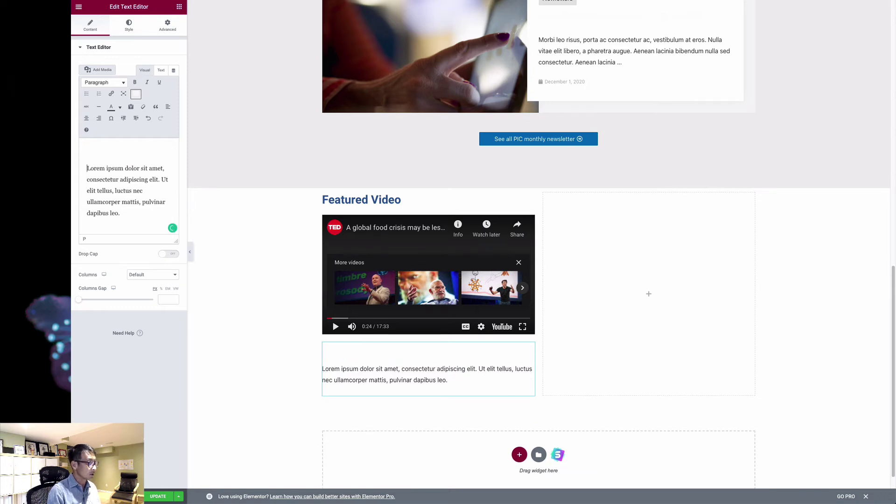
key("ctrl+v")
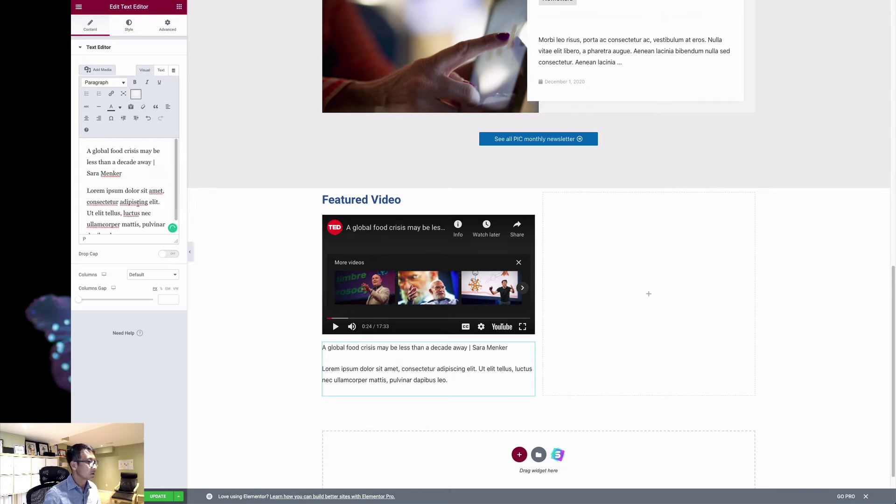
Format the pasted video title in the text widget as Heading 4.
left_click_drag(132, 172, 91, 150)
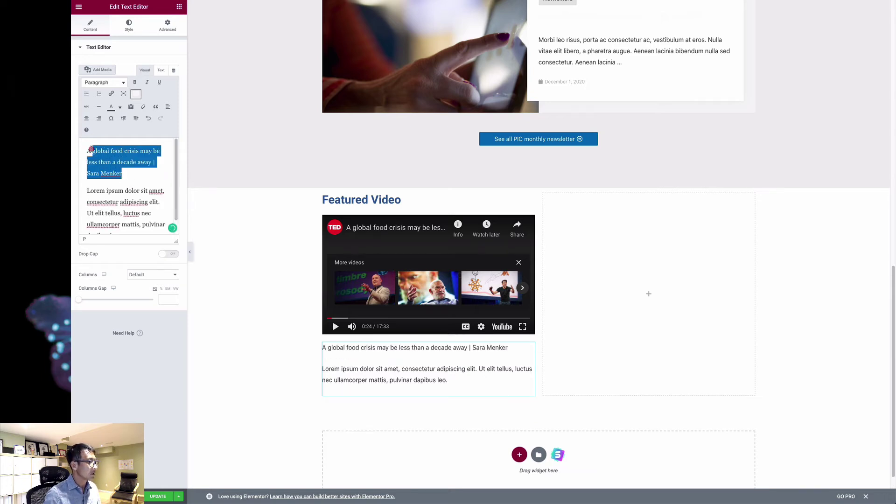
left_click(105, 83)
left_click(122, 154)
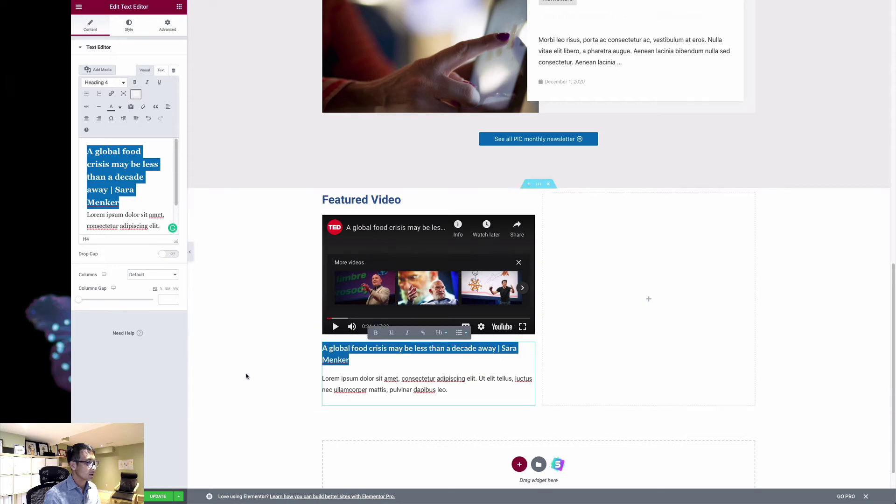
left_click(292, 371)
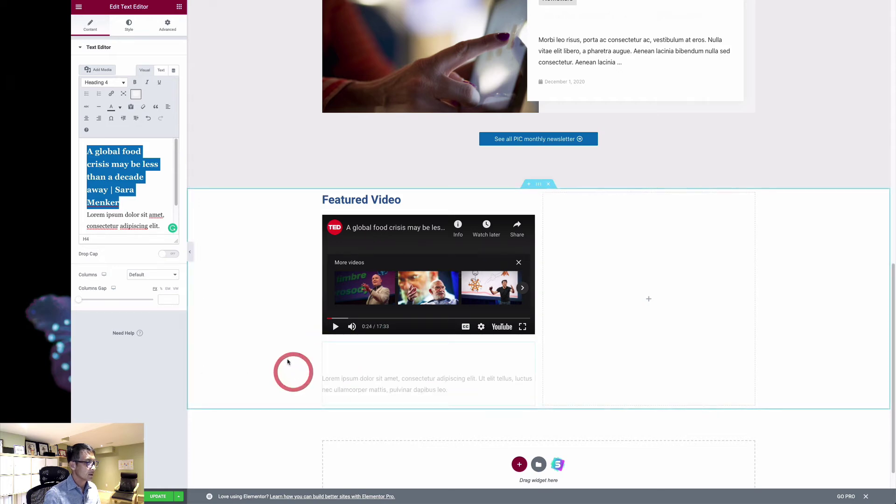
left_click(358, 361)
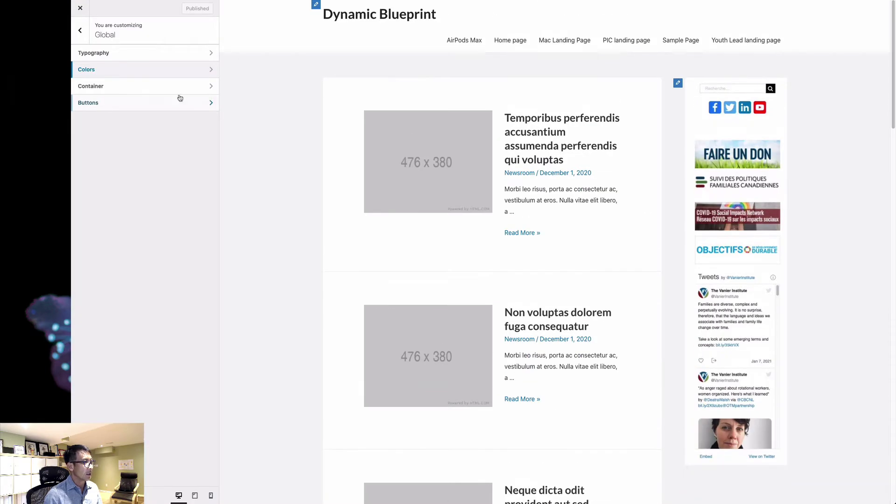
Set the theme's global heading color (H1 - H6) to #101010 in the site customizer and publish the change.
left_click(81, 37)
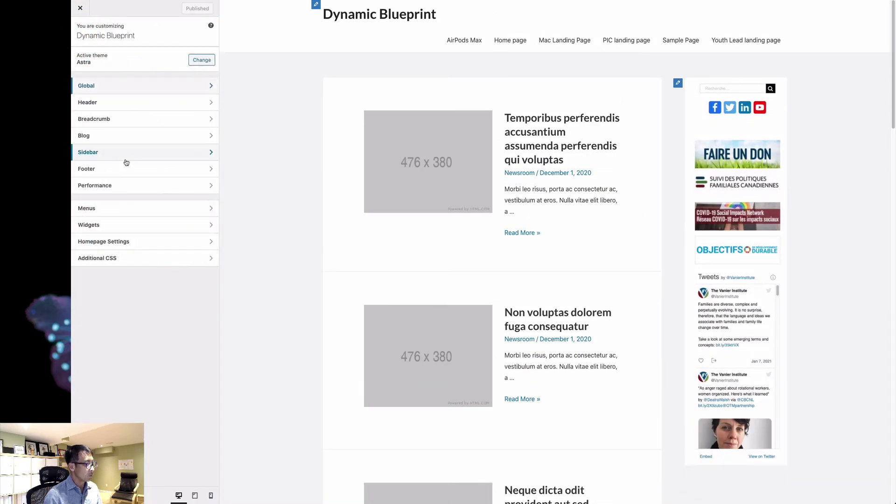
left_click(105, 86)
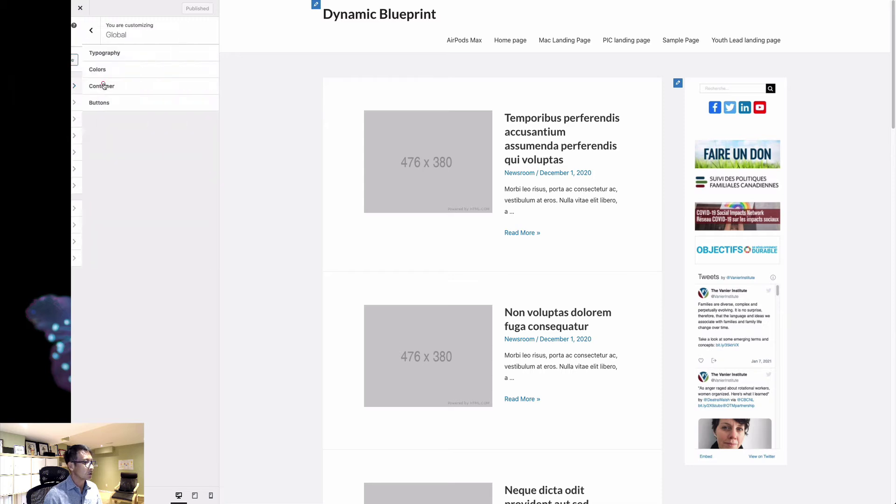
left_click(104, 74)
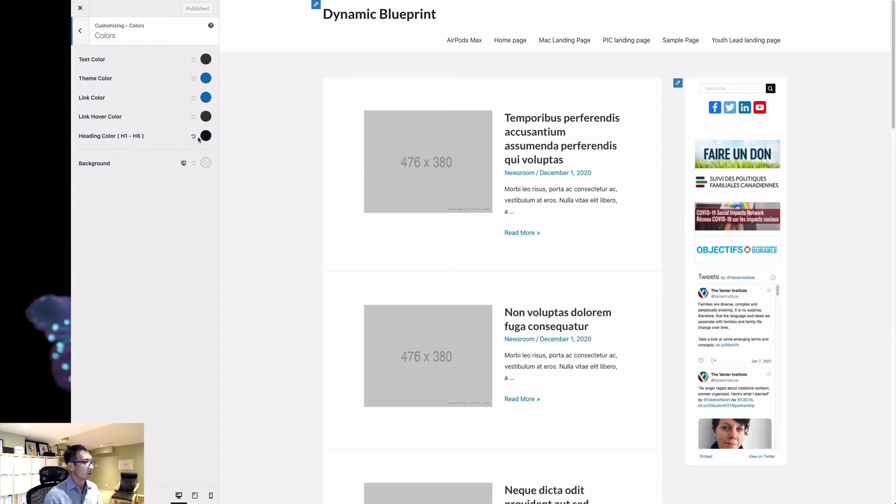
left_click(205, 136)
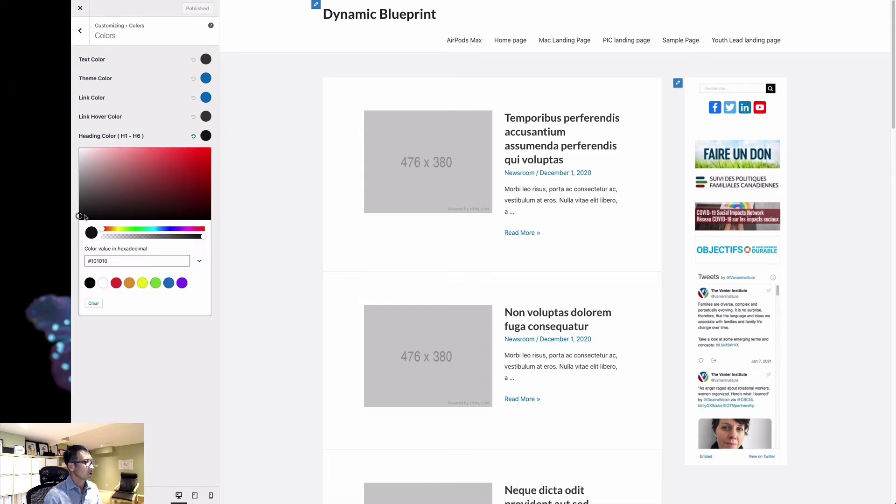
left_click_drag(79, 218, 79, 217)
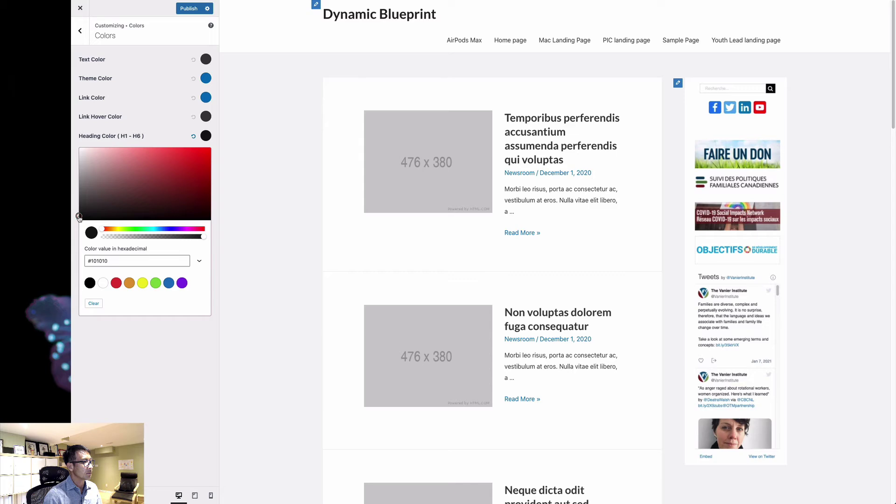
left_click(188, 8)
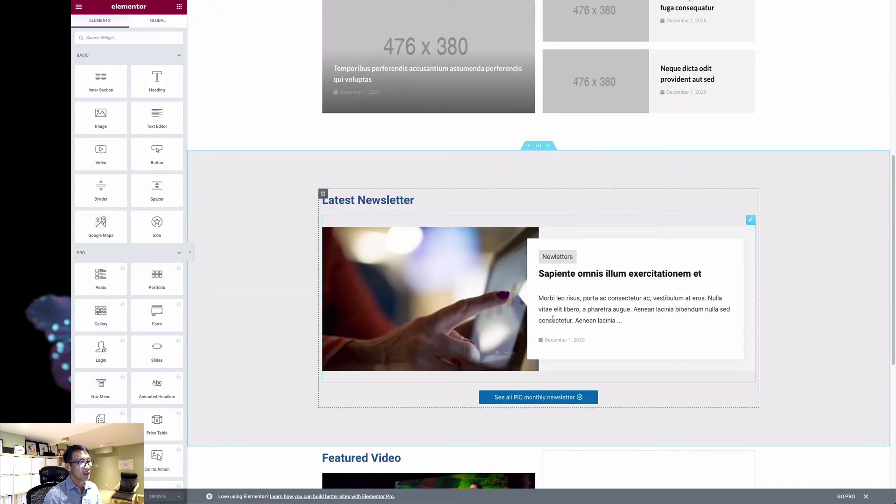
Set the text color of the hero heading "Population growth seriously threatens global peace and stability." to the global Primary color.
scroll(600, 356, "down", 10)
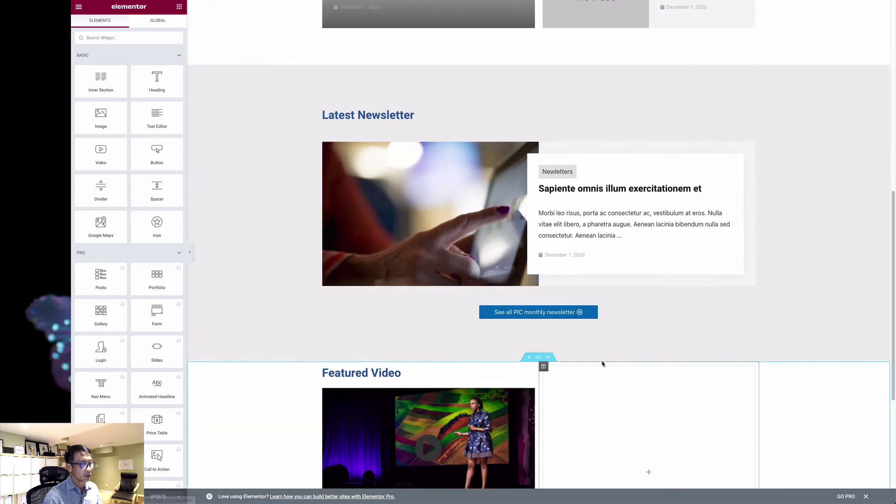
scroll(602, 364, "down", 3)
scroll(387, 402, "up", 10)
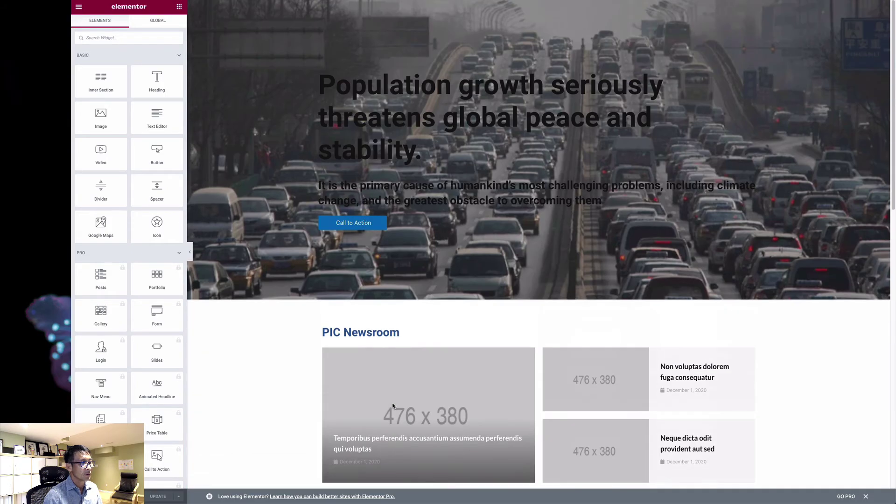
left_click(476, 111)
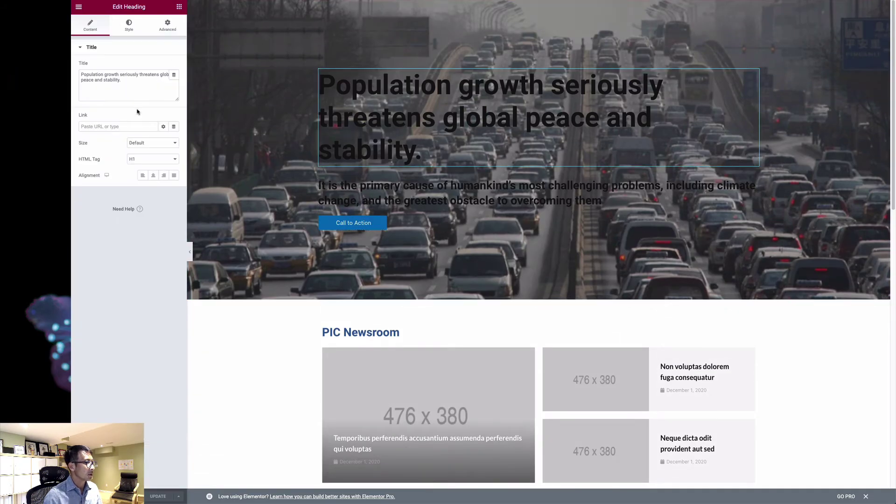
left_click(125, 26)
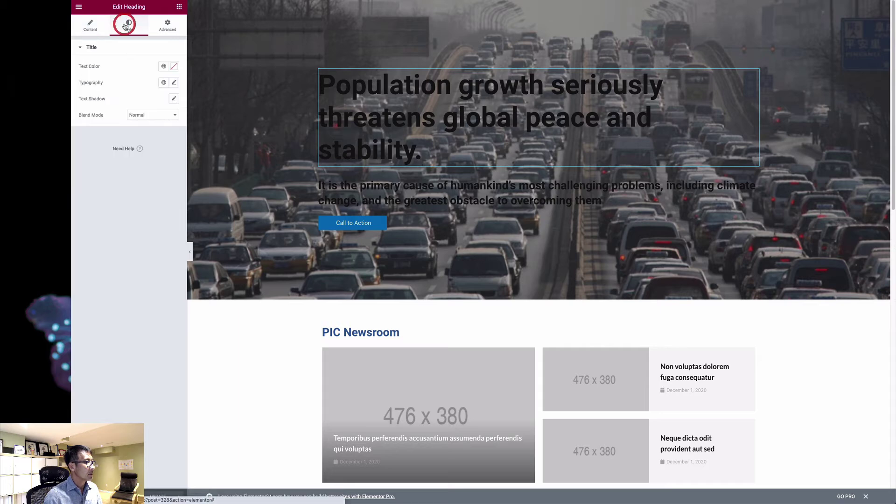
left_click(162, 69)
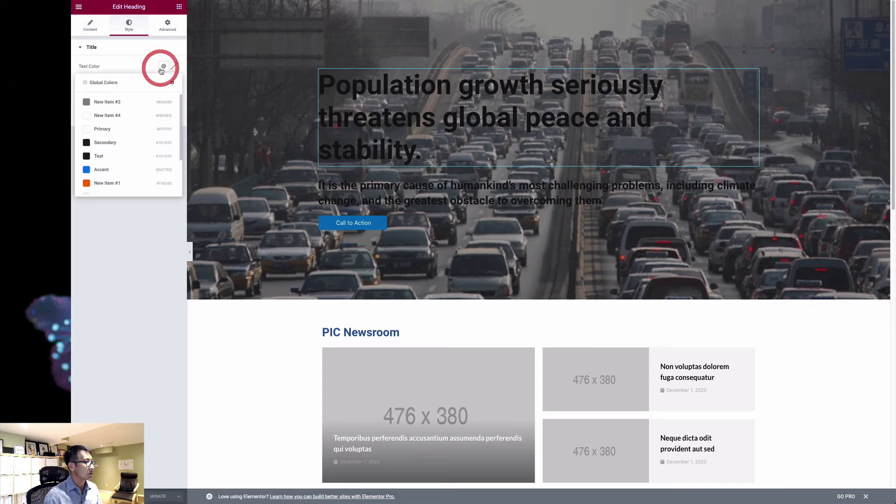
left_click(150, 128)
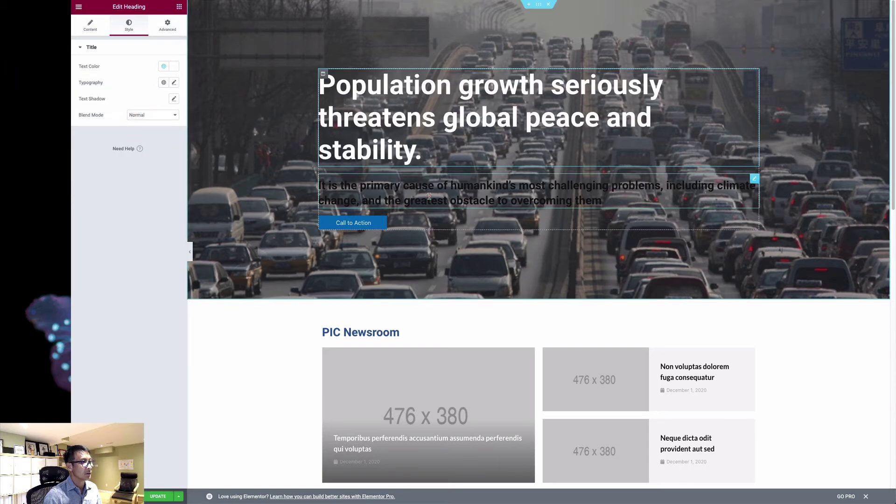
Set the text color of the hero subheading above the Call to Action button to the global Primary color.
left_click(455, 189)
left_click(131, 27)
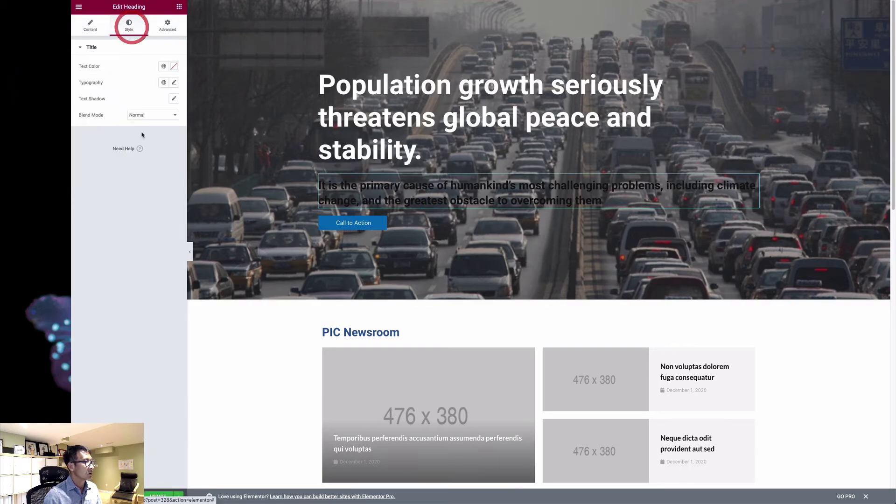
left_click(164, 66)
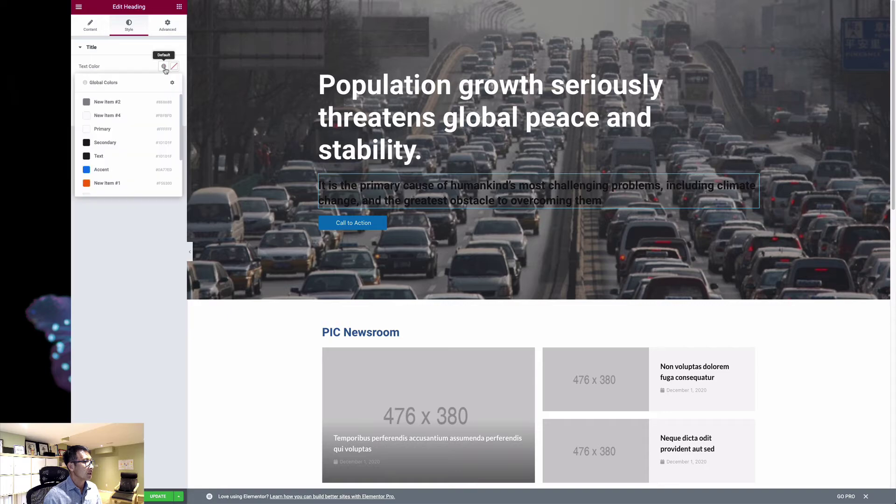
left_click(113, 131)
Give the Featured Video widget's play button a white global color and update the page.
scroll(462, 233, "down", 15)
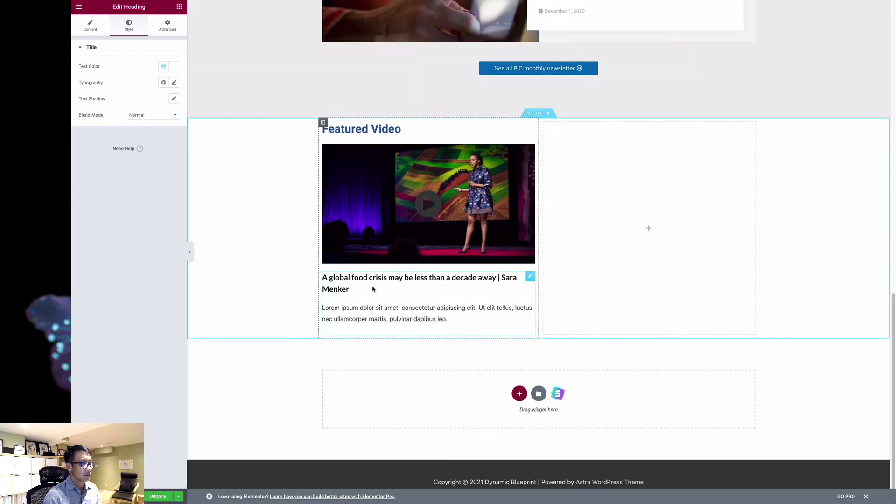
left_click(446, 232)
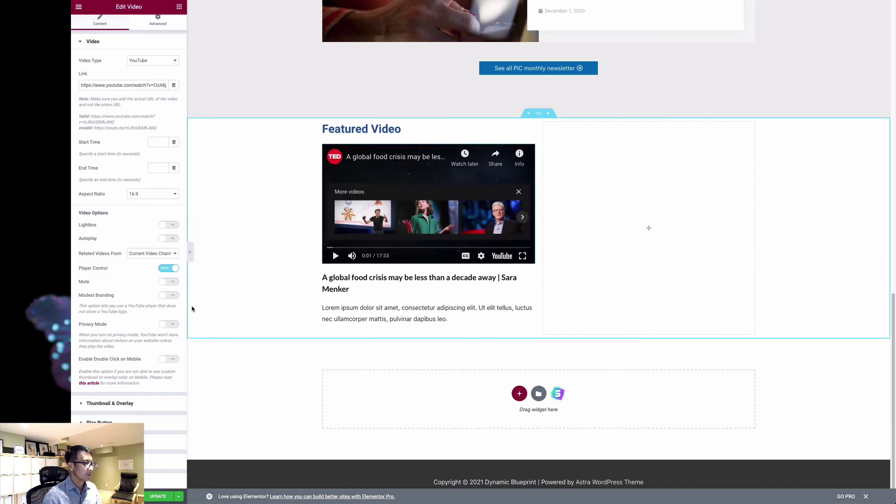
left_click(134, 404)
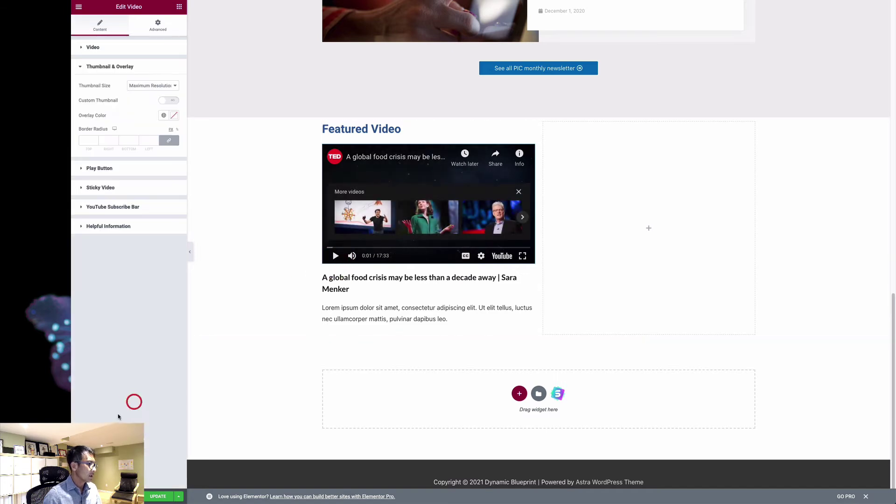
left_click(121, 174)
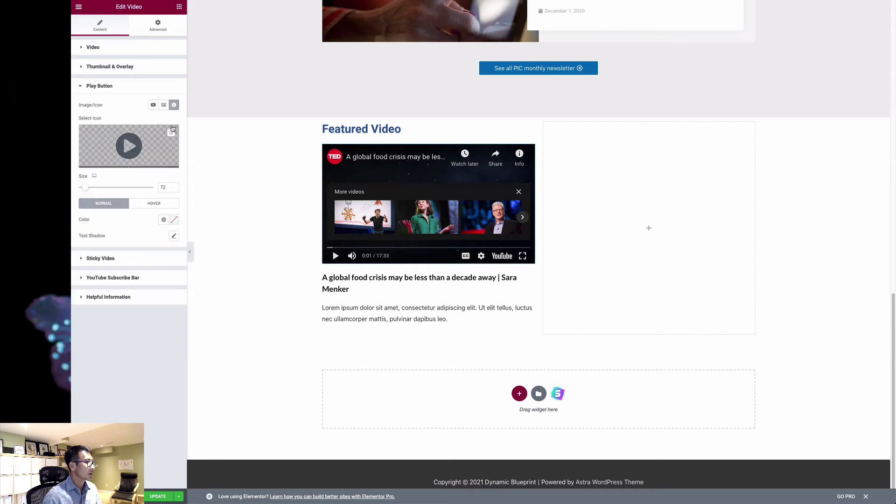
left_click(174, 220)
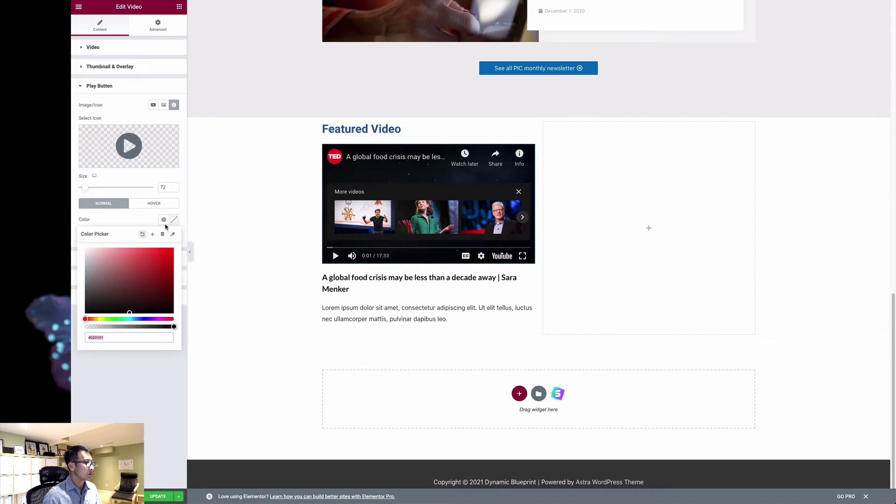
left_click(163, 219)
left_click(107, 274)
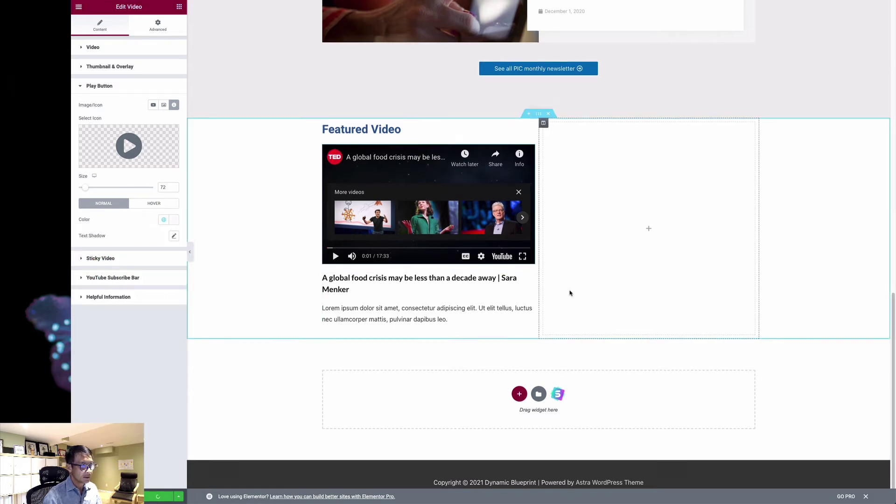
Try replacing the empty column with a duplicate of the Featured Video column, and undo the attempt.
scroll(666, 244, "up", 1)
scroll(667, 243, "up", 1)
scroll(667, 244, "down", 1)
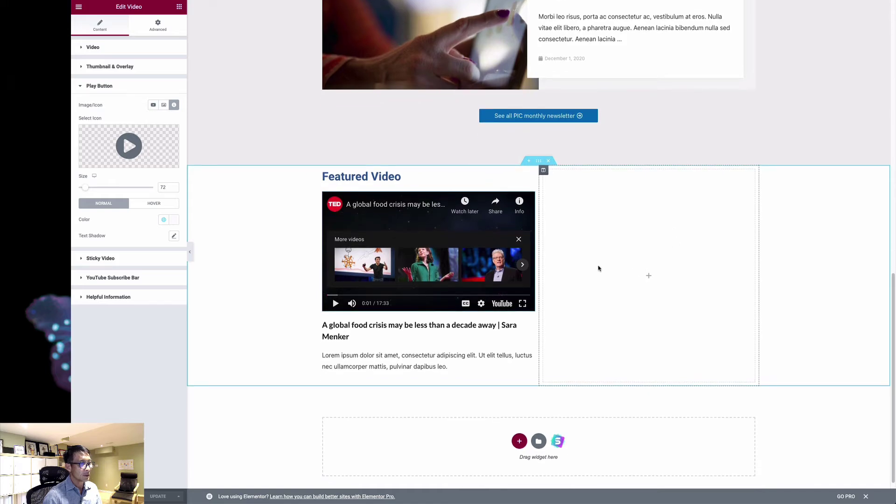
scroll(599, 269, "up", 2)
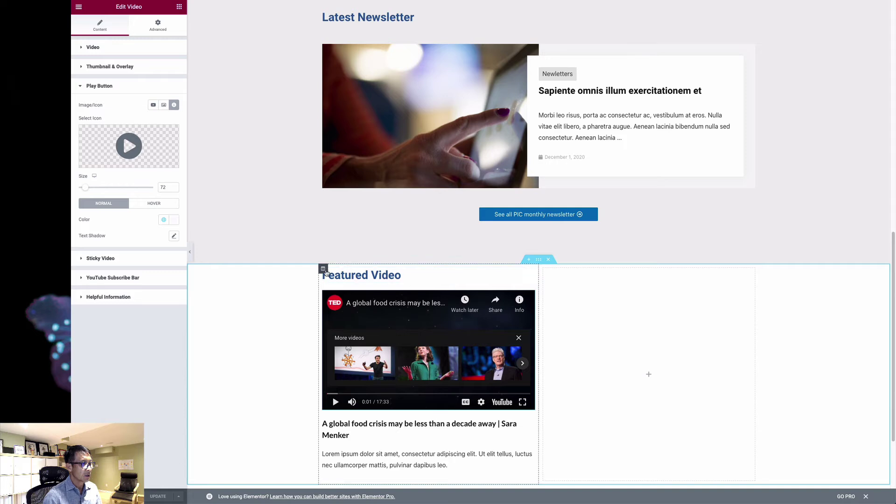
right_click(327, 271)
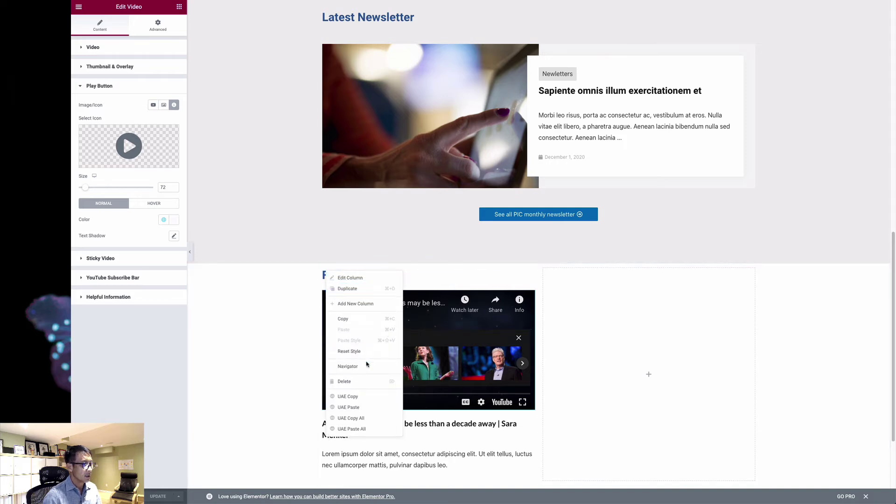
left_click(355, 290)
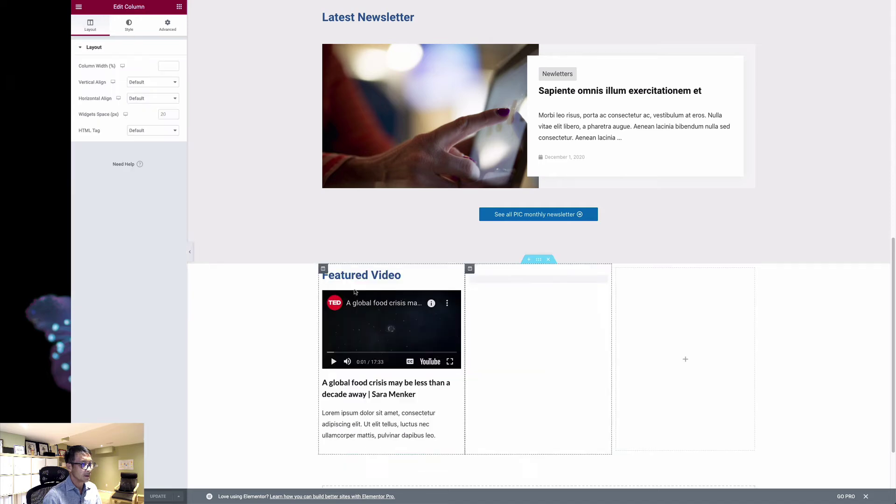
right_click(622, 272)
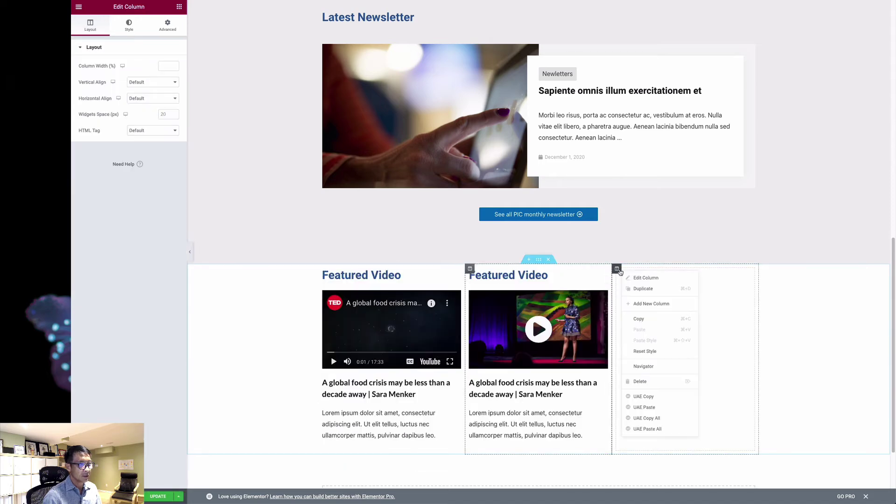
left_click(652, 380)
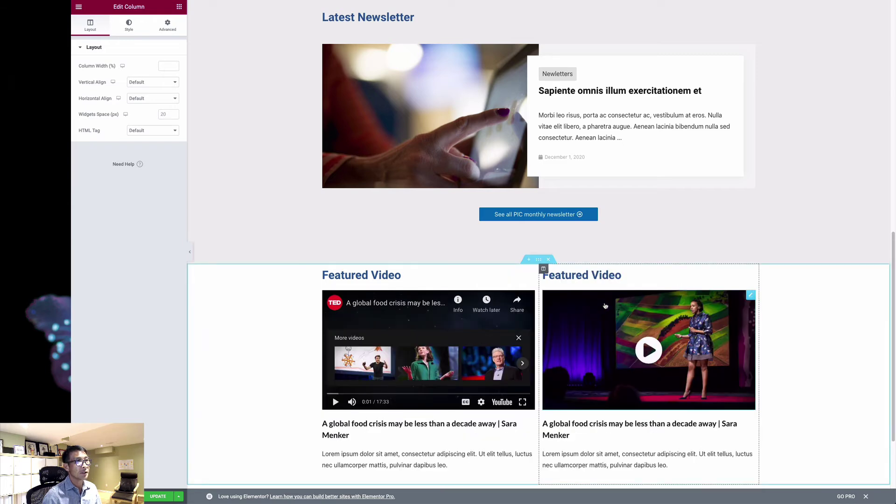
key("ctrl+z")
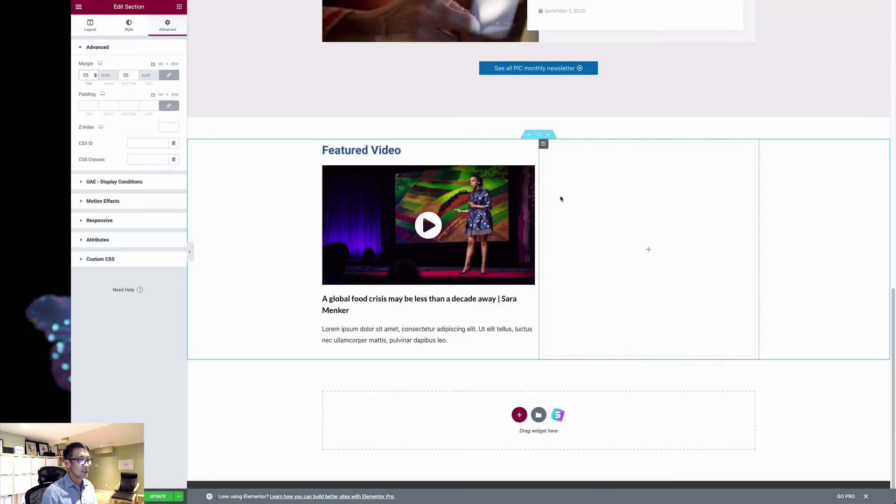
Add an Image widget to the empty column beside the featured video, using the population growth chart from the media library.
left_click(179, 8)
left_click_drag(100, 114, 652, 246)
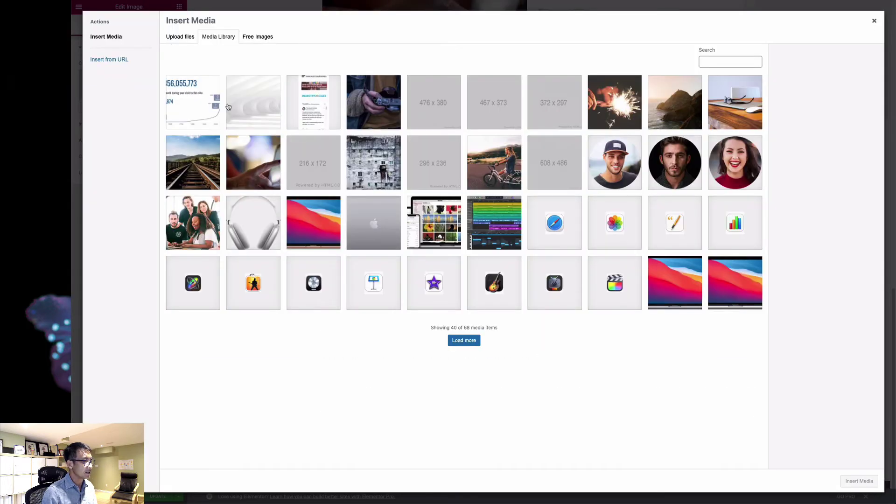
left_click(190, 97)
left_click(875, 477)
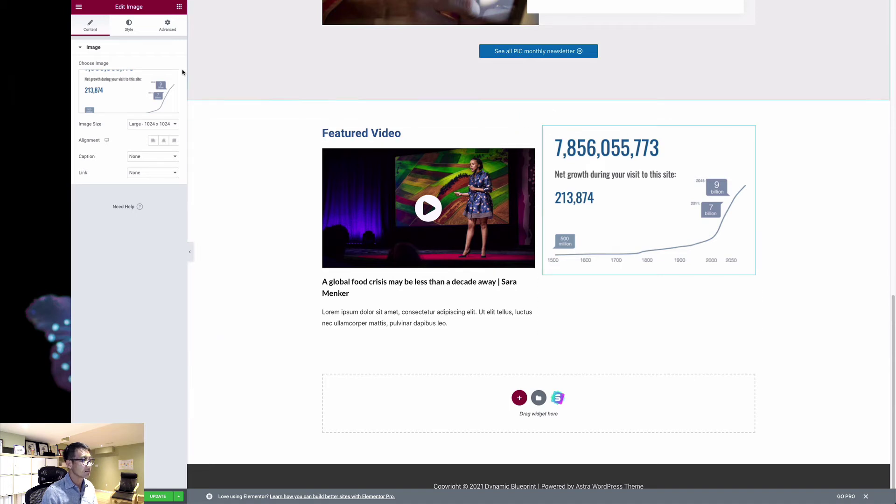
Unlink the chart image's padding values and set its top padding to 55 px.
left_click(129, 26)
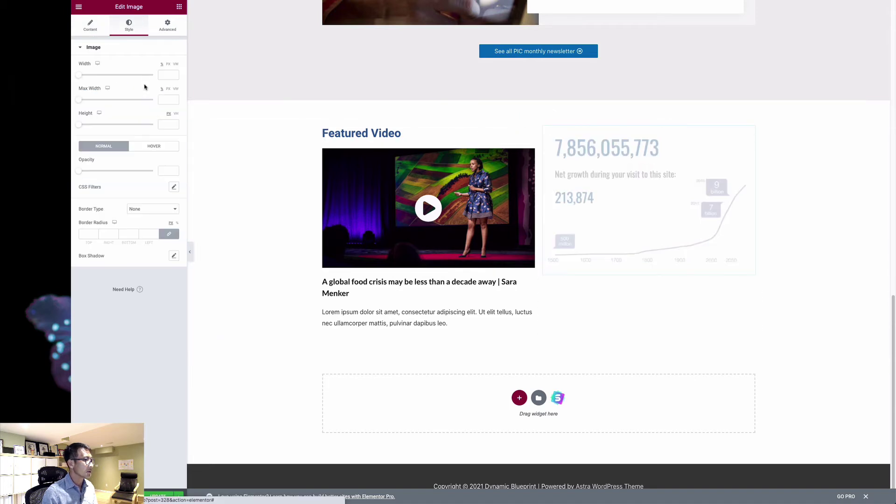
left_click(167, 25)
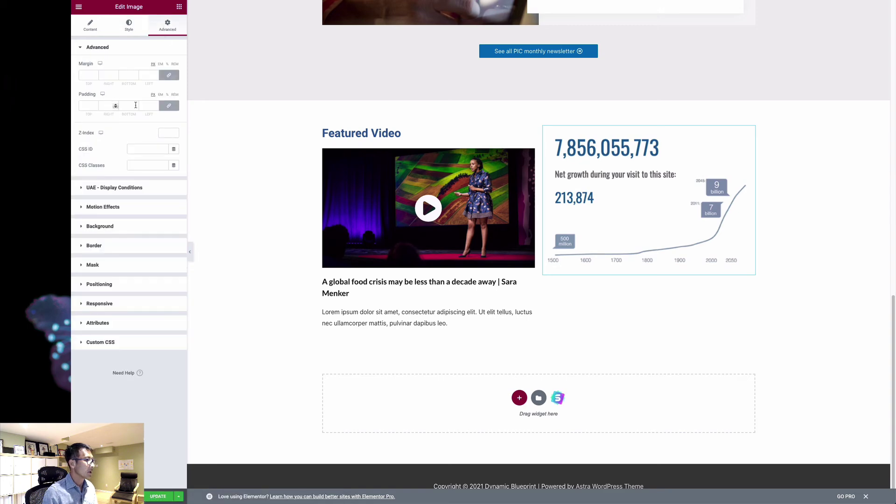
left_click(168, 105)
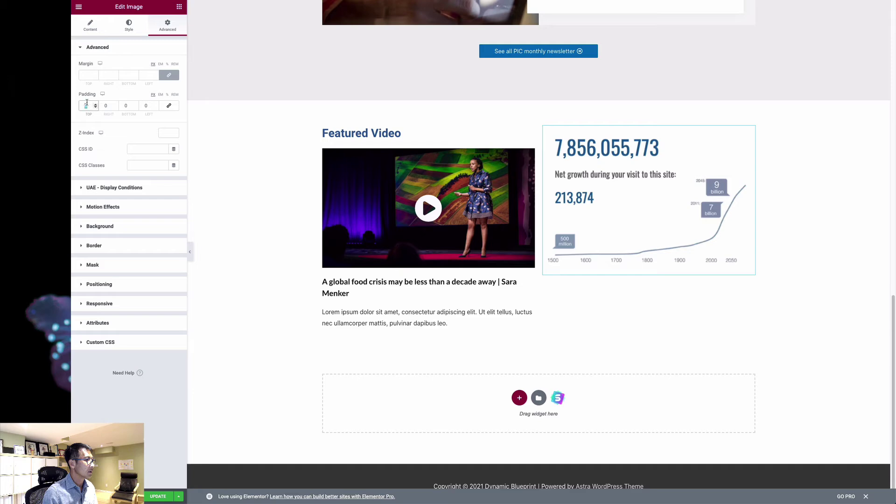
type("55")
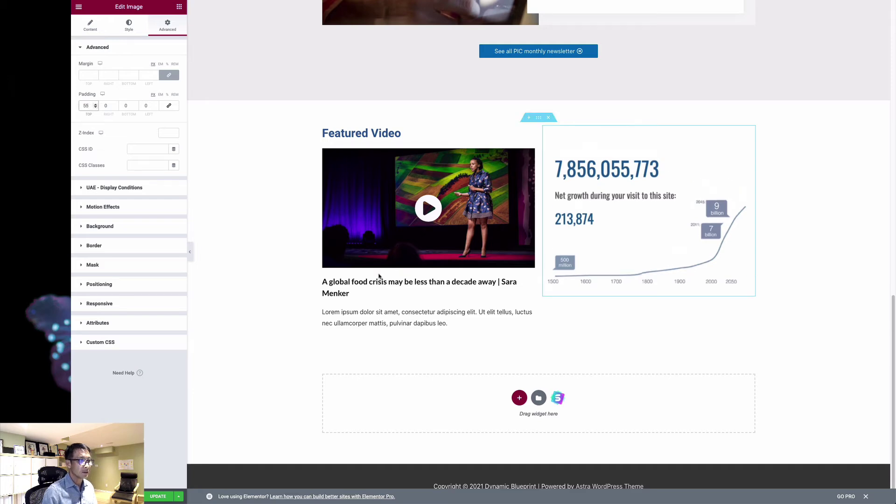
Duplicate the "See all PIC monthly newsletter" button and move the copy below the posts in the PIC Newsroom section.
scroll(380, 280, "up", 5)
right_click(750, 305)
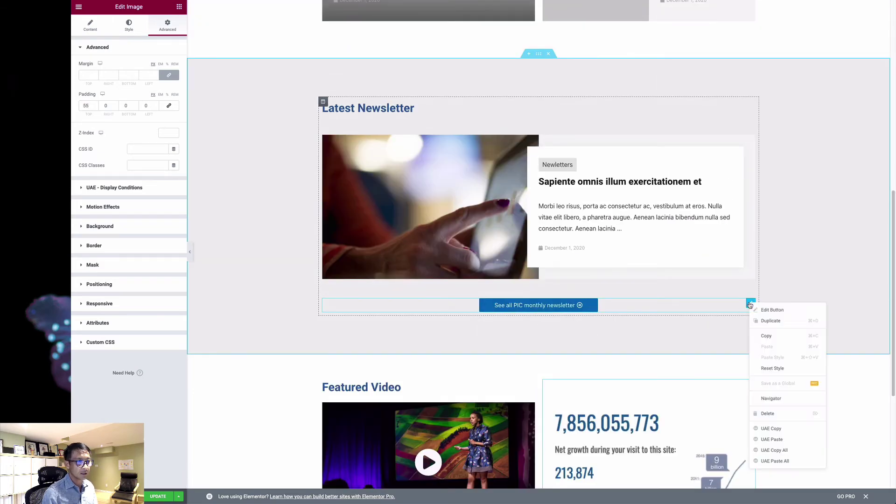
left_click(760, 317)
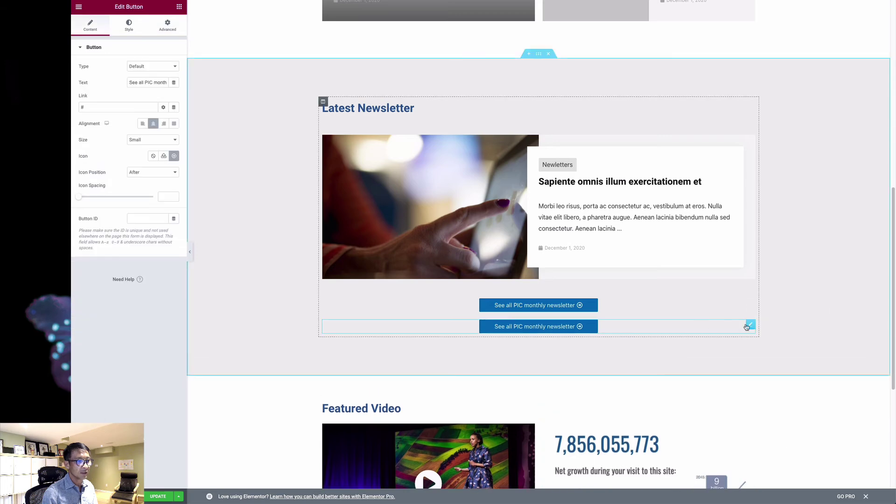
left_click_drag(730, 305, 479, 43)
scroll(526, 72, "up", 3)
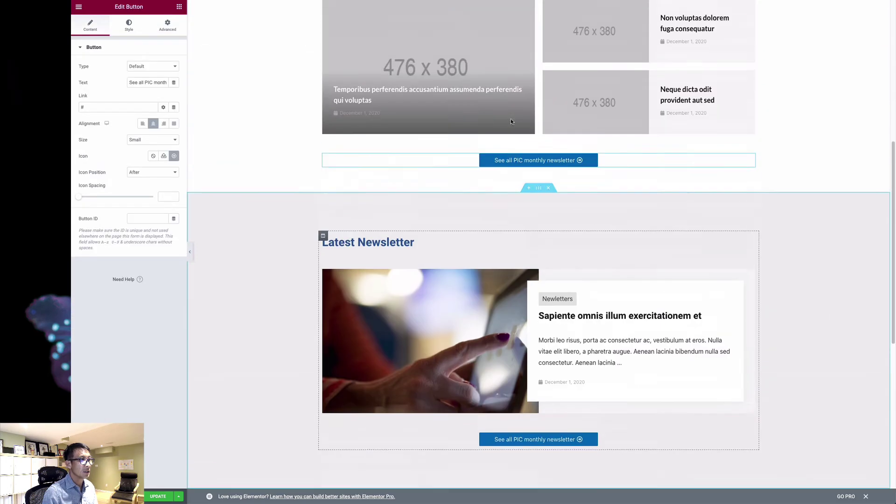
Change the text of the button below the PIC Newsroom posts to "See our newsoom".
left_click(522, 164)
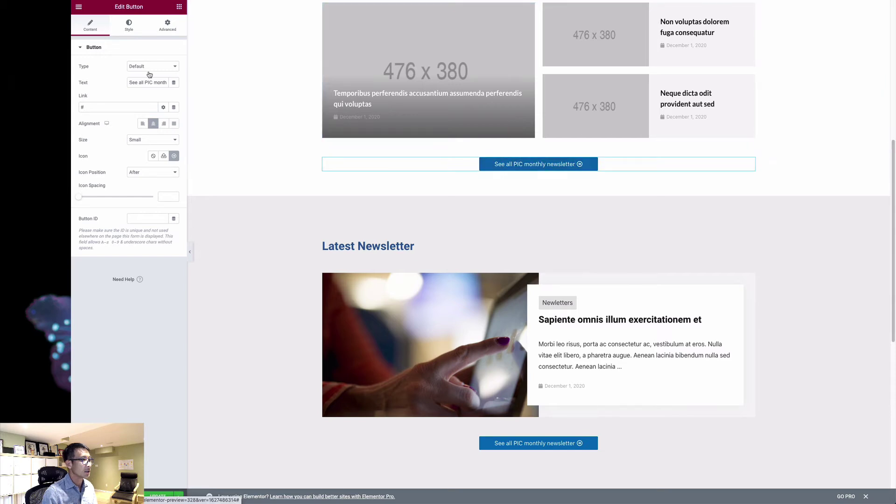
left_click_drag(156, 82, 191, 85)
key("BackSpace")
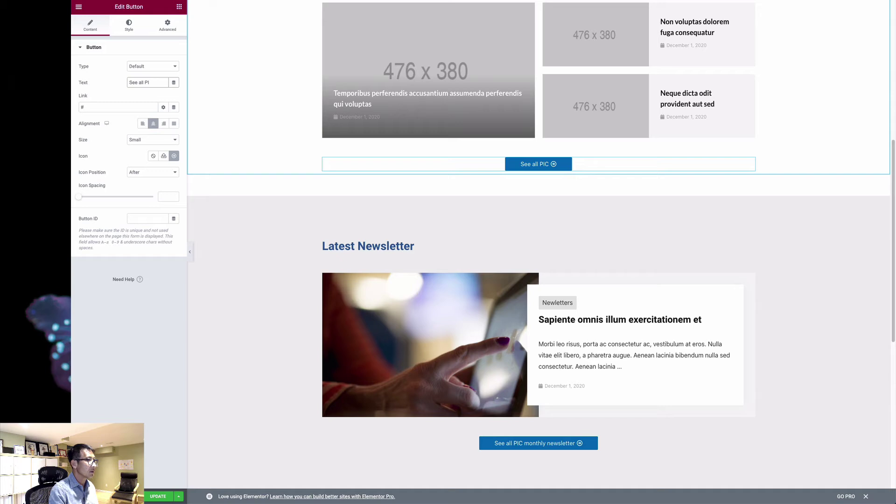
key("BackSpace")
key("BackSpace")
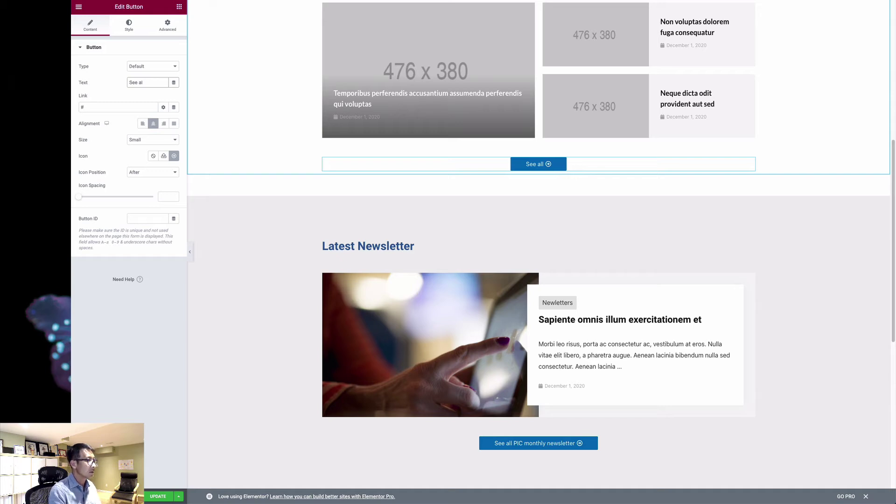
key("BackSpace")
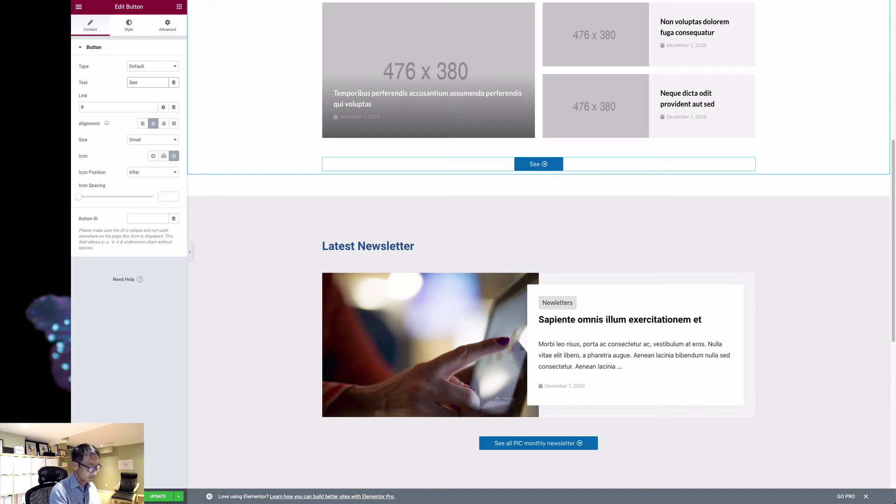
type("our newsoom")
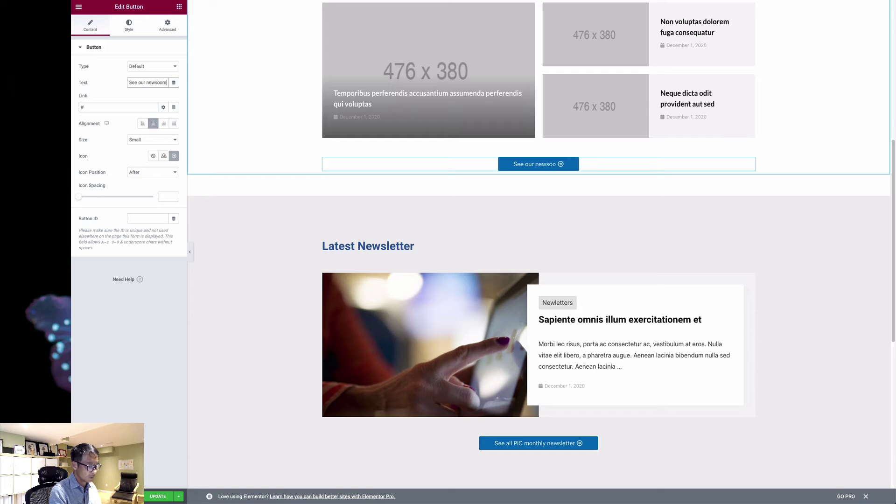
Duplicate the monthly newsletter button, move the copy below the Featured Video description, and align it left.
scroll(528, 233, "down", 8)
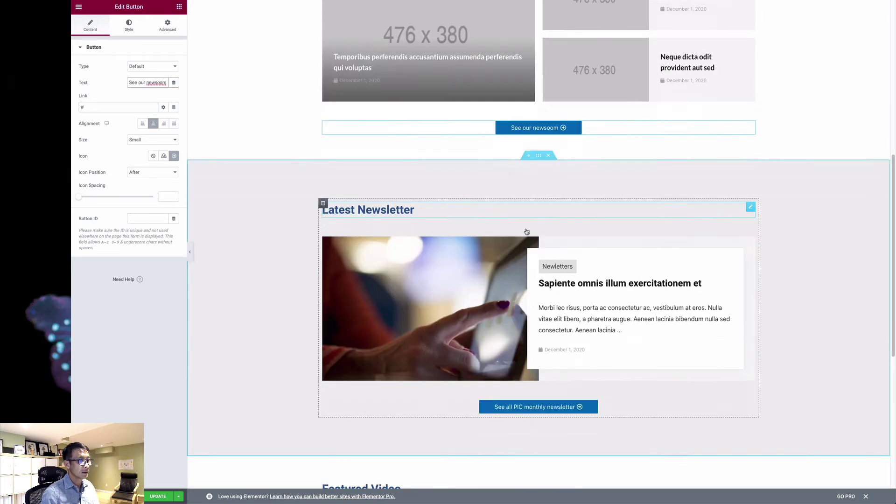
scroll(533, 234, "up", 1)
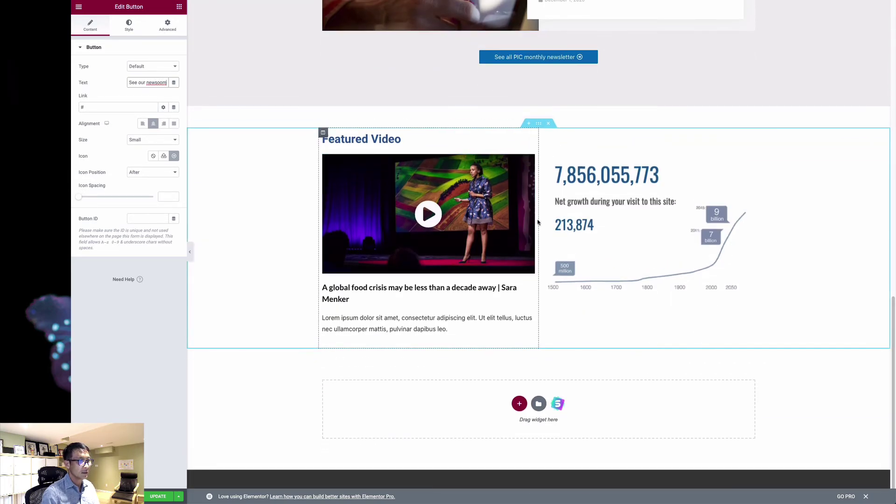
right_click(656, 55)
left_click(684, 78)
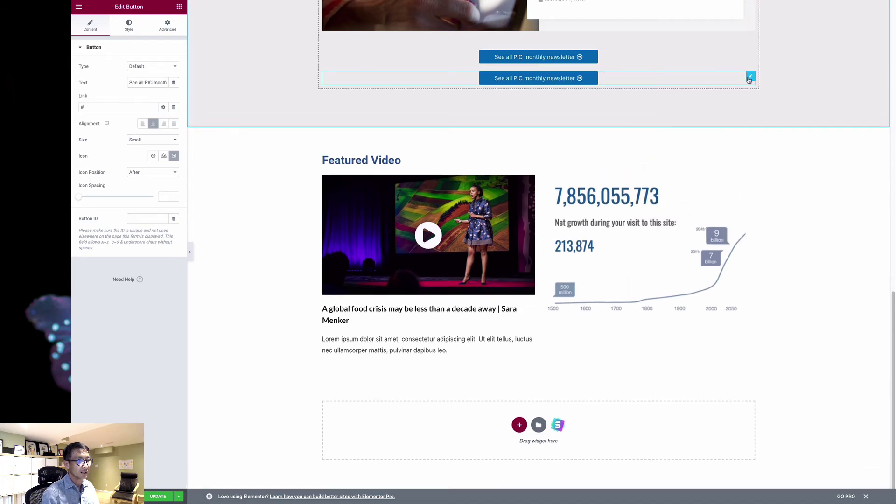
left_click_drag(750, 76, 414, 343)
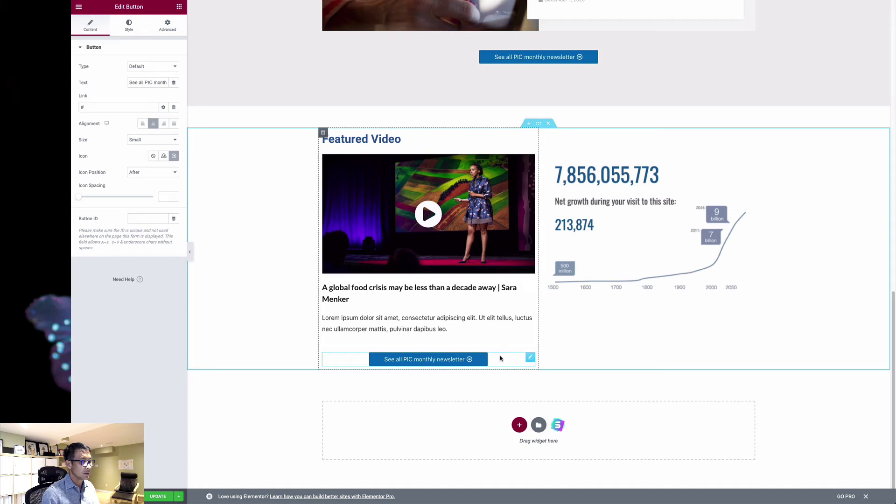
left_click(142, 124)
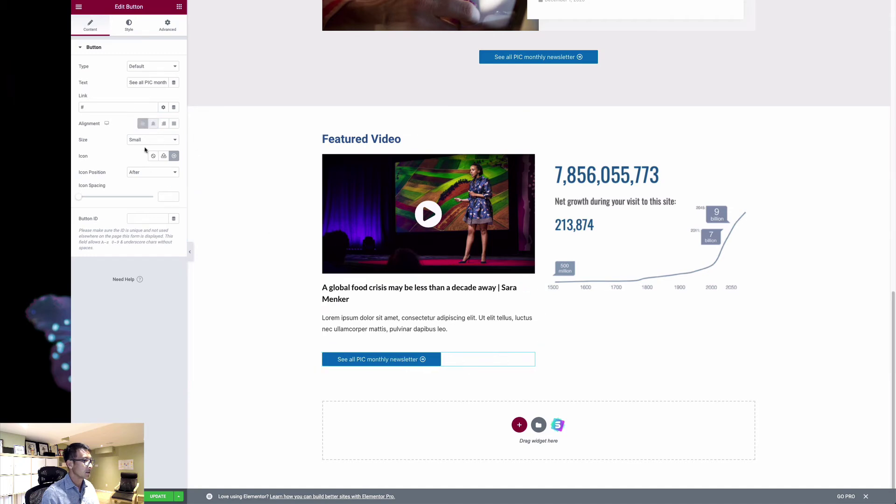
Set the text of the button in the Featured Video column to "PIC featured videos".
double_click(154, 82)
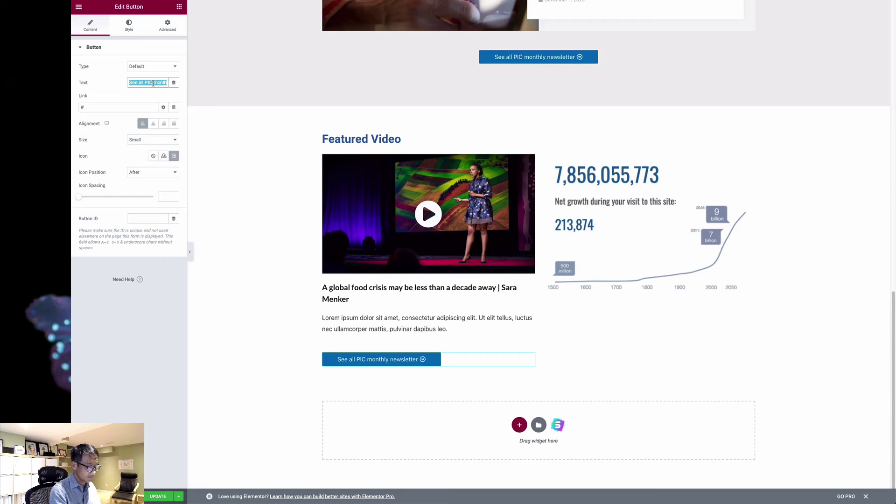
type("PIC Featured")
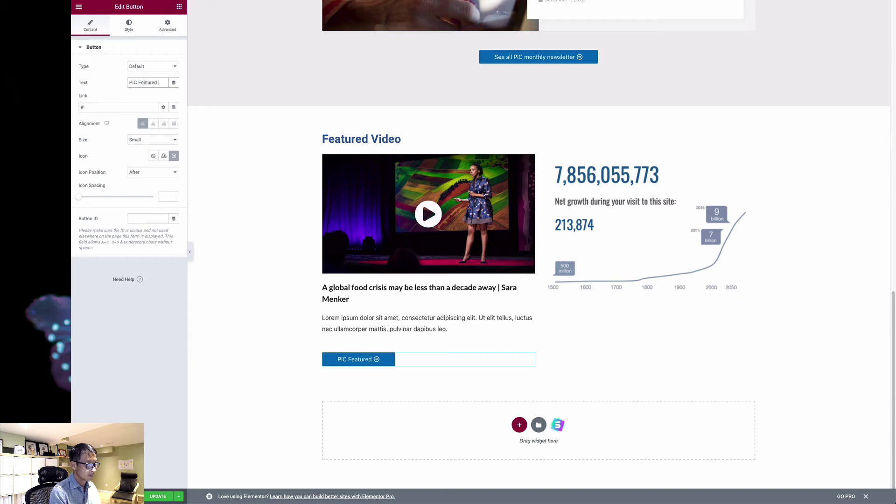
type("Videos")
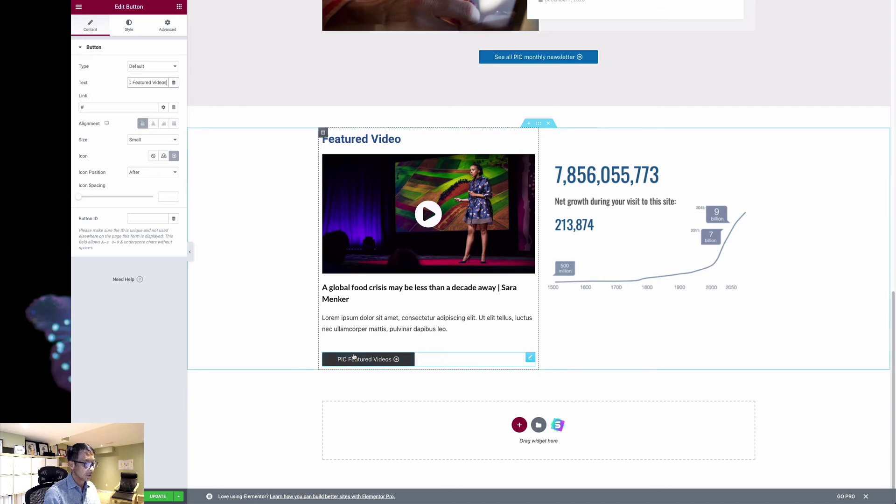
left_click(140, 83)
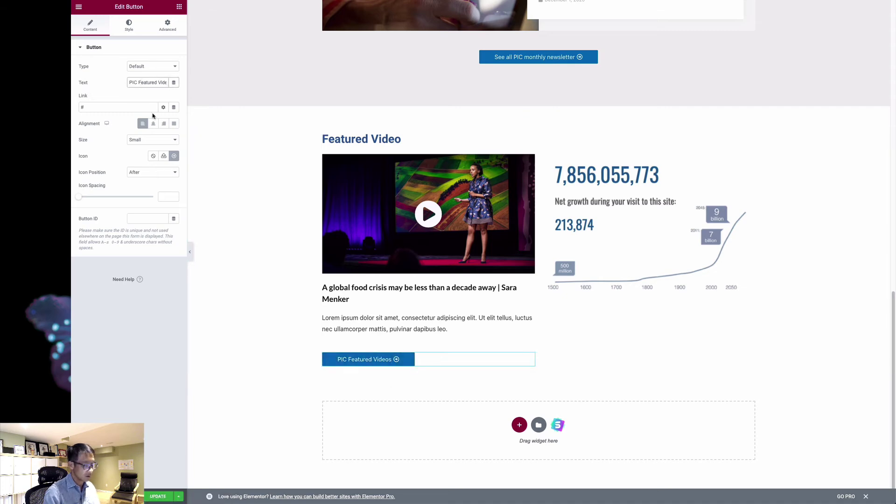
key("BackSpace")
type("f")
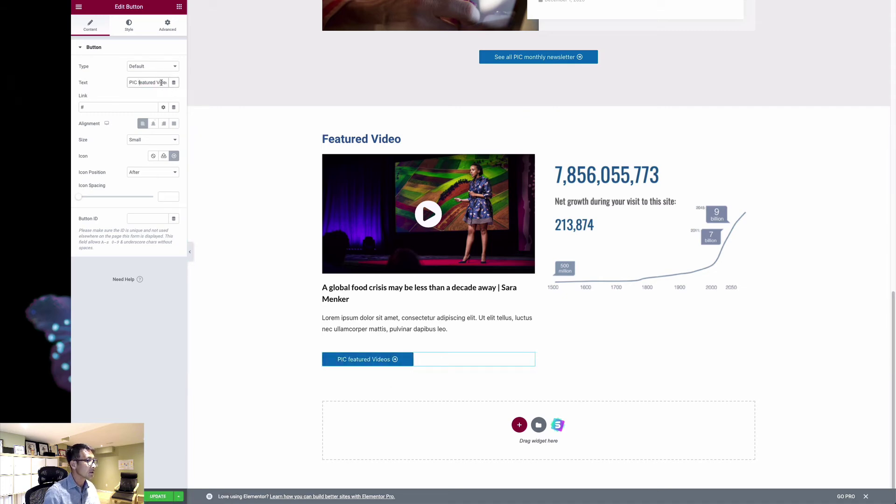
key("BackSpace")
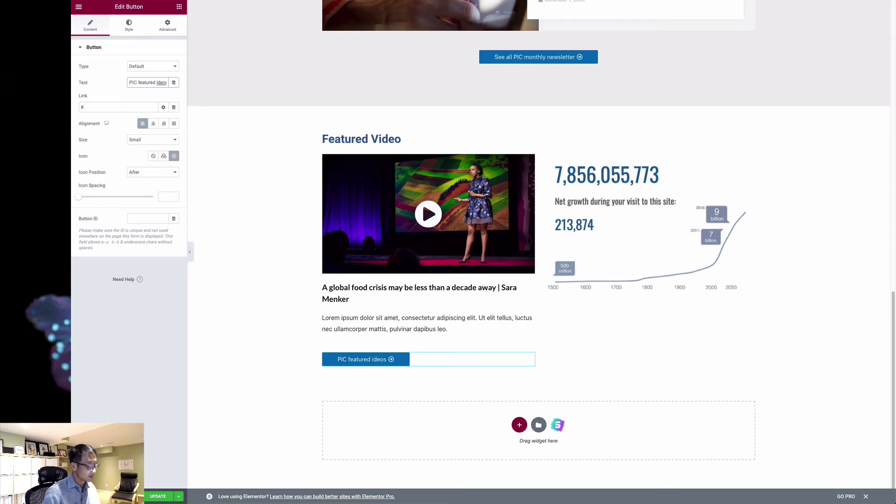
type("v")
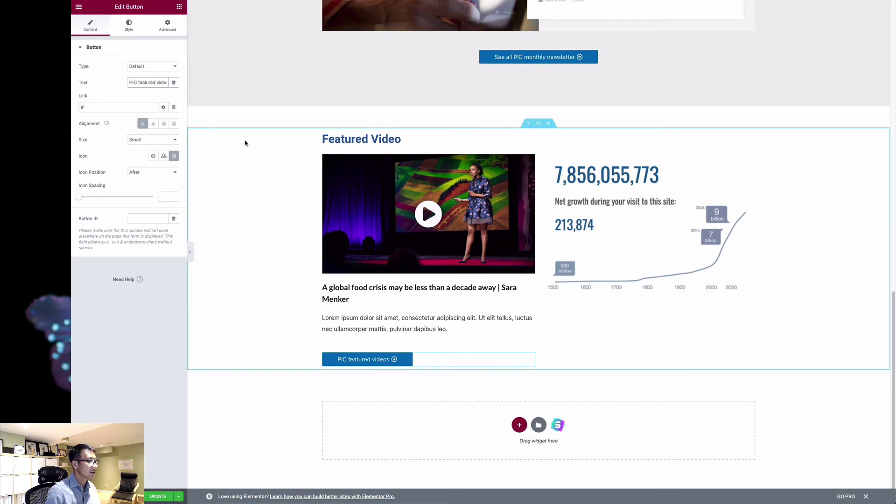
Review the buttons and layout of the PIC Newsroom, Latest Newsletter and Featured Video sections.
scroll(587, 350, "down", 1)
scroll(593, 346, "up", 10)
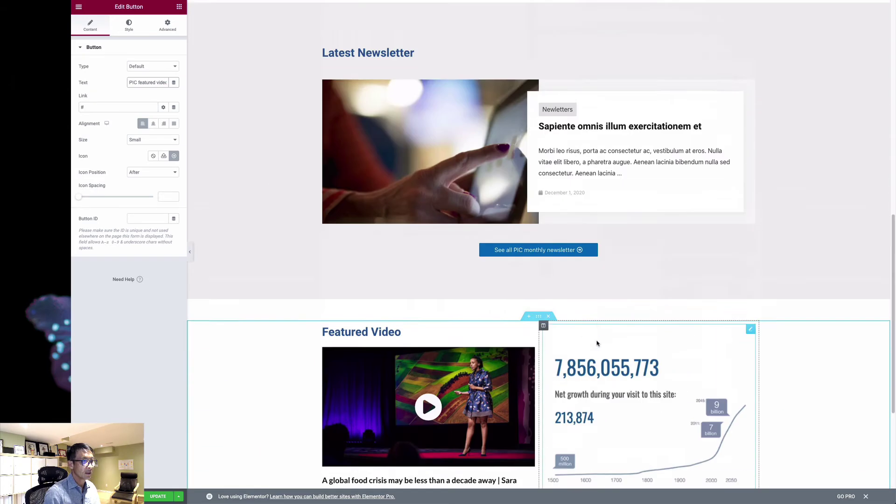
scroll(596, 340, "down", 1)
scroll(561, 253, "down", 8)
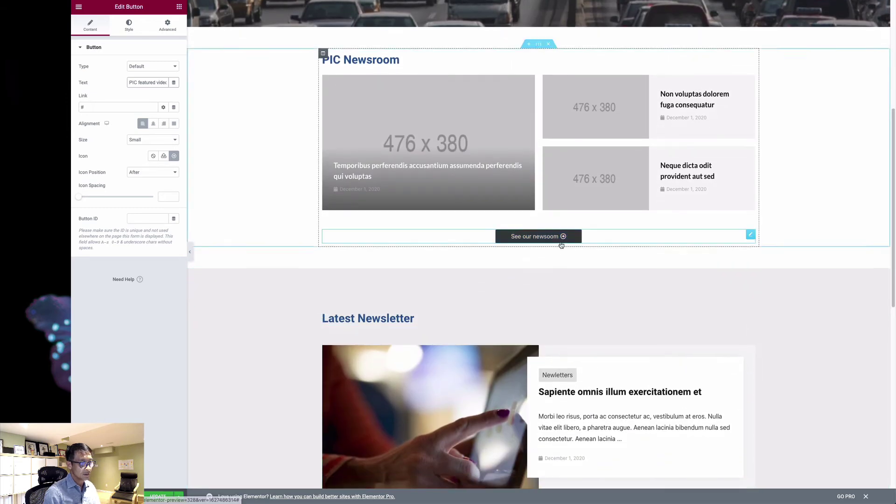
scroll(507, 323, "down", 3)
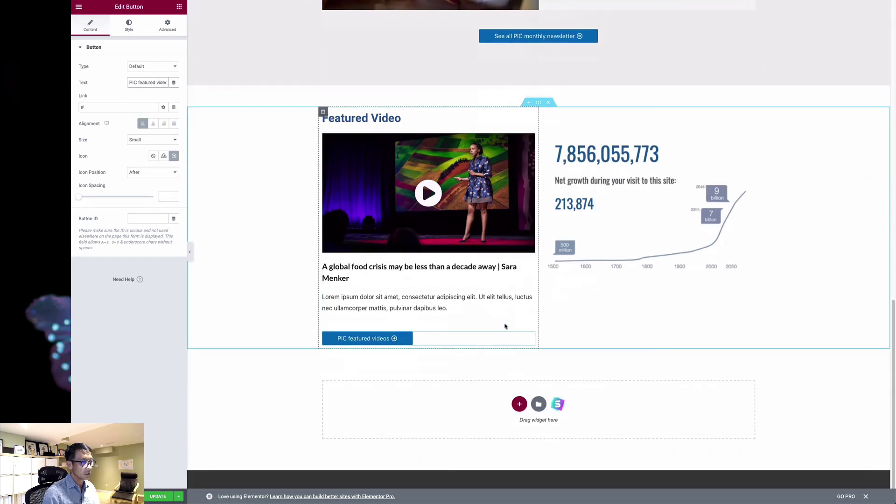
scroll(605, 327, "up", 2)
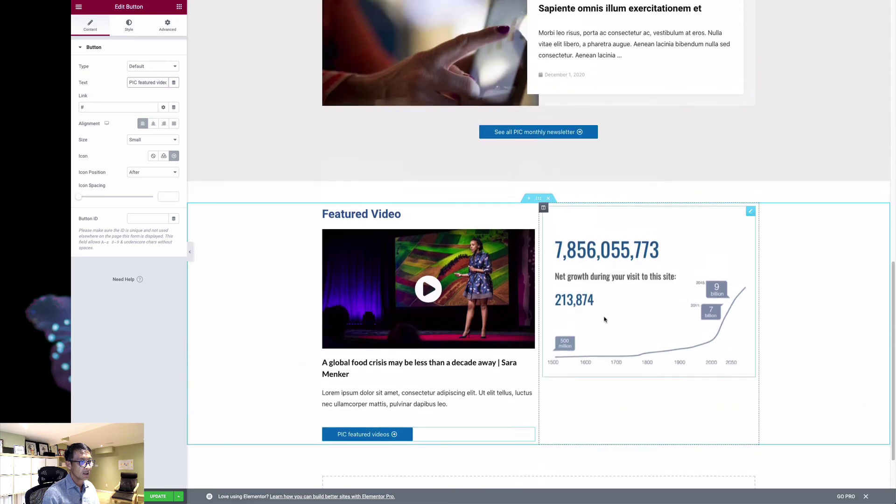
scroll(604, 308, "down", 3)
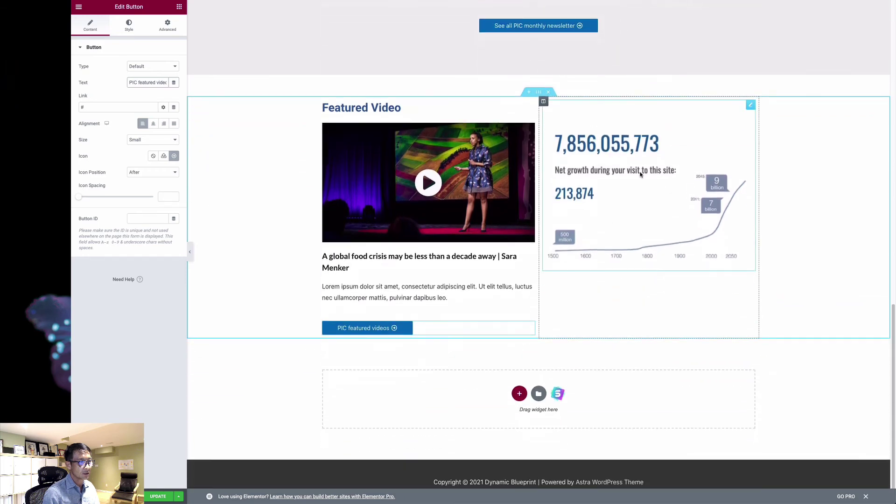
Widen the population chart column to about 51.6% and give it 33 px left padding with 0 on the other sides.
mouse_move(540, 161)
left_mouse_down()
mouse_move(509, 164)
mouse_move(531, 171)
left_mouse_up()
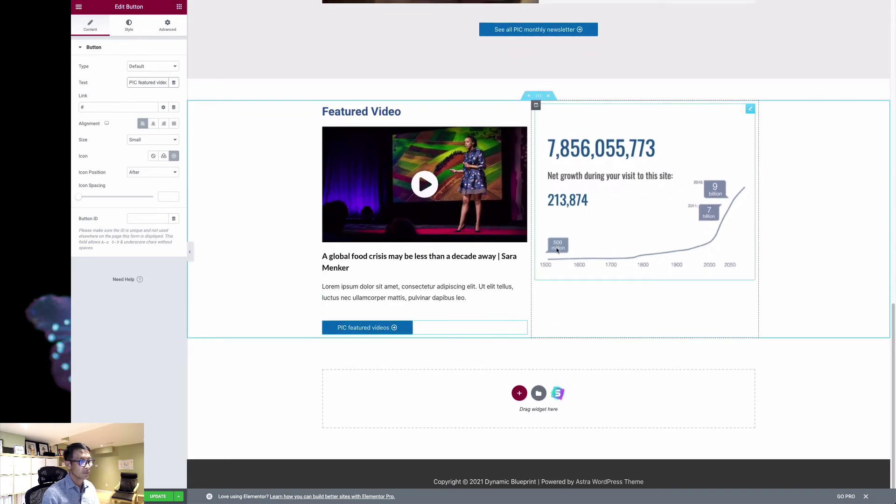
left_click(537, 106)
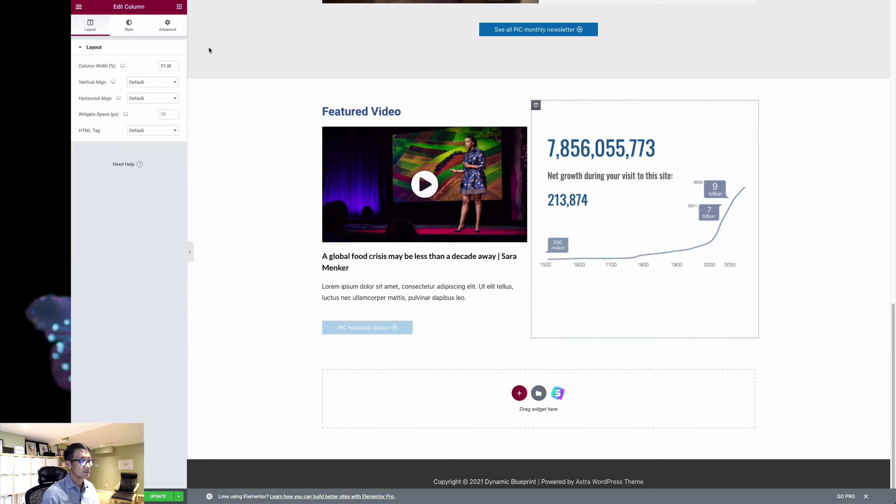
left_click(170, 27)
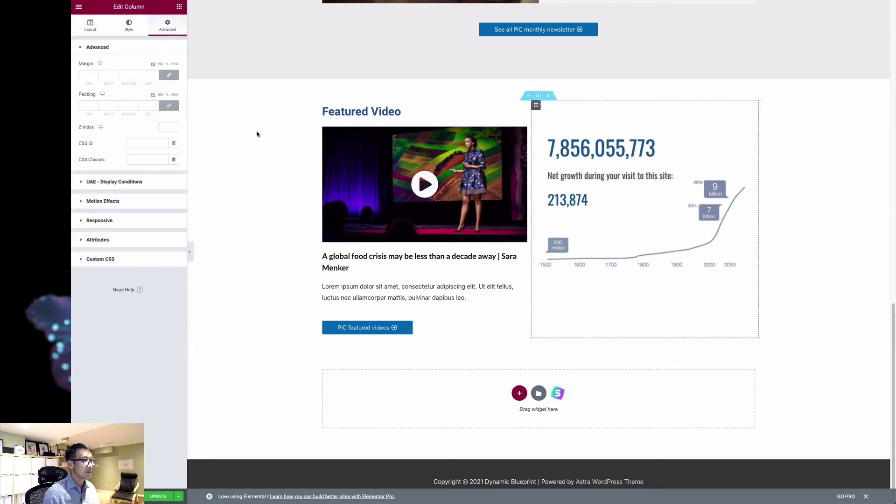
left_click(86, 106)
type("0")
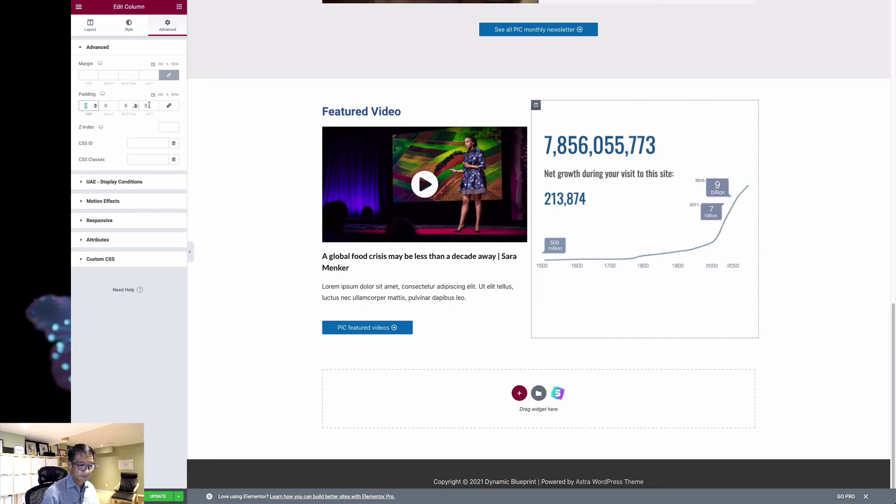
left_click(148, 105)
type("33")
Check the Our Honorary Patrons section on the existing Population Institute Canada site, then return to the page editor.
key("super+Tab")
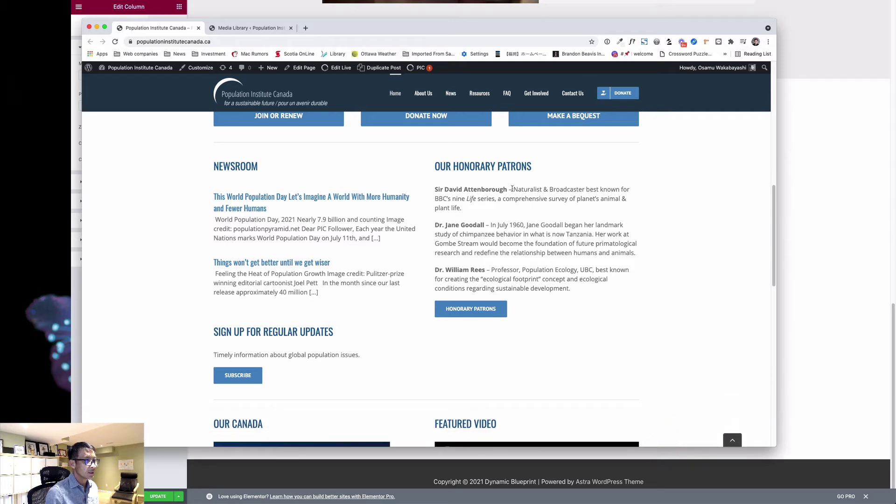
scroll(502, 186, "up", 1)
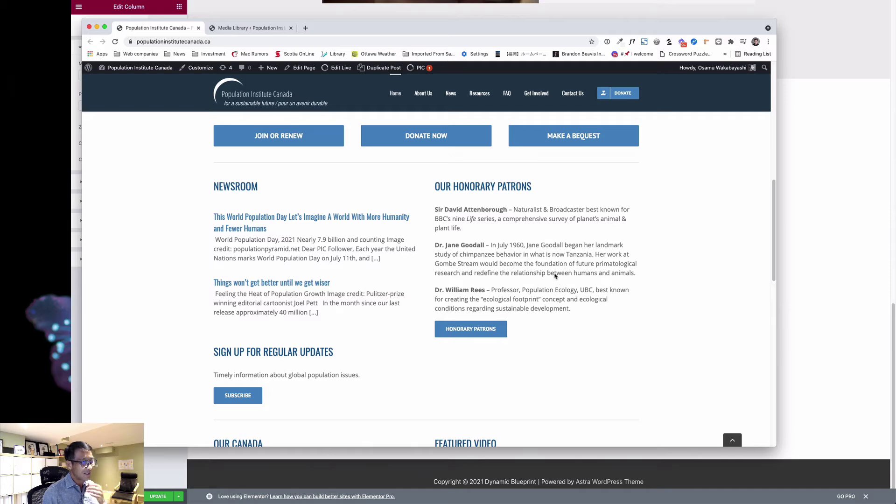
left_click_drag(683, 32, 2, 502)
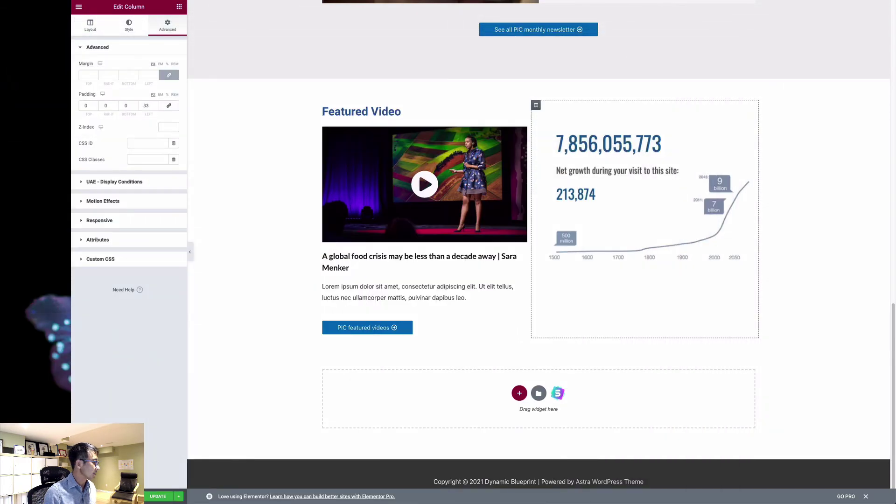
Import the template block with four portrait team cards on a light grey background below the Featured Video section.
left_click(559, 396)
left_click(559, 396)
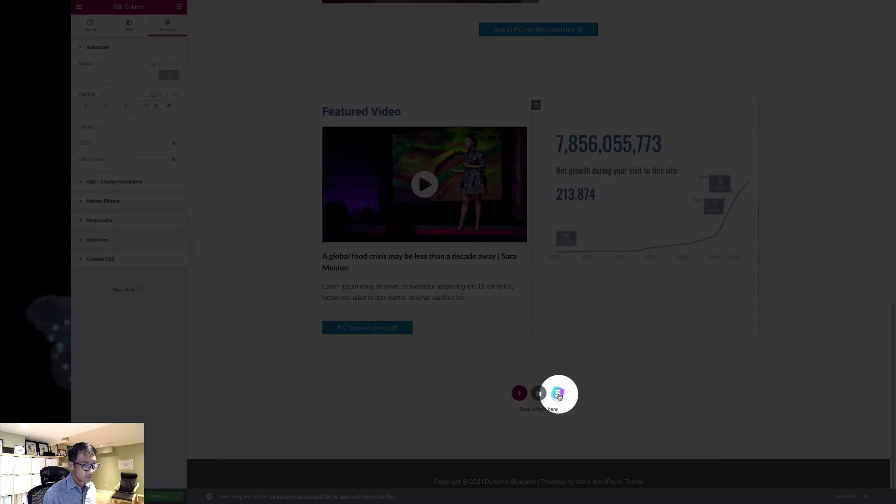
left_click(558, 396)
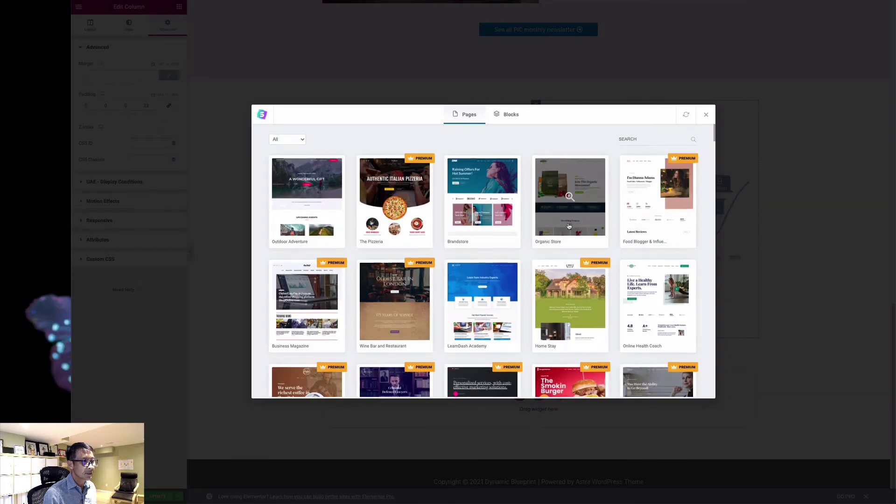
scroll(567, 213, "down", 7)
left_click(510, 116)
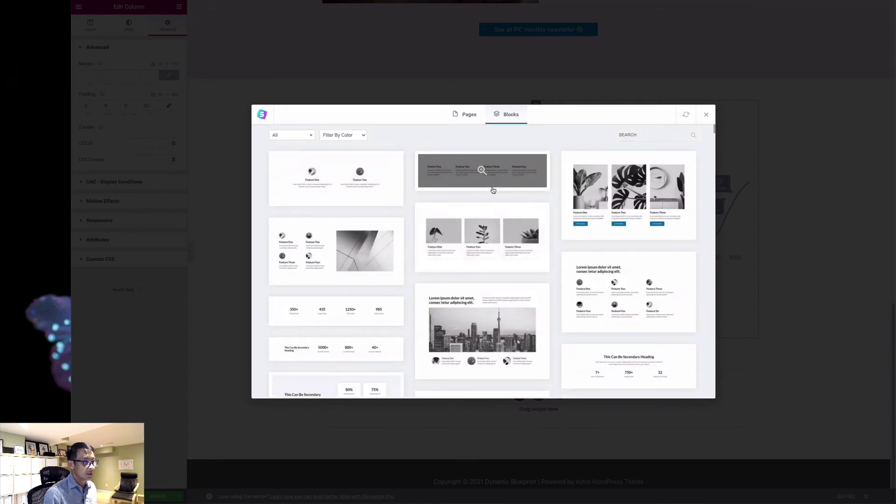
scroll(464, 263, "down", 2)
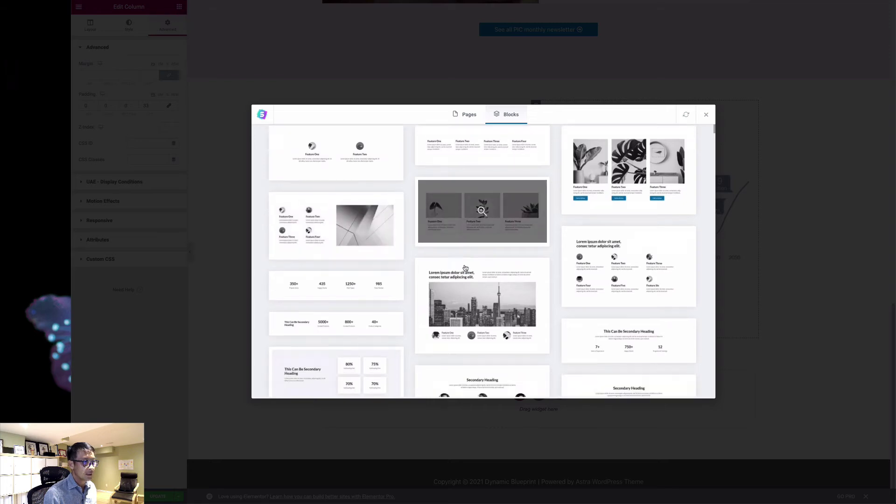
scroll(469, 265, "down", 3)
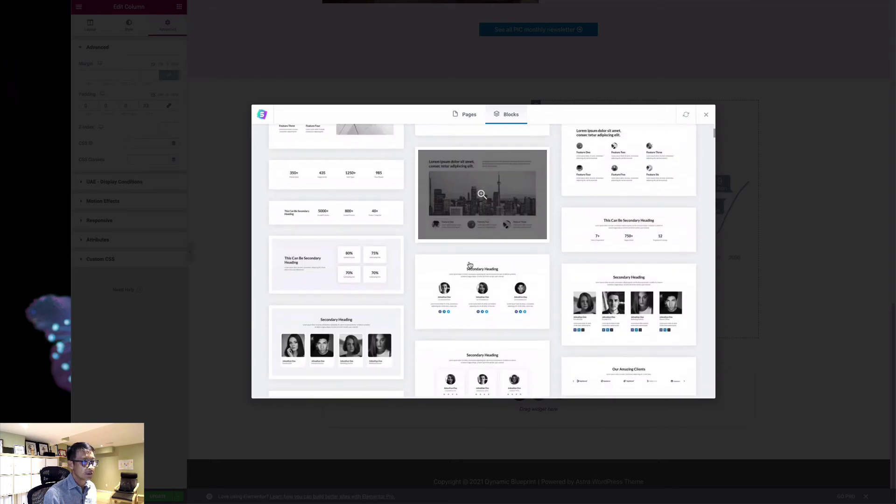
scroll(470, 265, "down", 1)
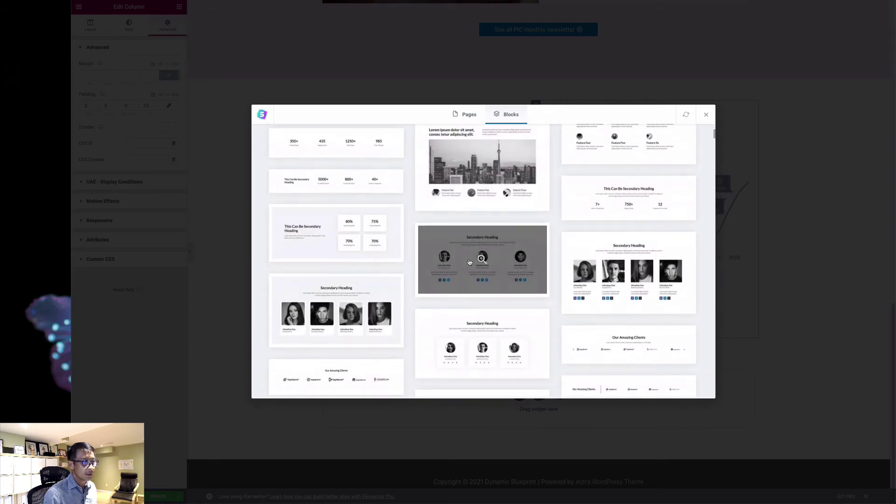
scroll(470, 261, "down", 1)
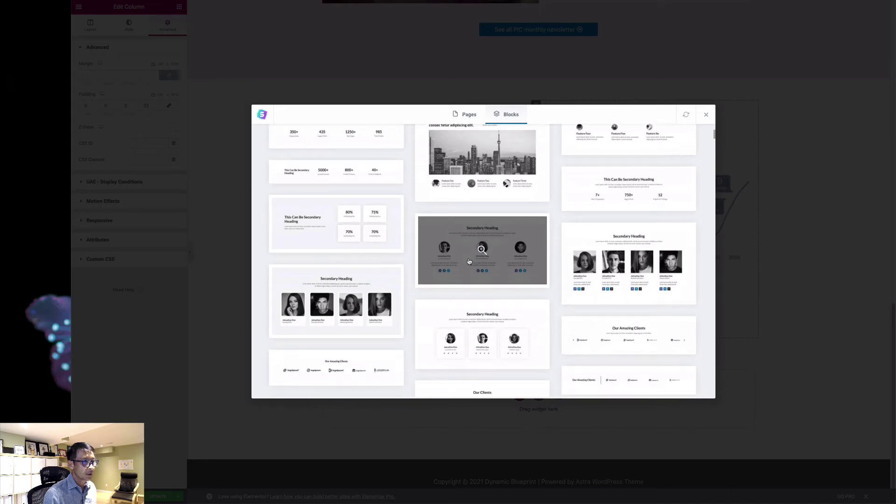
scroll(470, 262, "down", 1)
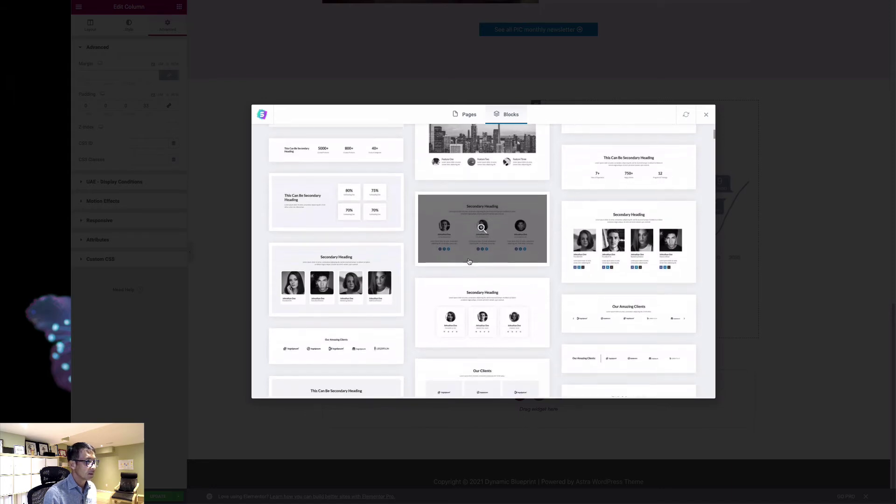
left_click(387, 276)
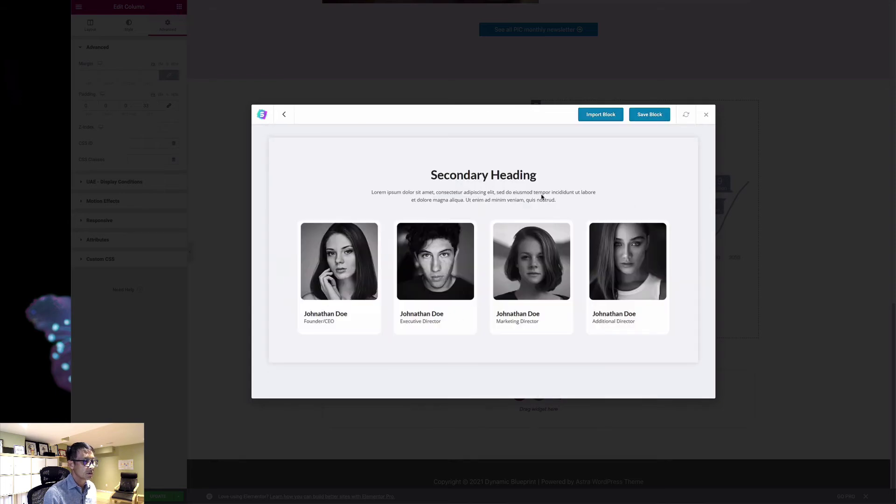
left_click(608, 118)
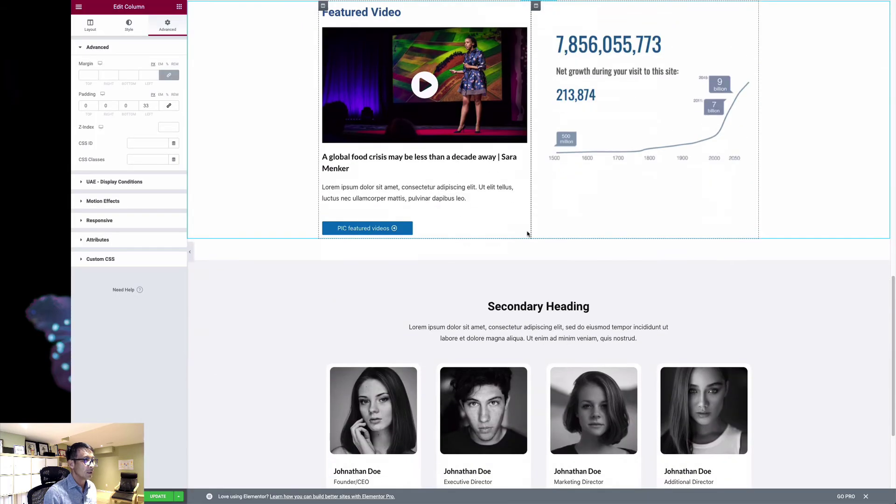
Change the imported team section's heading to "OUR HONORARY PATRONS".
left_click(544, 285)
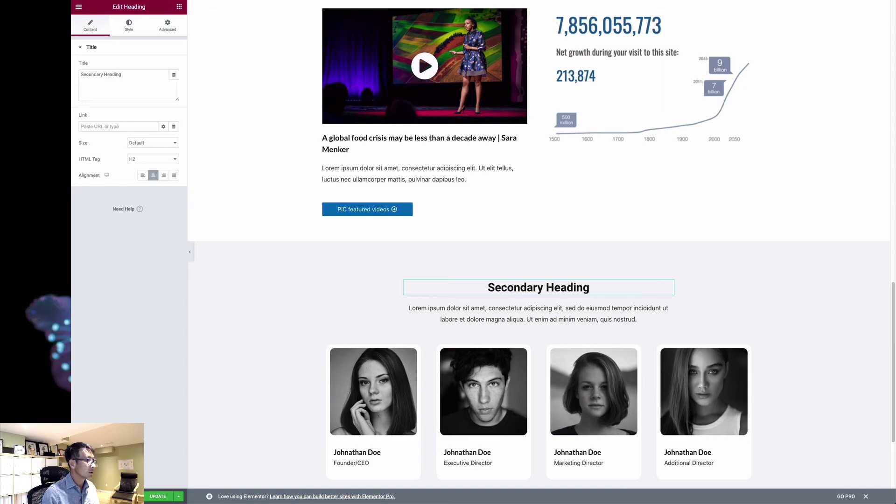
key("ctrl+a")
type("OUR HONORARY PATRONS")
Duplicate the Featured Video heading, move the copy above the team section's heading, and center it.
scroll(439, 191, "up", 9)
scroll(439, 189, "down", 6)
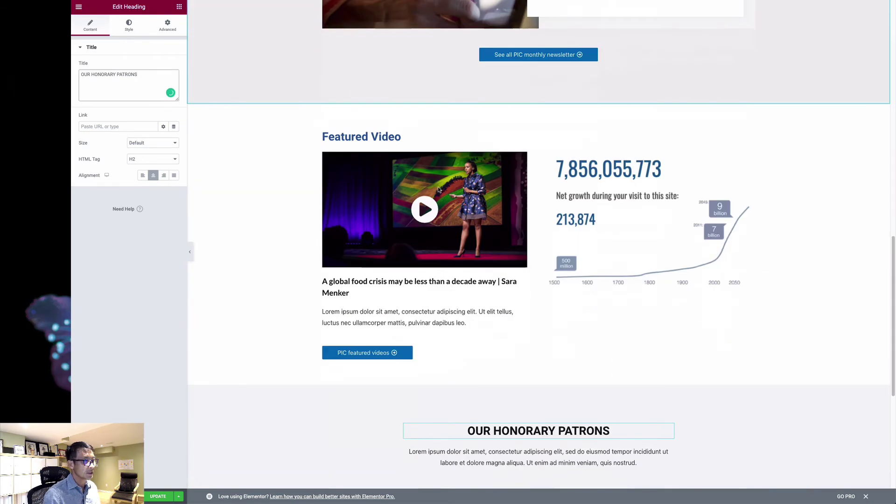
scroll(439, 189, "down", 3)
scroll(495, 85, "up", 3)
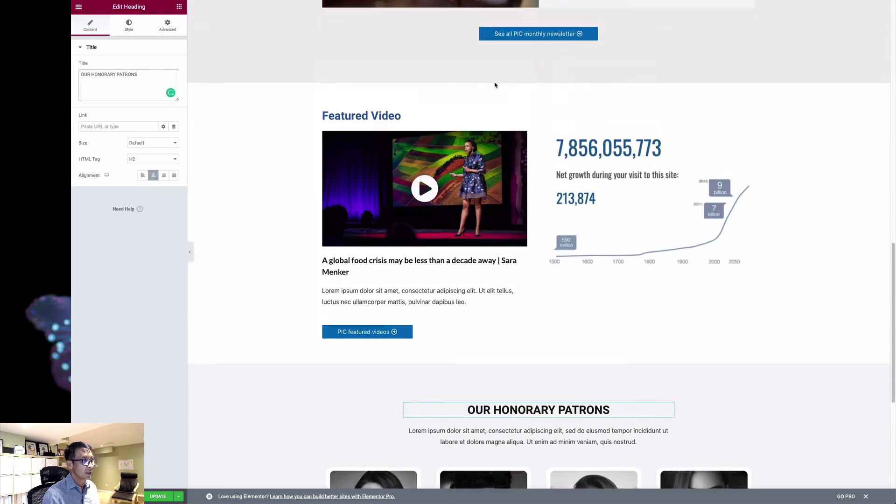
right_click(522, 112)
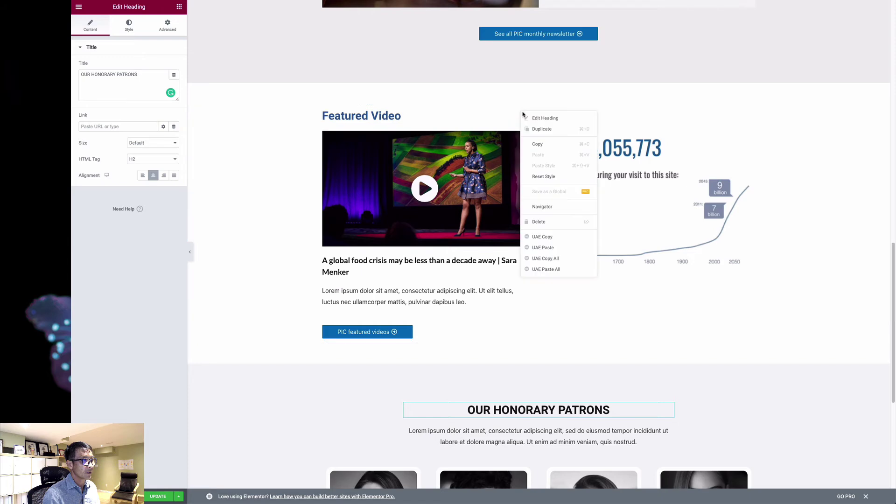
left_click(536, 135)
scroll(530, 142, "down", 1)
left_click_drag(523, 114, 549, 410)
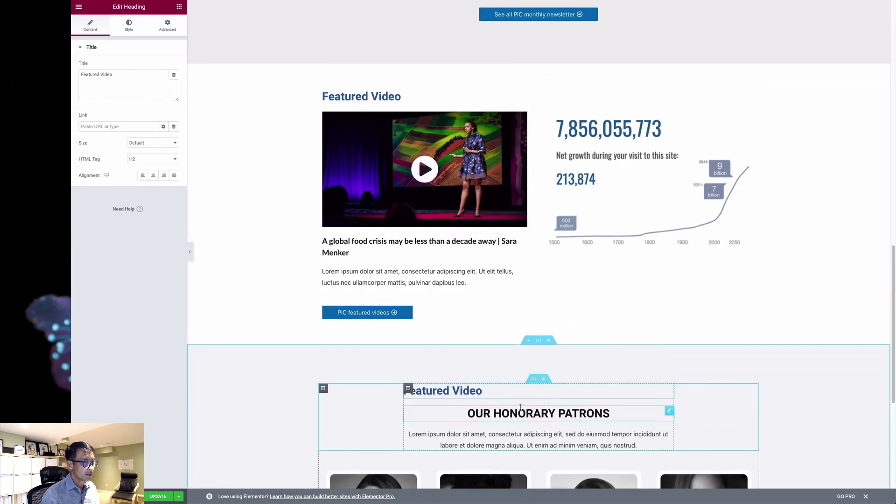
left_click(154, 175)
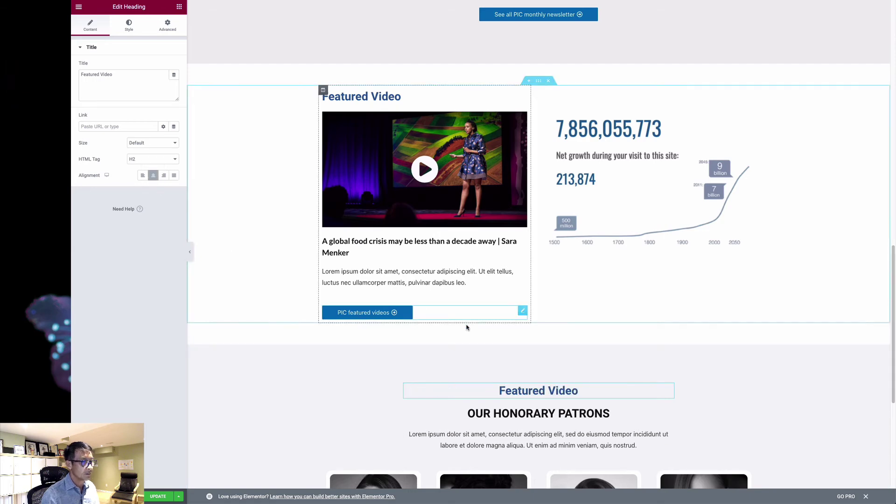
Set the copied heading's text to "Our Honorary Patrons" and delete the original black uppercase heading below it.
triple_click(581, 390)
type("Ou")
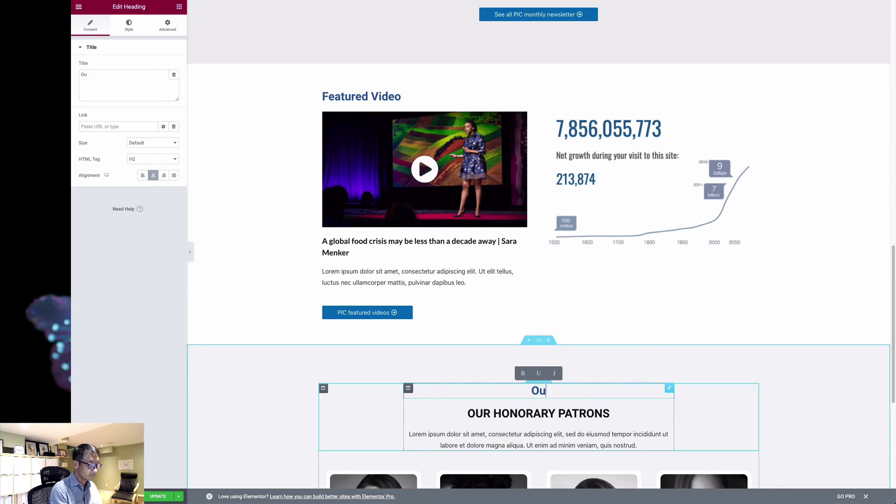
type("r Honorary Patrons")
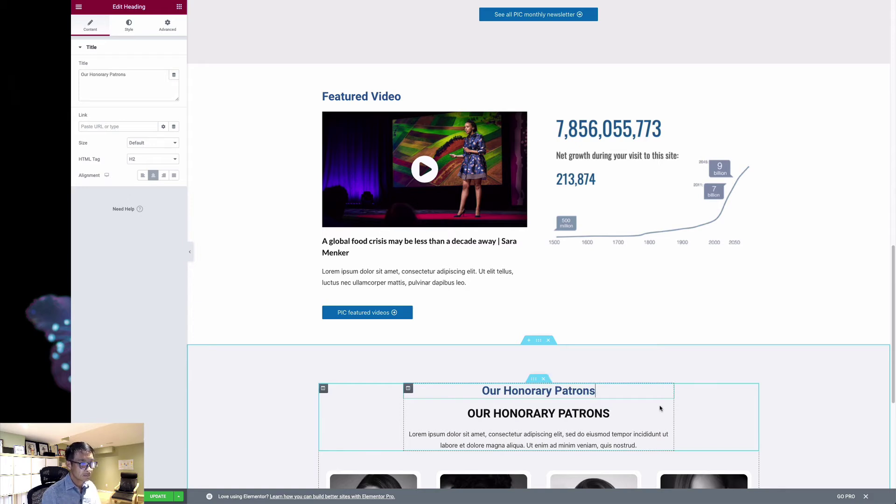
right_click(669, 411)
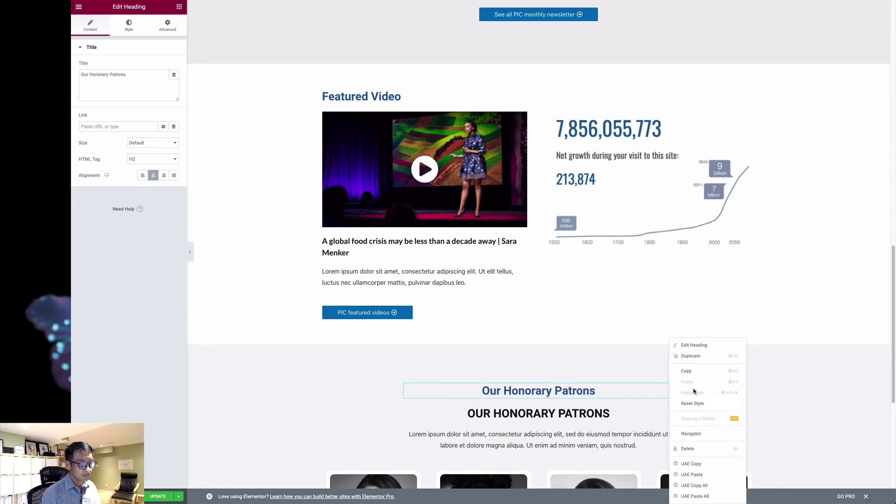
left_click(714, 449)
Duplicate the monthly newsletter button and move the copy below the four cards in the Our Honorary Patrons section.
scroll(615, 424, "down", 6)
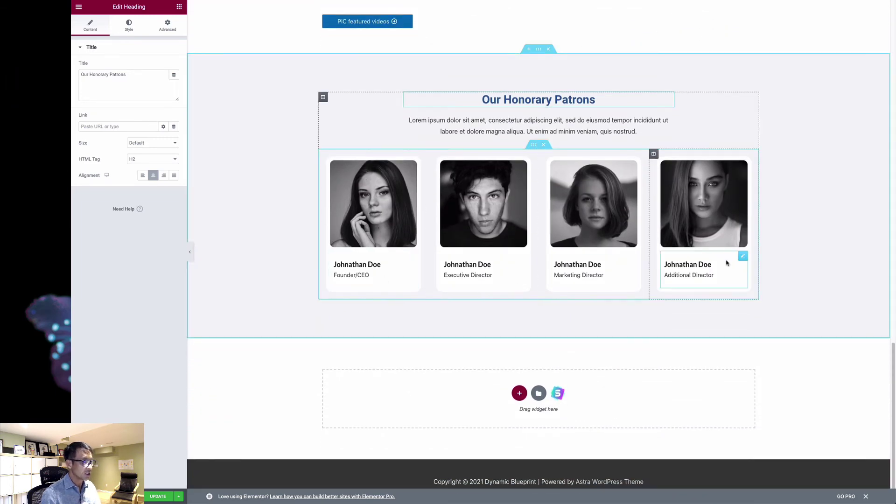
scroll(520, 290, "up", 8)
right_click(625, 112)
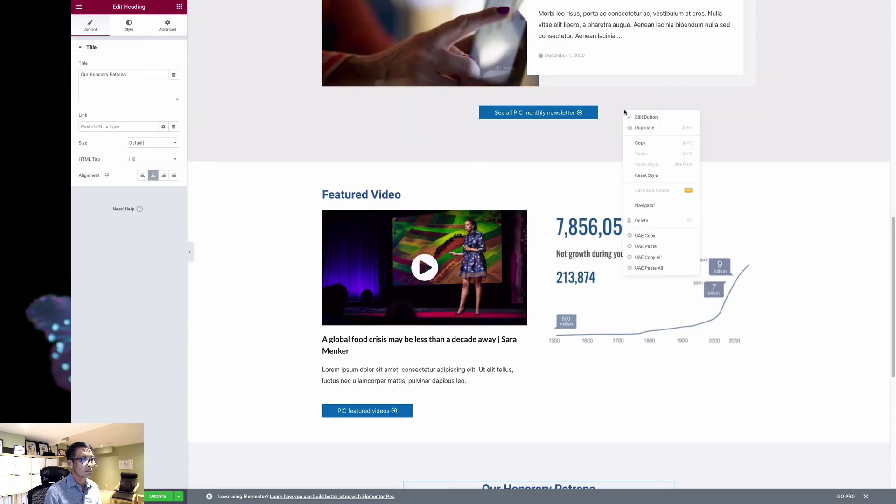
left_click(645, 128)
scroll(644, 75, "down", 2)
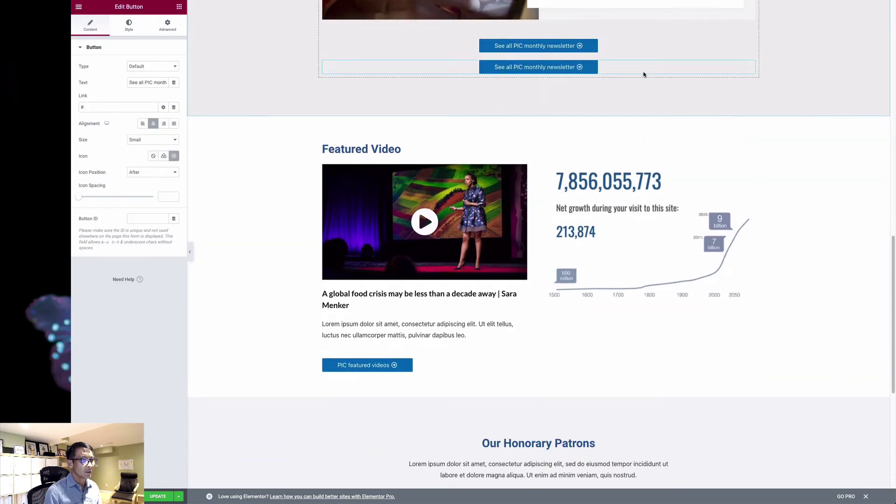
left_click_drag(643, 74, 538, 395)
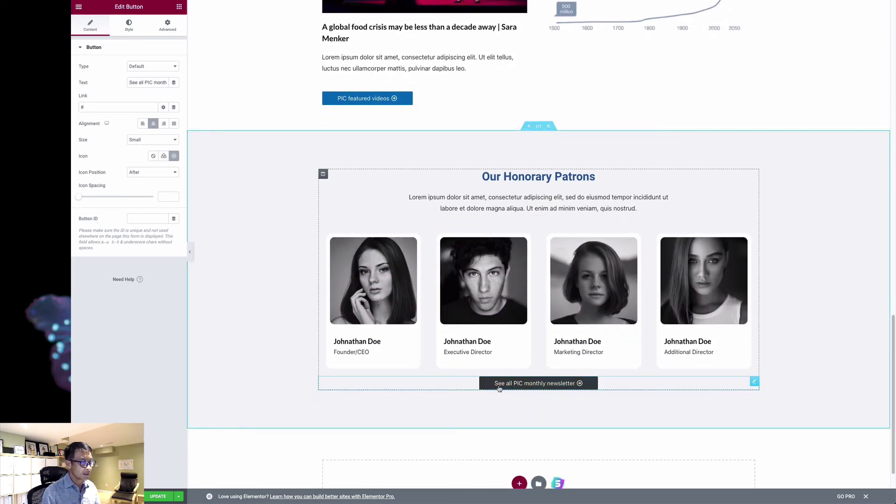
Set the text of the button below the patron cards to "See all PIC patrons".
left_click(155, 80)
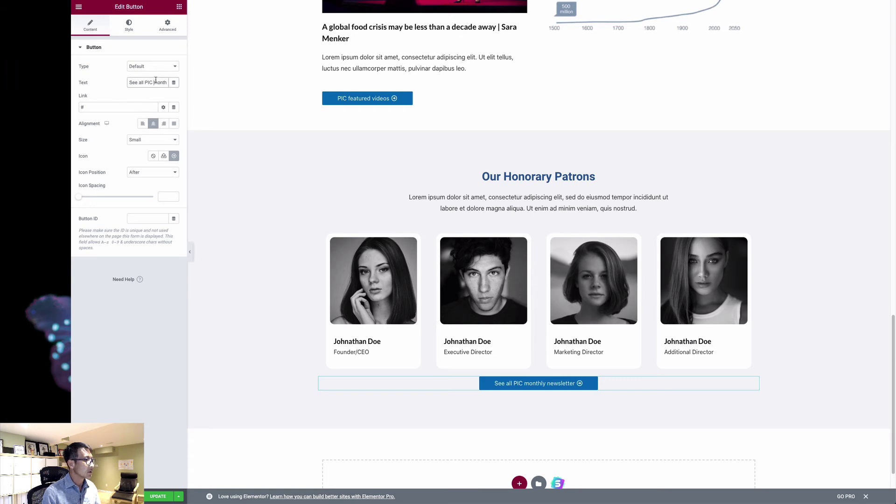
type("patrons")
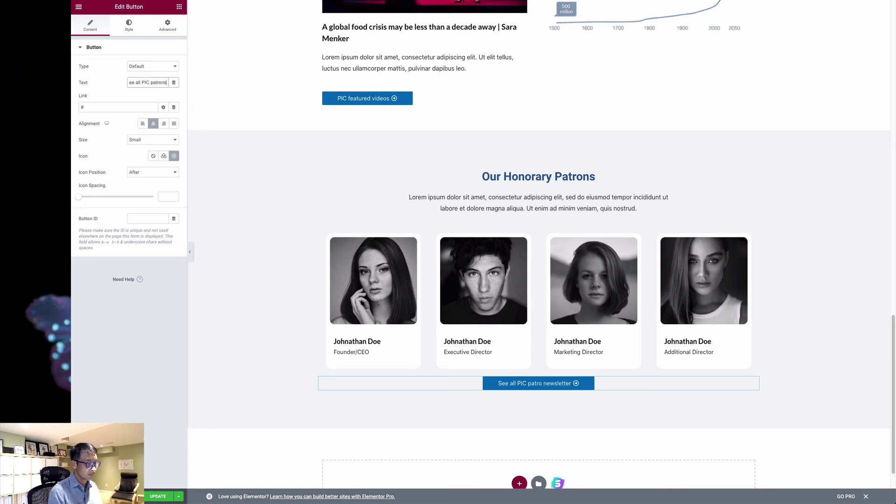
key("End")
key("BackSpace")
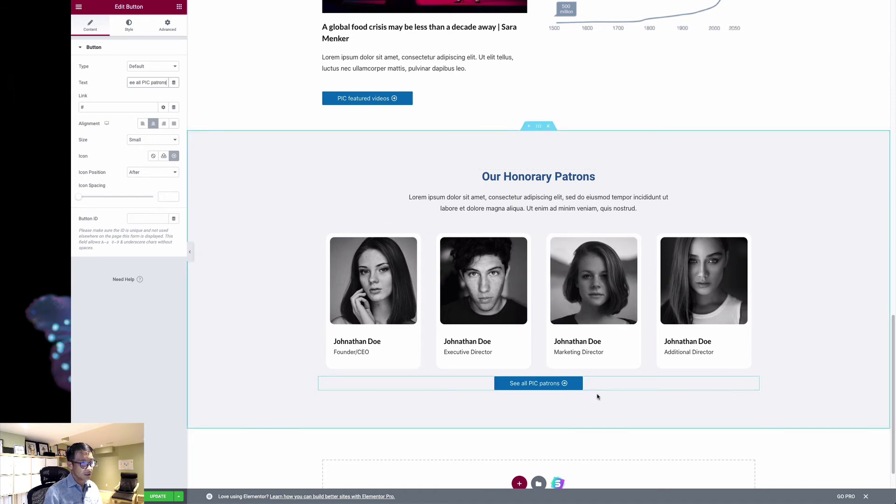
left_click(112, 110)
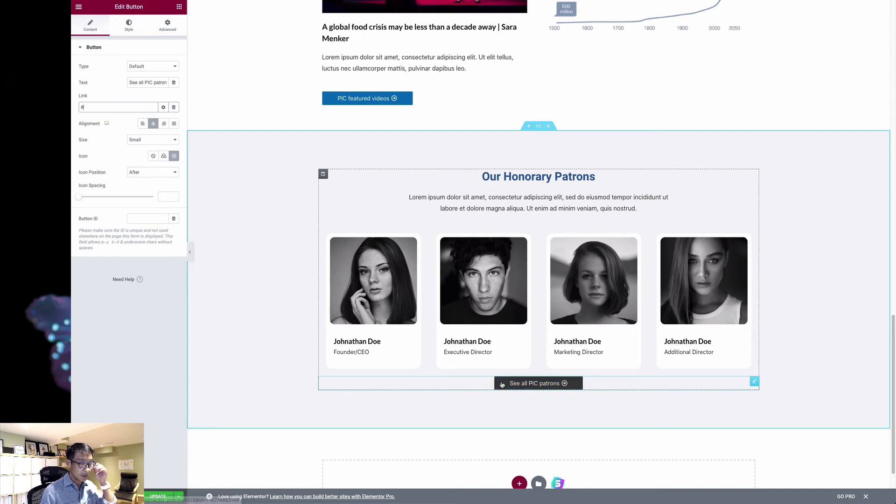
Switch to the browser window with the existing Population Institute Canada site and open the homepage's Our Canada article.
scroll(499, 398, "up", 1)
key("super+grave")
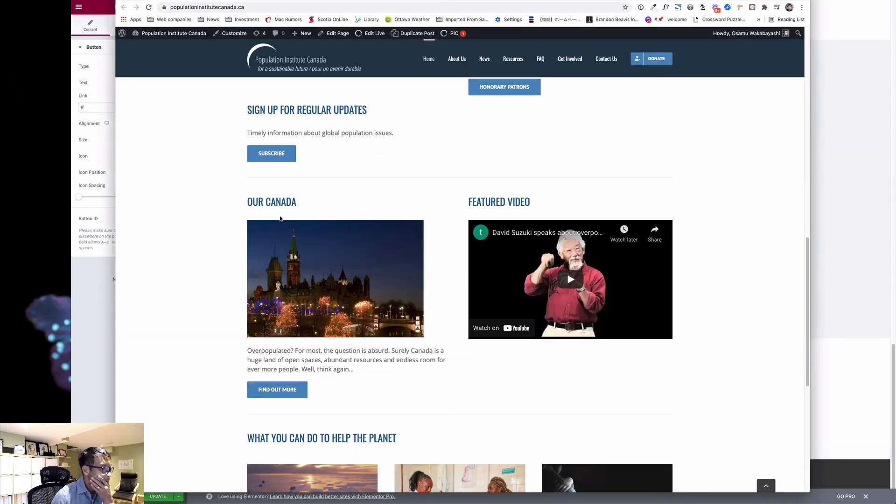
scroll(287, 277, "down", 2)
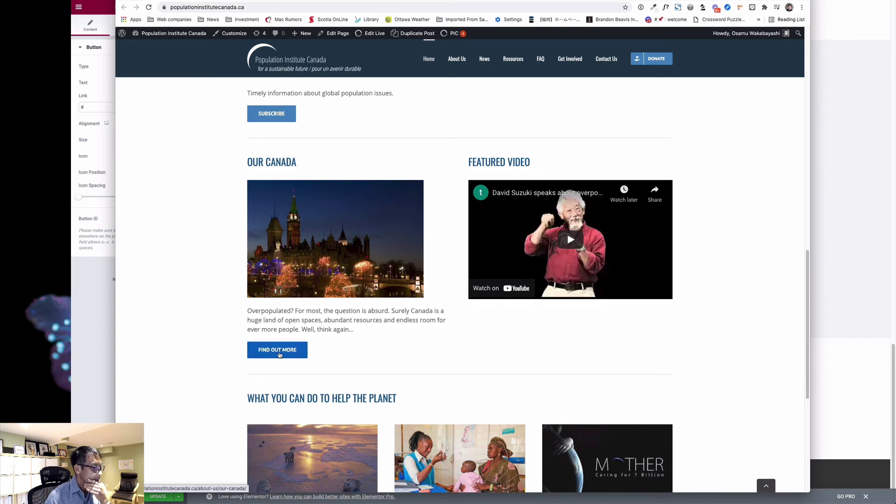
left_click(279, 354)
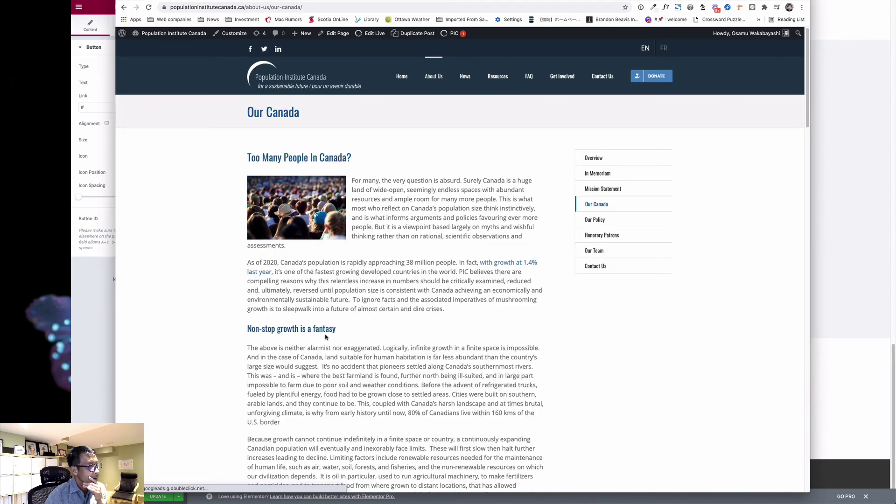
Examine the Our Canada article's section headings from start to end, including Water and Groundwater, as source material for the new page.
scroll(326, 337, "down", 2)
scroll(336, 334, "up", 2)
scroll(346, 331, "down", 5)
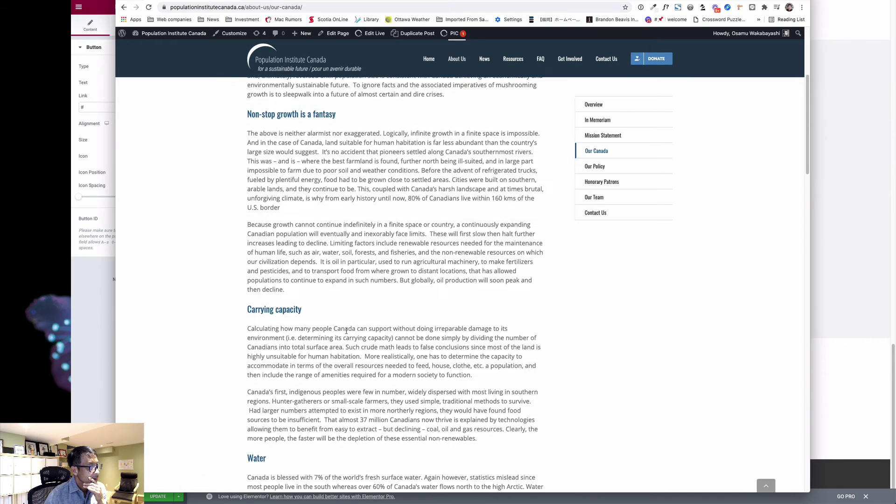
scroll(347, 331, "down", 4)
scroll(346, 331, "down", 1)
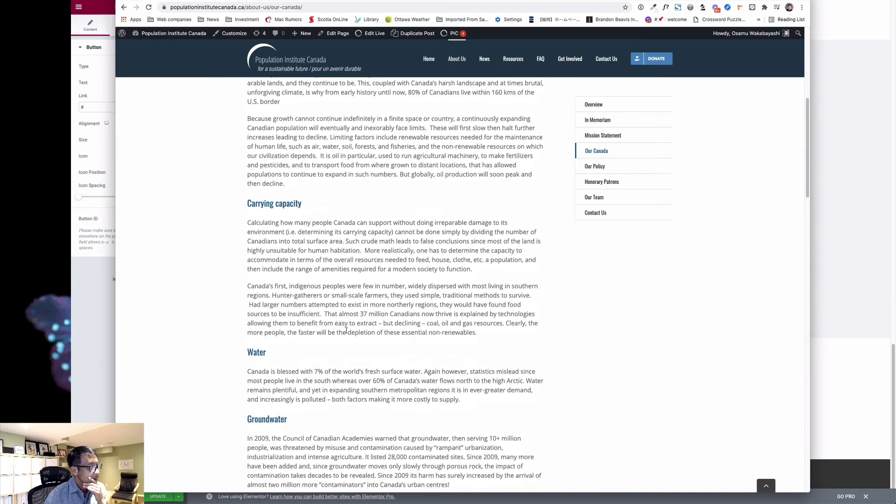
scroll(347, 331, "down", 1)
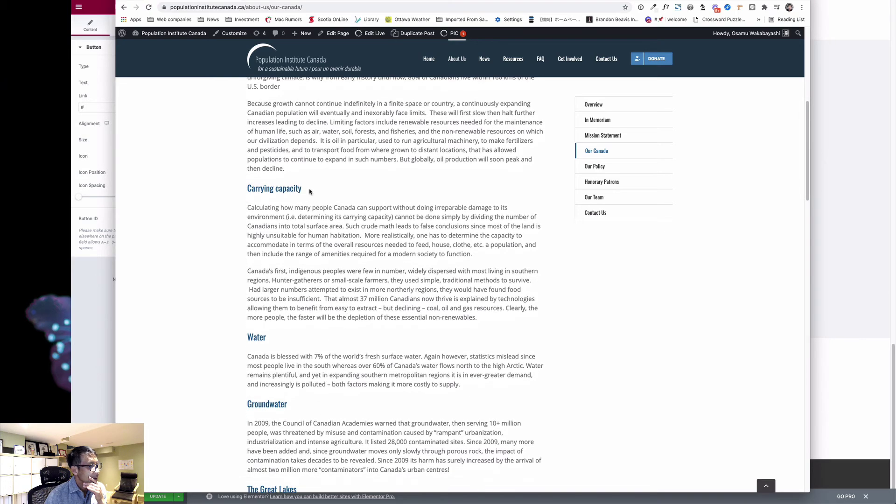
scroll(318, 204, "down", 4)
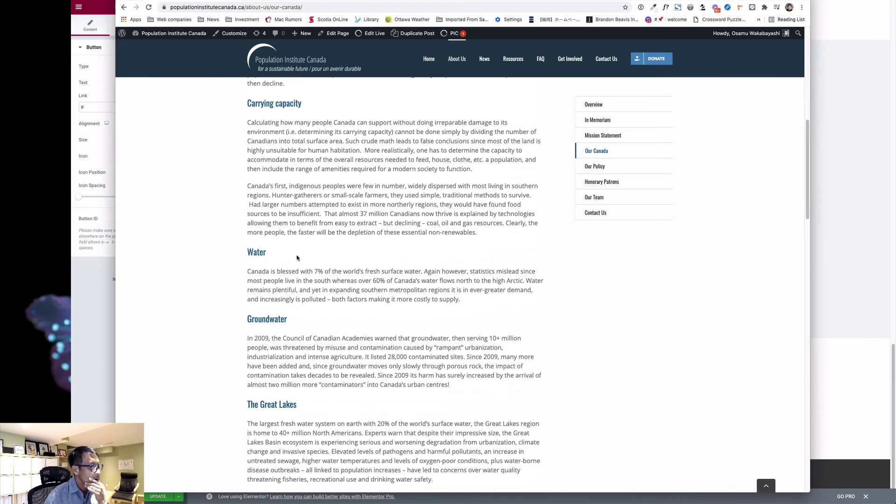
double_click(262, 253)
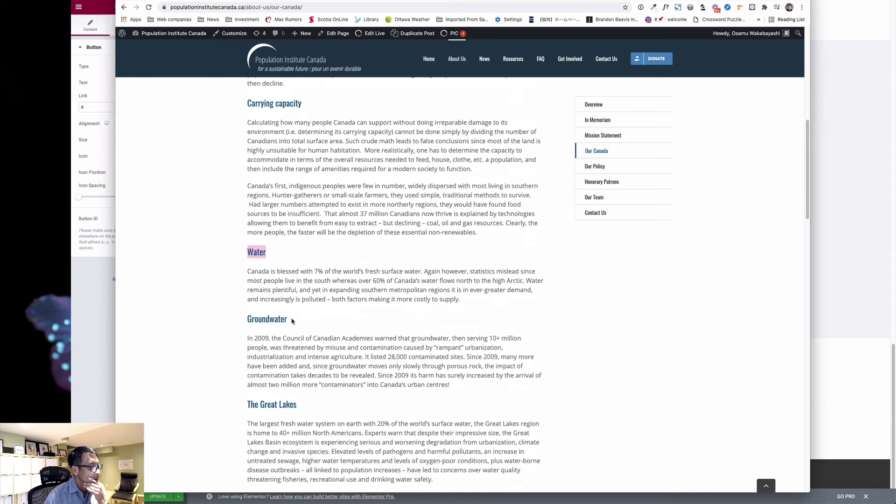
scroll(292, 321, "down", 1)
left_click_drag(288, 301, 247, 301)
scroll(293, 266, "down", 7)
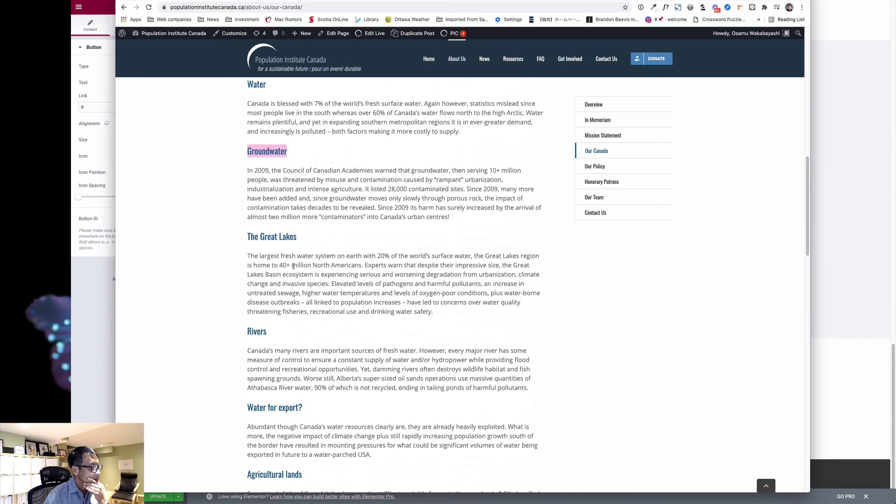
scroll(303, 312, "down", 3)
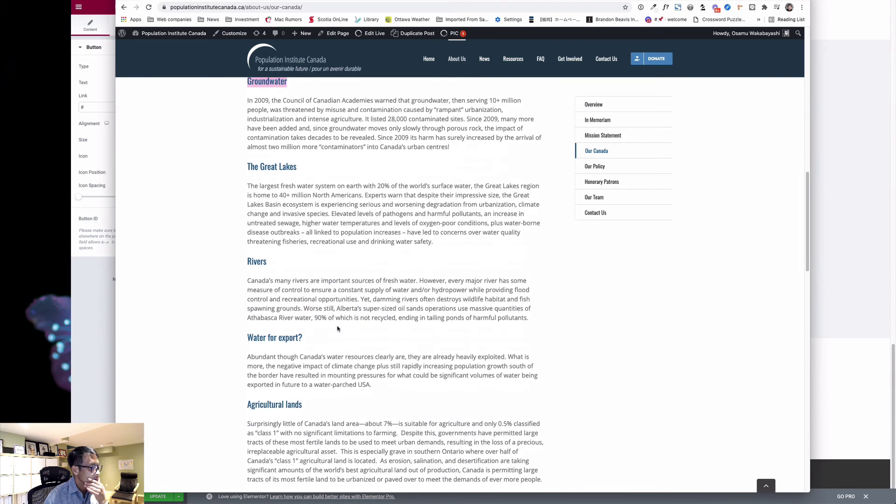
scroll(337, 329, "down", 6)
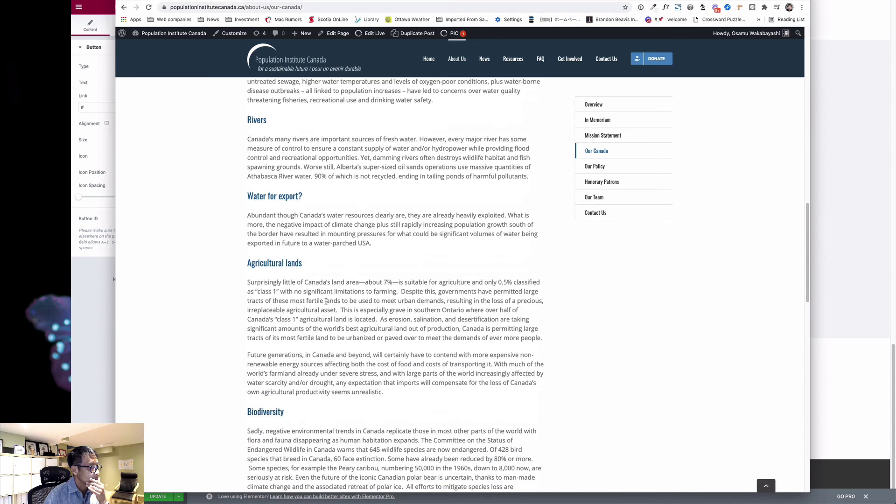
scroll(325, 303, "down", 10)
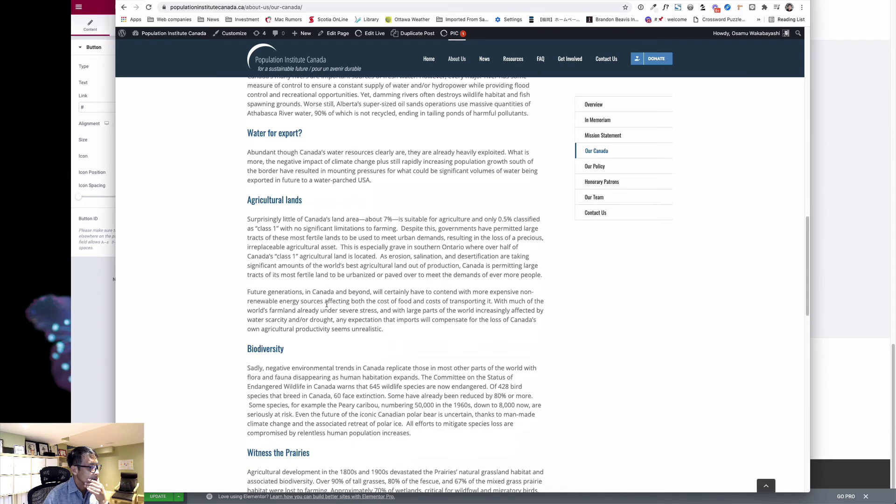
scroll(328, 305, "down", 4)
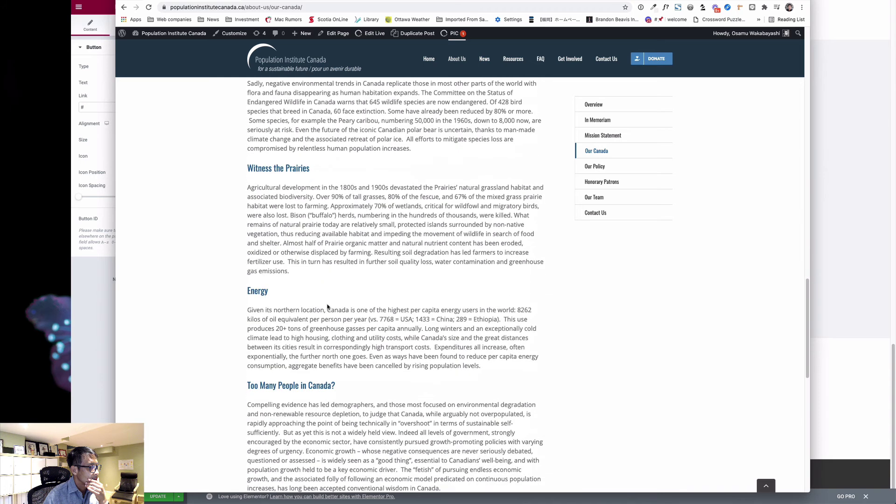
scroll(291, 304, "down", 9)
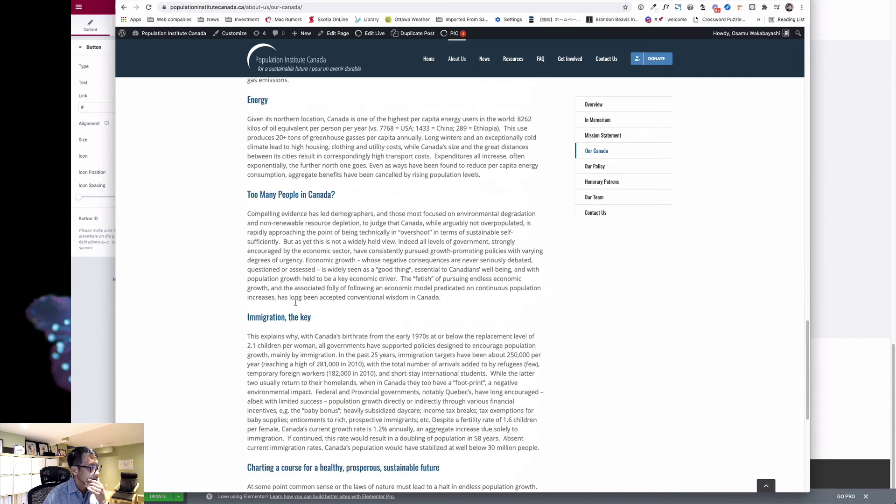
scroll(296, 303, "down", 1)
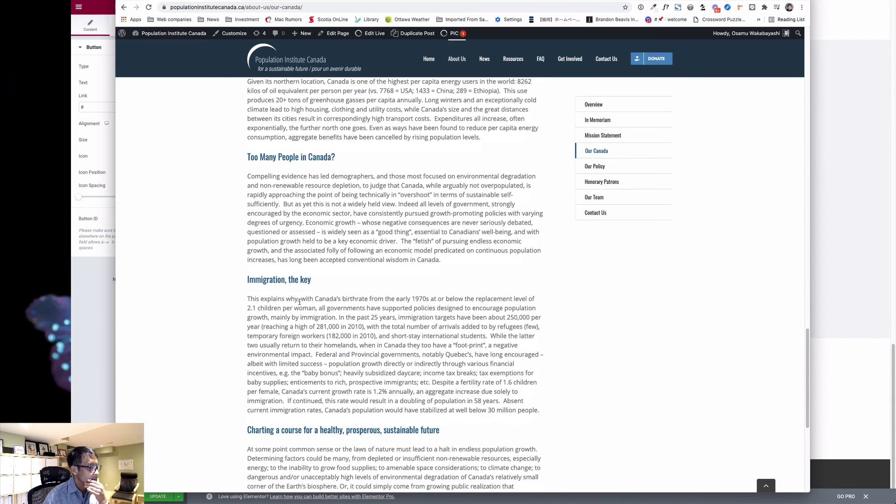
scroll(299, 302, "down", 12)
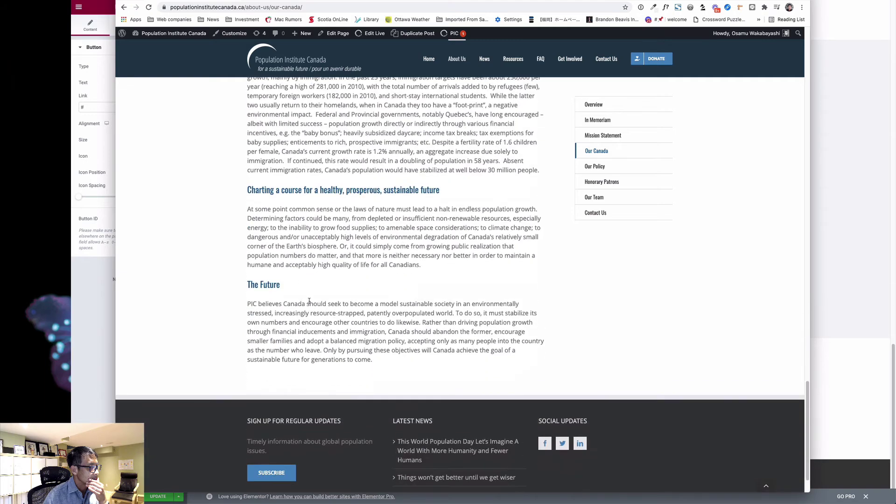
Review the Our Canada article's topics again from the introduction through Biodiversity and Energy, then put the site window away.
scroll(309, 301, "up", 19)
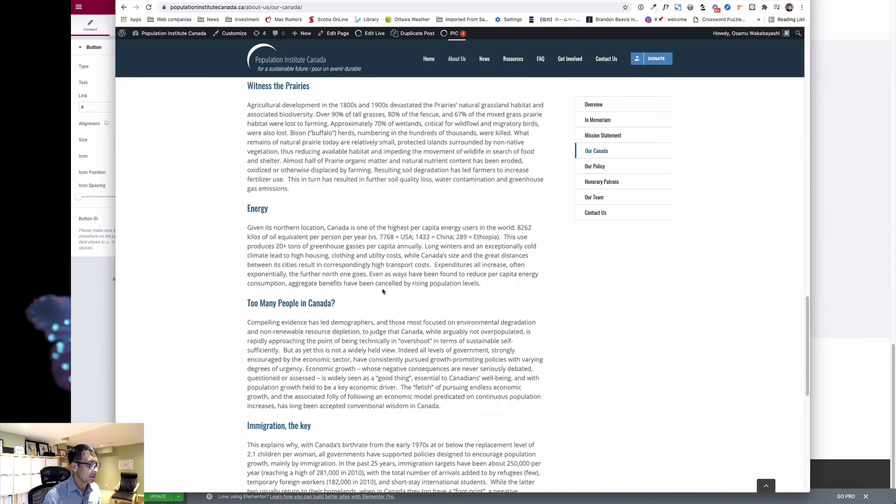
scroll(392, 287, "up", 20)
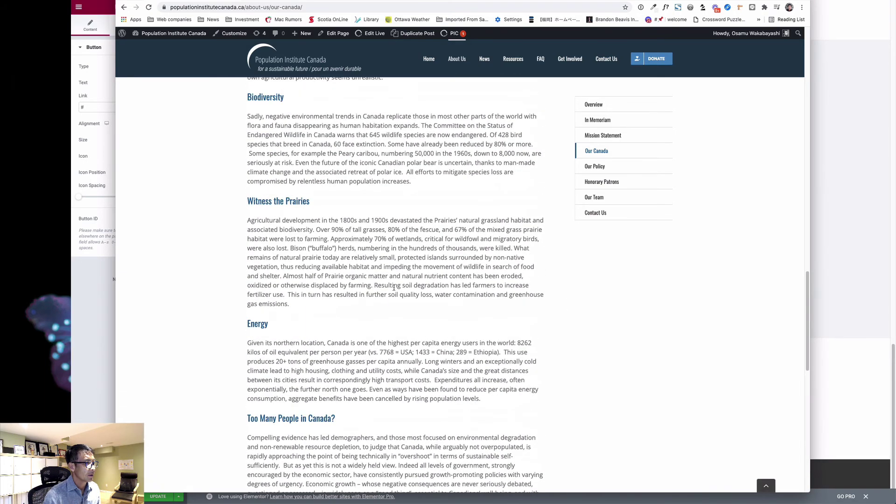
scroll(390, 285, "up", 12)
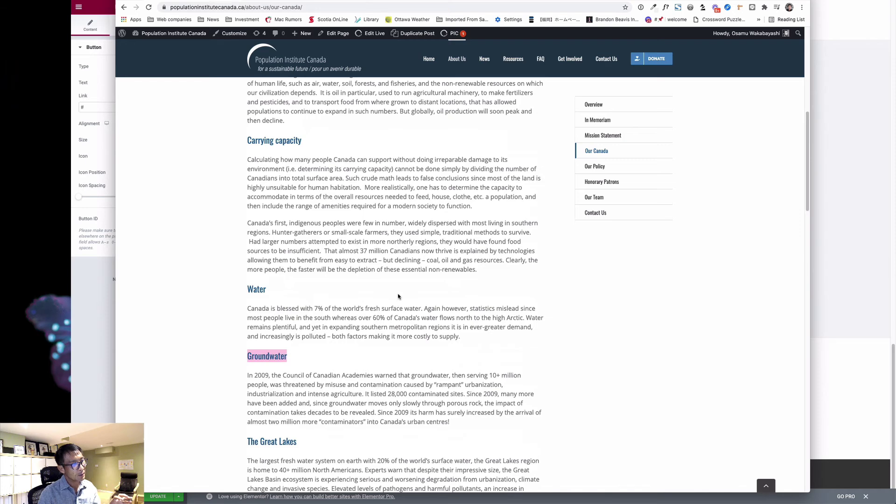
scroll(407, 294, "up", 4)
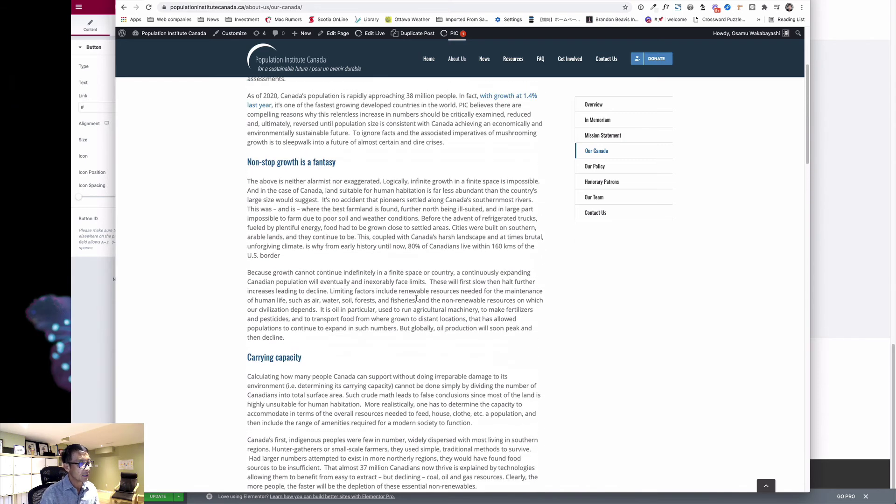
scroll(413, 295, "up", 10)
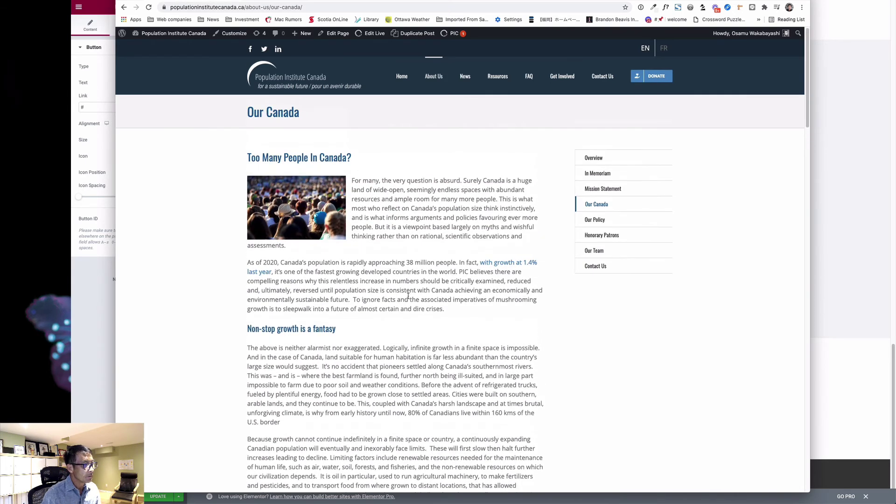
scroll(408, 296, "down", 10)
scroll(408, 297, "up", 6)
scroll(406, 294, "down", 4)
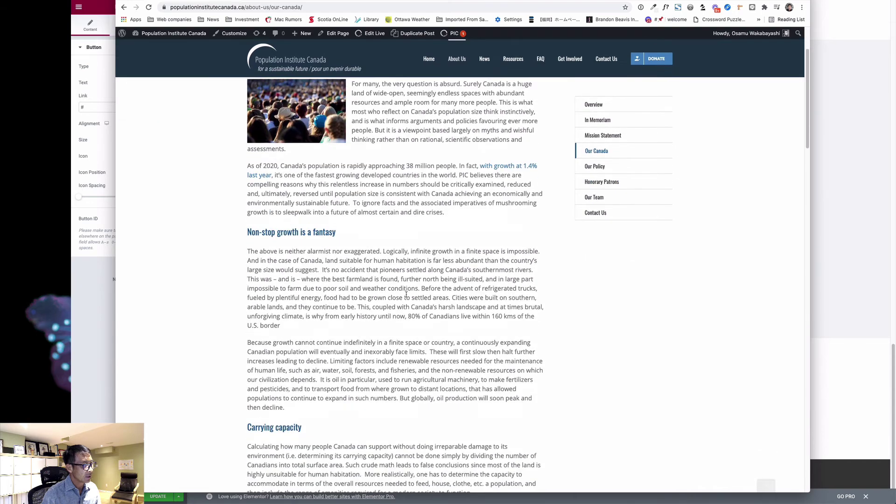
scroll(406, 295, "down", 5)
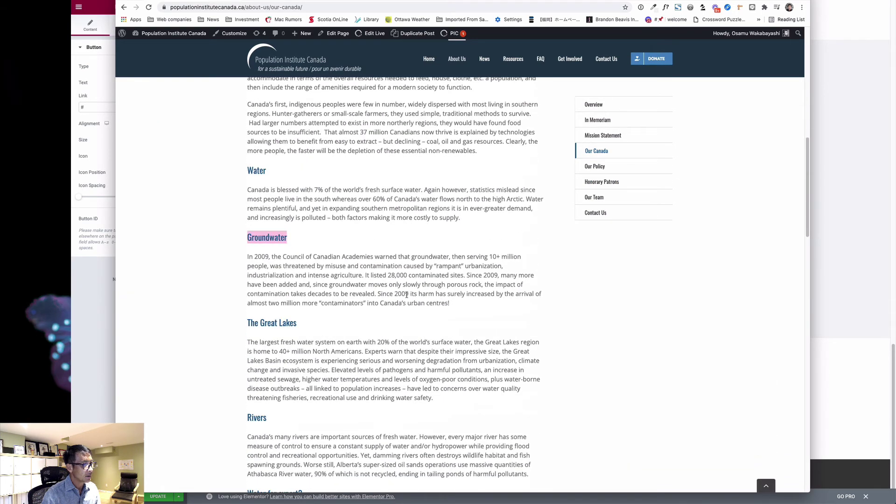
scroll(295, 262, "down", 5)
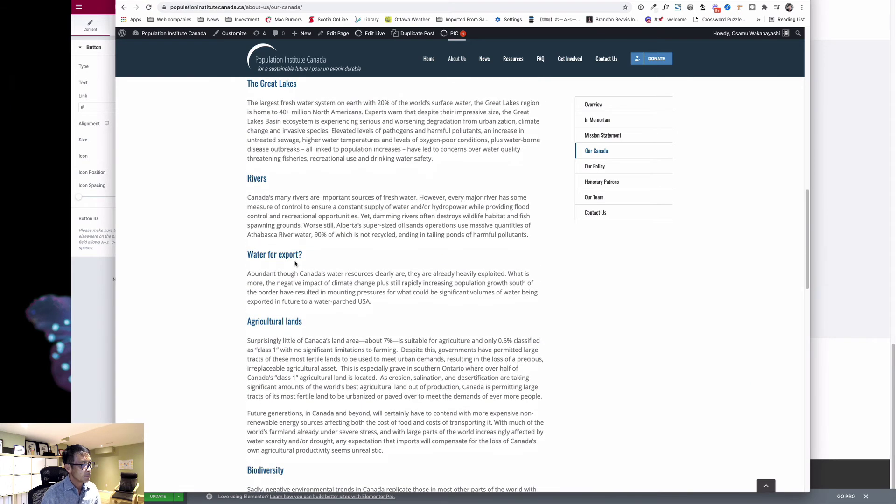
scroll(295, 264, "down", 1)
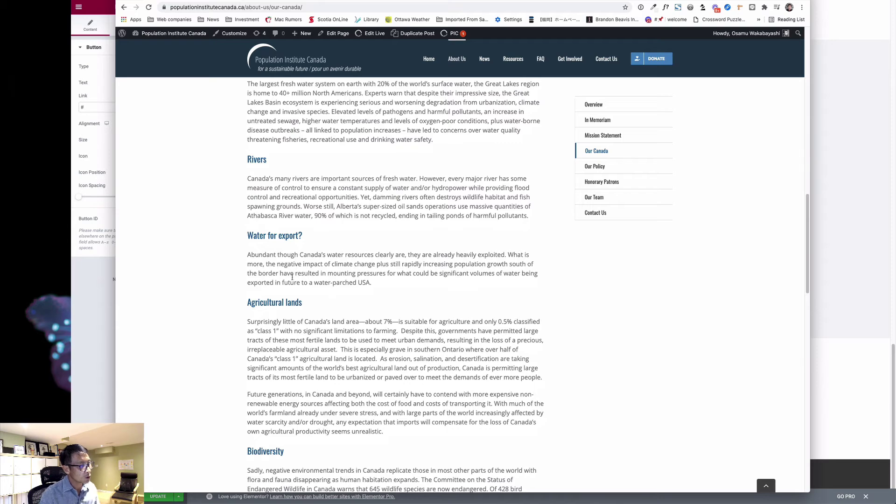
scroll(294, 298, "down", 5)
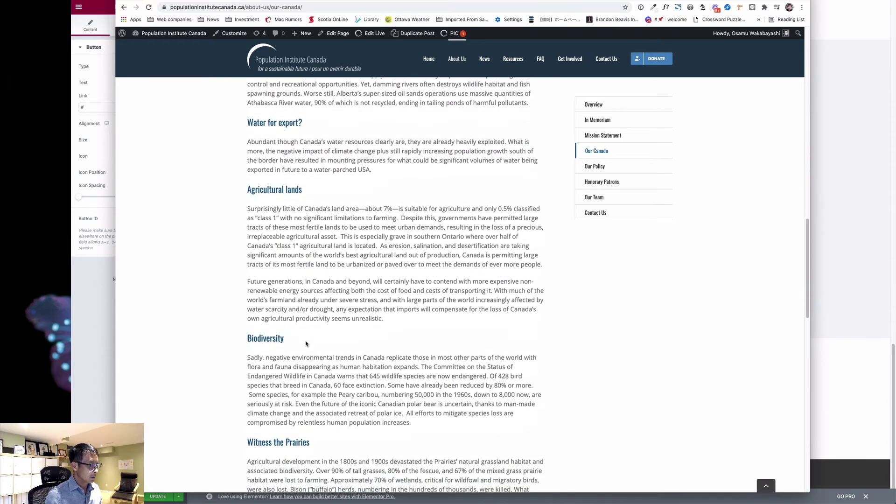
scroll(306, 340, "down", 1)
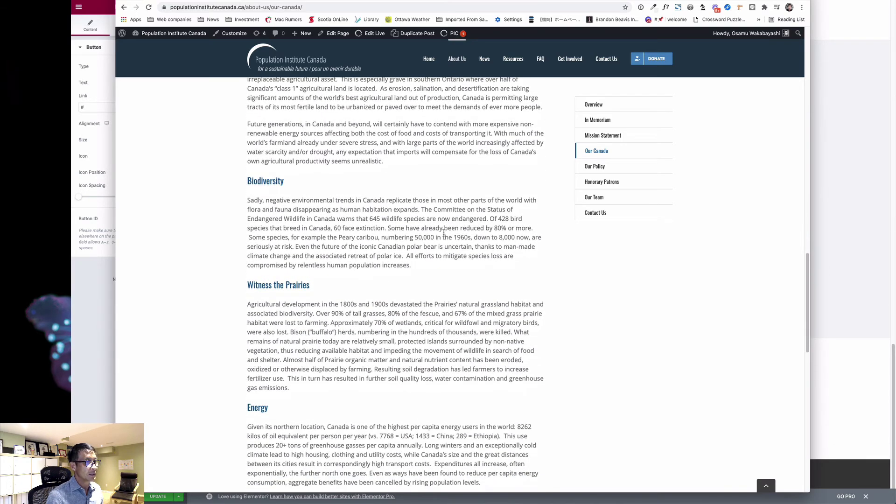
key("super+m")
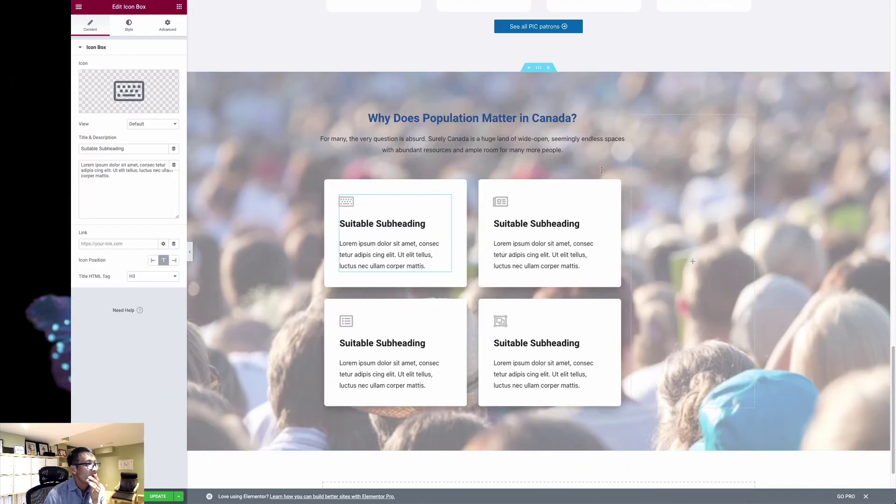
Compare the four cards in the Why Does Population Matter in Canada section with the Our Canada article's subheadings.
scroll(576, 237, "up", 4)
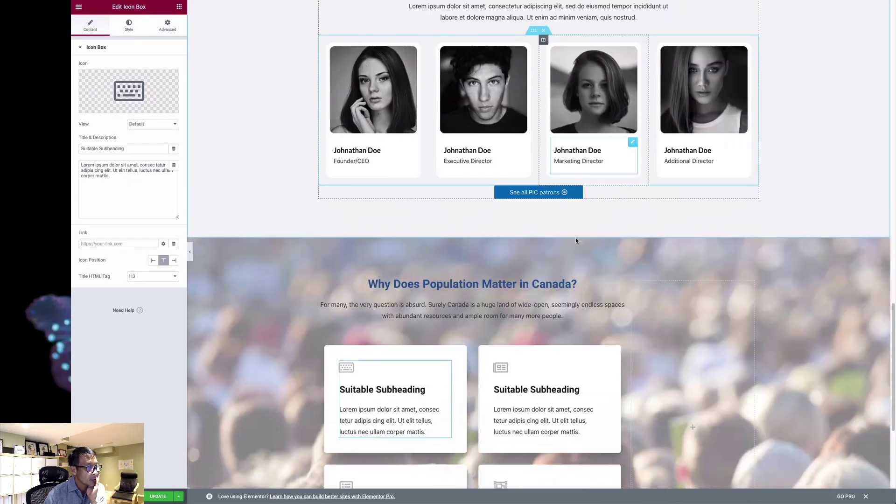
scroll(494, 205, "down", 4)
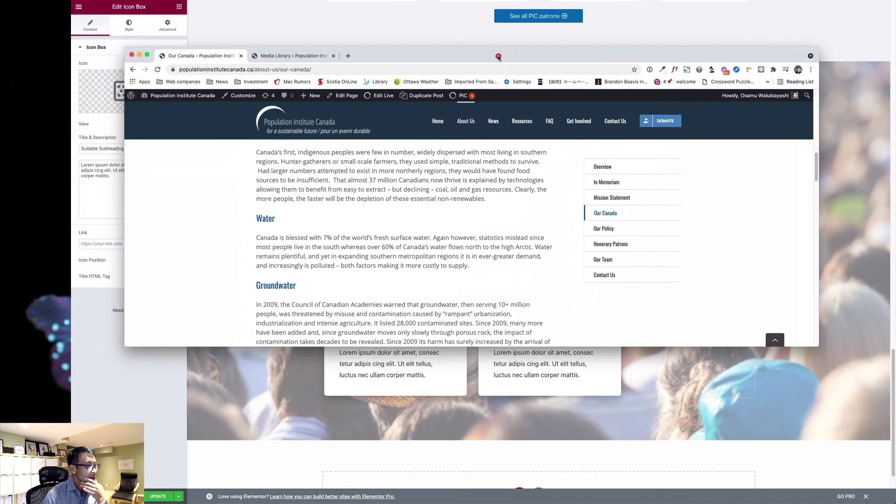
left_click(483, 75)
scroll(290, 192, "down", 10)
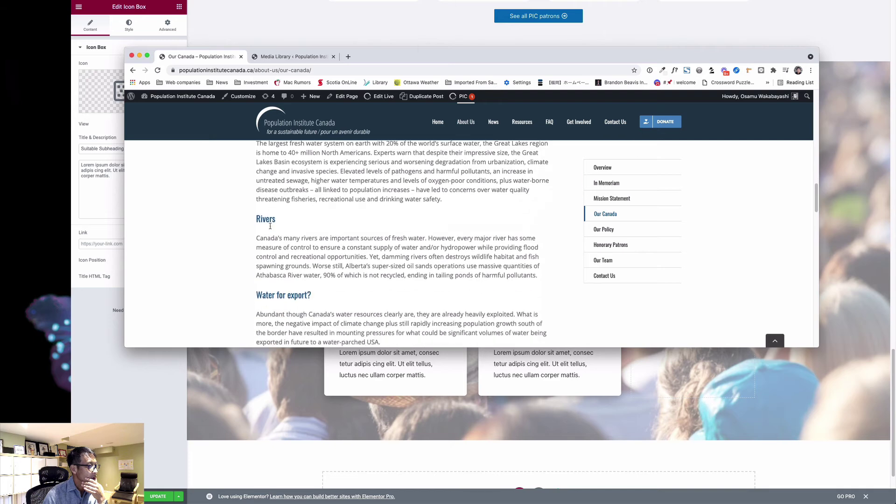
left_click_drag(429, 58, 0, 257)
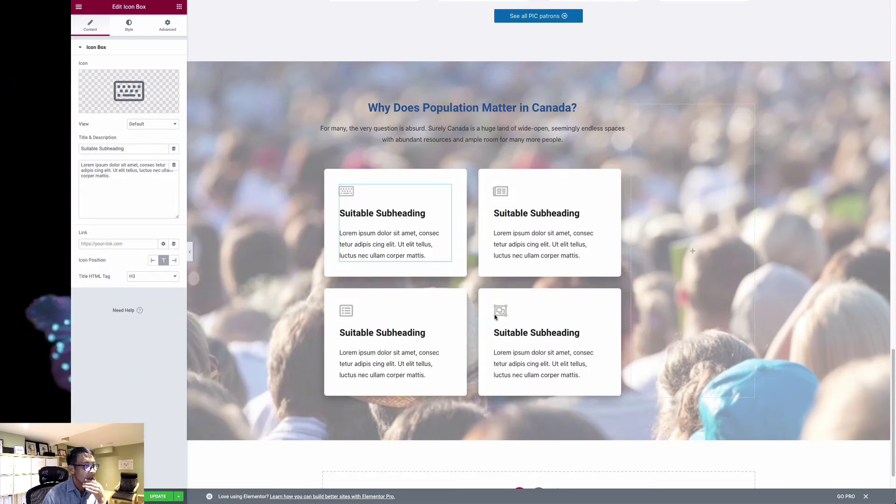
Duplicate the "See all PIC patrons" button and move the copy below the four cards in the Why Does Population Matter in Canada section.
scroll(496, 317, "up", 1)
left_click(589, 36)
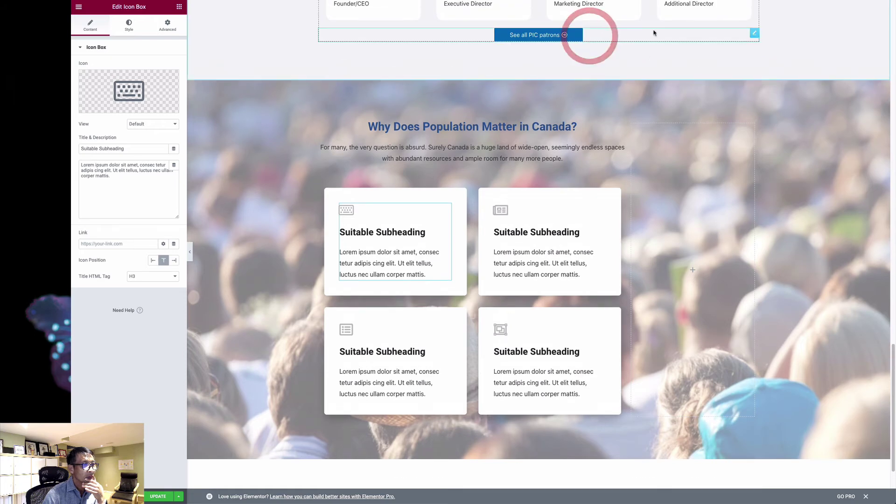
right_click(754, 33)
left_click(767, 51)
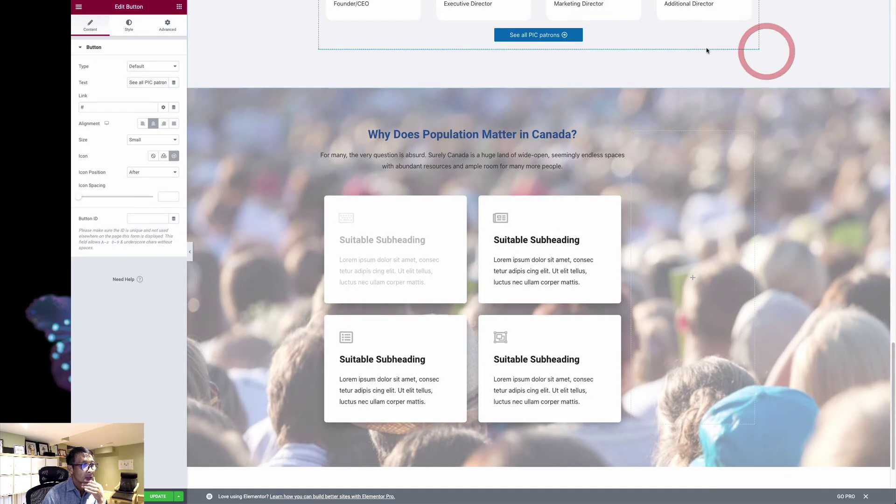
left_click_drag(754, 54, 481, 426)
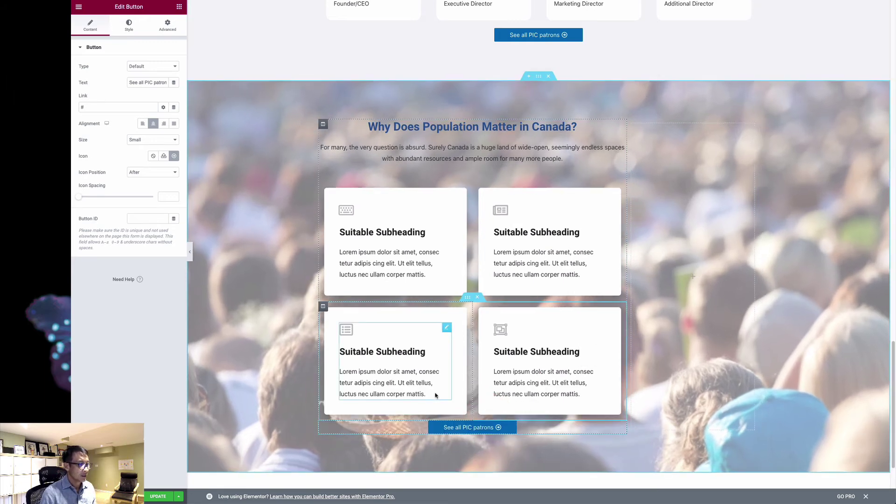
Set the text of the button below the four cards to "Learn more".
triple_click(149, 83)
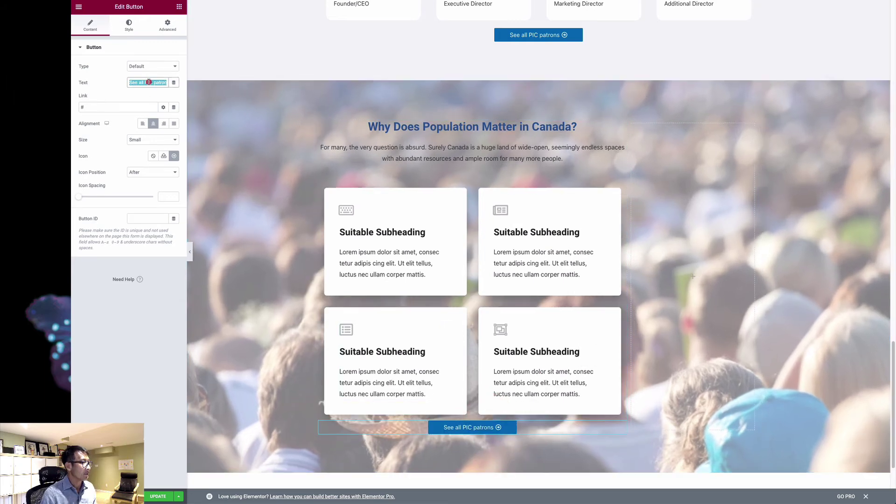
type("Learn more")
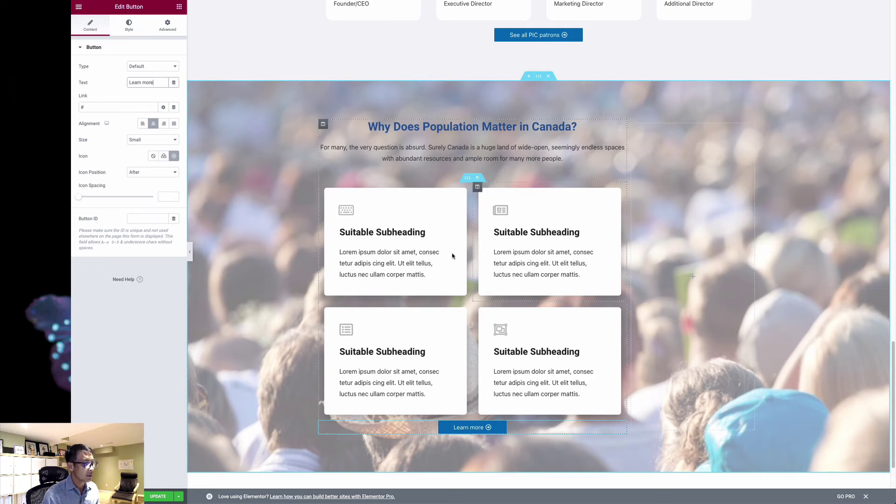
Retitle the two upper cards in the Why Does Population Matter in Canada section as "Water" and "Agricultural lands".
left_click(394, 221)
triple_click(404, 231)
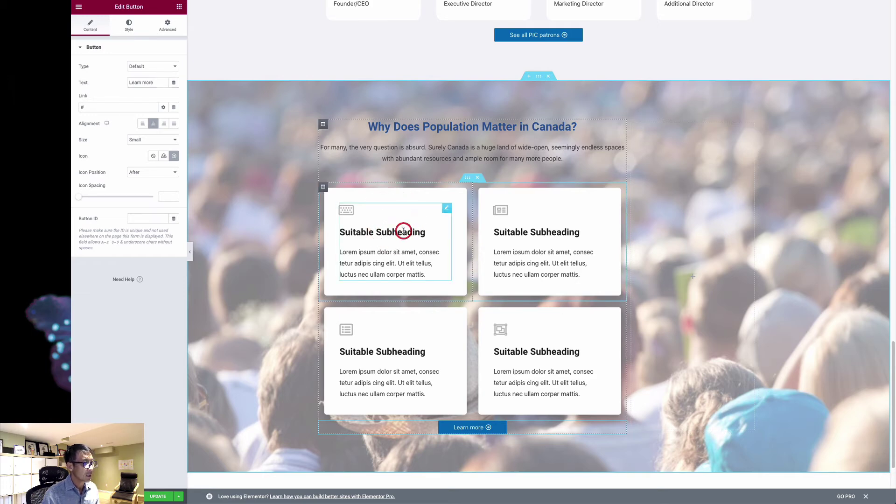
type("Wat")
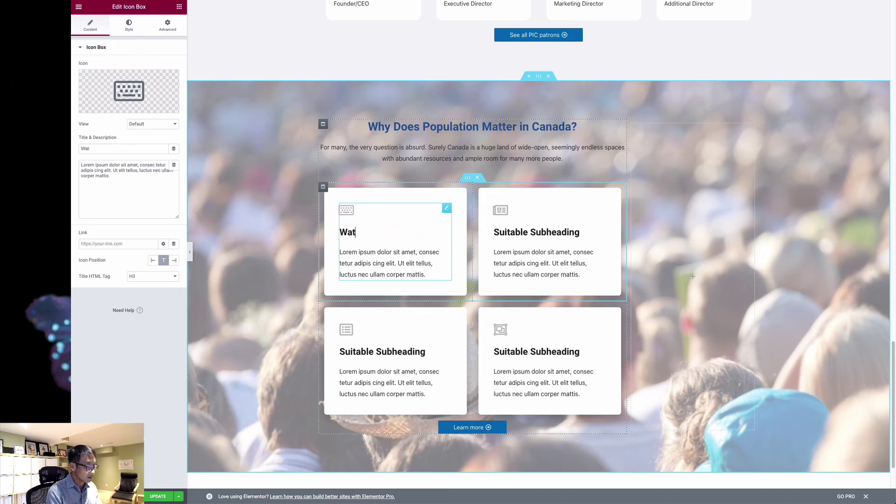
type("er")
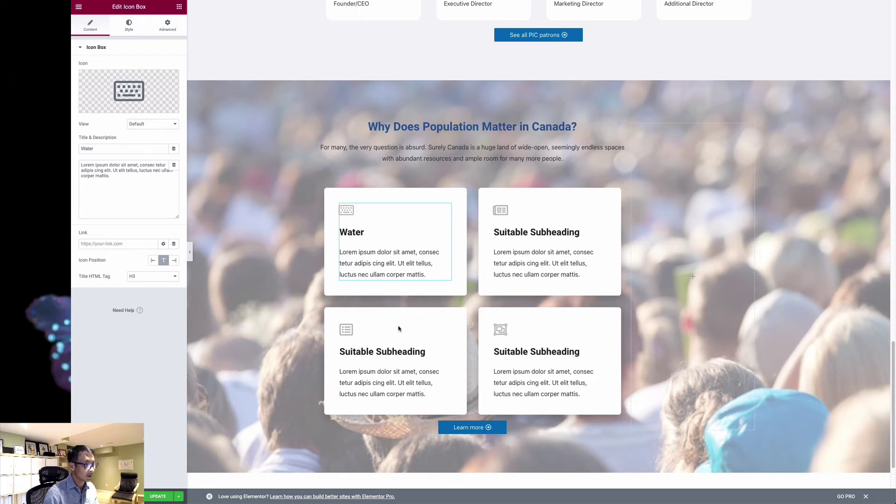
left_click(527, 233)
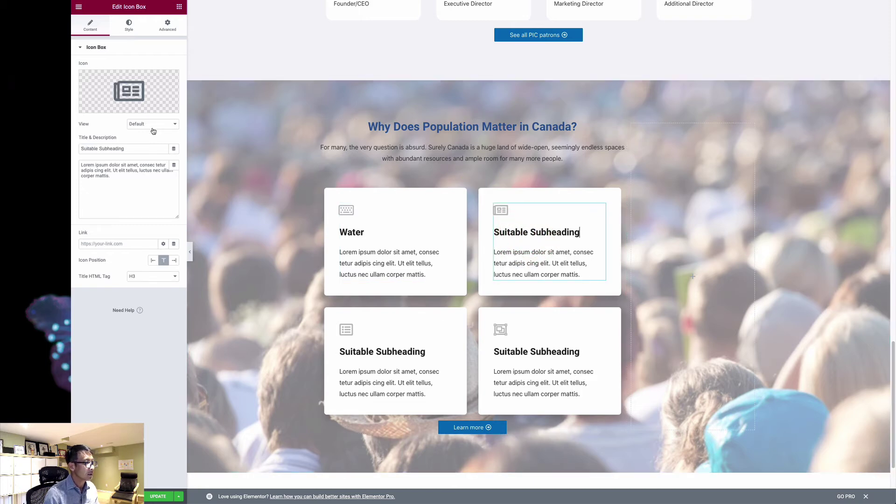
left_click_drag(123, 149, 81, 149)
type("Agricultural lands")
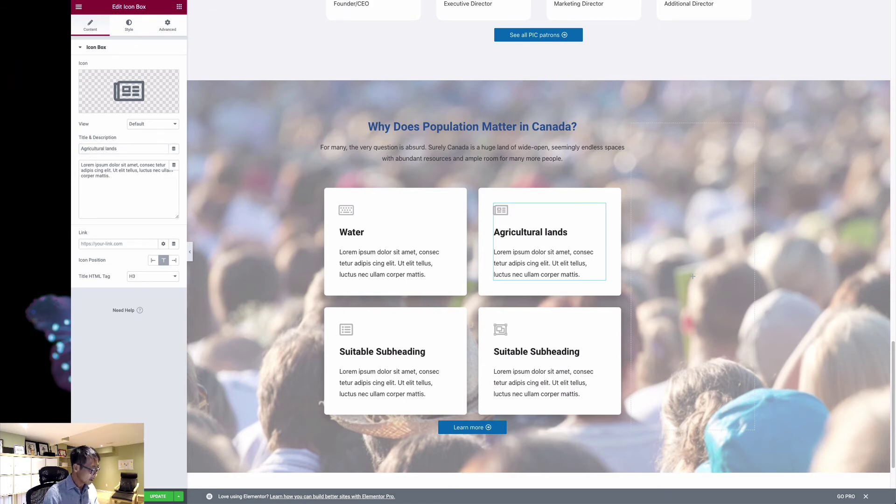
Retitle the two lower cards in the section as "Biodiversity" and "Energy".
left_click(412, 363)
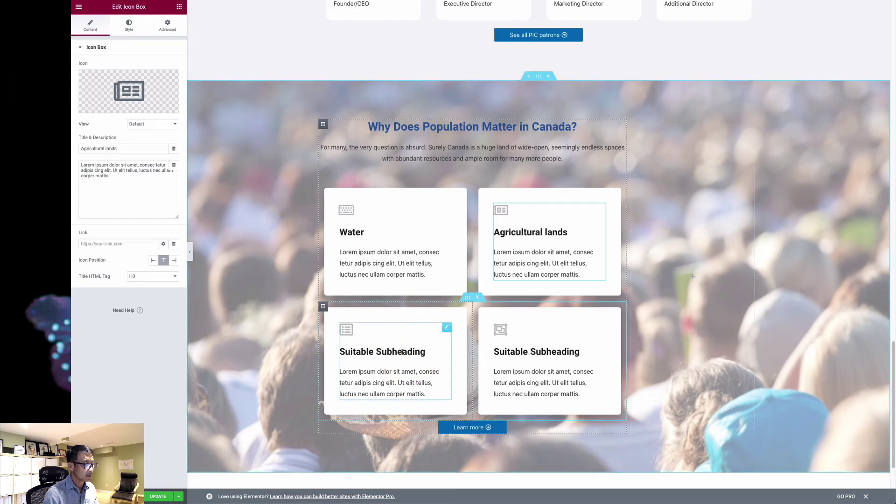
triple_click(125, 149)
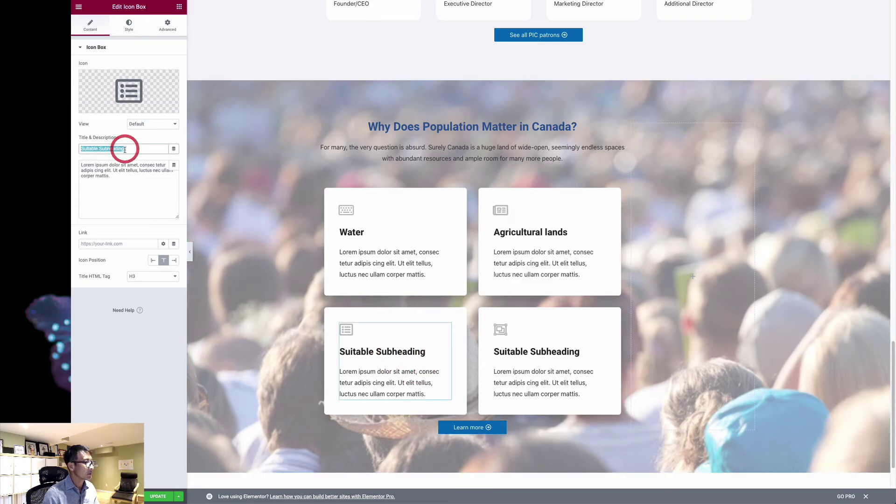
type("Biodiversity")
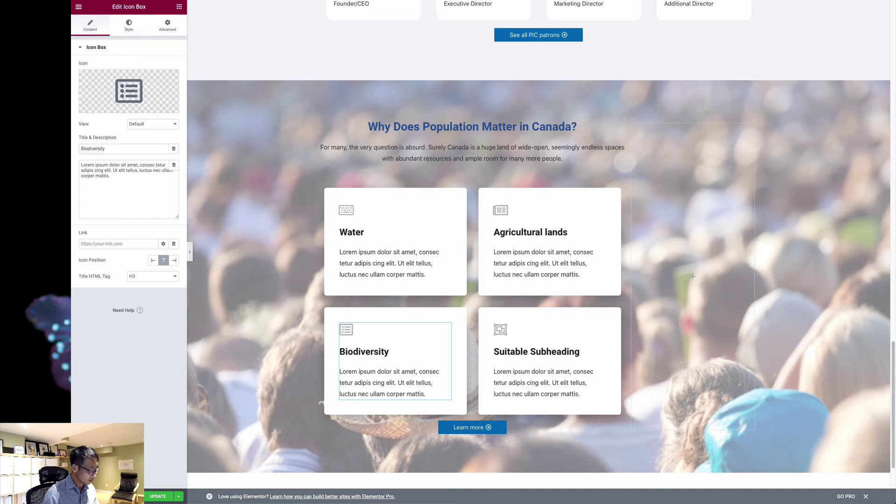
left_click(508, 352)
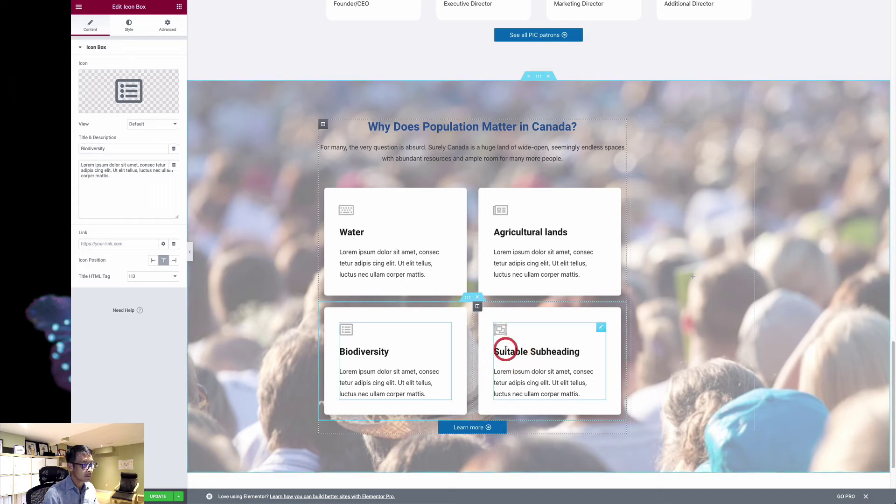
triple_click(126, 149)
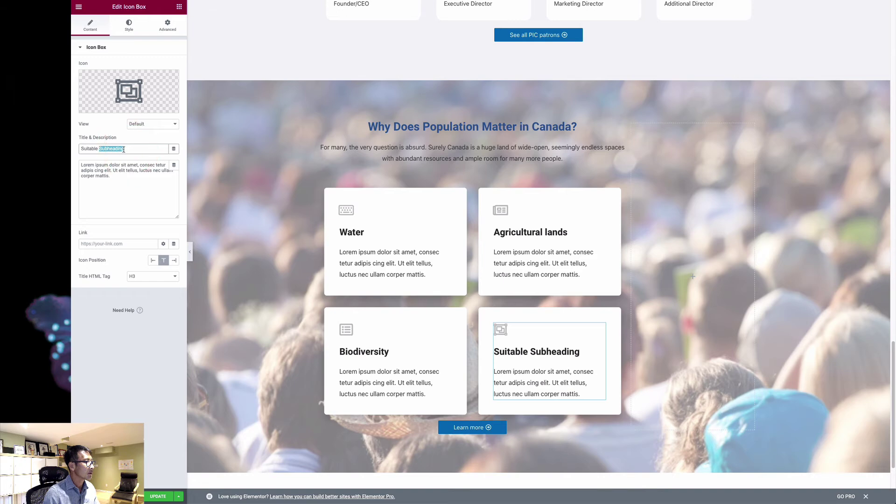
type("Energy")
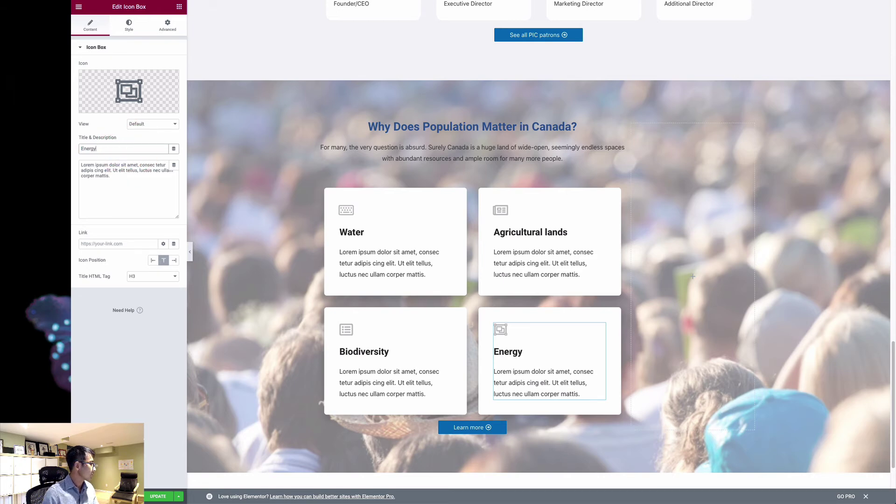
Replace the Water card's icon with the Water waves icon, searching the icon library for "water".
left_click(345, 209)
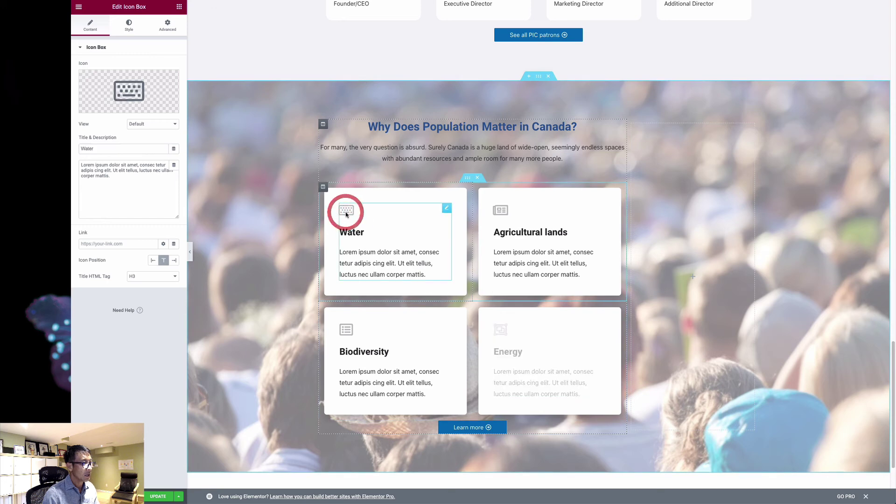
left_click(144, 84)
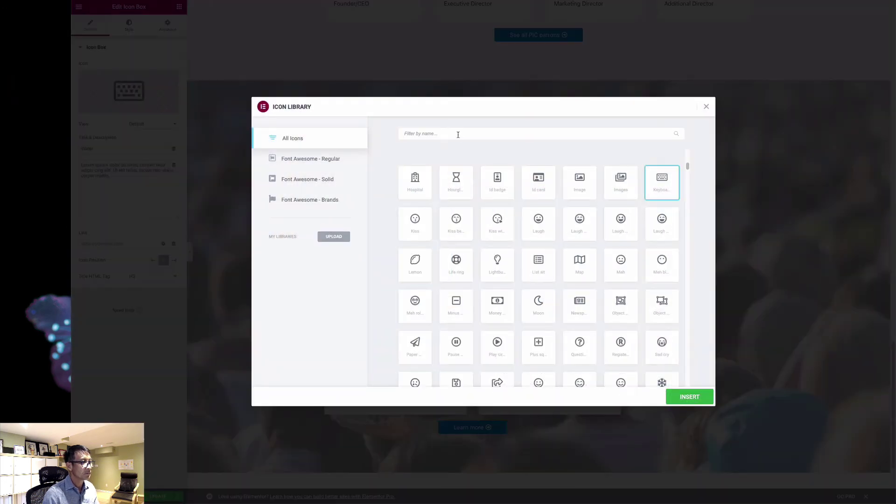
left_click(458, 135)
type("water")
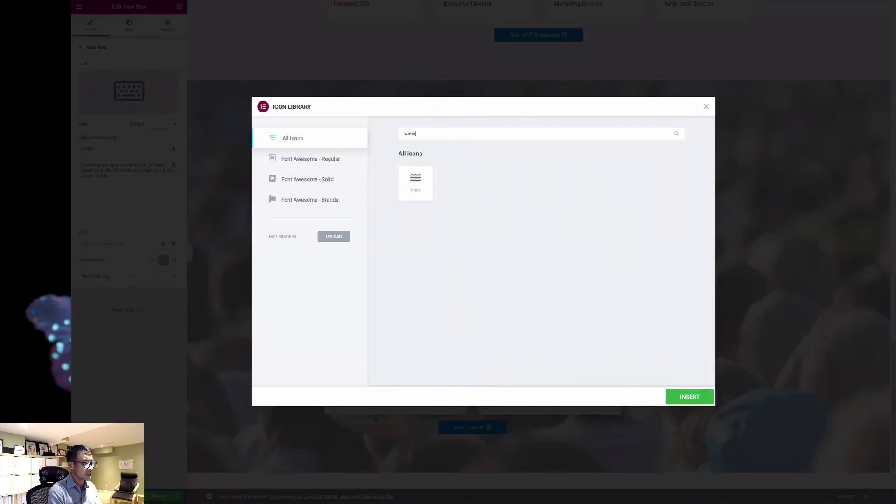
left_click(415, 181)
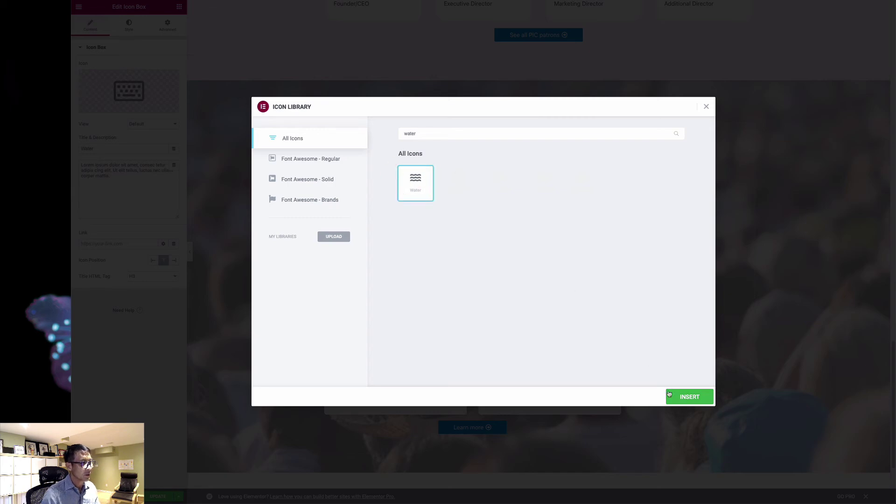
left_click(685, 396)
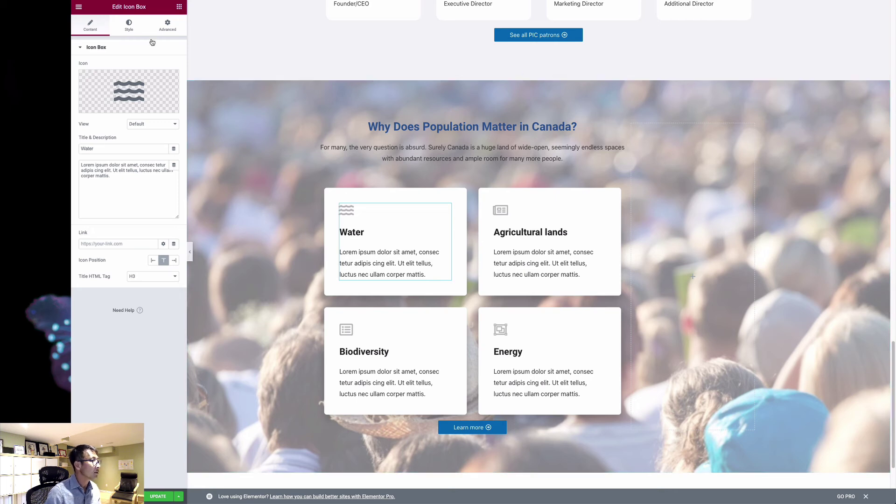
Set the primary color of the Water card's icon to the global Accent blue.
left_click(133, 30)
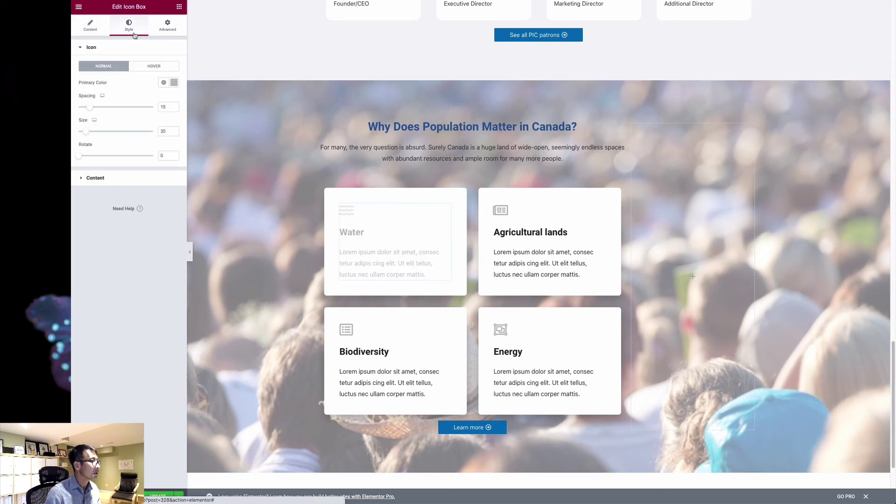
left_click(174, 83)
left_click(163, 82)
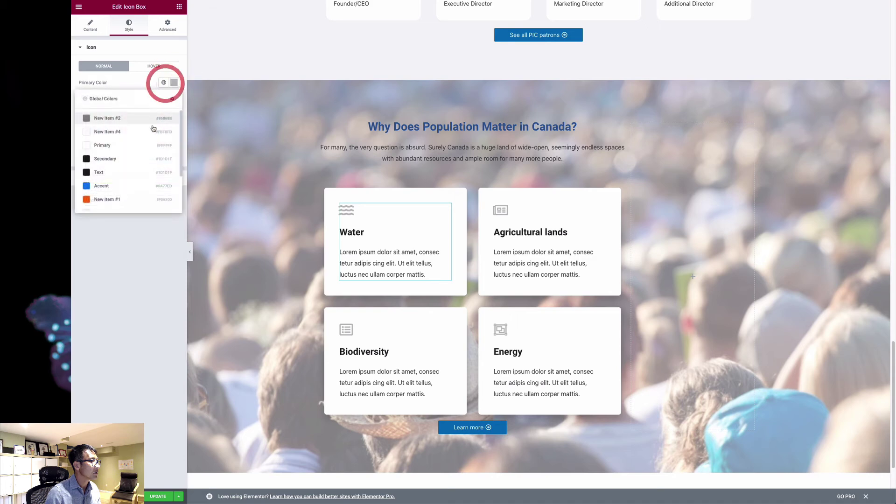
scroll(126, 195, "up", 3)
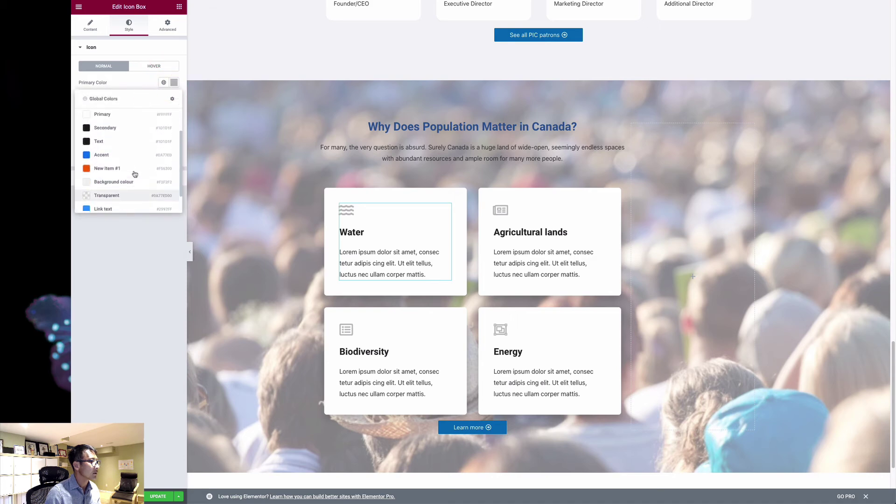
left_click(96, 176)
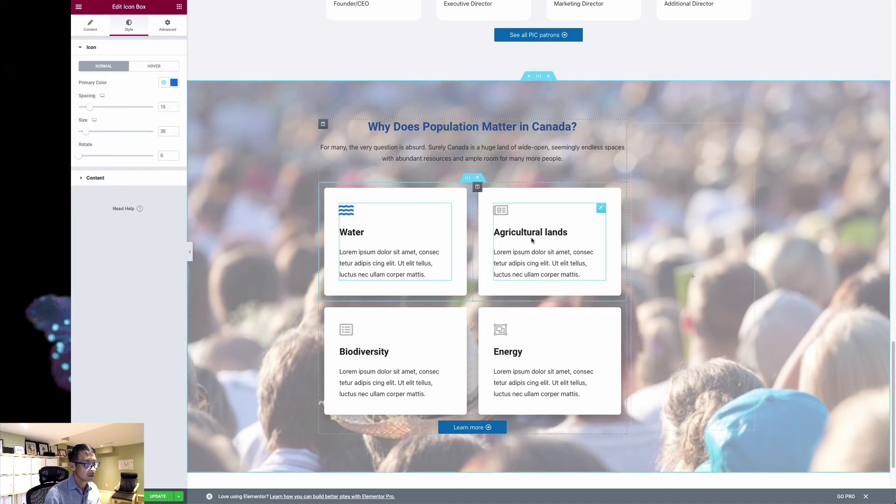
Replace the Agricultural lands card's icon with the maple leaf, searching the icon library for "leaf".
left_click(557, 217)
left_click(91, 26)
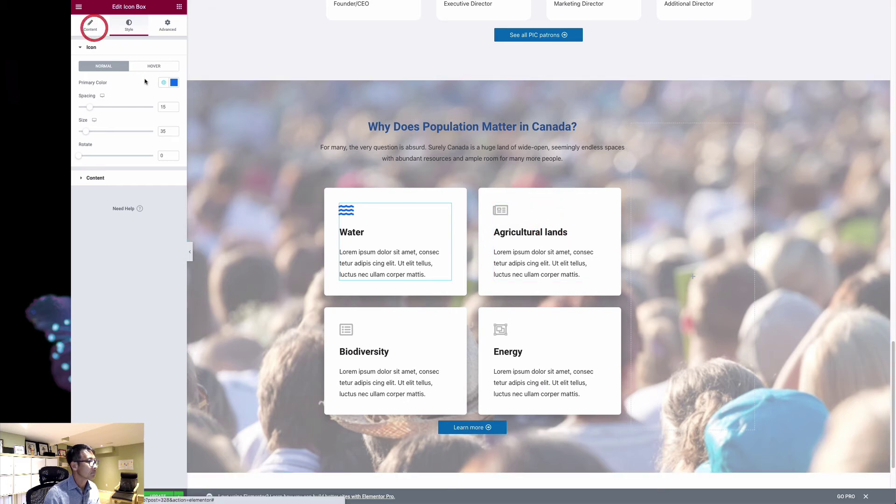
left_click(131, 94)
left_click(490, 128)
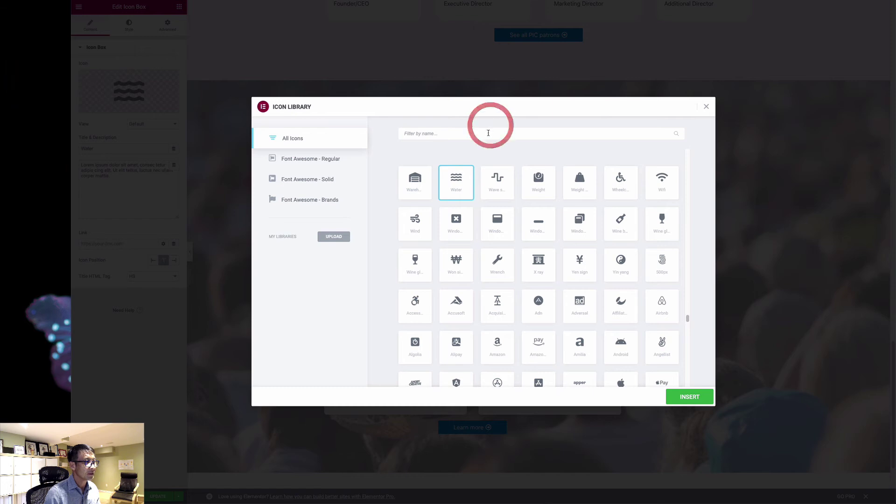
type("farm")
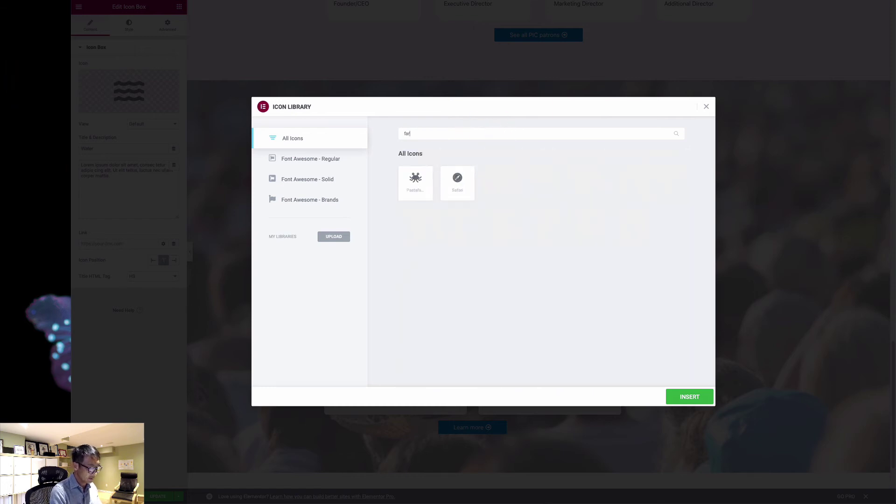
key("BackSpace")
key("BackSpace")
key("BackSpace")
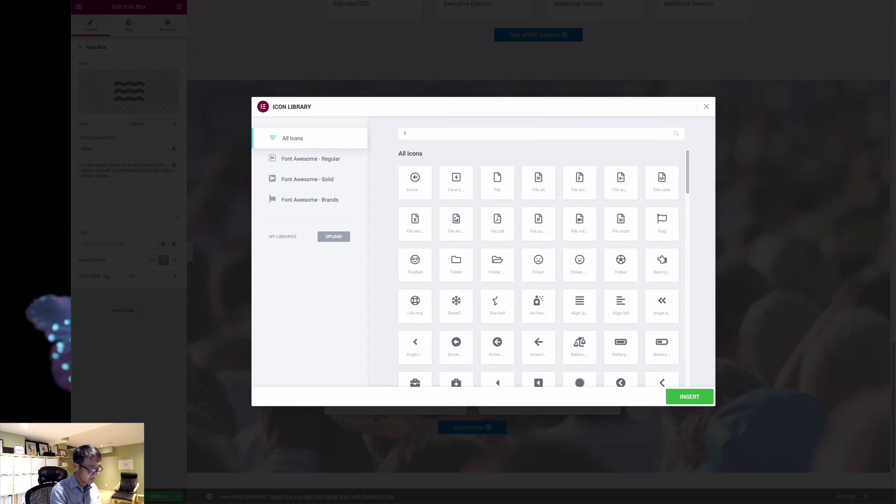
type("leaf")
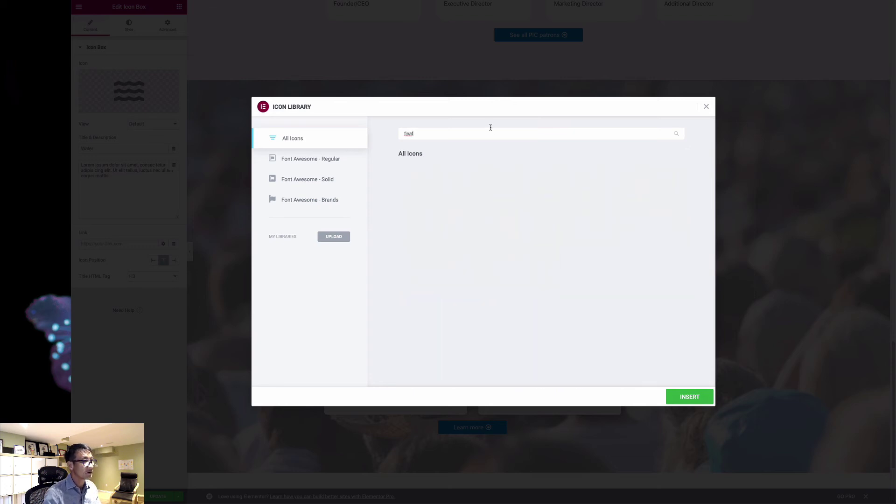
left_click(374, 135)
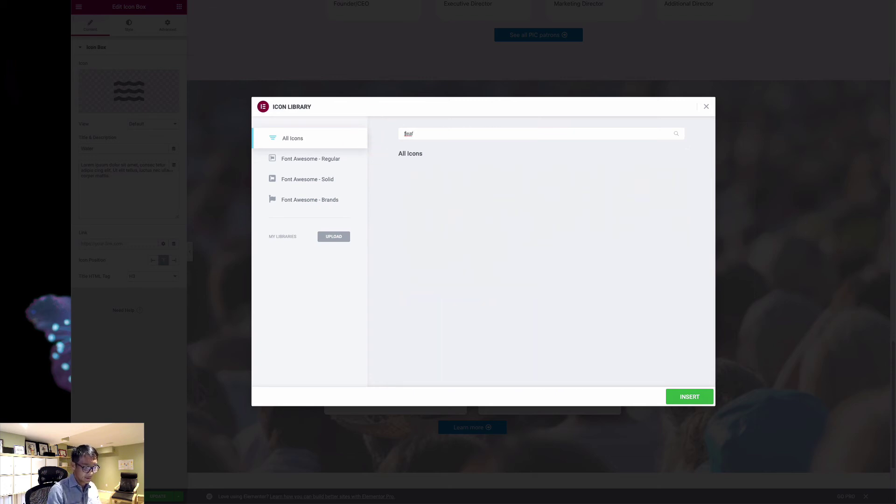
key("BackSpace")
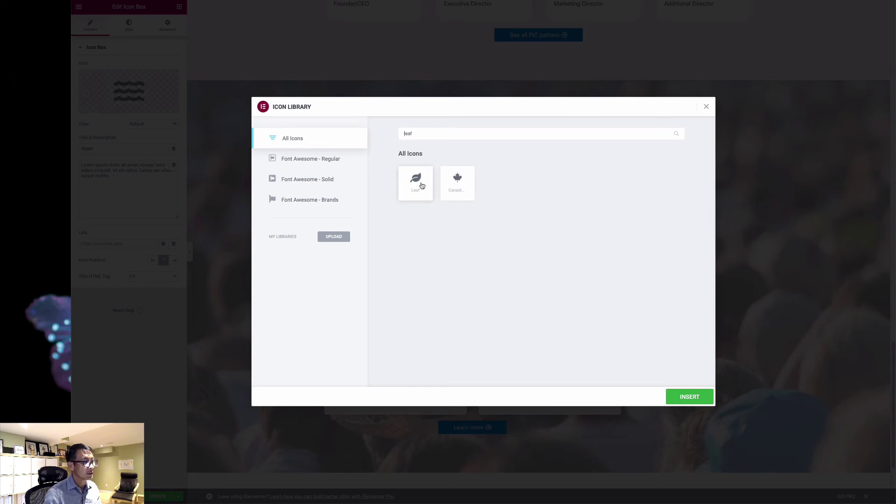
left_click(453, 186)
left_click(687, 395)
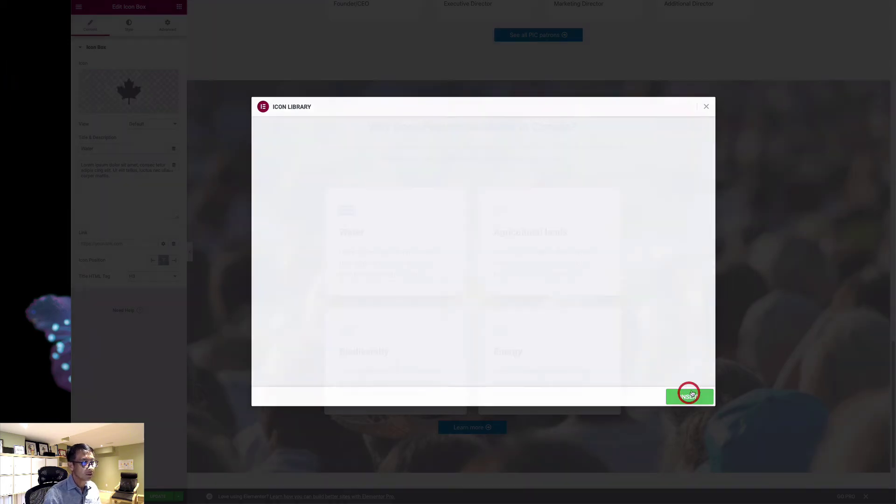
Open the icon library for the Biodiversity card's icon, ready to filter by name.
left_click(353, 329)
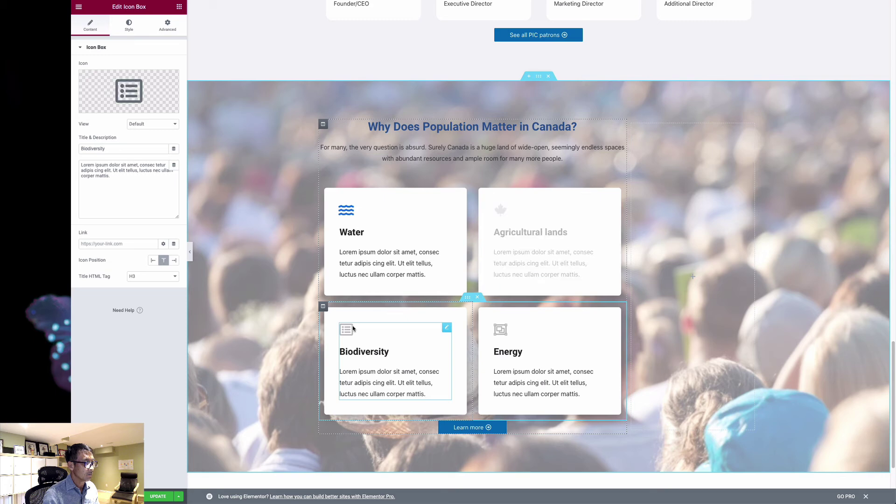
left_click(127, 97)
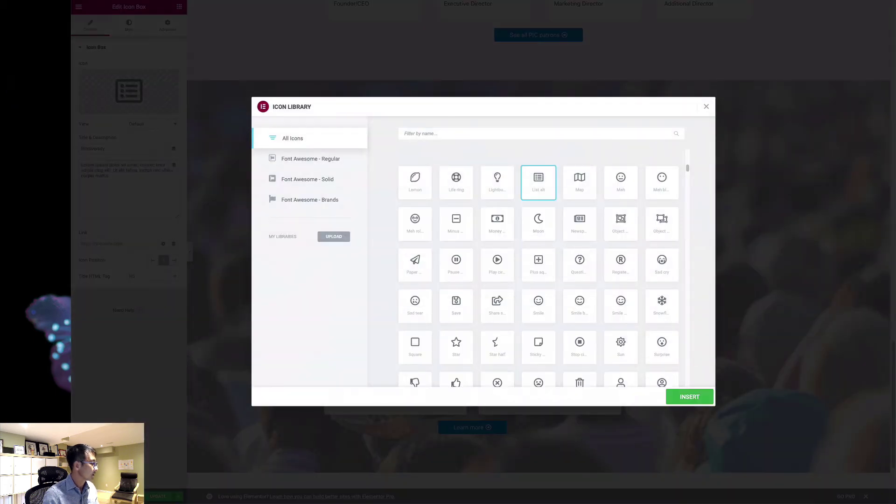
left_click(456, 132)
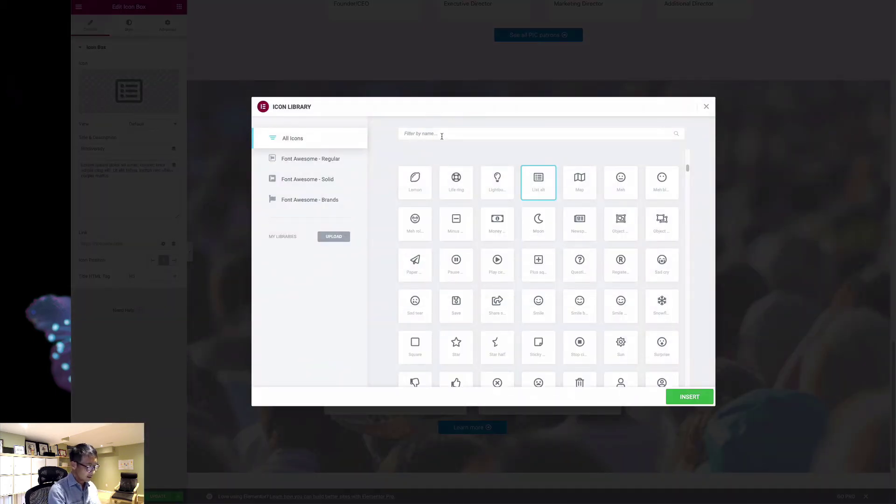
type("aniumal")
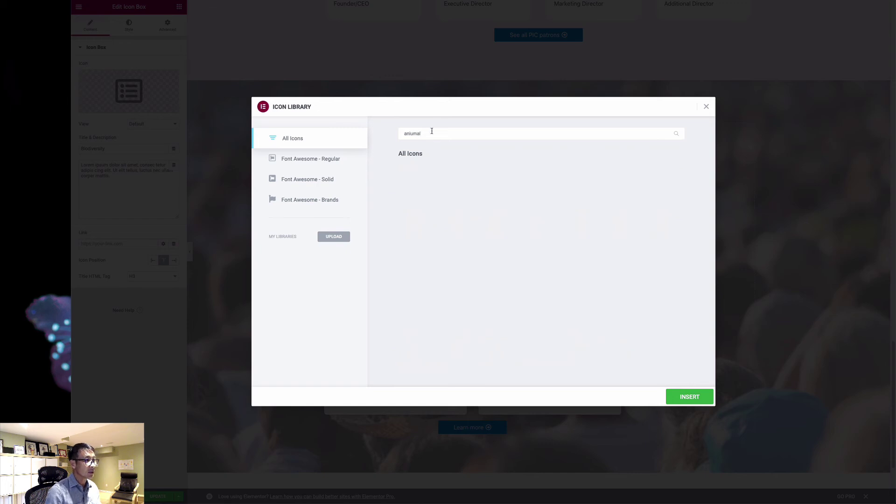
double_click(406, 135)
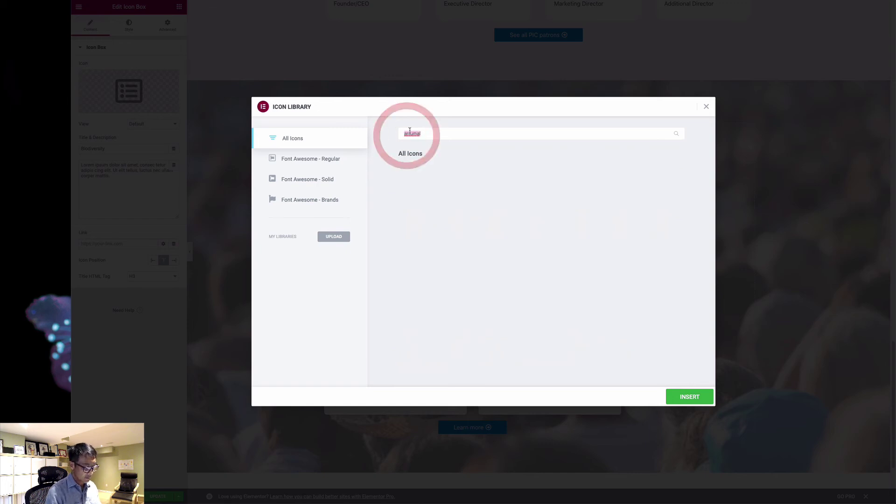
type("anima")
key("BackSpace")
key("BackSpace")
key("BackSpace")
key("BackSpace")
key("BackSpace")
key("BackSpace")
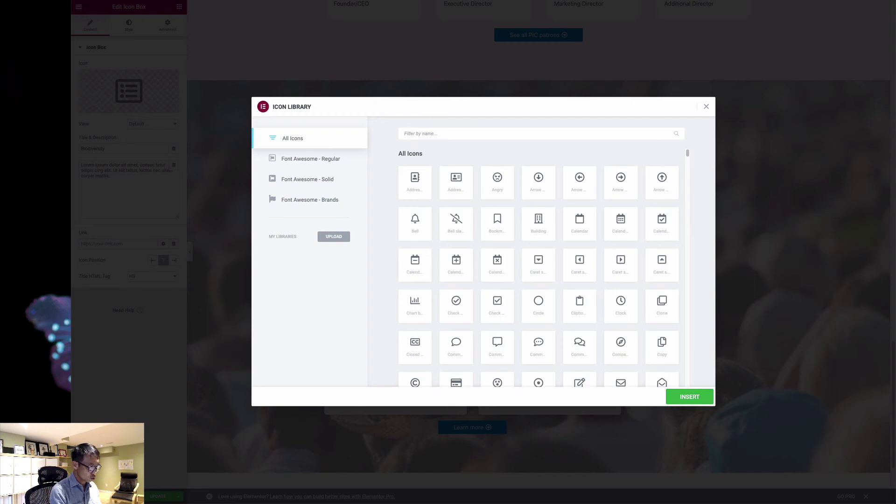
type("bird")
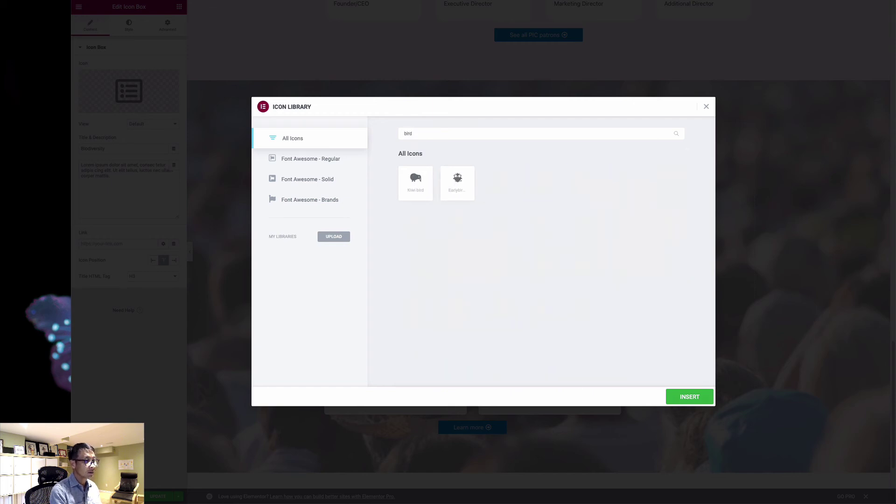
key("BackSpace")
key("BackSpace")
key("BackSpace")
key("BackSpace")
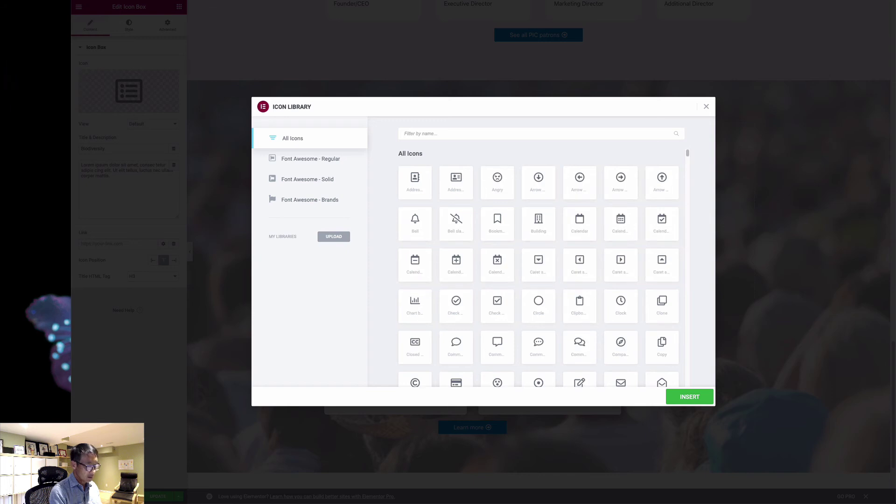
Replace the Biodiversity card's icon with the Crow icon, searching the icon library for "cro".
type("cro")
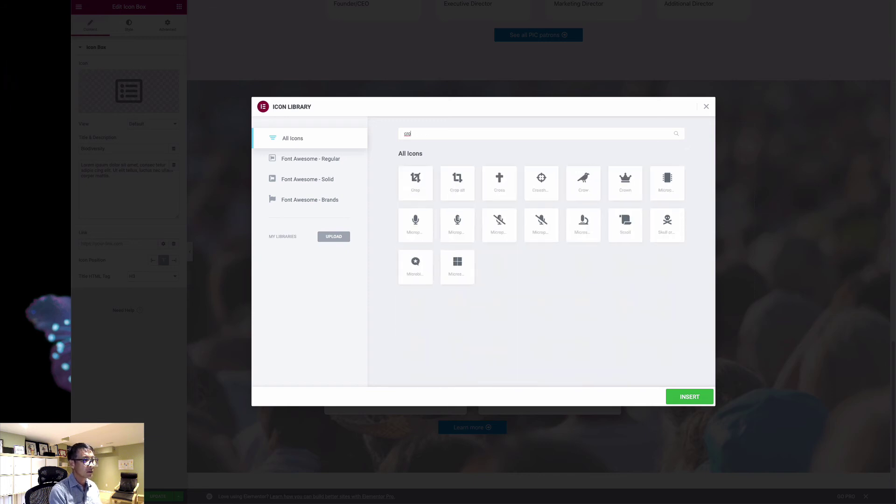
left_click(587, 181)
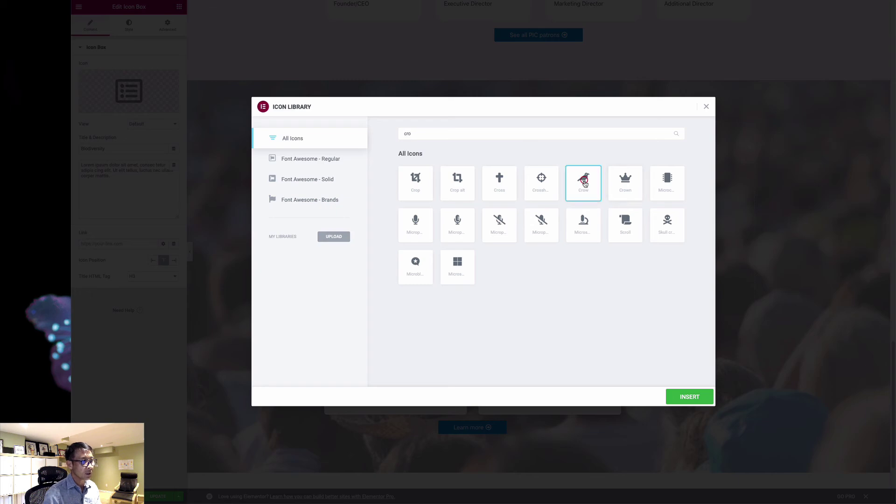
left_click(686, 395)
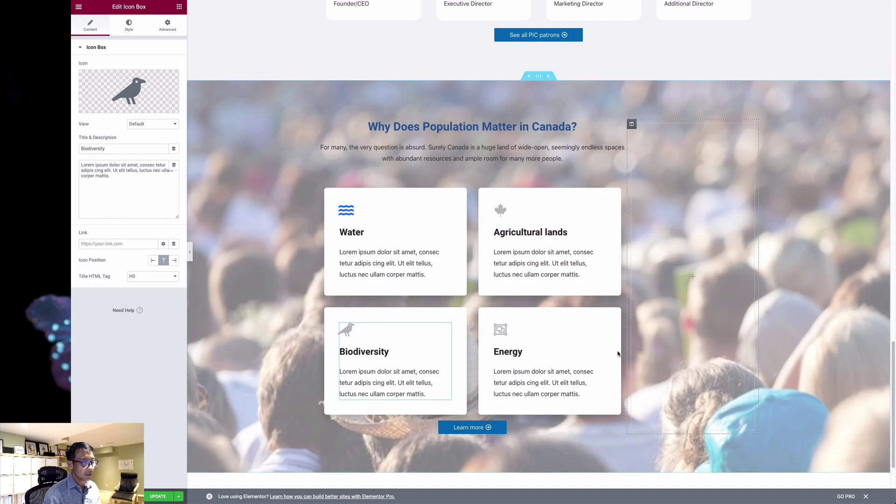
Replace the Energy card's icon with the lightning bolt from the icon library.
left_click(510, 335)
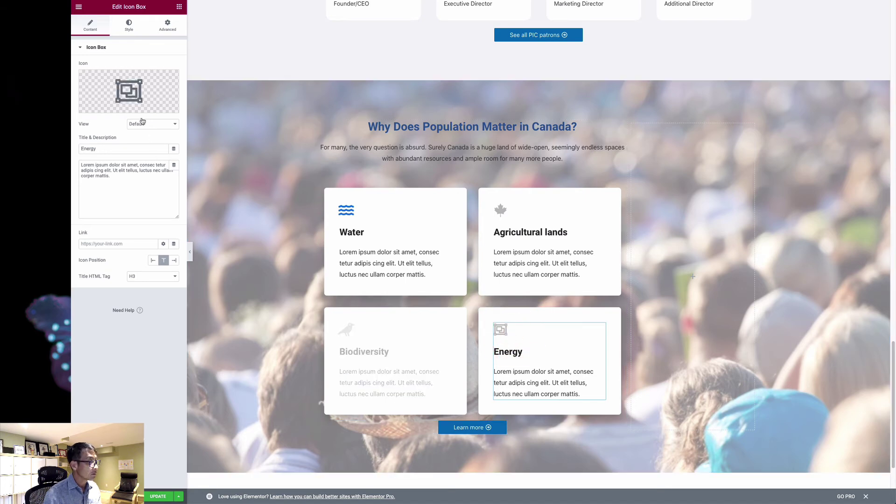
left_click(135, 97)
scroll(556, 285, "down", 10)
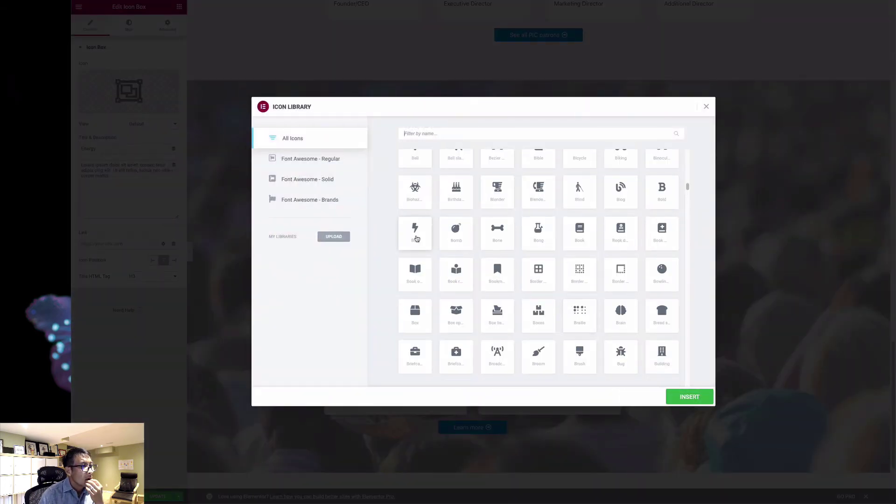
left_click(415, 233)
left_click(688, 397)
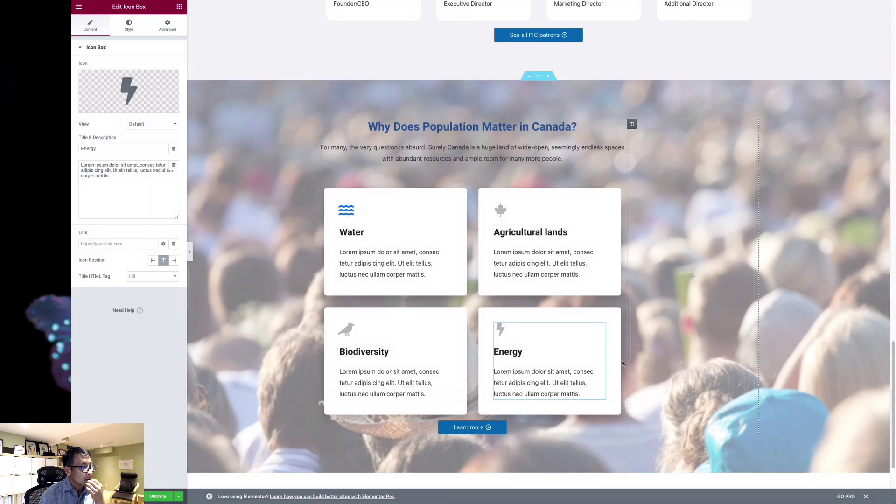
Copy the Water card's icon box and paste its style onto the Agricultural lands, Biodiversity and Energy icon boxes.
left_click(362, 331)
left_click(446, 209)
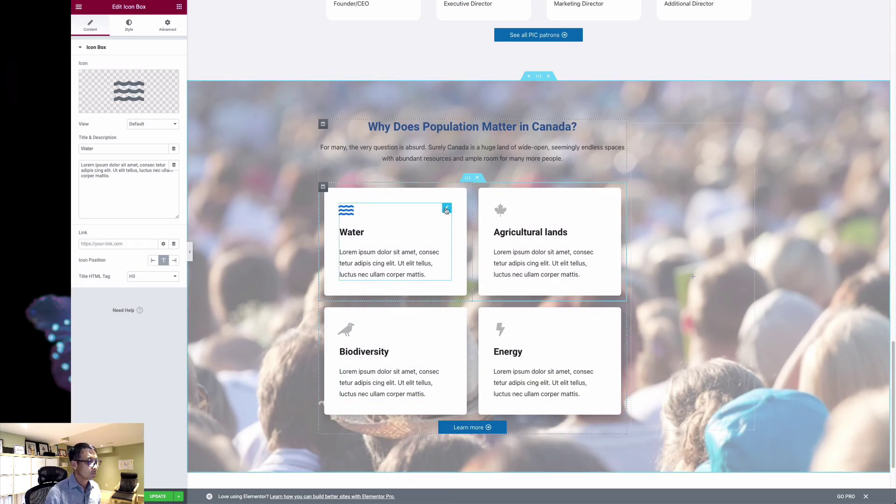
right_click(446, 210)
left_click(463, 241)
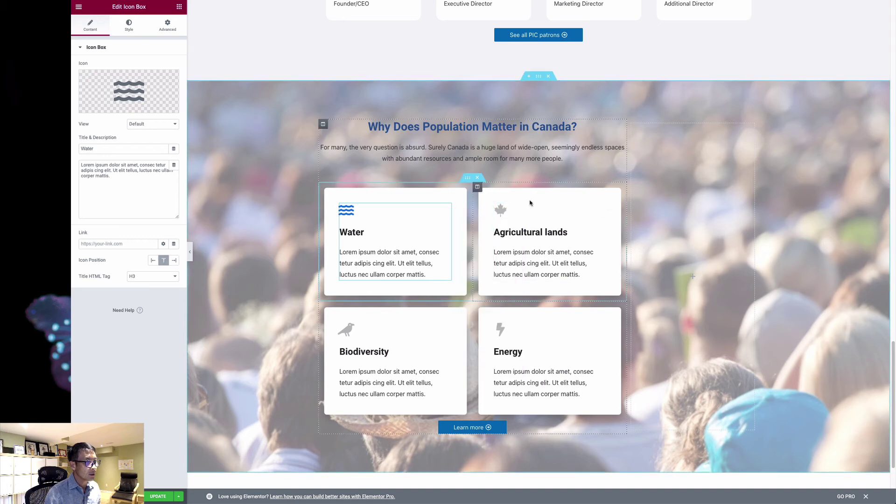
right_click(533, 209)
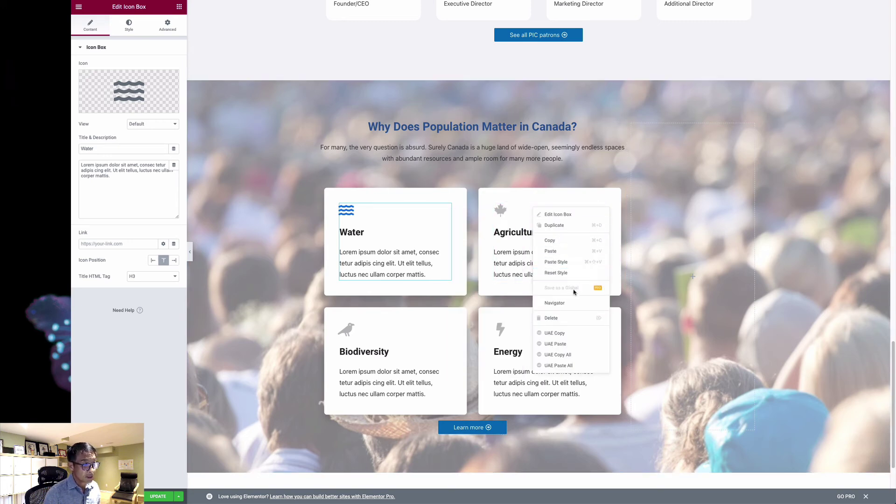
left_click(570, 262)
right_click(436, 335)
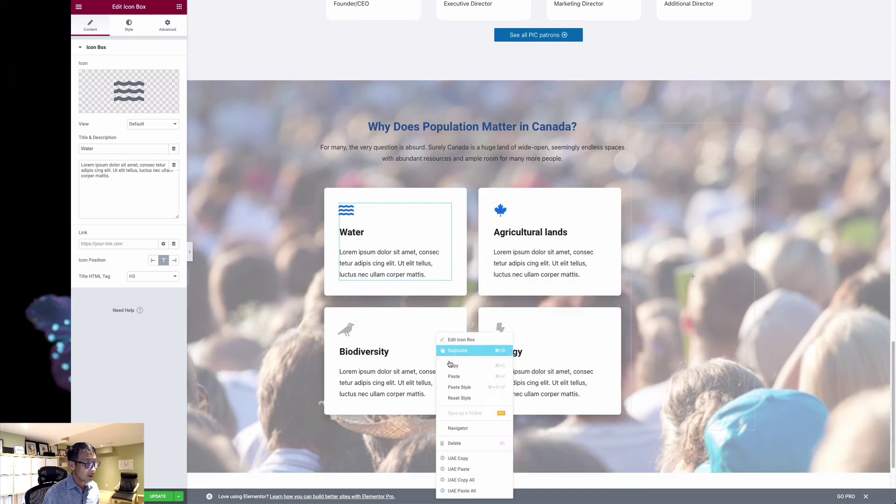
left_click(458, 386)
right_click(558, 347)
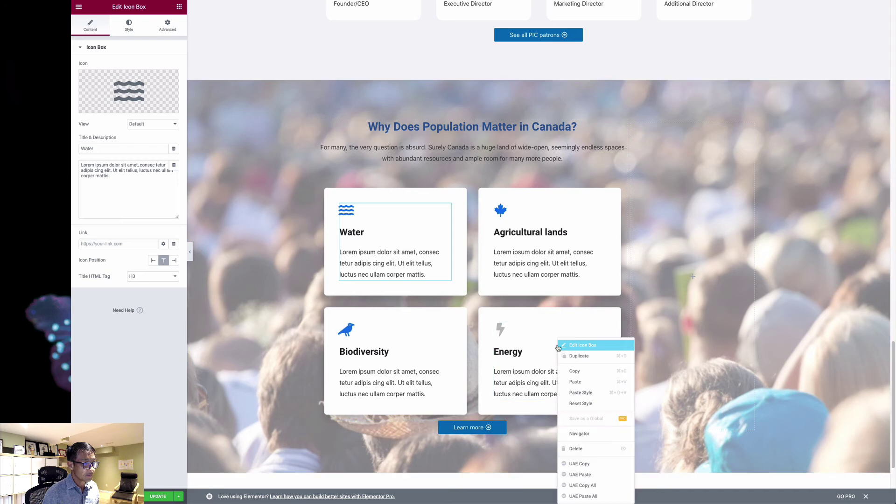
left_click(592, 394)
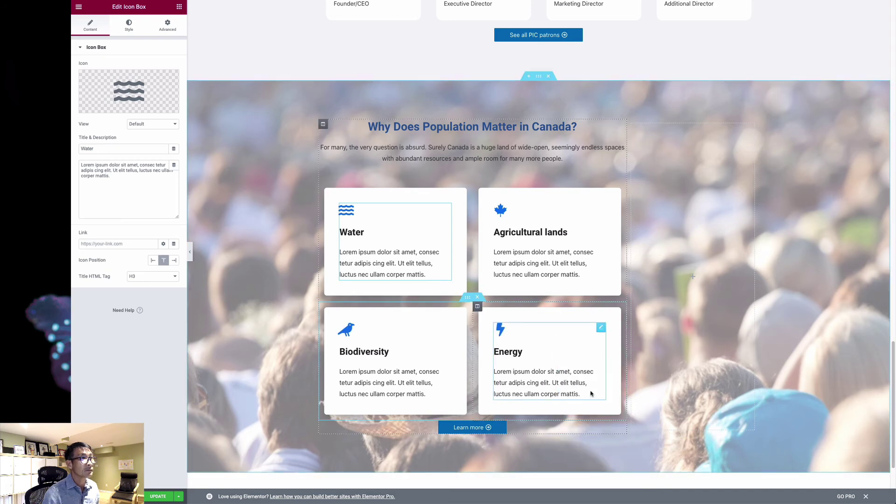
Set the text color of the "Why Does Population Matter in Canada?" heading to the black global color.
scroll(569, 336, "down", 1)
scroll(567, 336, "up", 3)
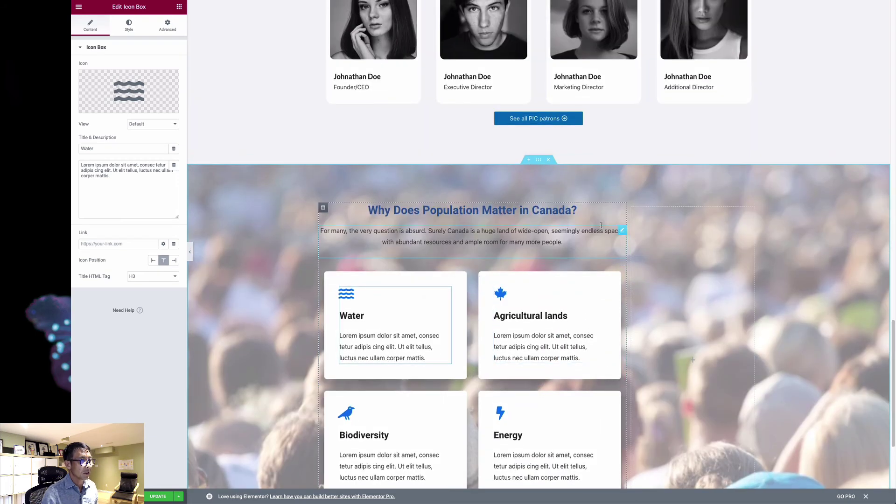
left_click(592, 212)
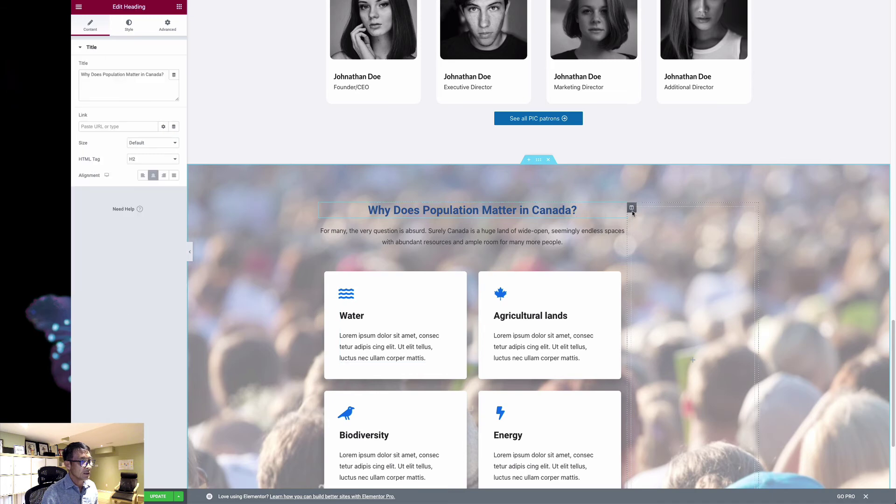
left_click(130, 27)
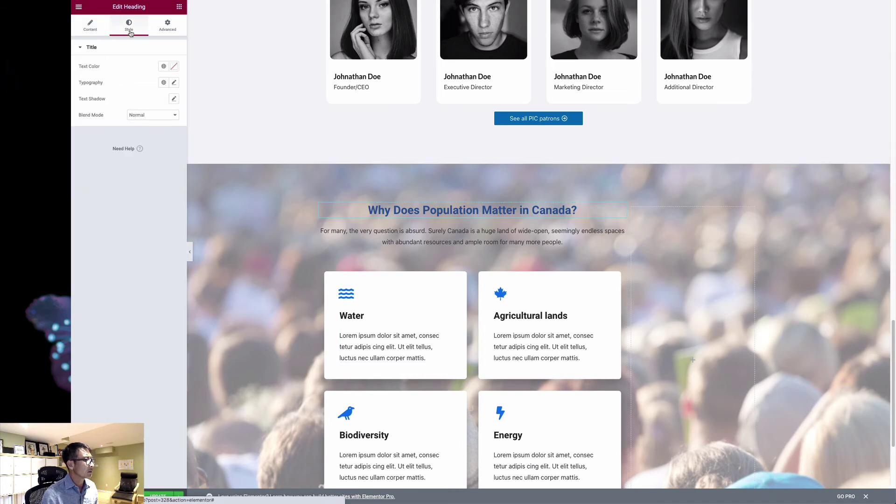
left_click(163, 67)
left_click(126, 143)
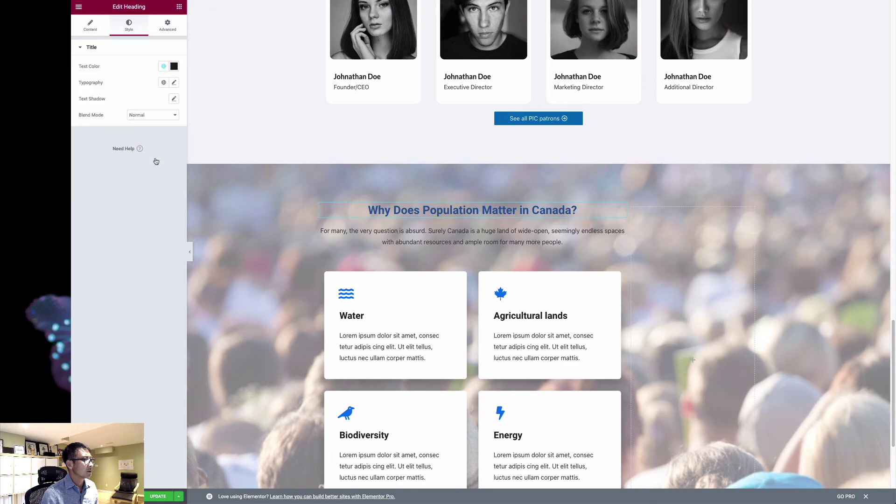
Replace the Water card's description with the paragraph starting "Canada is blessed with 7% of the world's fresh surface water.".
scroll(501, 273, "down", 2)
scroll(504, 278, "up", 2)
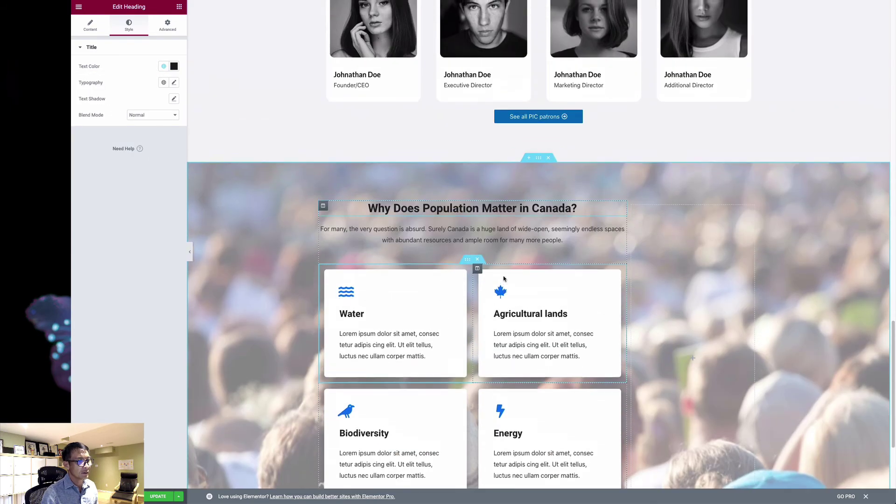
scroll(509, 279, "down", 4)
scroll(512, 279, "down", 2)
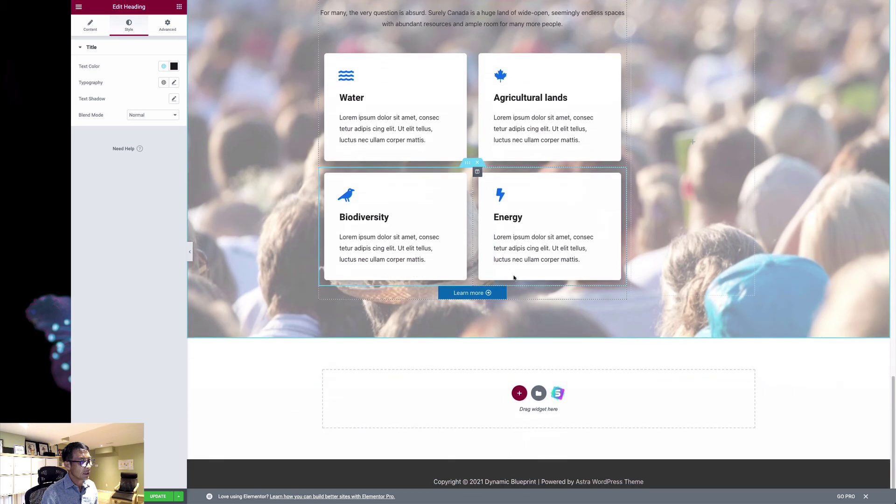
left_click(550, 140)
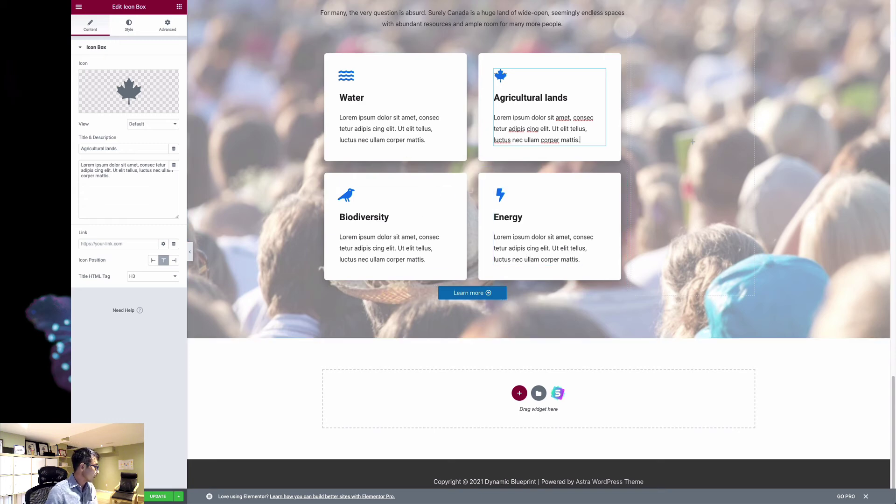
left_click(381, 137)
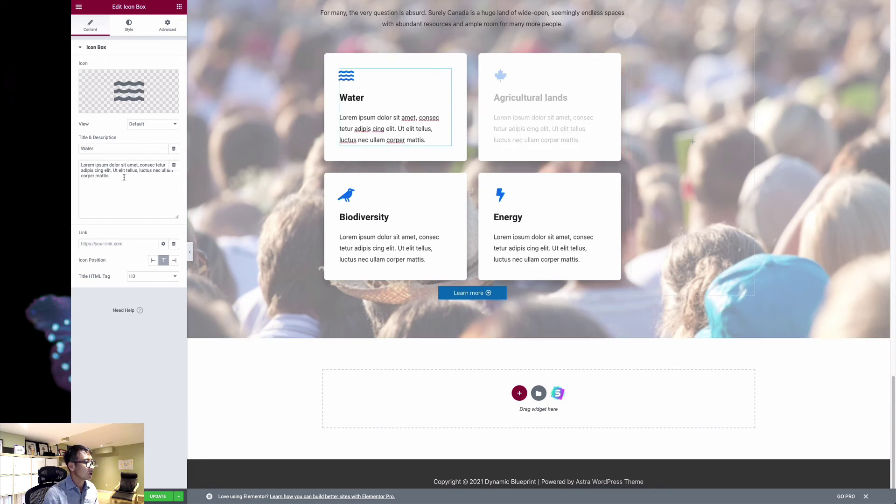
left_click_drag(124, 178, 79, 167)
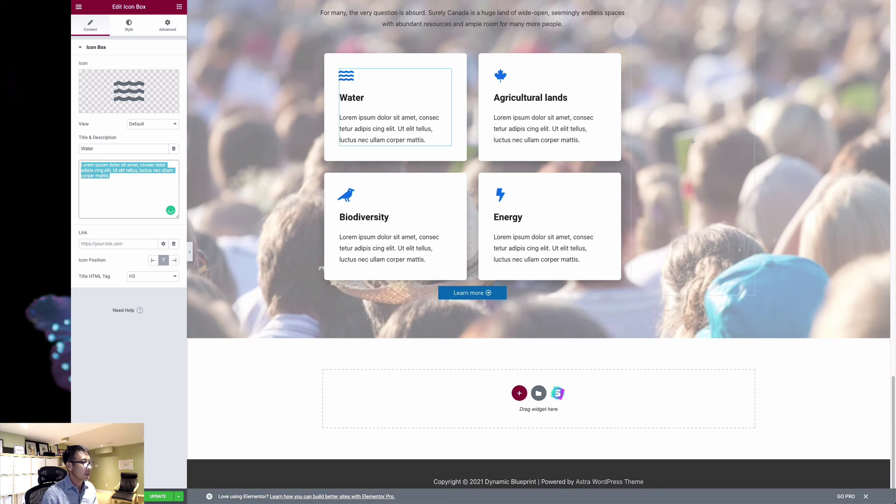
key("ctrl+v")
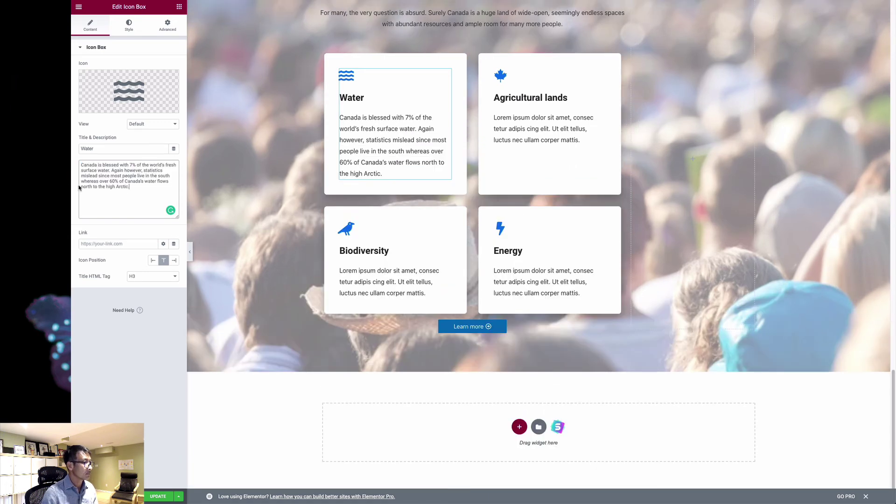
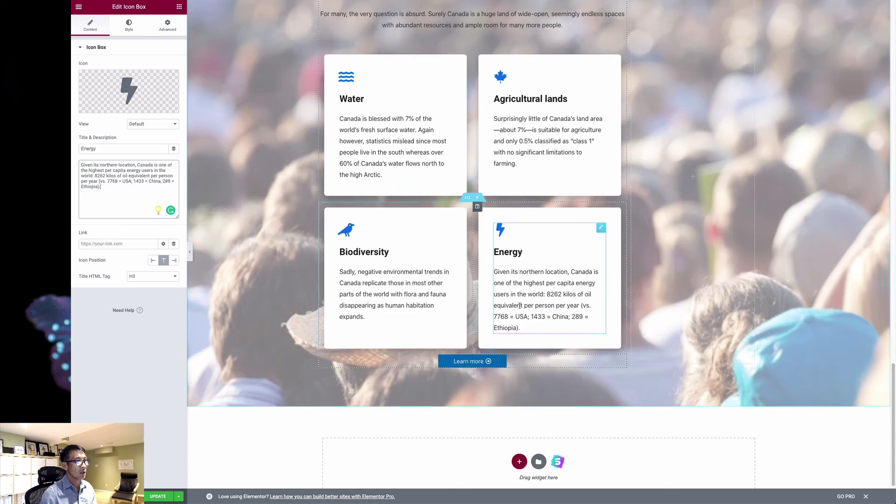
scroll(518, 311, "up", 5)
scroll(518, 311, "down", 2)
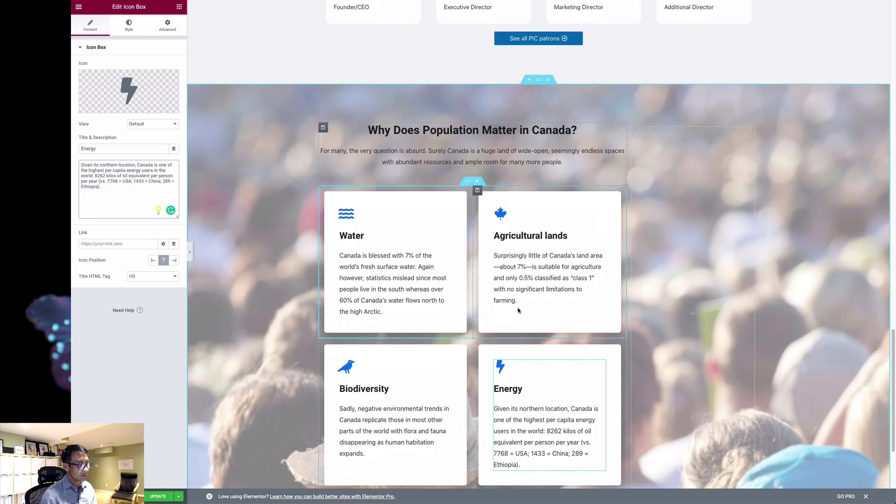
scroll(518, 310, "down", 3)
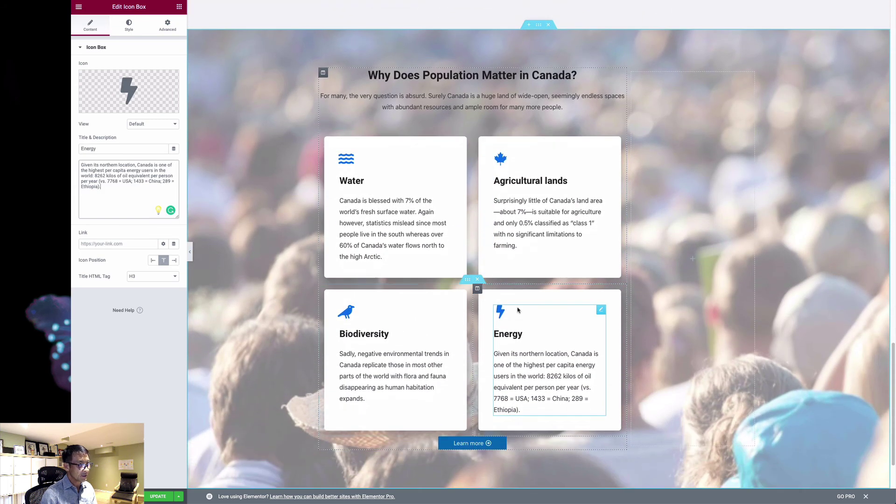
scroll(520, 310, "down", 1)
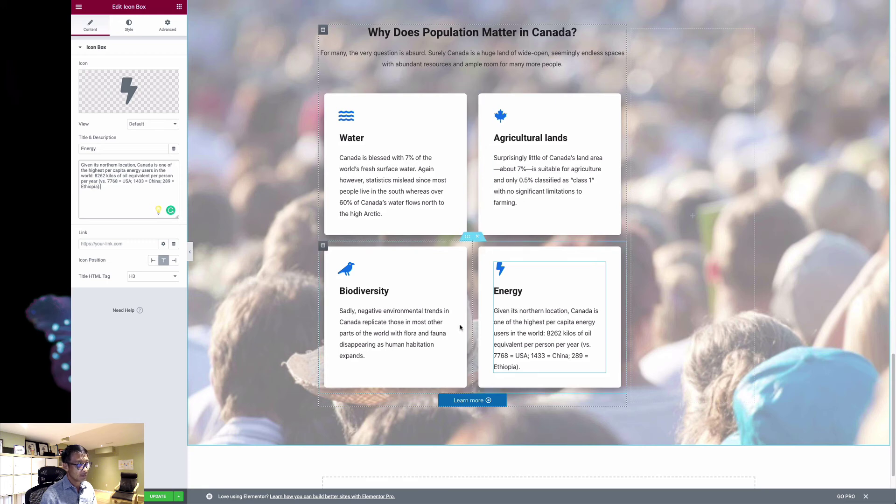
scroll(537, 262, "down", 1)
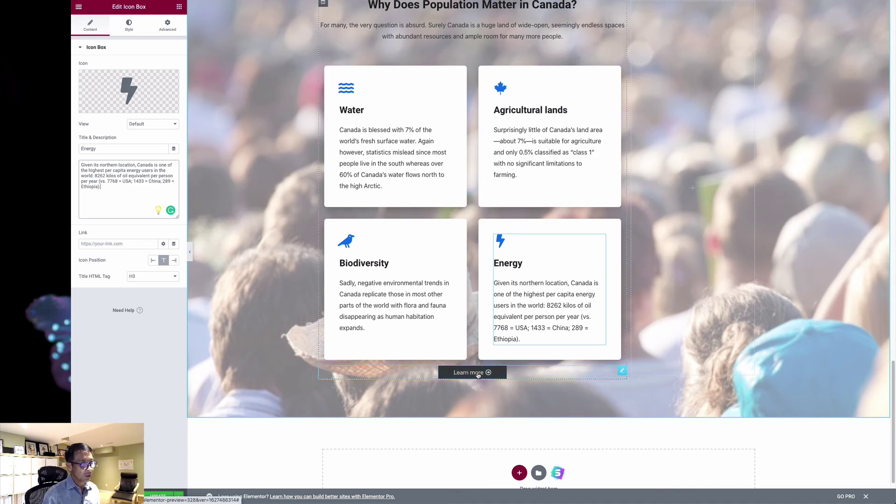
Switch to the Population Institute Canada site and review its home page sections for content to reuse on the landing page.
scroll(478, 375, "up", 4)
scroll(484, 356, "down", 5)
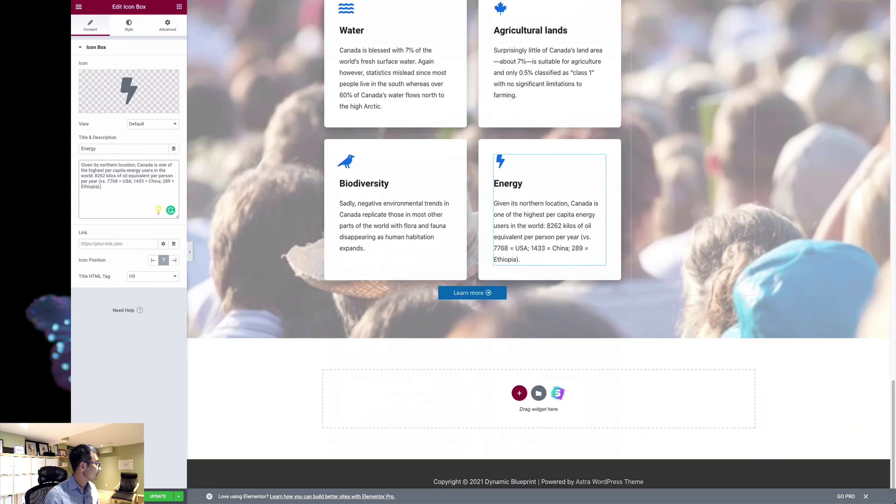
key("super+Tab")
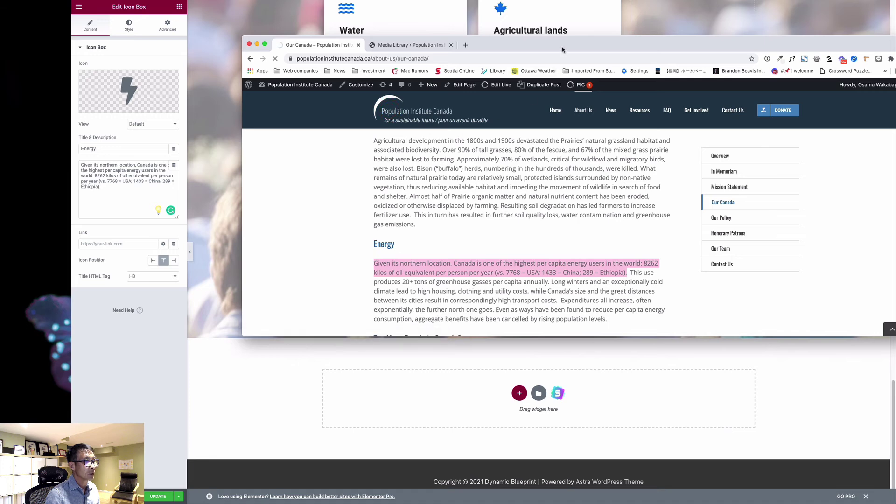
left_click_drag(555, 41, 428, 0)
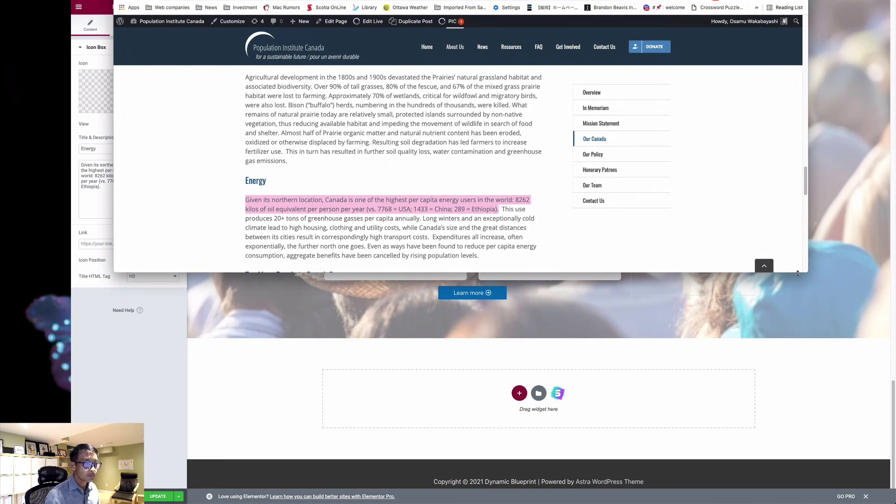
left_click_drag(798, 273, 789, 424)
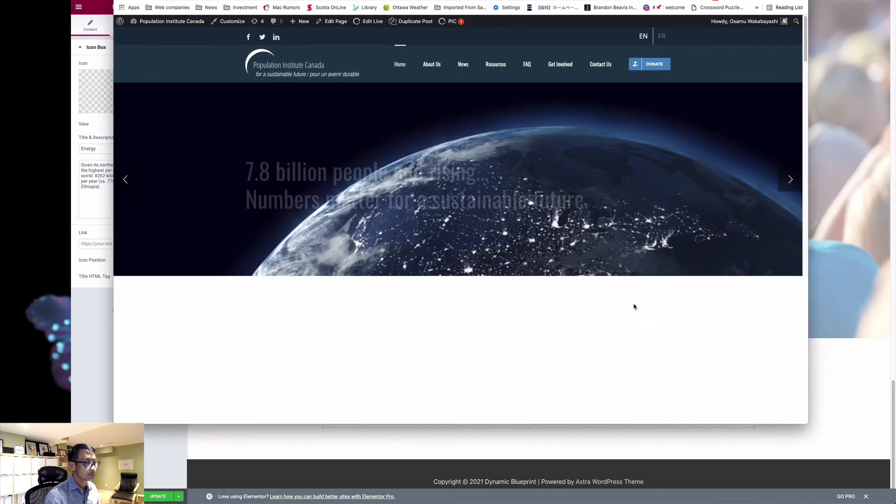
scroll(566, 307, "down", 15)
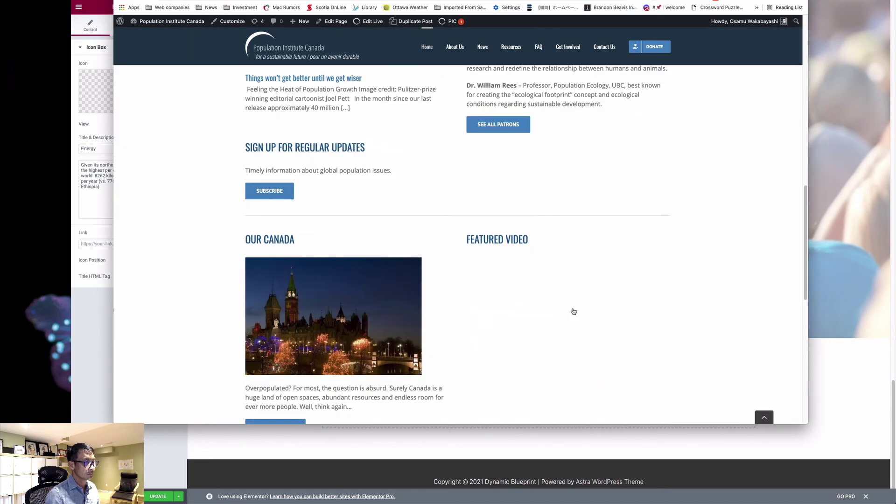
scroll(574, 311, "up", 3)
scroll(574, 312, "down", 10)
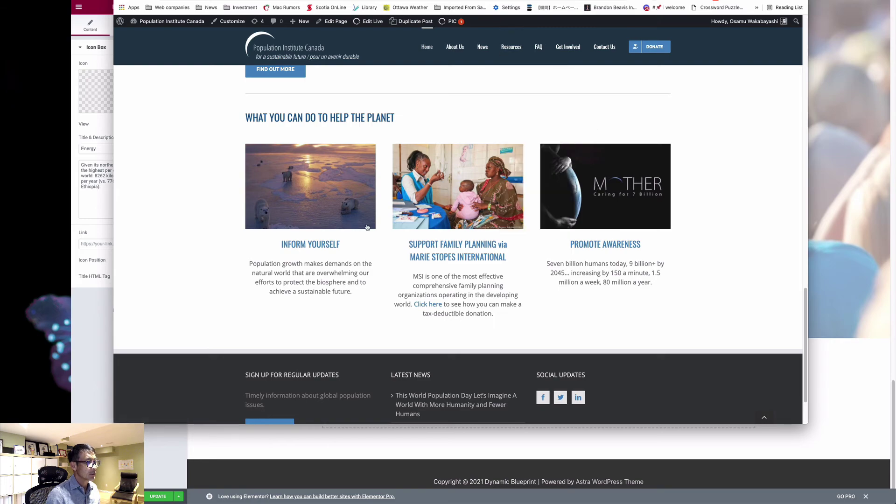
key("super+m")
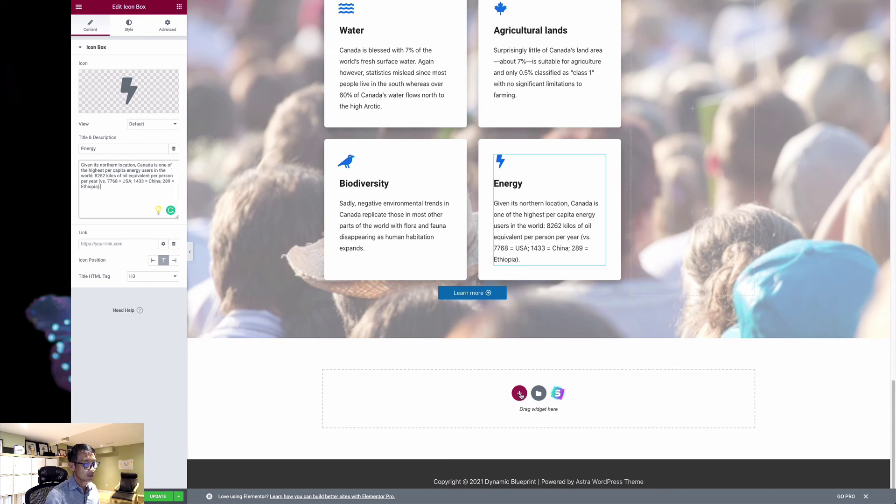
Import the Call To Action block with the succulent image beside the text as a new section below the topic cards.
left_click(557, 395)
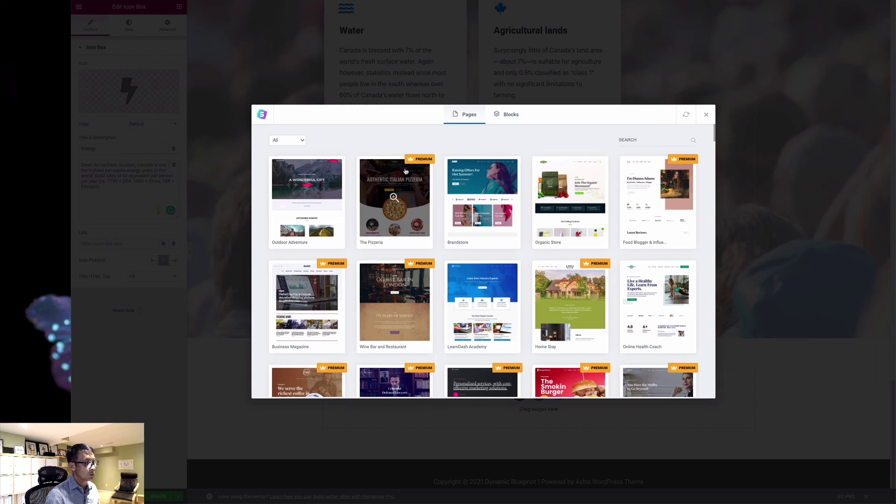
left_click(500, 115)
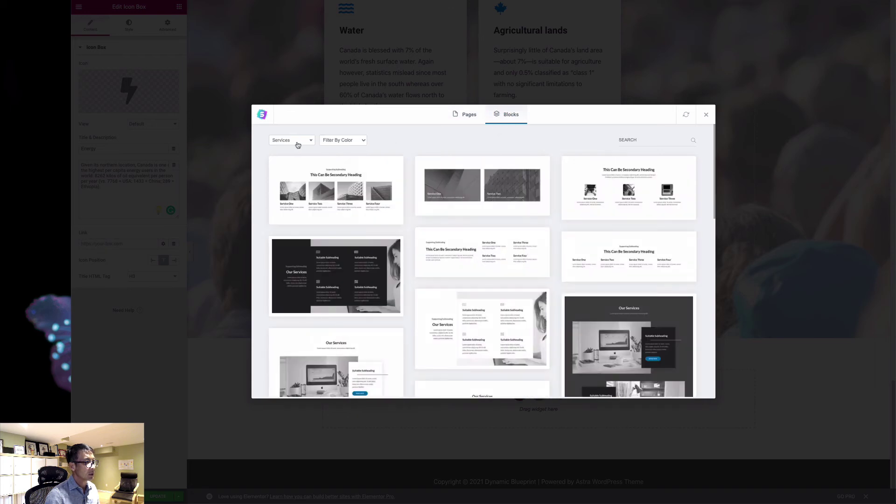
left_click(298, 142)
left_click(286, 209)
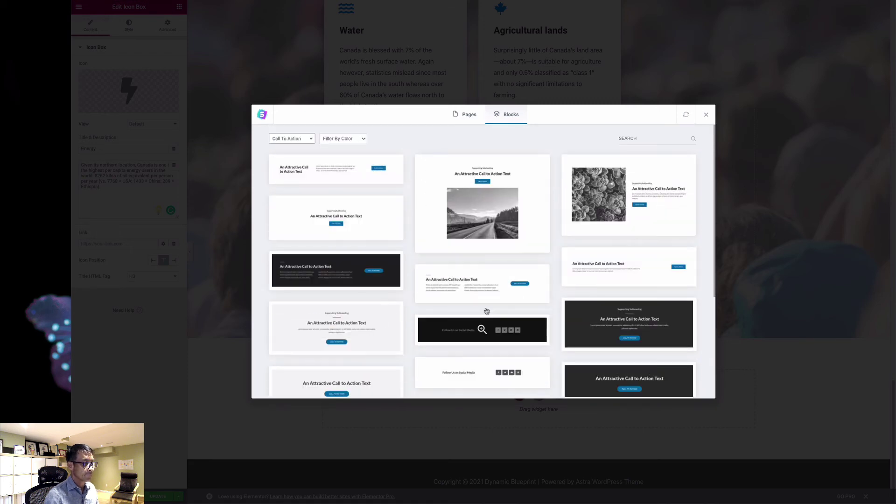
left_click(604, 183)
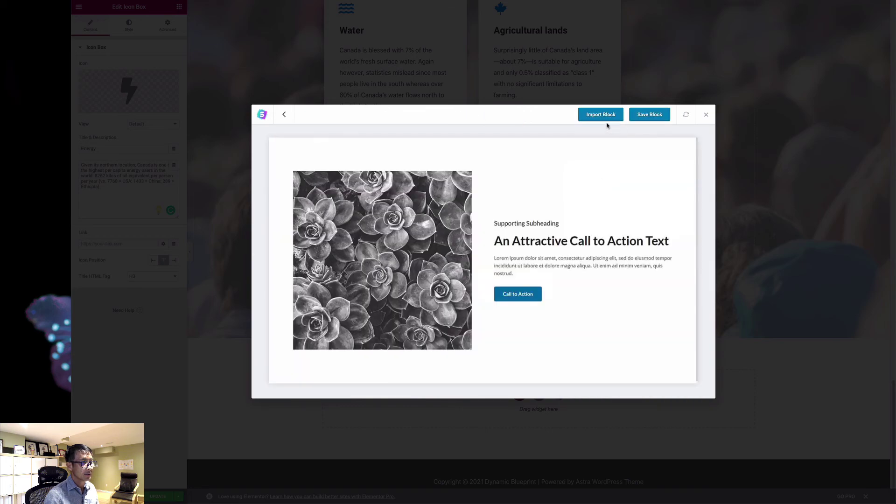
left_click(600, 117)
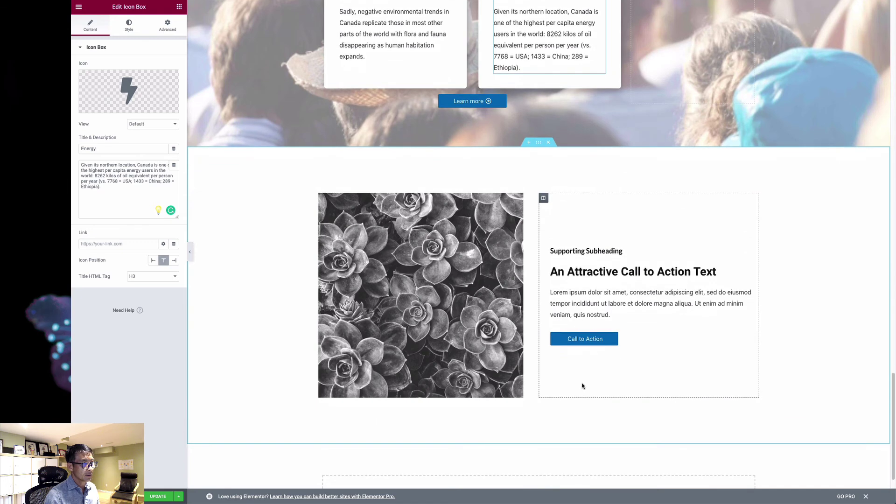
left_click(449, 313)
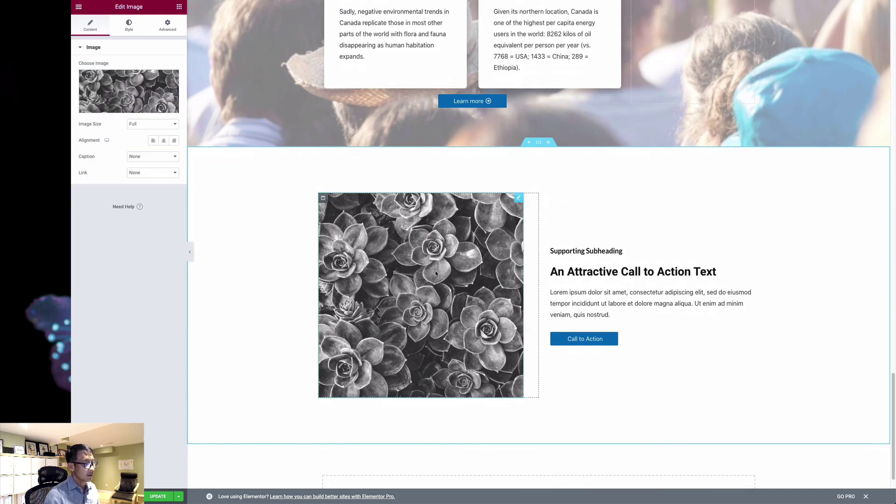
left_click(140, 96)
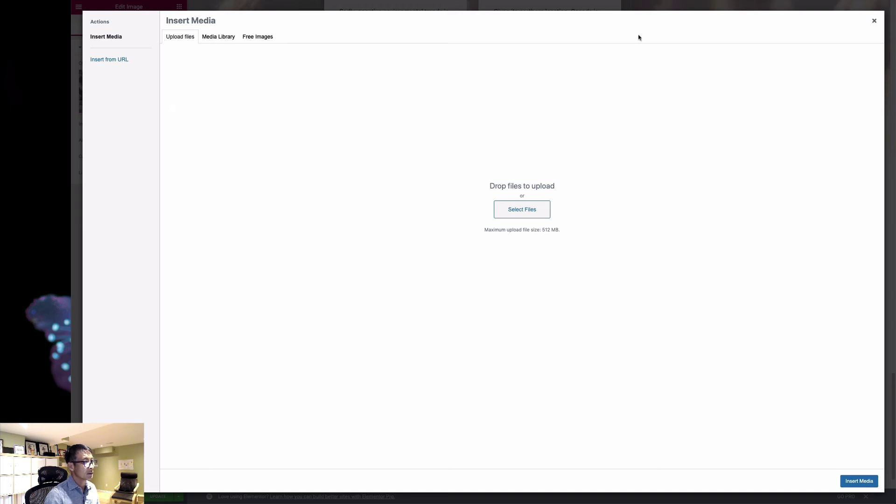
left_click(874, 21)
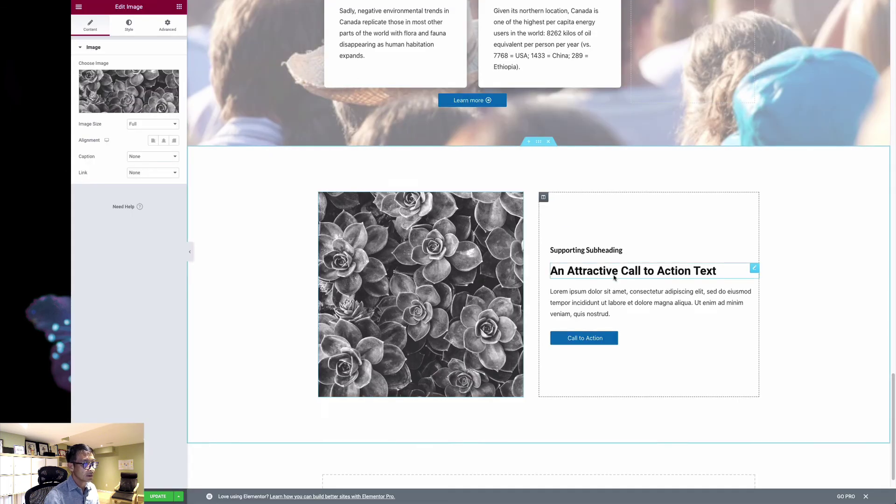
Examine the "What You Can Do to Help the Planet" section on the Population Institute Canada home page.
scroll(615, 275, "down", 2)
scroll(614, 275, "up", 1)
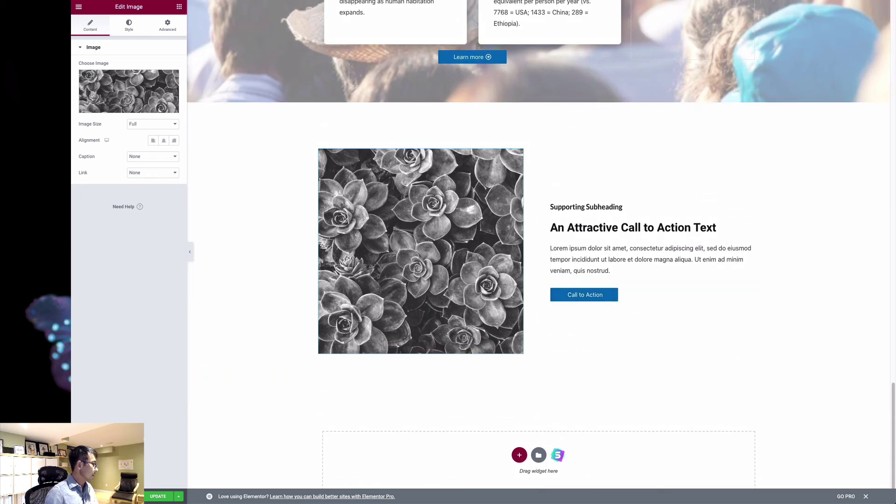
key("super+Tab")
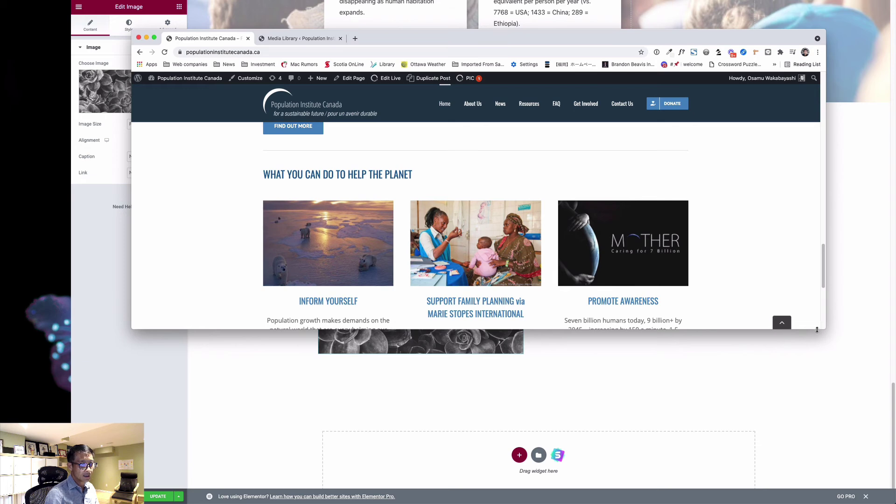
left_click_drag(816, 341, 816, 463)
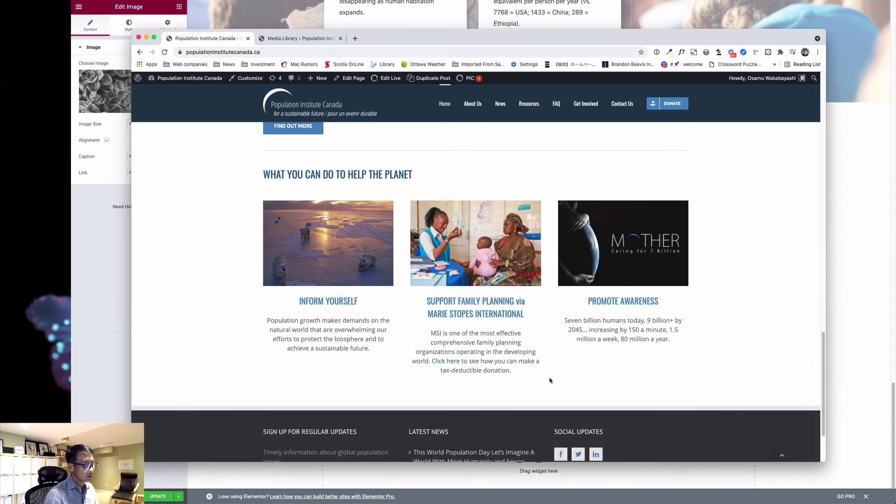
scroll(548, 380, "down", 1)
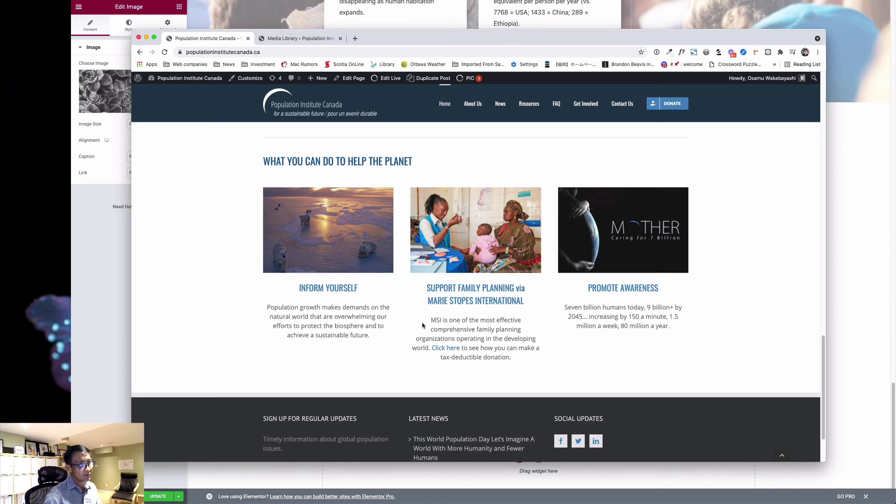
left_click_drag(628, 42, 0, 326)
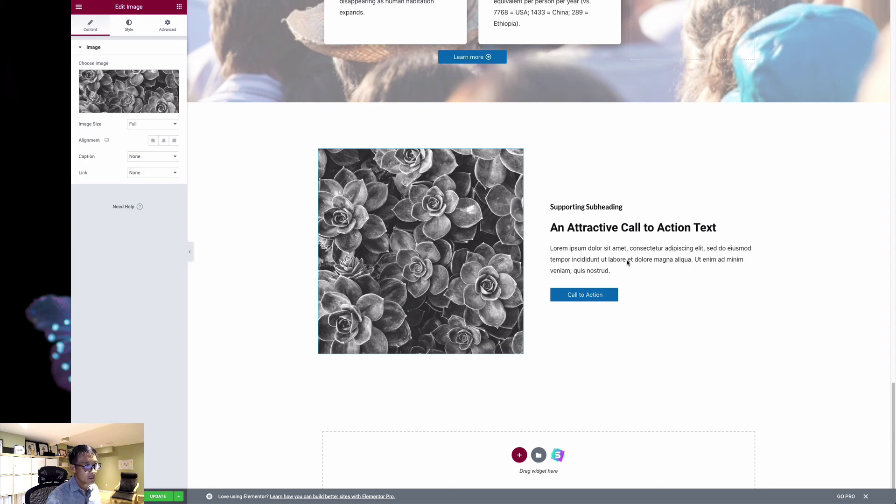
left_click(641, 299)
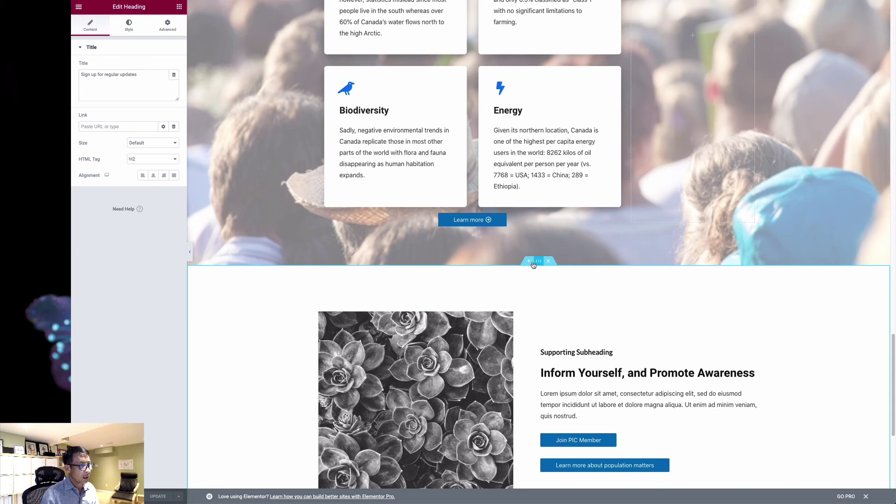
Import the dark "My Happy Clients!" Testimonials block above the "Inform Yourself, and Promote Awareness" section.
left_click(529, 261)
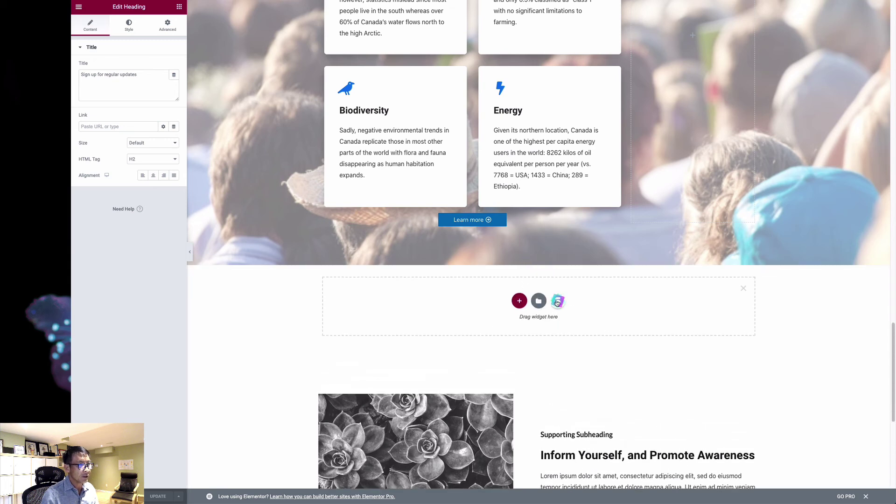
left_click(558, 301)
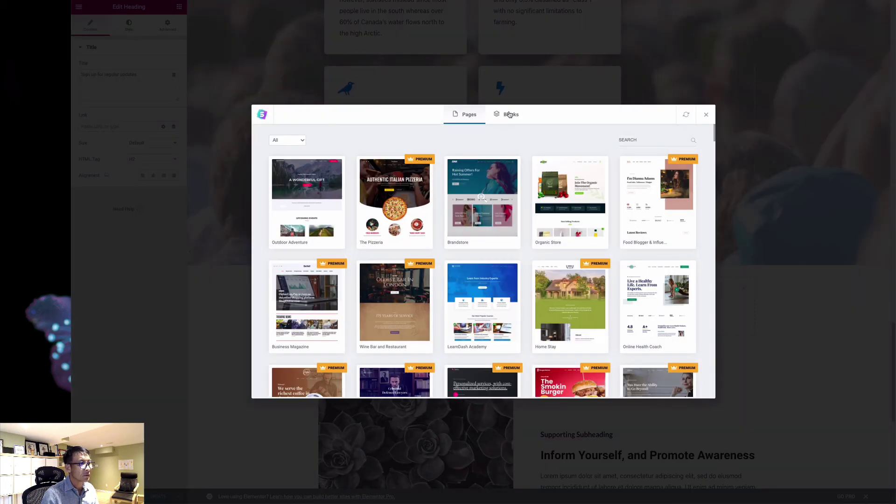
left_click(509, 115)
left_click(293, 141)
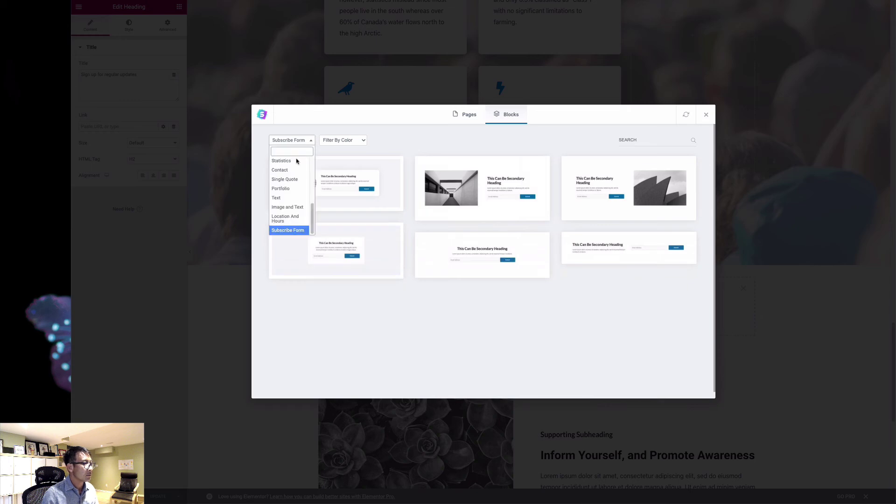
scroll(294, 222, "up", 8)
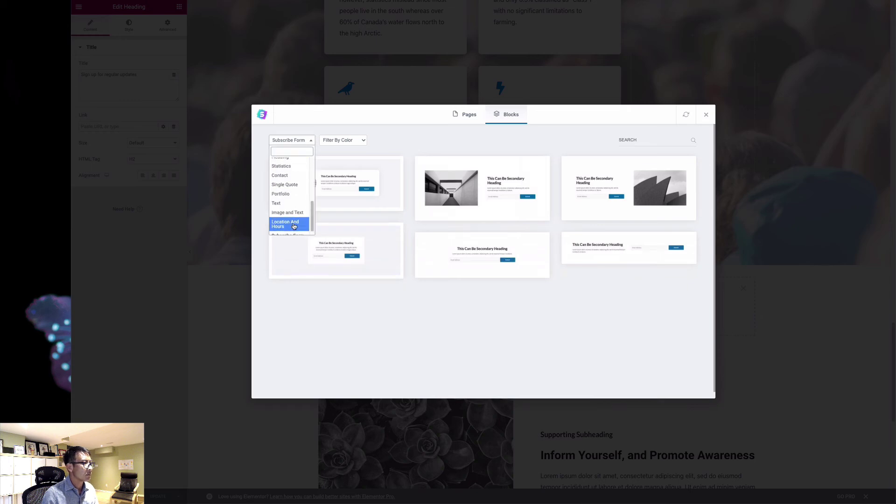
left_click(293, 191)
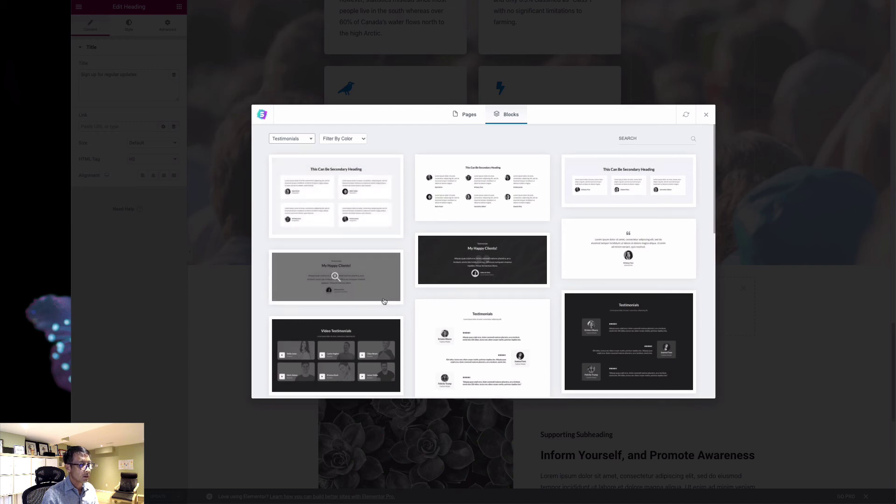
left_click(531, 260)
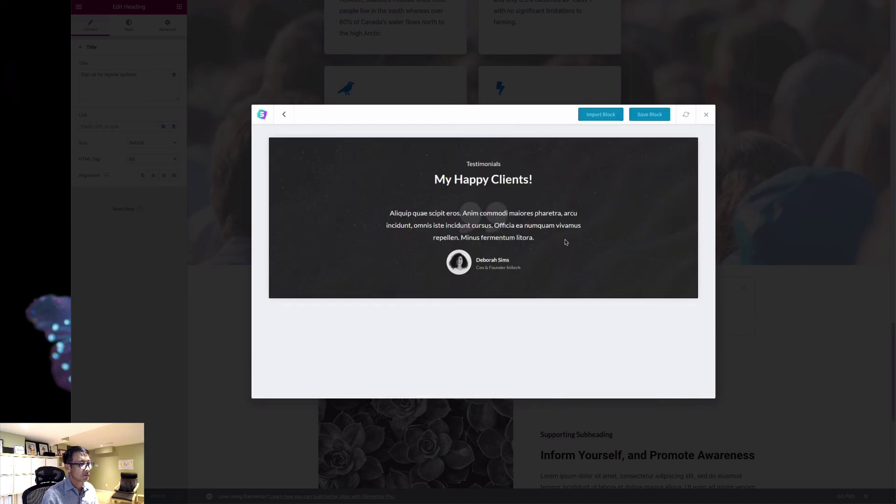
left_click(600, 117)
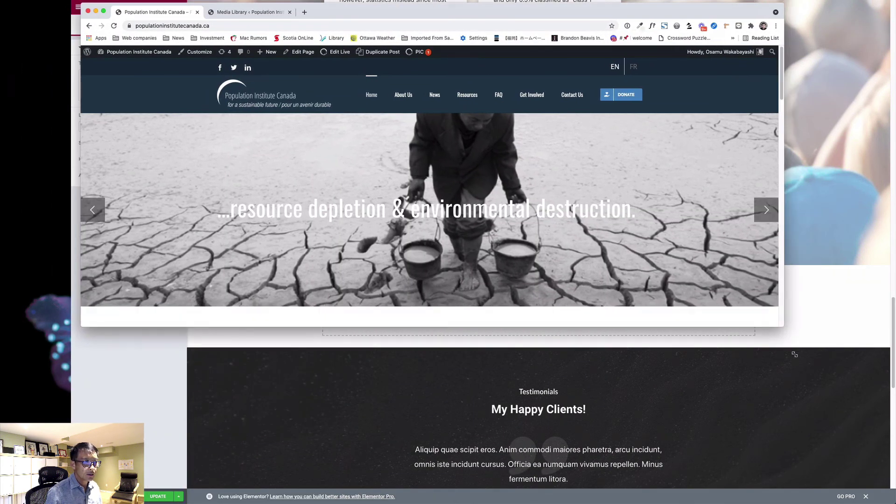
Copy the "All environmental problems become harder" quote from the polar bear slide on the Population Institute Canada home page.
left_click_drag(794, 355, 795, 360)
left_click(781, 210)
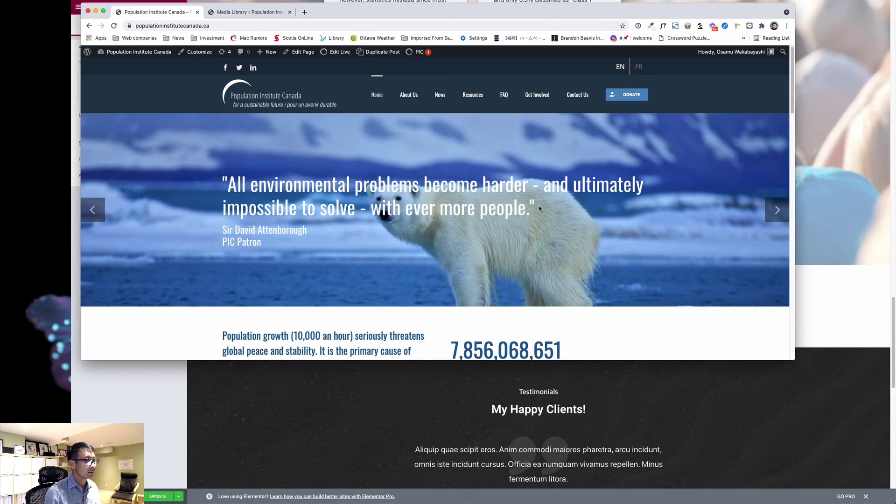
left_click_drag(534, 207, 228, 186)
key("ctrl+c")
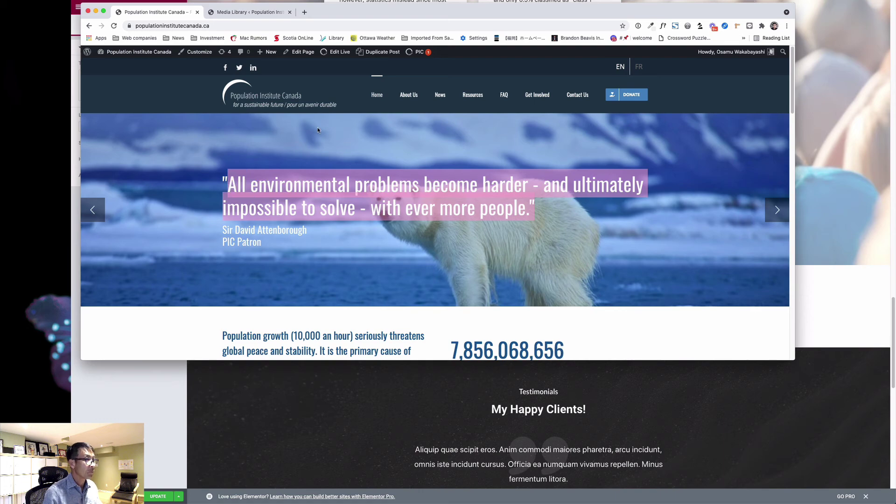
left_click_drag(384, 15, 340, 35)
left_click(849, 333)
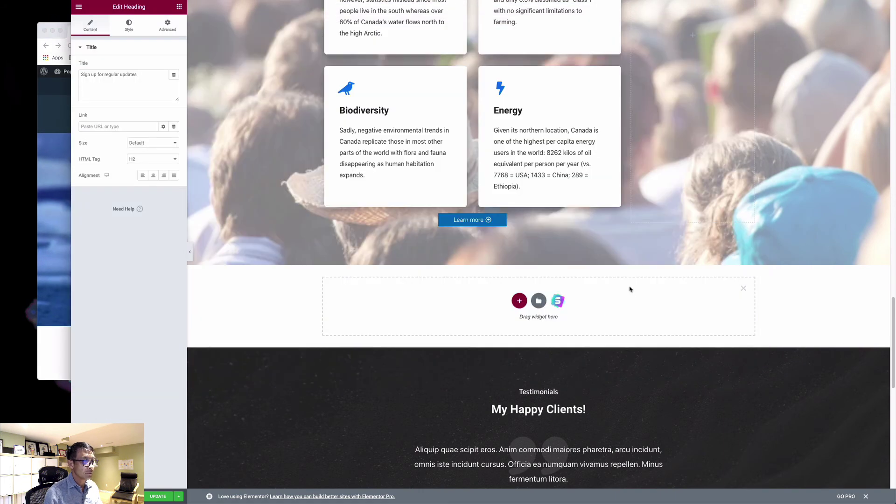
Replace the testimonial's placeholder content with the copied quote "All environmental problems become harder - and ultimately impossible to solve - with ever more people.".
scroll(579, 297, "down", 5)
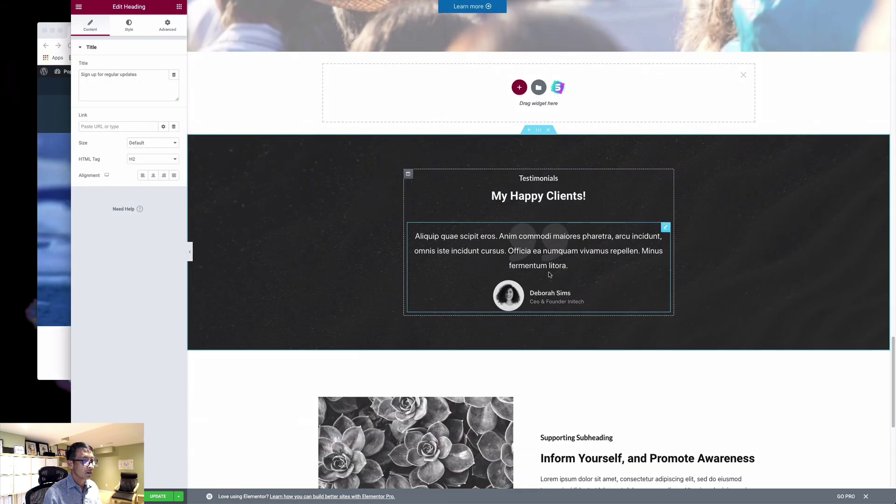
left_click(583, 258)
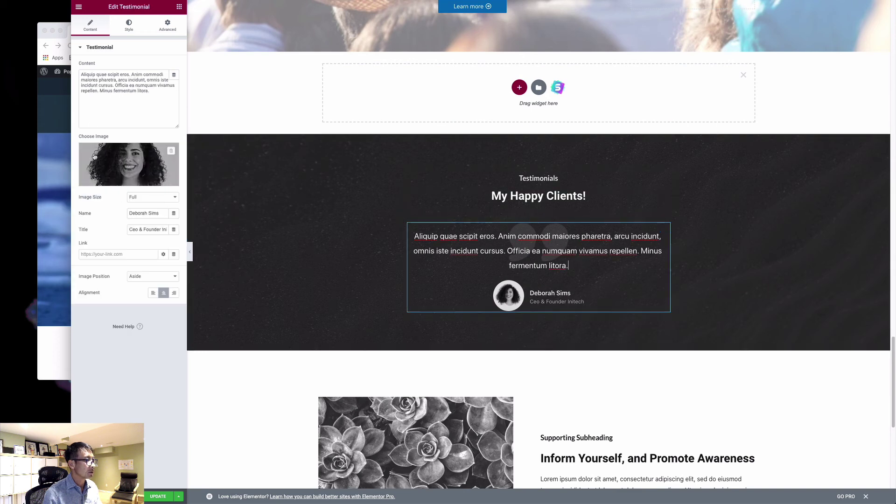
left_click(130, 96)
key("ctrl+a")
key("ctrl+v")
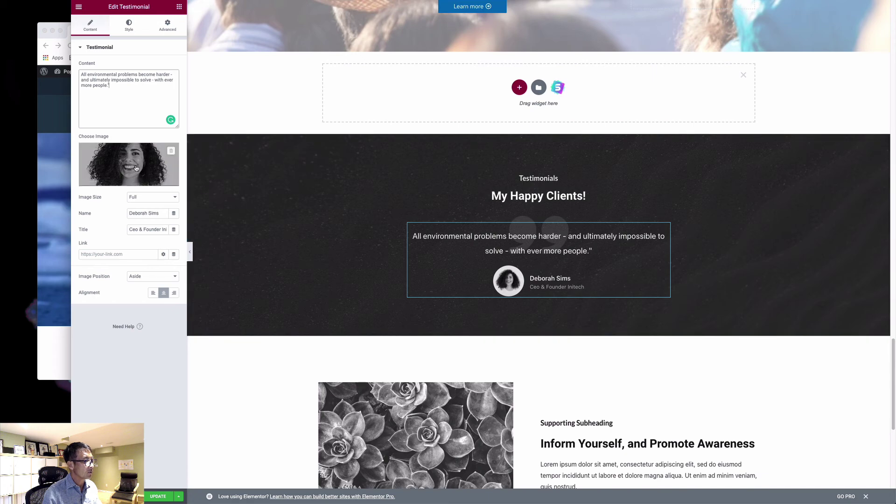
Copy the "Sir David Attenborough PIC Patron" attribution from the polar bear slide on the Population Institute Canada home page.
mouse_move(126, 164)
left_click(61, 274)
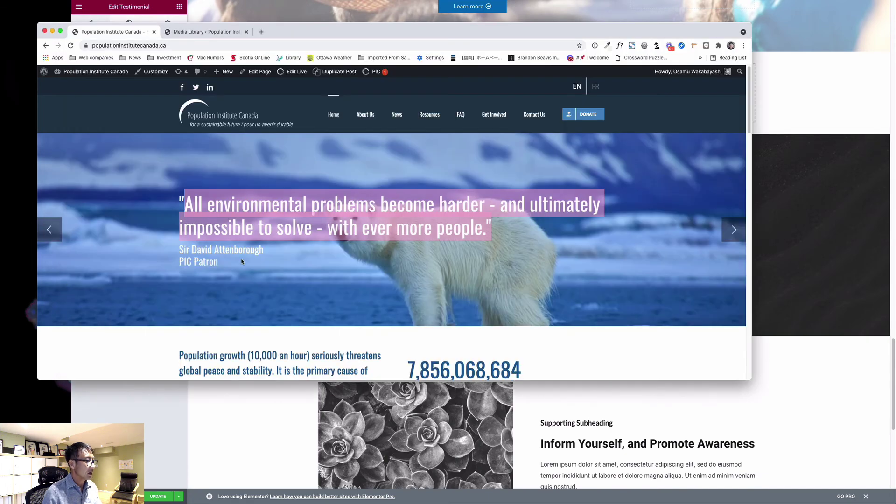
triple_click(254, 251)
key("super+c")
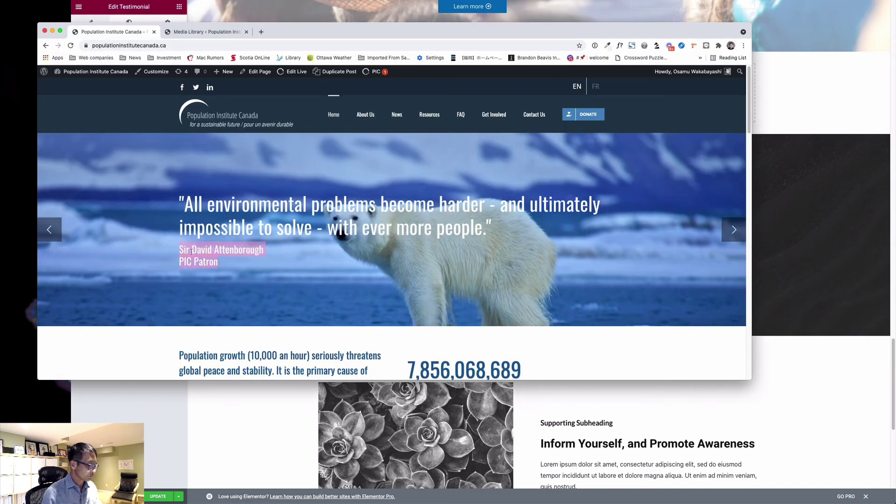
Back in the Elementor editor, set the testimonial's name to "Sir David Attenborough" and its title to "PIC Patron".
left_click(765, 224)
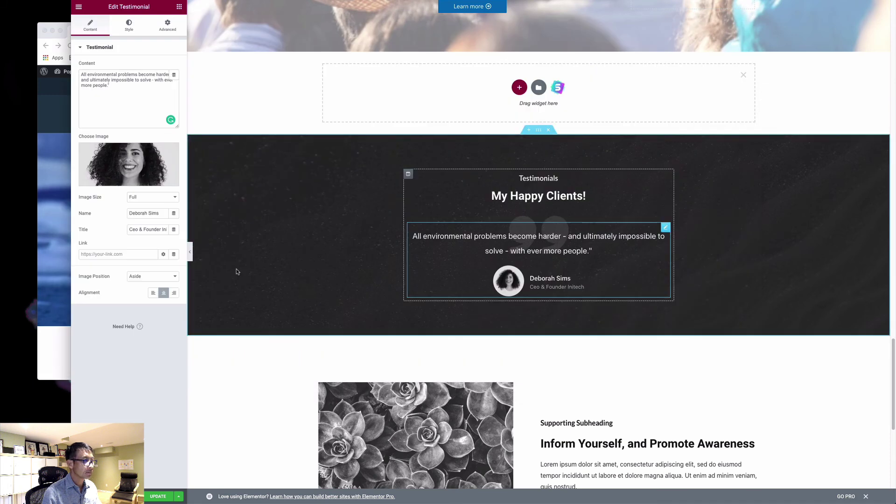
mouse_move(132, 166)
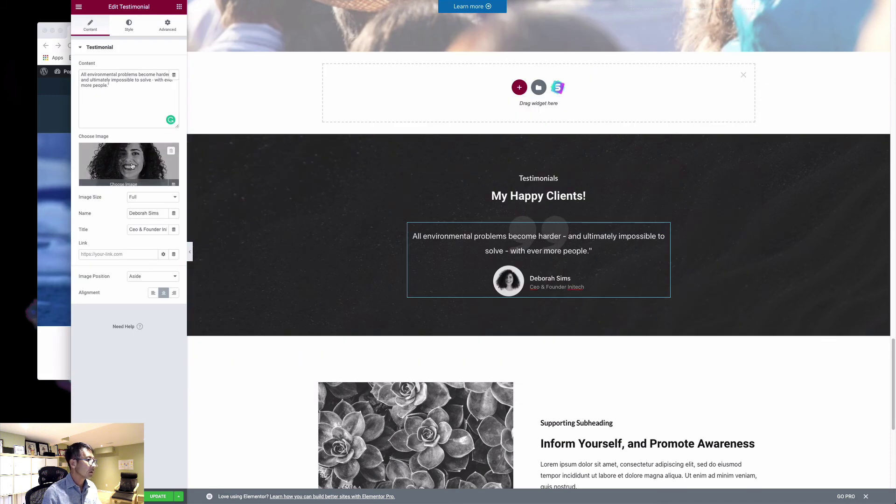
triple_click(151, 215)
key("super+v")
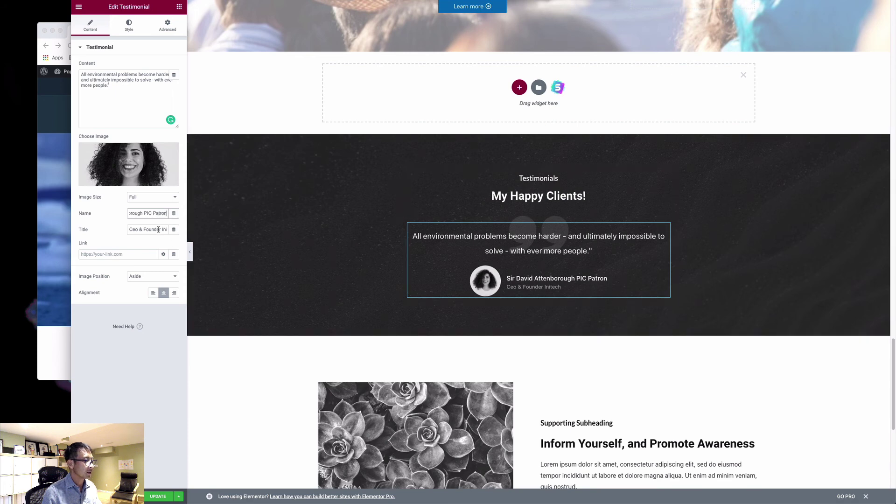
left_click_drag(167, 213, 141, 213)
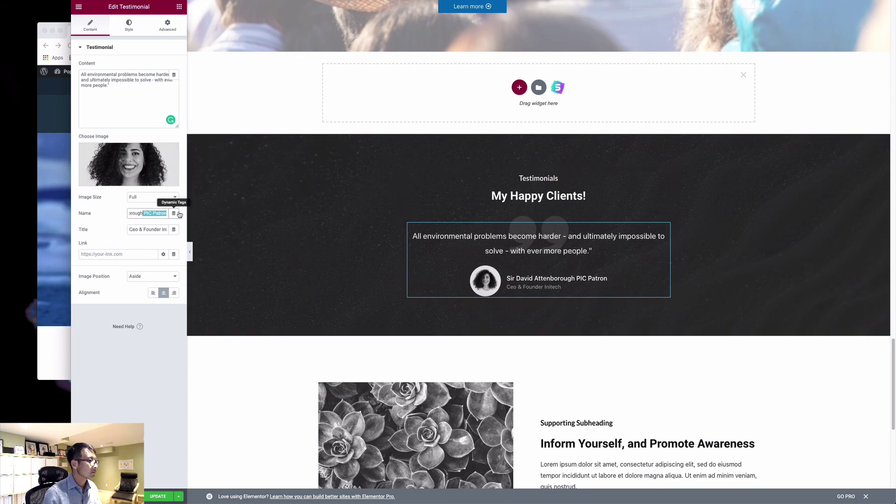
key("BackSpace")
triple_click(133, 231)
type("PIC Patron")
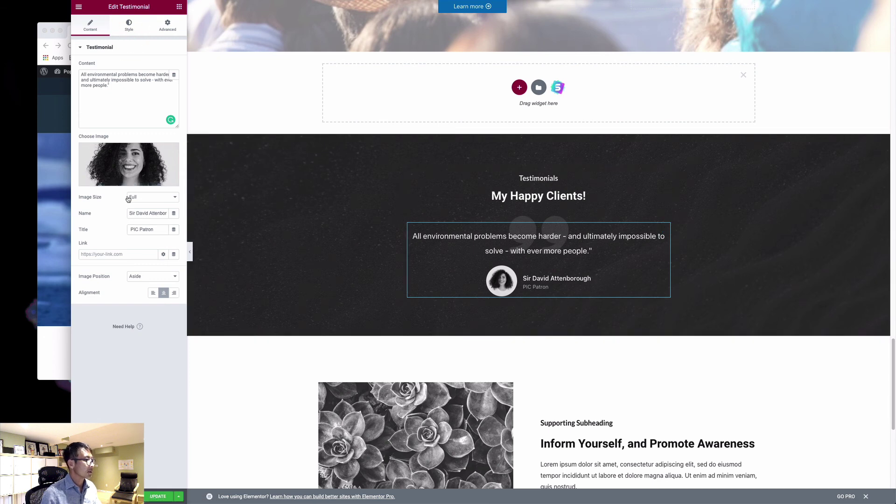
Delete the "My Happy Clients!" heading and the "Testimonials" subheading above the quote.
left_click(129, 26)
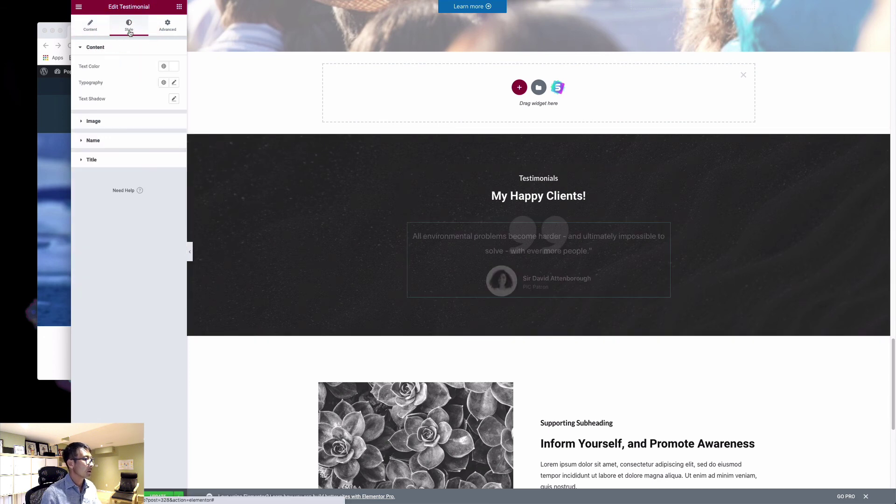
left_click(91, 160)
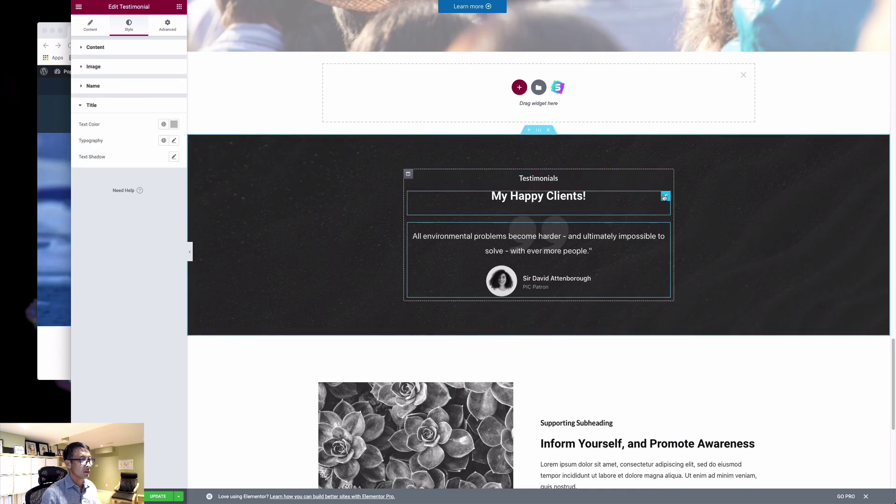
right_click(664, 196)
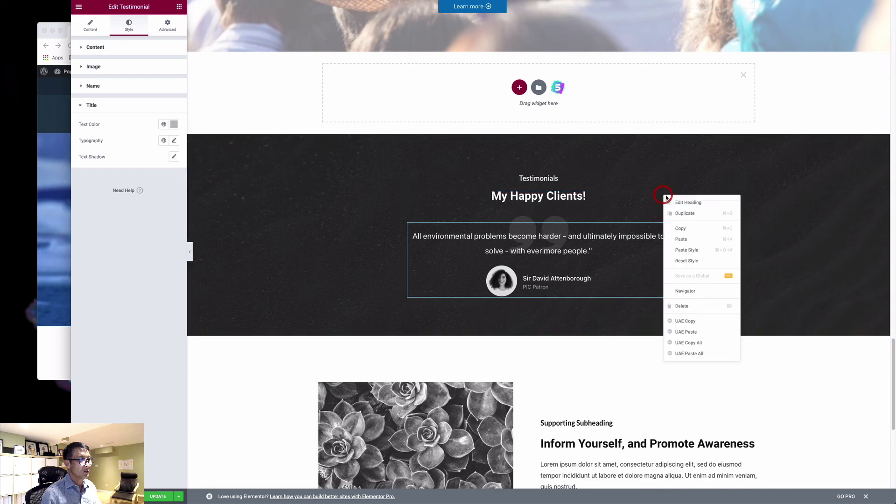
left_click(706, 307)
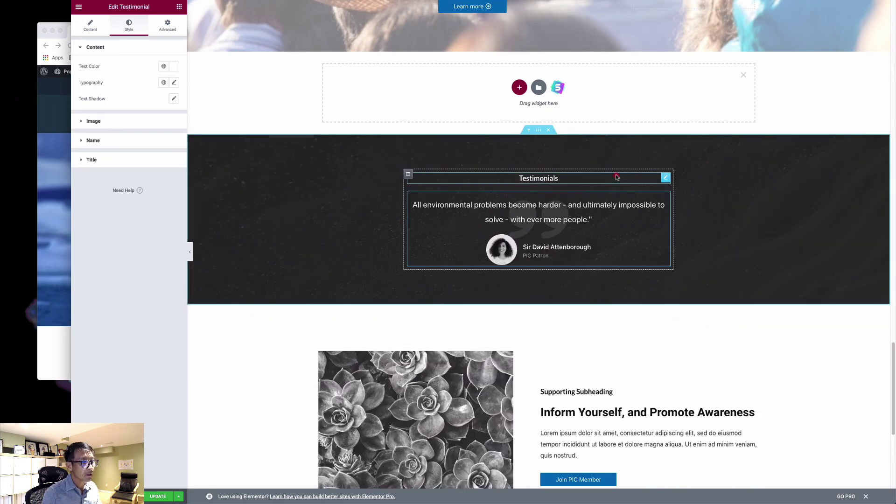
right_click(615, 176)
left_click(663, 287)
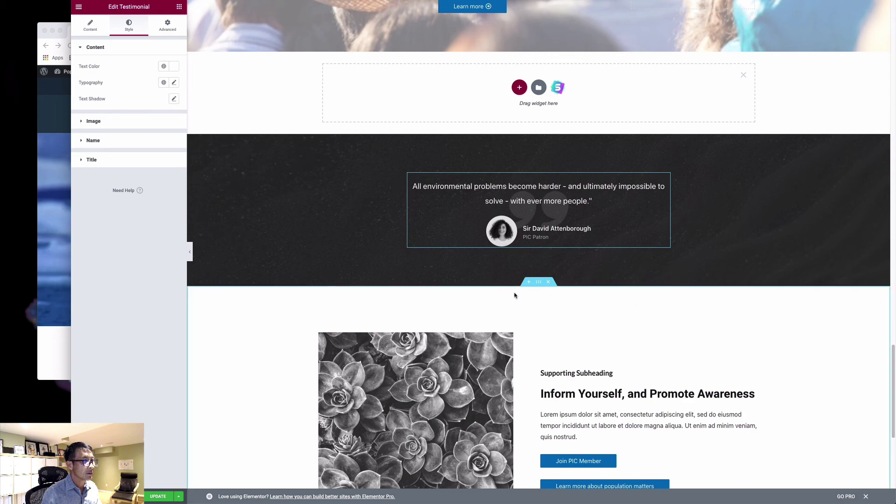
Open the media chooser for the dark testimonial section's background image.
scroll(519, 297, "down", 1)
scroll(523, 301, "up", 2)
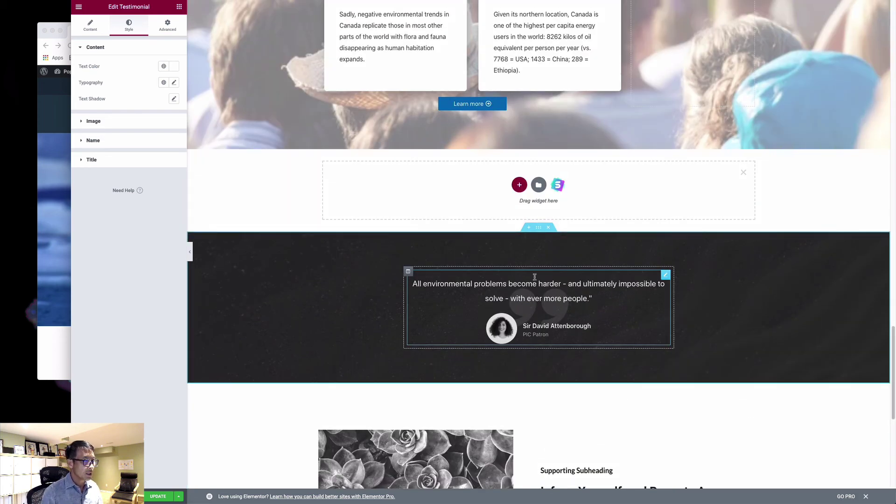
left_click(539, 227)
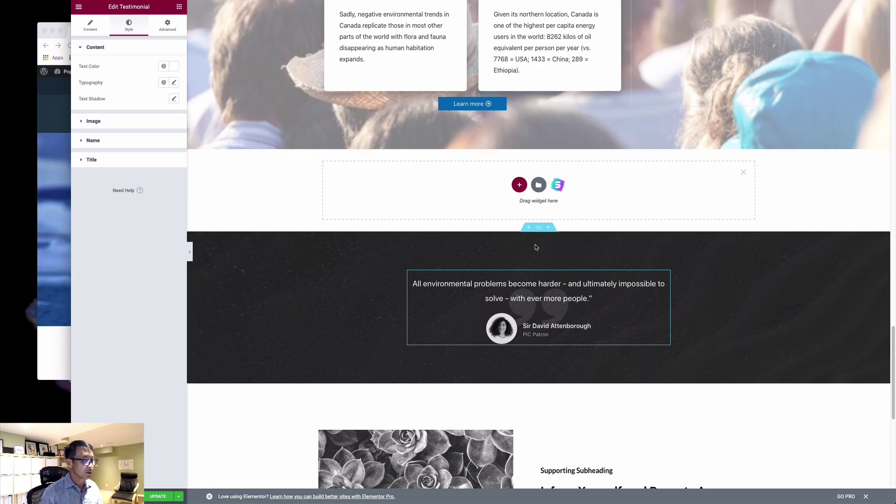
left_click(538, 228)
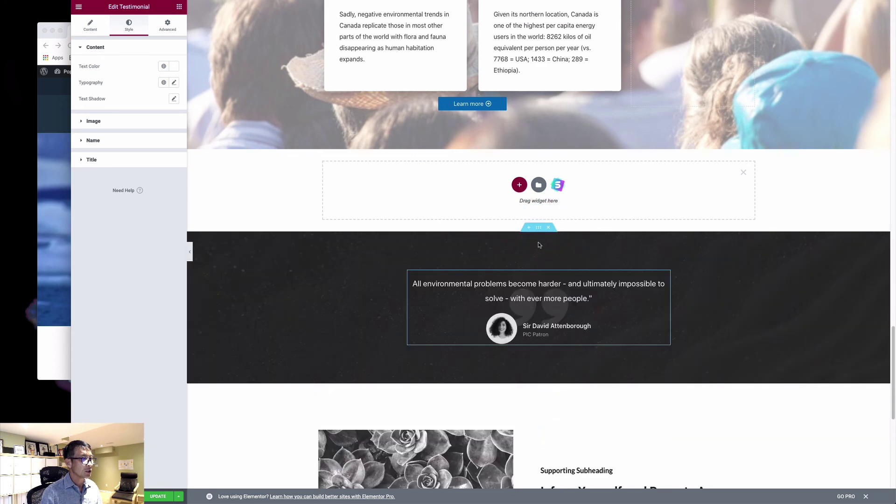
left_click(540, 228)
left_click(127, 27)
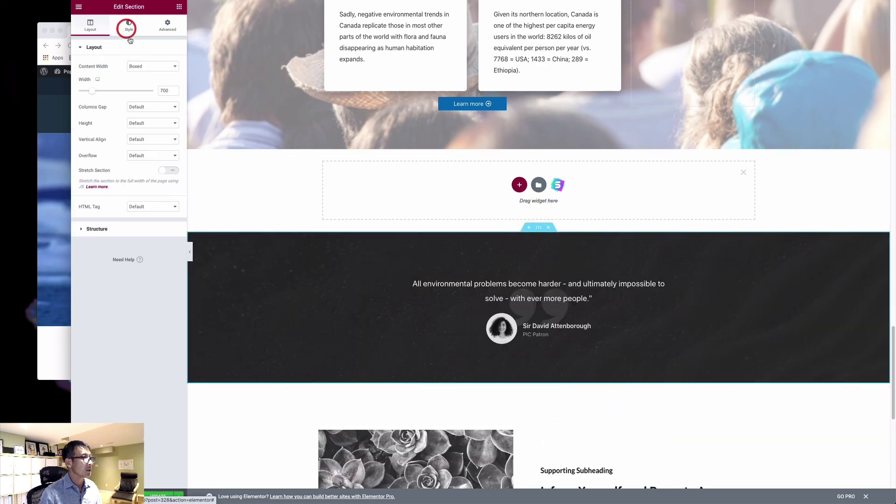
mouse_move(99, 151)
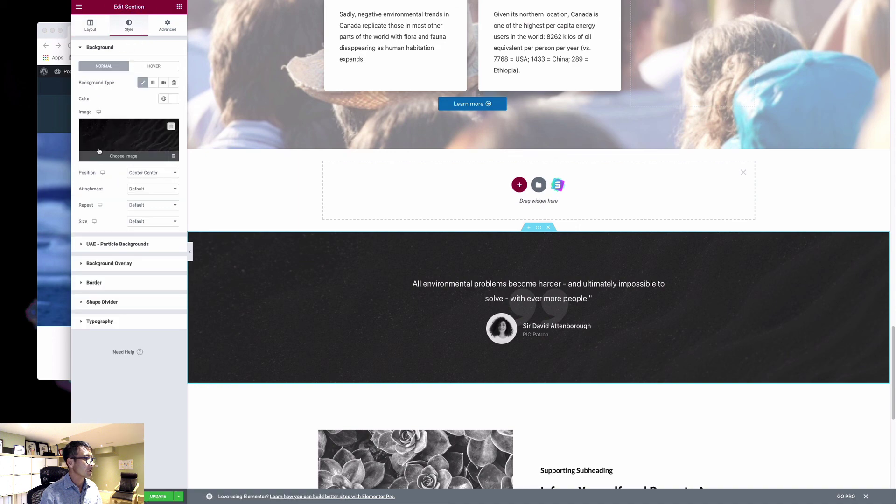
left_click(126, 144)
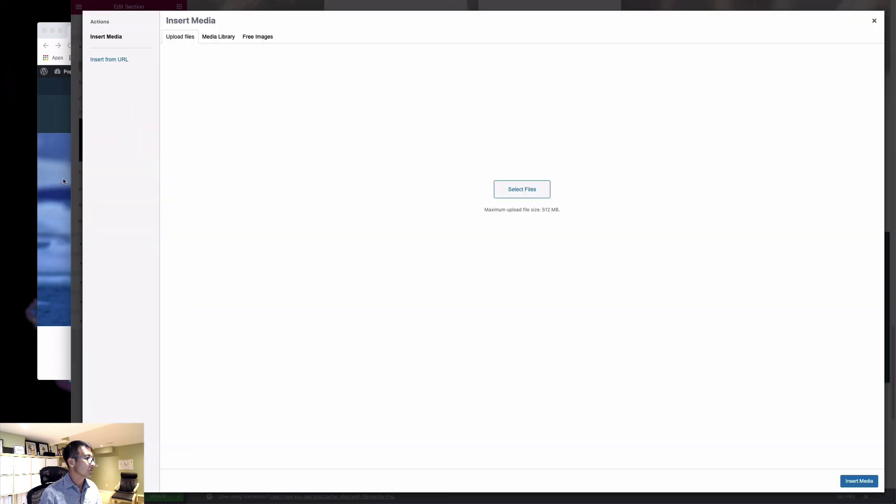
Copy the file URL of polar-bear-960x400.jpg from the Population Institute Canada media library.
left_click(60, 177)
left_click(223, 32)
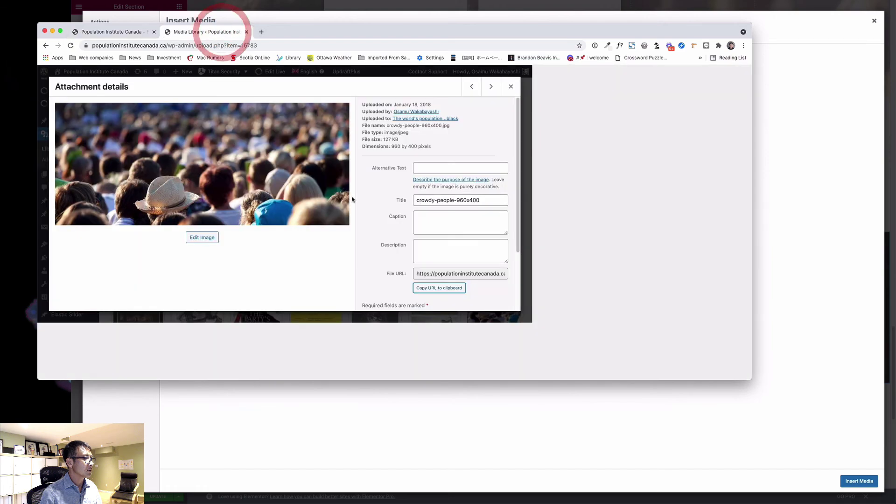
left_click(732, 86)
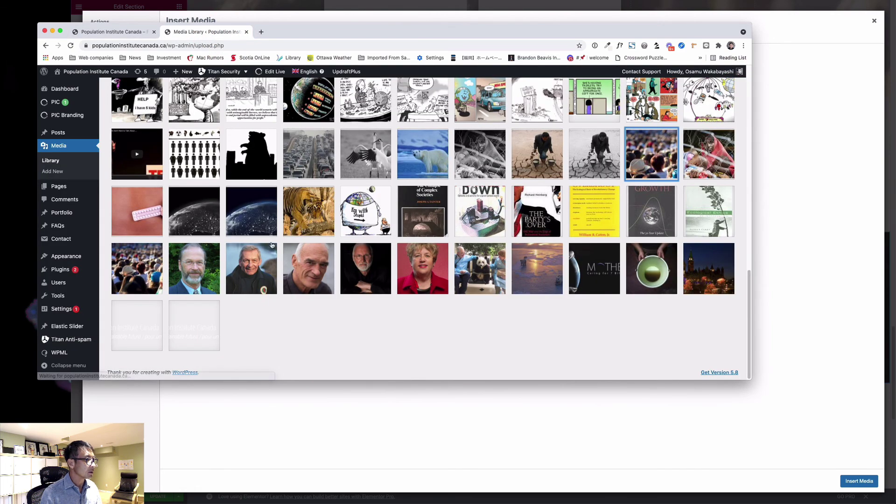
left_click(652, 154)
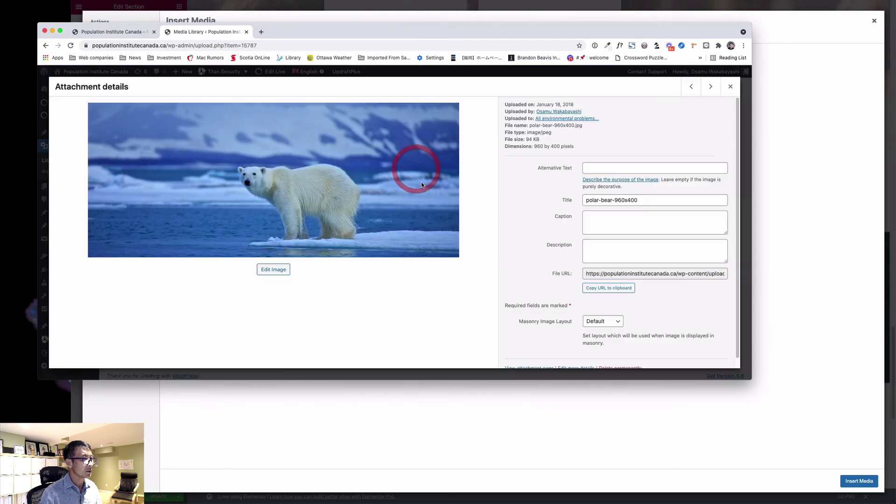
left_click(634, 276)
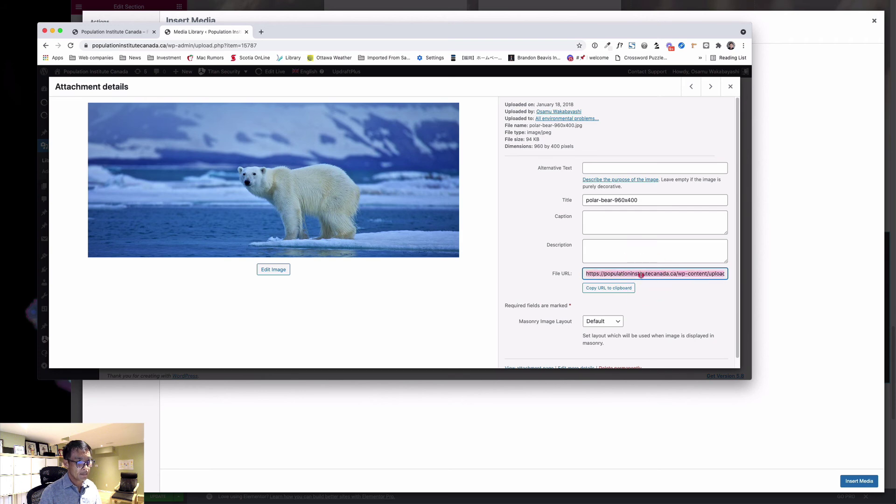
left_click(641, 275)
left_click(621, 288)
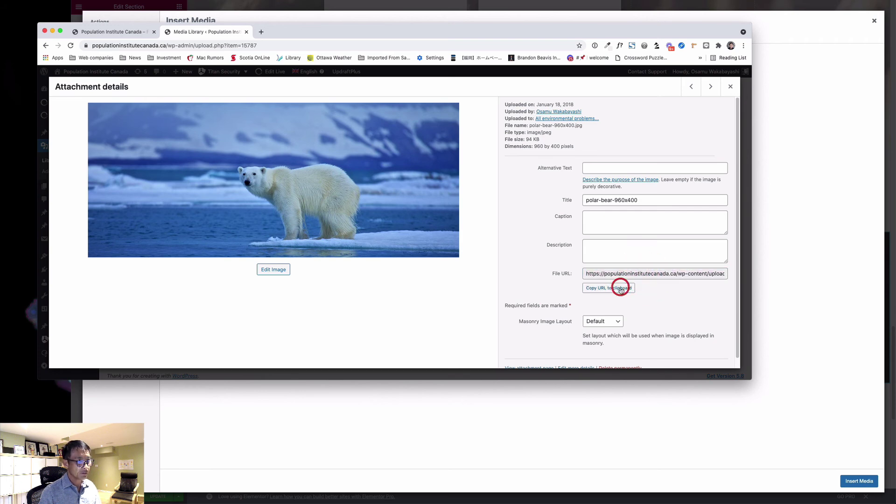
Insert the polar bear image from its copied URL as the testimonial section's background.
left_click_drag(544, 29, 545, 111)
left_click(232, 70)
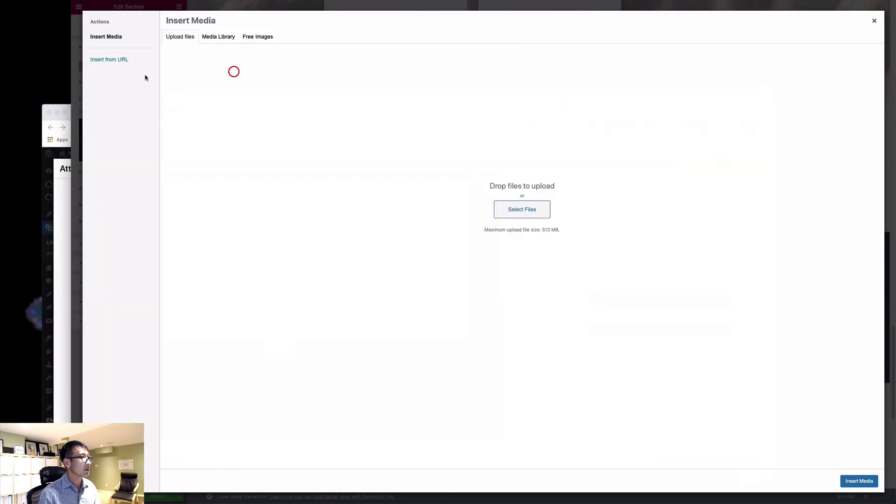
left_click(108, 60)
left_click(254, 44)
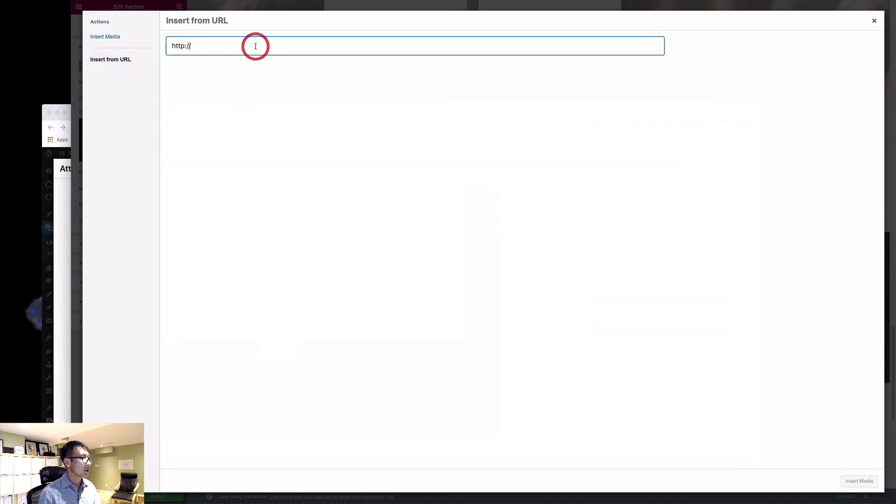
double_click(254, 44)
key("super+v")
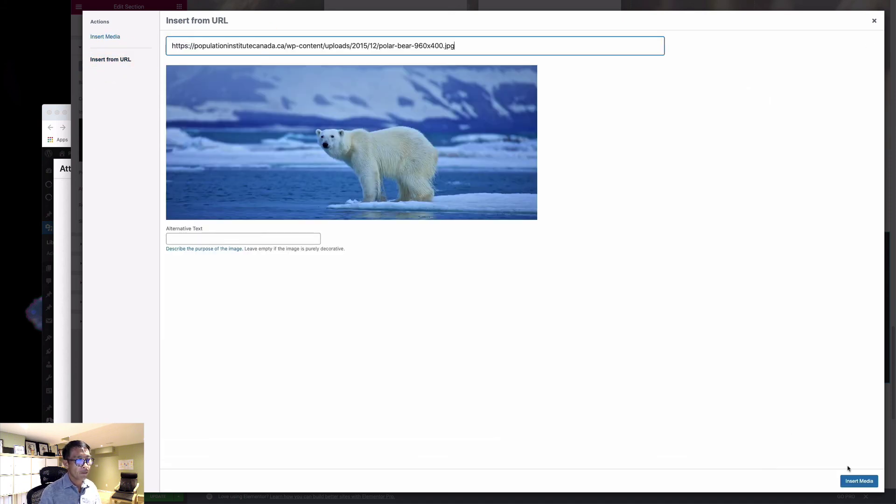
left_click(857, 481)
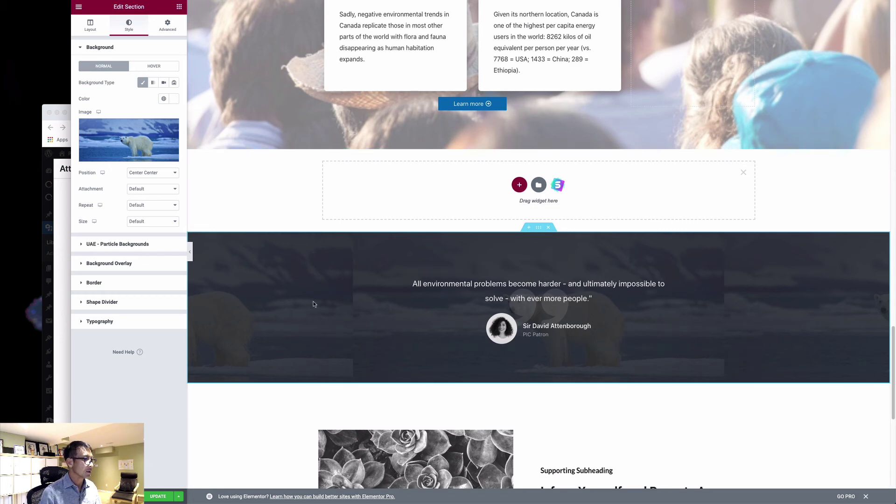
Set the size of the testimonial section's background image to Cover.
left_click(155, 178)
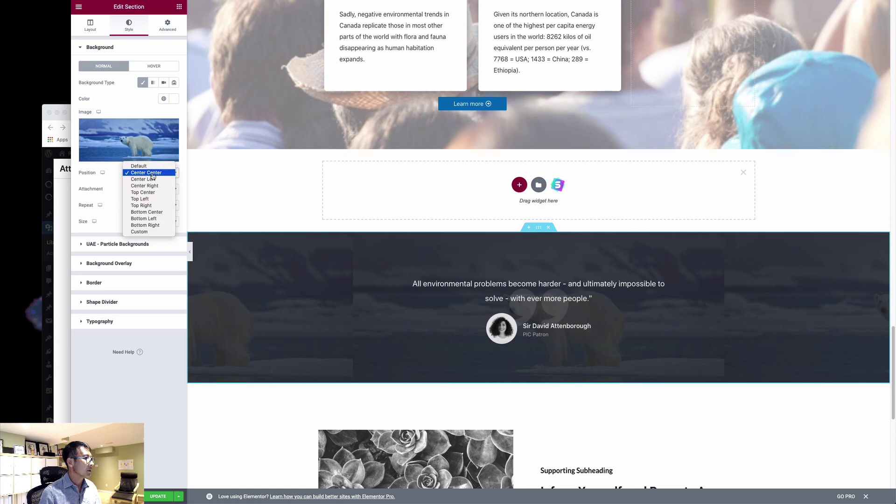
left_click(134, 176)
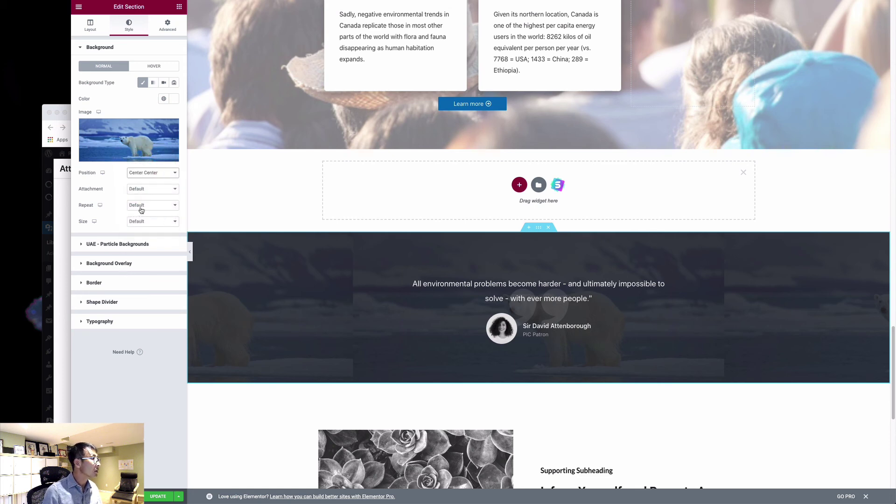
left_click(144, 206)
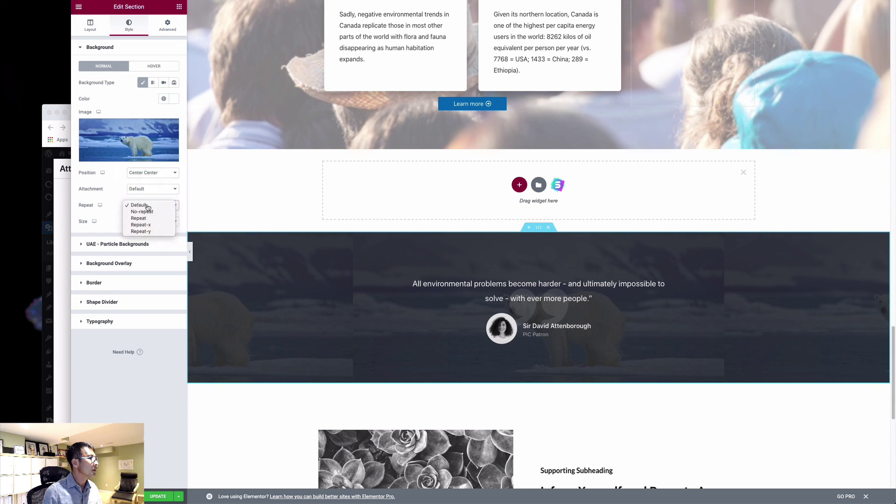
left_click(144, 244)
left_click(139, 220)
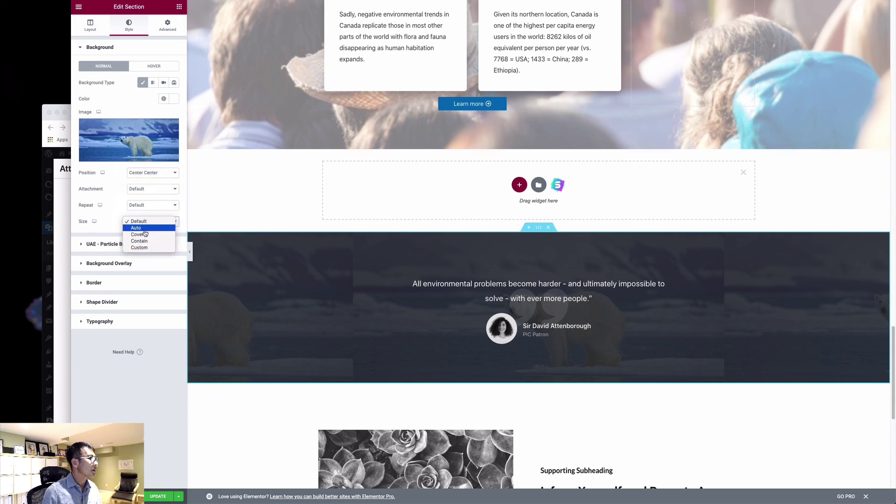
left_click(145, 229)
left_click(142, 223)
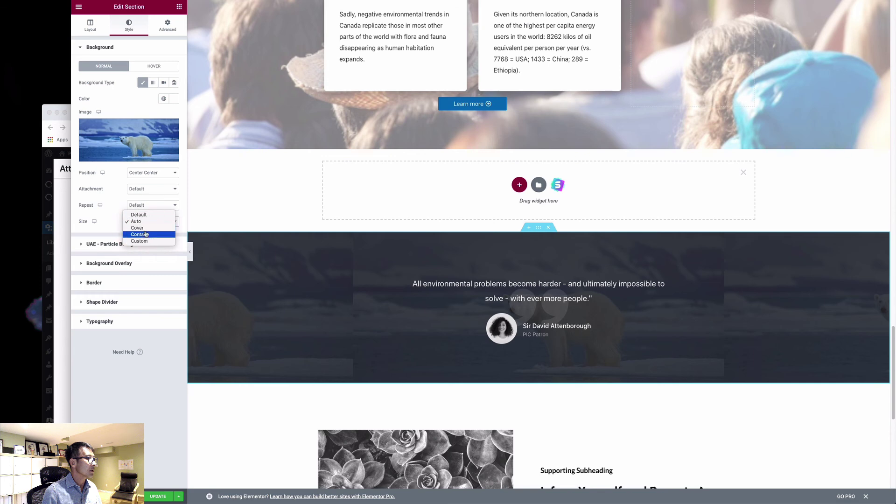
left_click(145, 232)
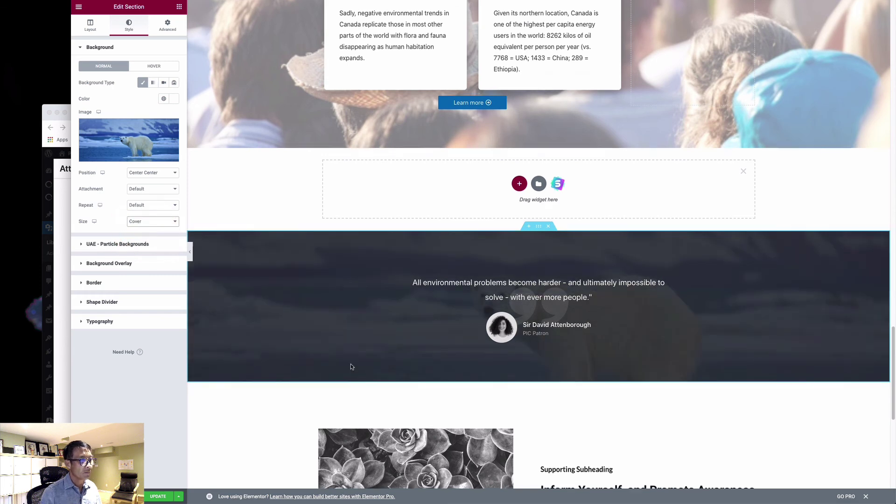
scroll(352, 367, "down", 1)
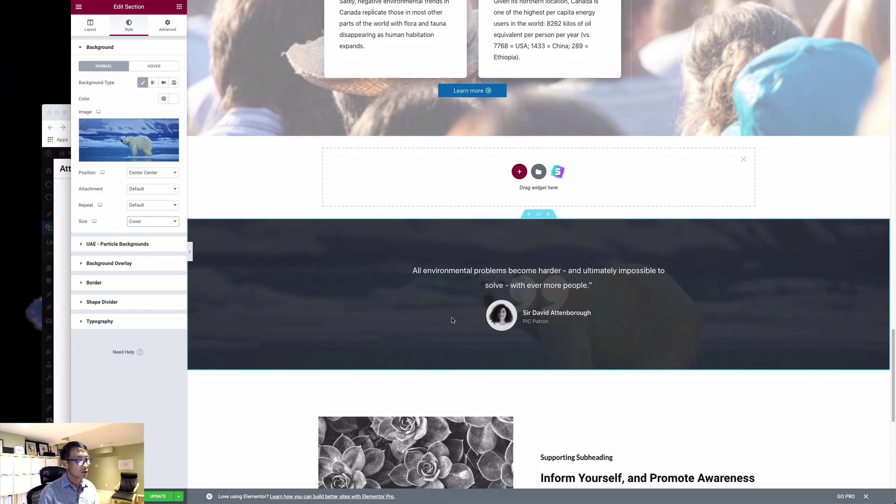
Set the font size of the quote text in the polar bear section's testimonial to 30 px.
left_click(595, 284)
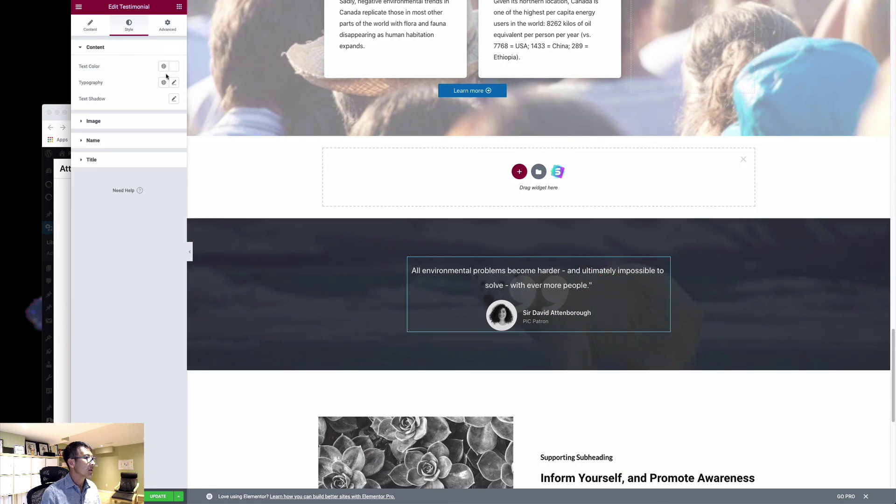
left_click(174, 82)
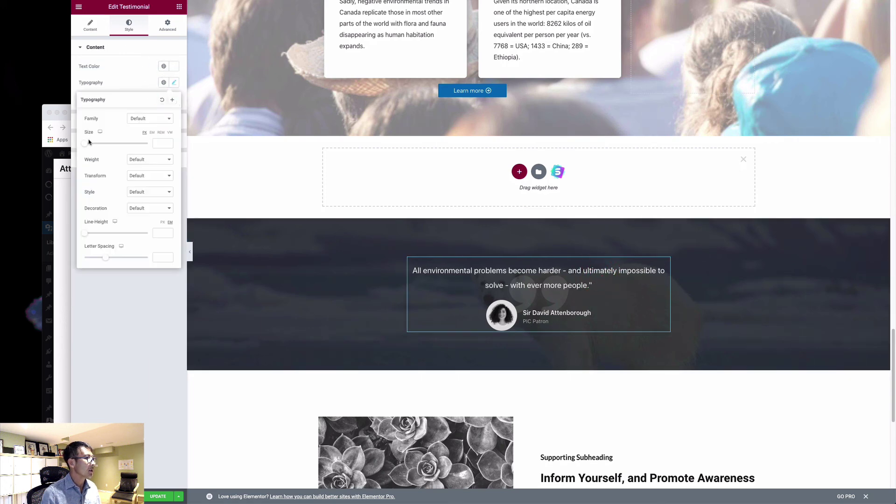
left_click_drag(84, 143, 95, 145)
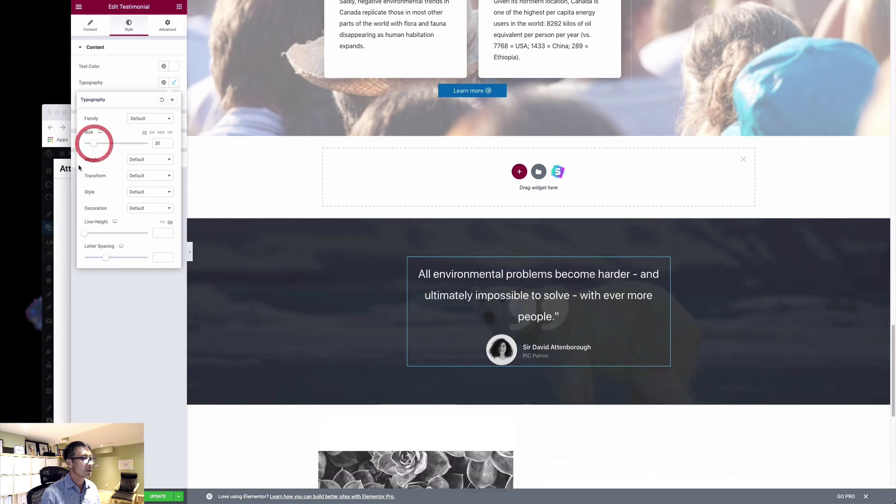
Widen the boxed content of the testimonial section to 956.
left_click(205, 243)
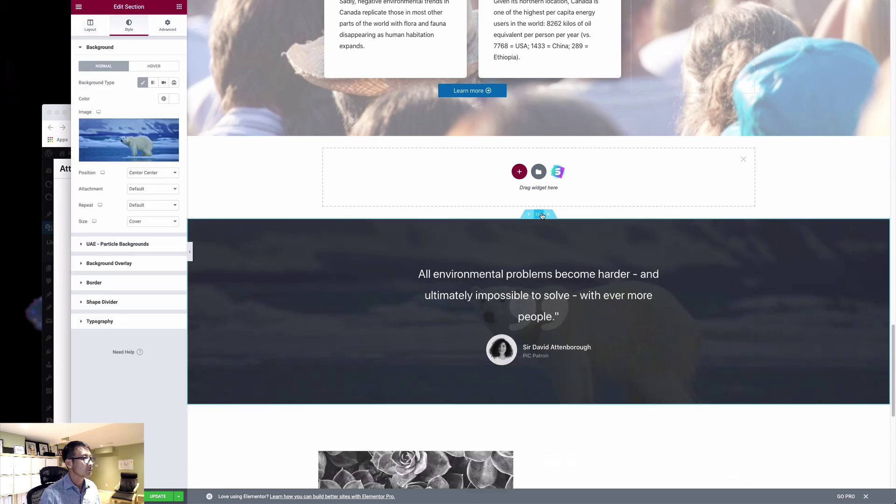
left_click(90, 26)
left_click_drag(94, 92, 110, 96)
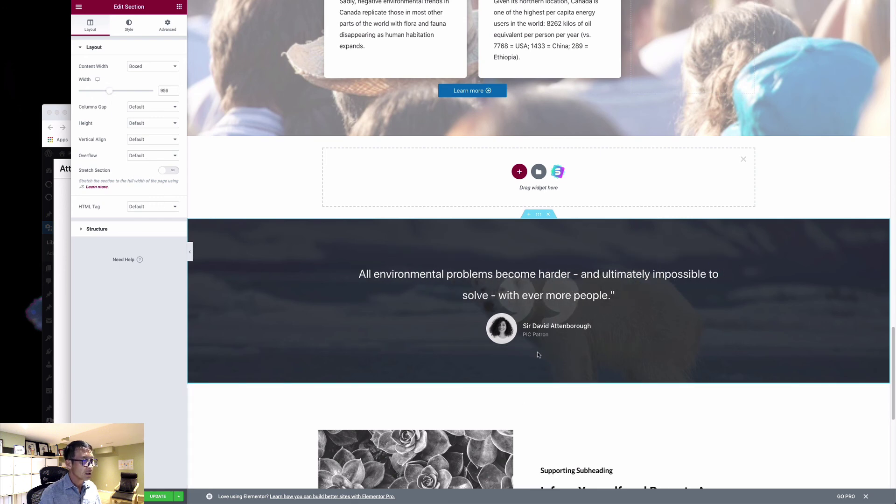
Enlarge the testimonial's portrait by setting its image size to 119.
left_click(490, 339)
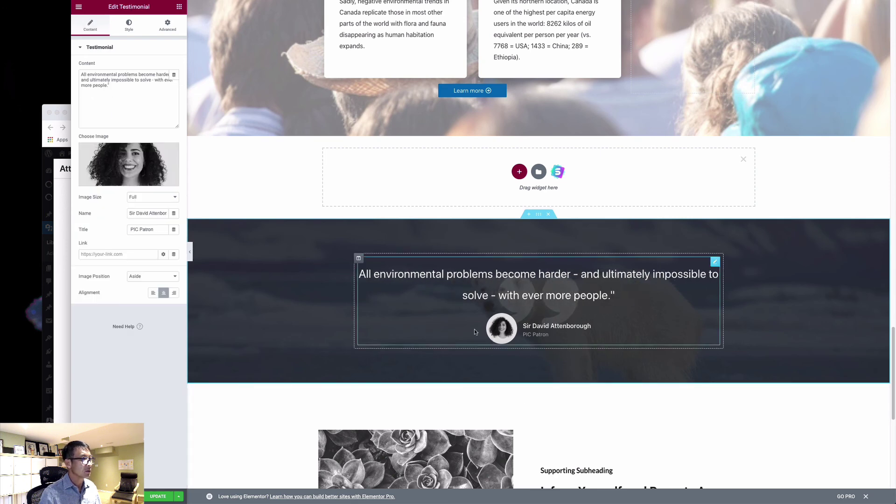
left_click(129, 26)
left_click(129, 119)
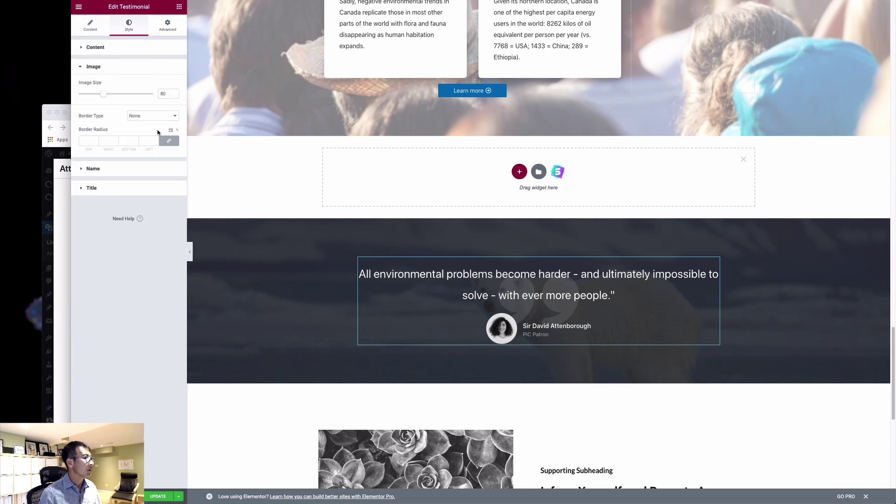
left_click_drag(106, 95, 120, 95)
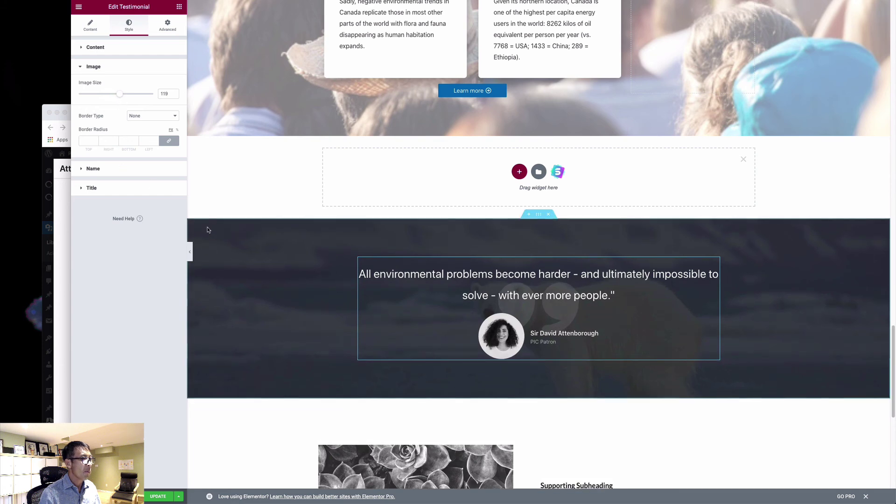
Open the testimonial's name styling options, look over the surrounding sections, and update the page to save the changes.
left_click(114, 173)
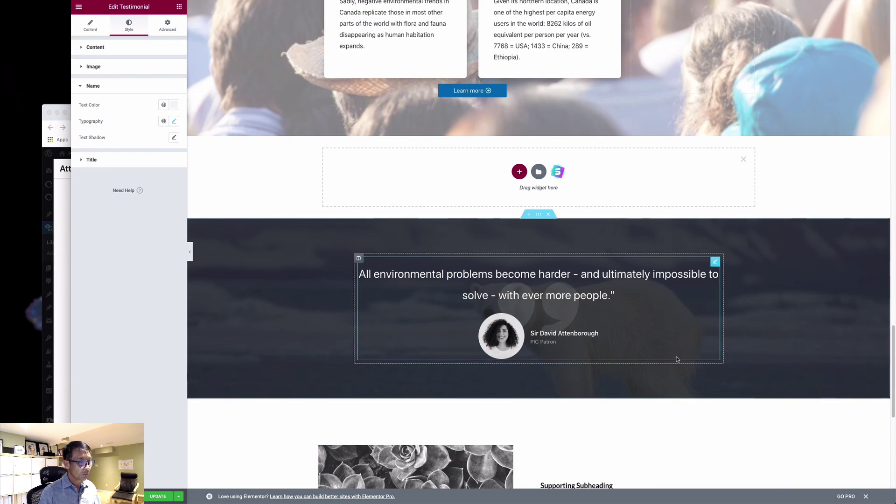
scroll(682, 361, "down", 2)
scroll(682, 361, "up", 6)
scroll(682, 361, "down", 8)
scroll(681, 361, "up", 9)
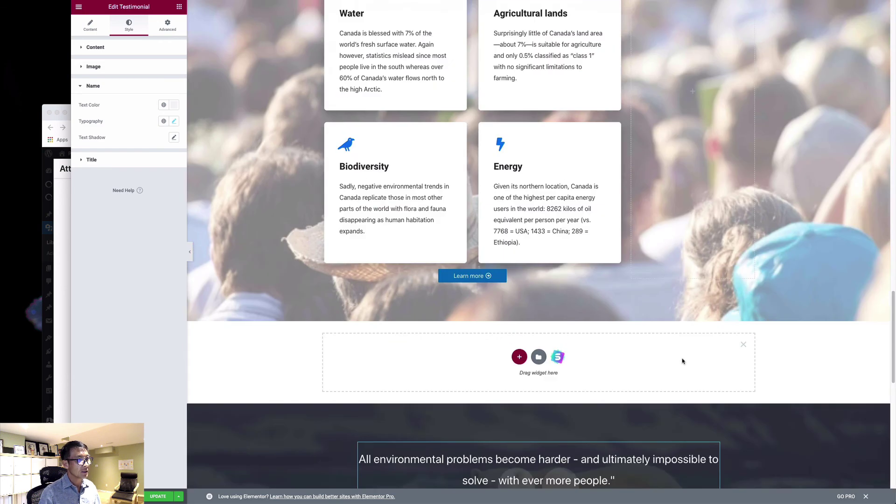
scroll(682, 361, "down", 10)
key("super+s")
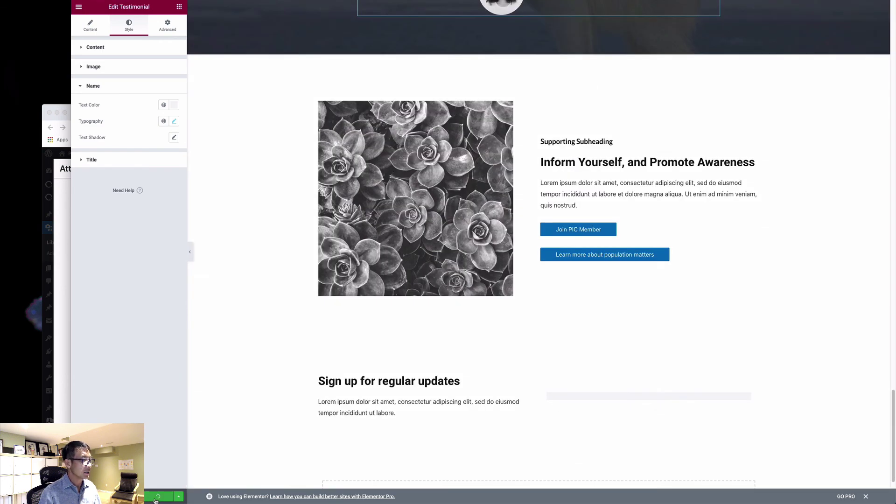
Switch to the landing page preview and reload it to load the saved changes.
scroll(420, 454, "up", 10)
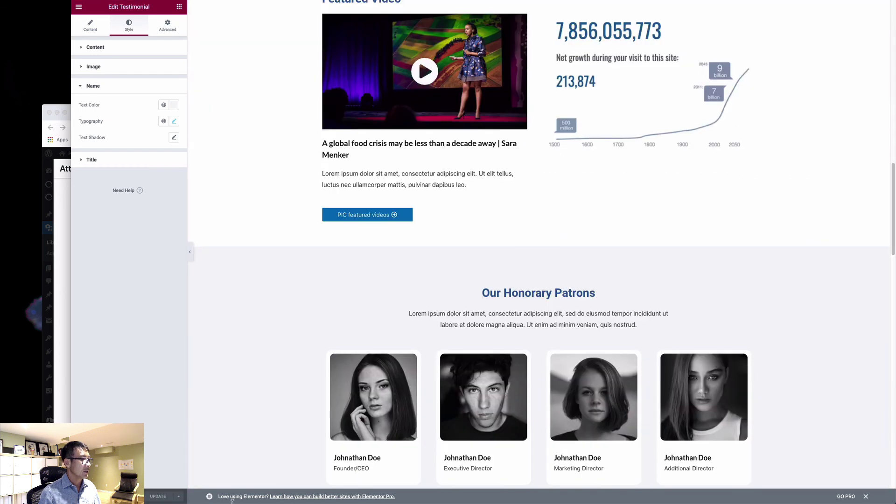
key("ctrl+Tab")
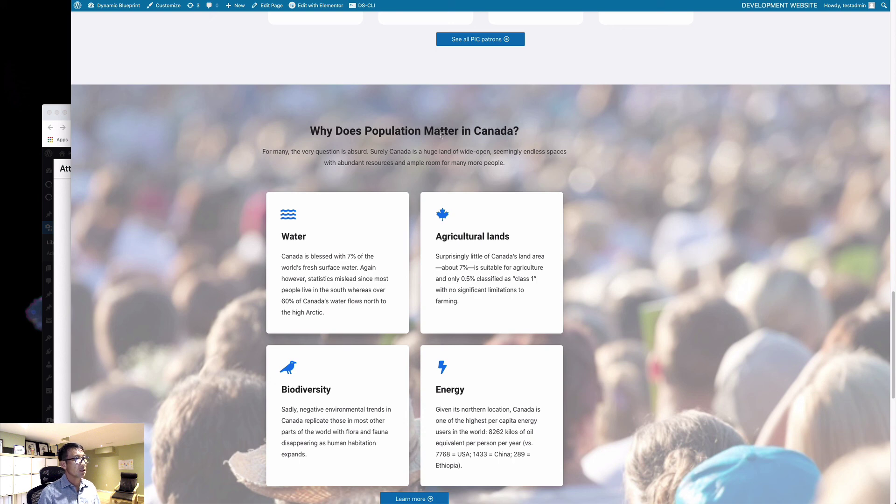
key("super+r")
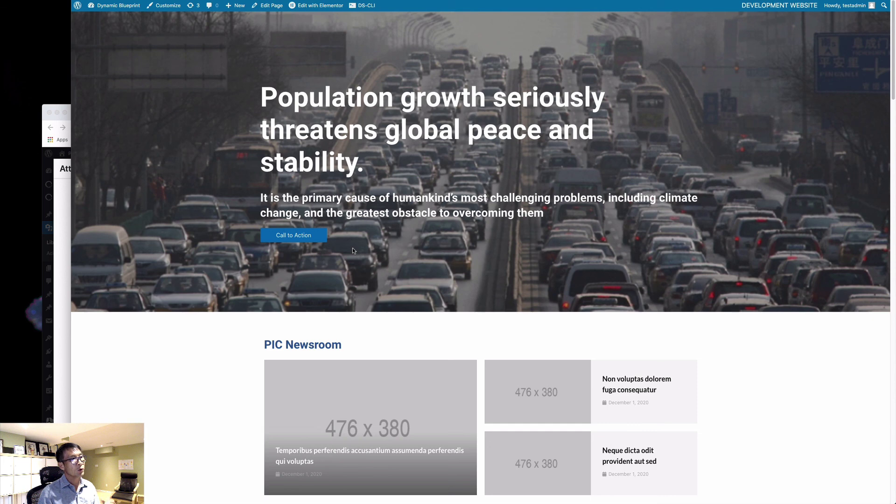
Review the previewed page from the hero through the newsroom, newsletter and featured video sections to the Honorary Patrons section.
scroll(357, 248, "down", 1)
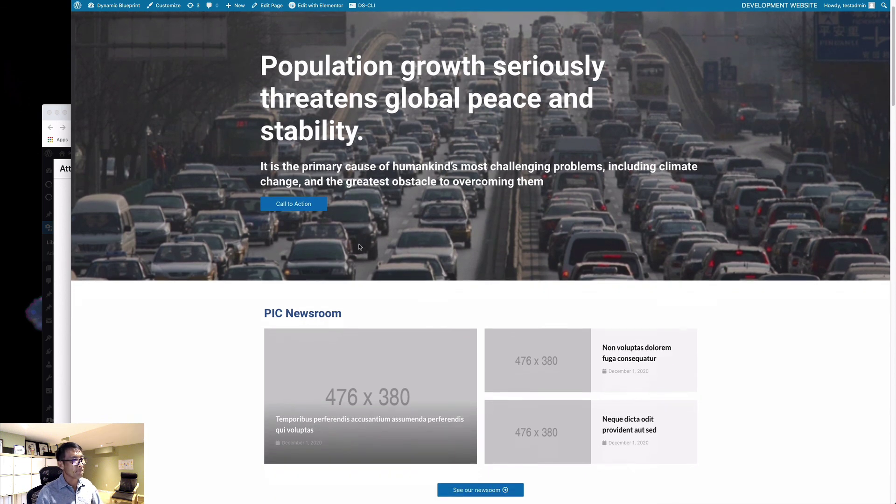
scroll(362, 242, "down", 2)
scroll(367, 245, "down", 3)
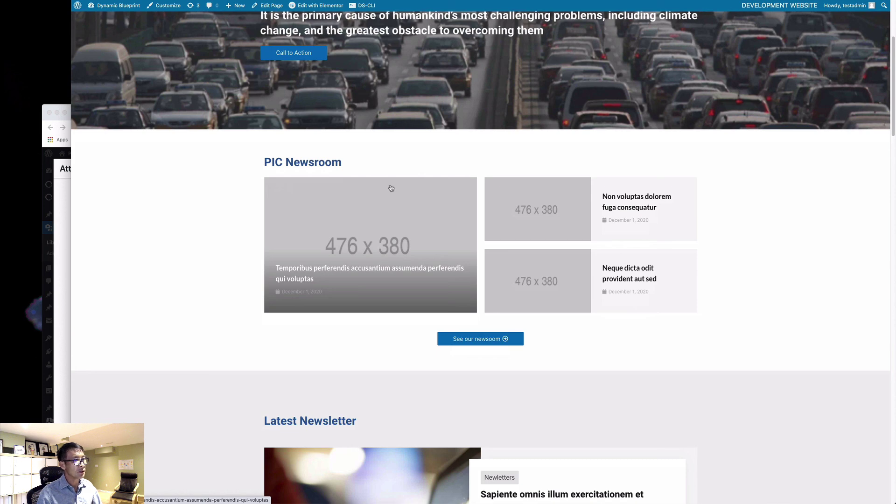
scroll(399, 218, "down", 3)
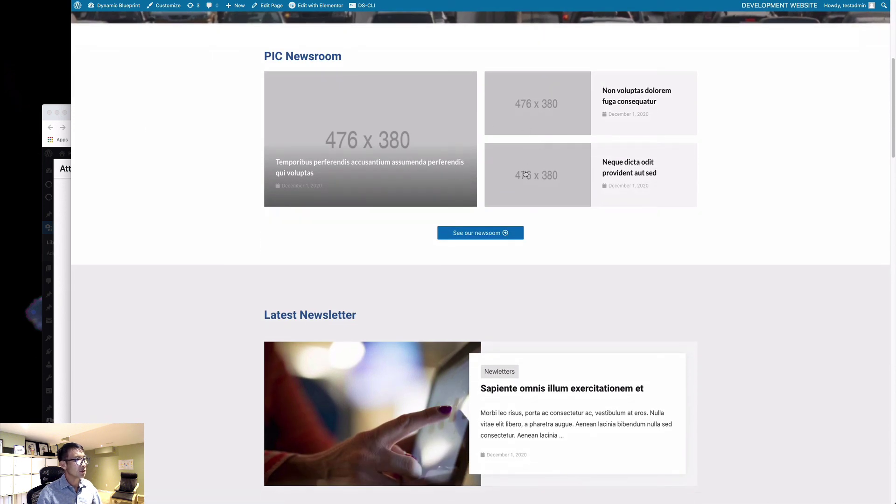
scroll(443, 212, "down", 5)
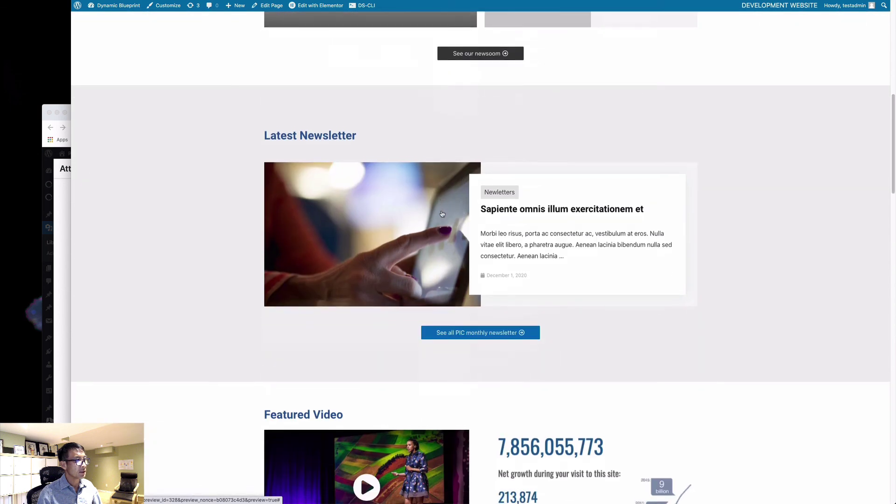
scroll(411, 192, "down", 6)
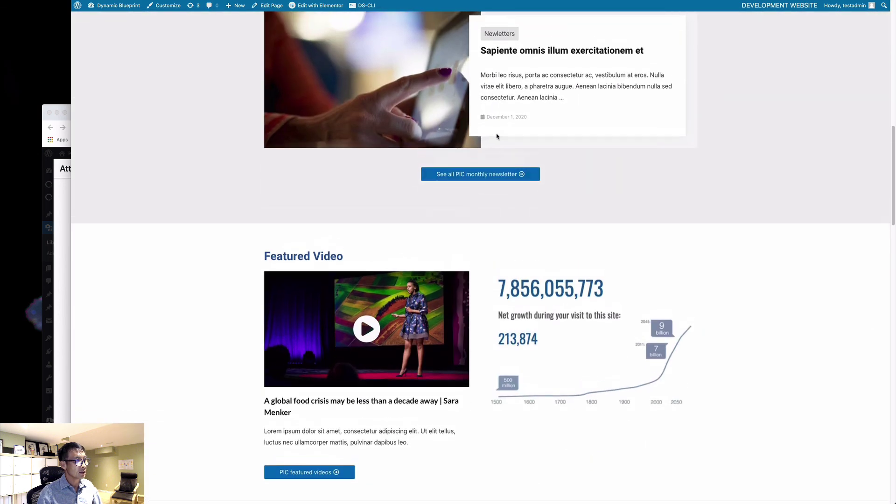
scroll(491, 174, "down", 2)
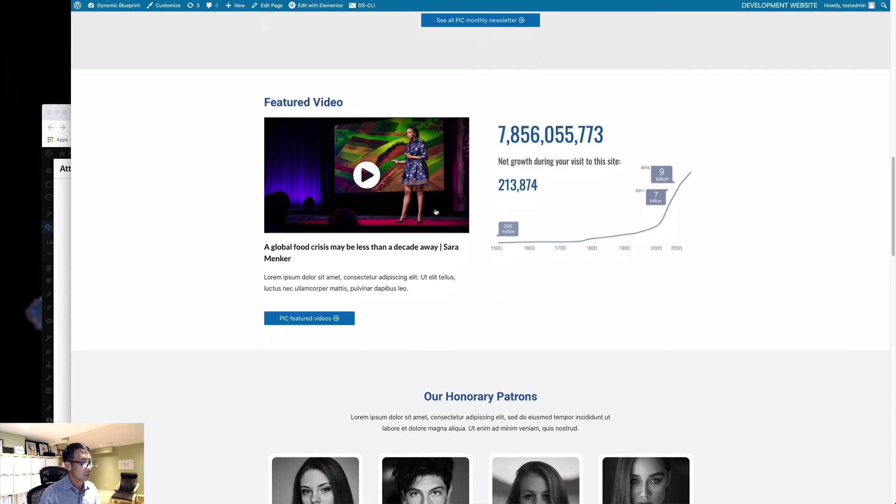
scroll(436, 210, "down", 6)
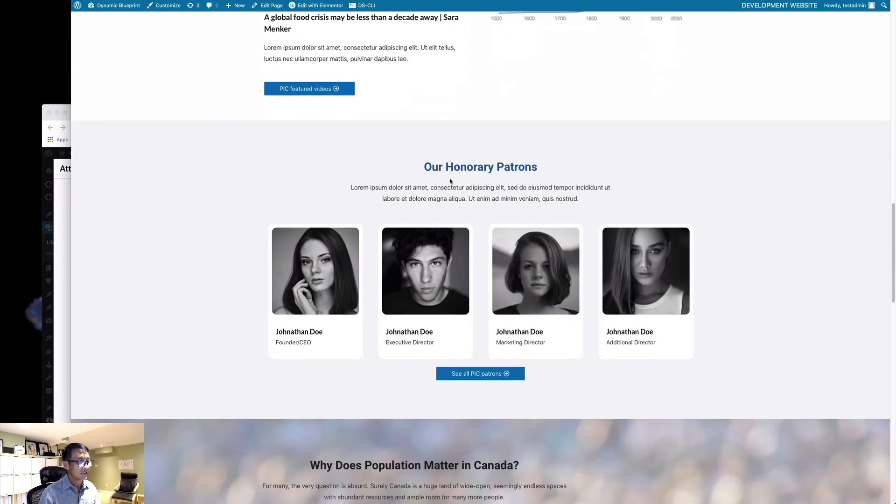
scroll(501, 195, "down", 1)
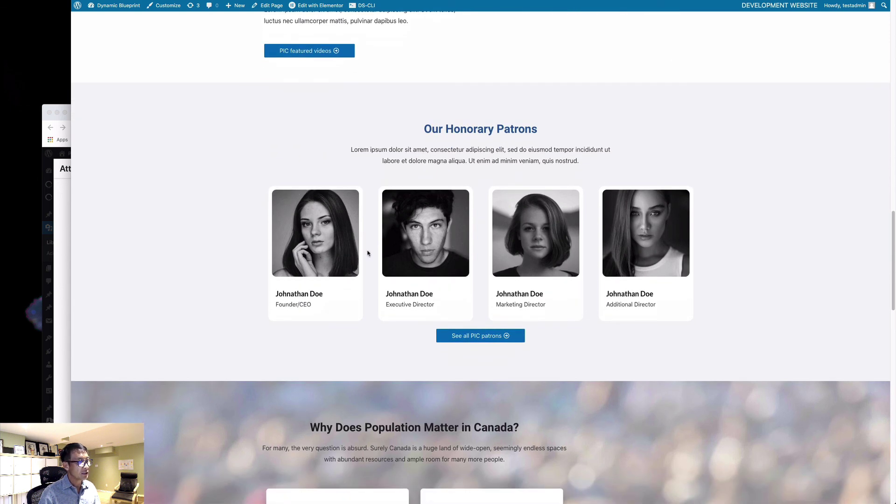
scroll(674, 227, "down", 3)
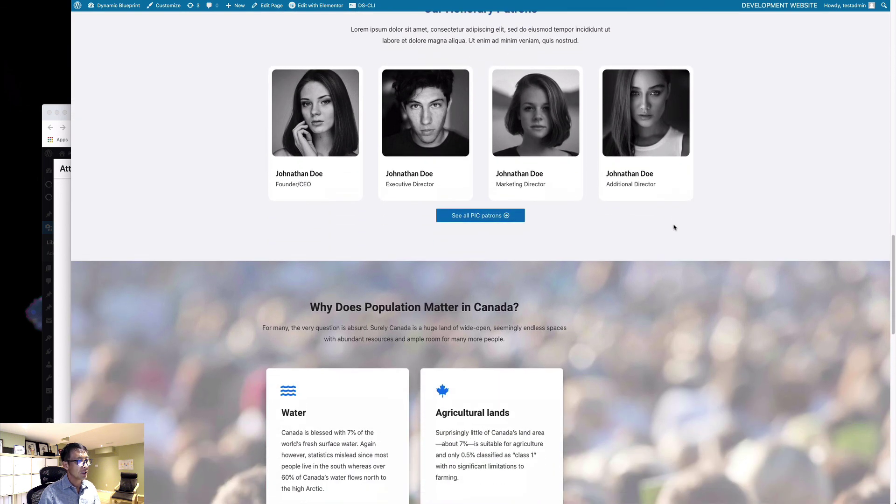
scroll(490, 229, "down", 1)
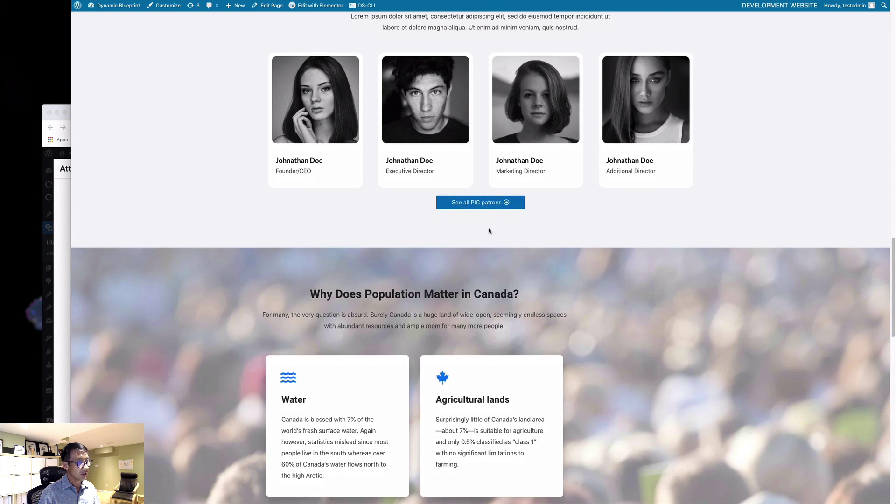
Examine the rest of the preview, from the Why Does Population Matter in Canada section through the testimonial to the sign-up block.
scroll(489, 231, "down", 5)
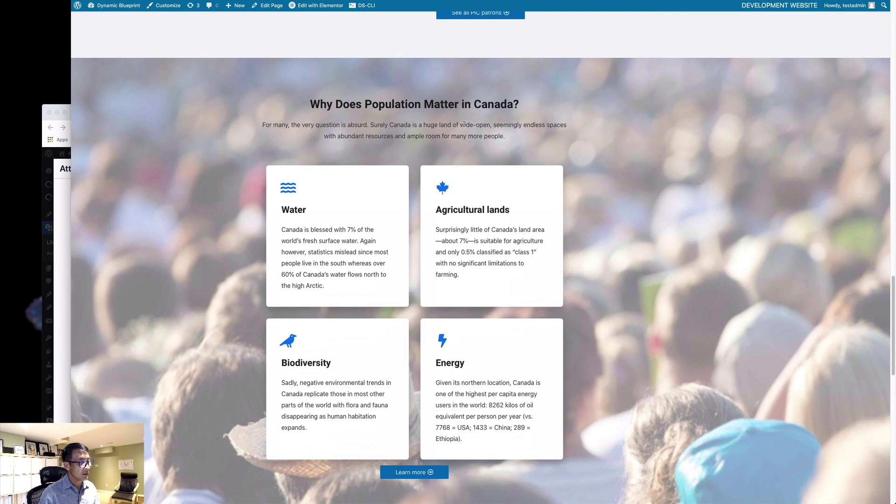
scroll(407, 207, "down", 2)
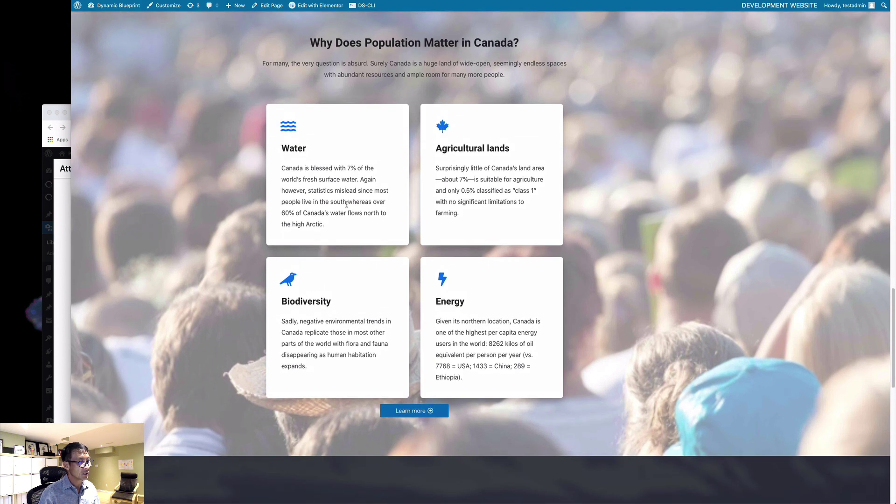
scroll(466, 206, "down", 2)
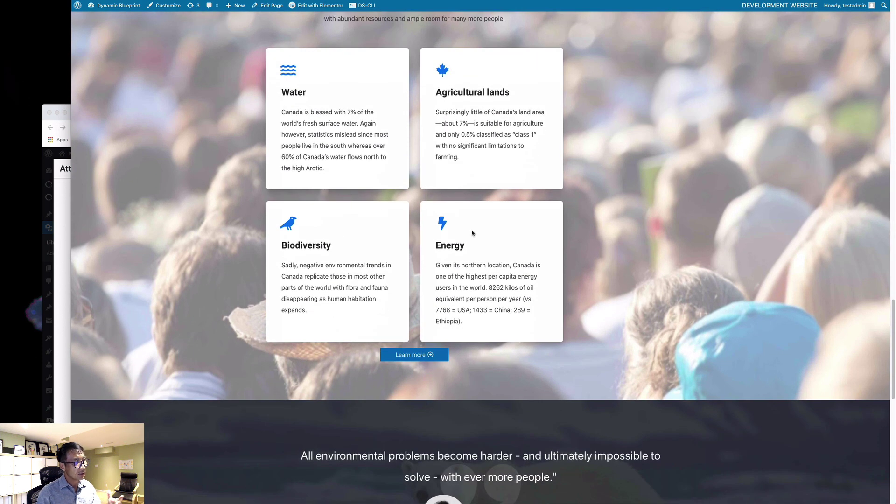
scroll(467, 238, "down", 1)
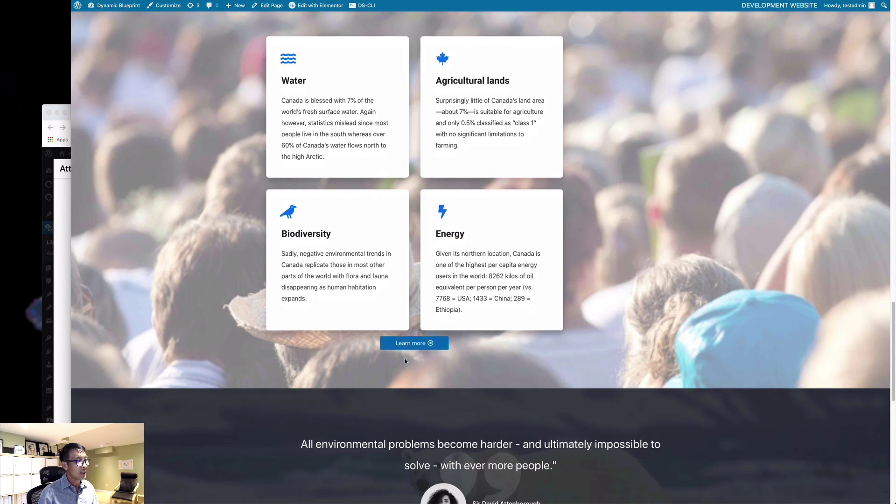
scroll(405, 348, "down", 2)
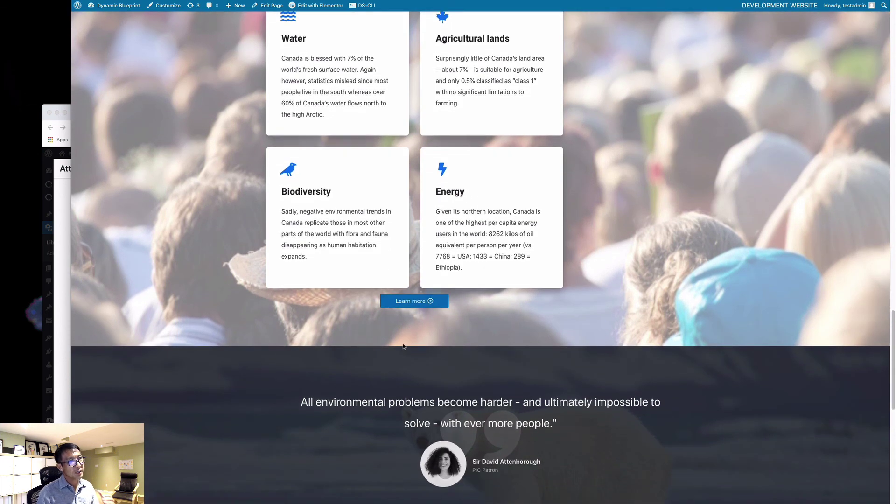
scroll(403, 345, "down", 5)
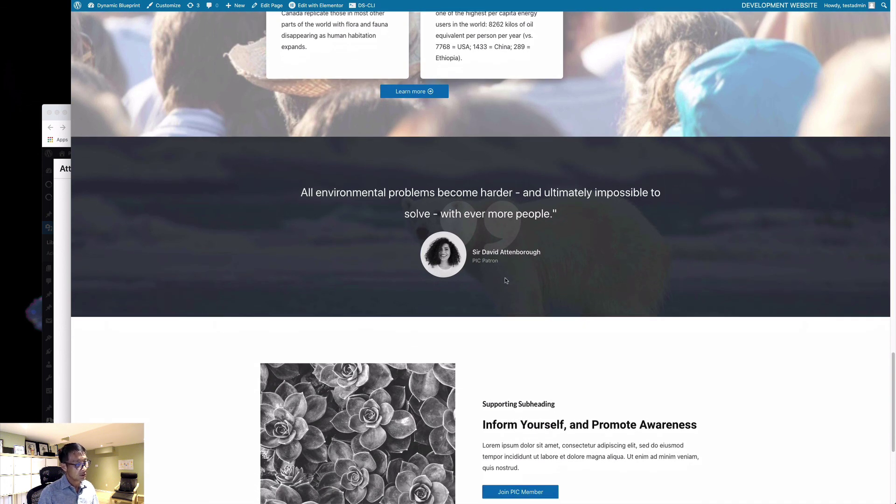
scroll(503, 284, "down", 6)
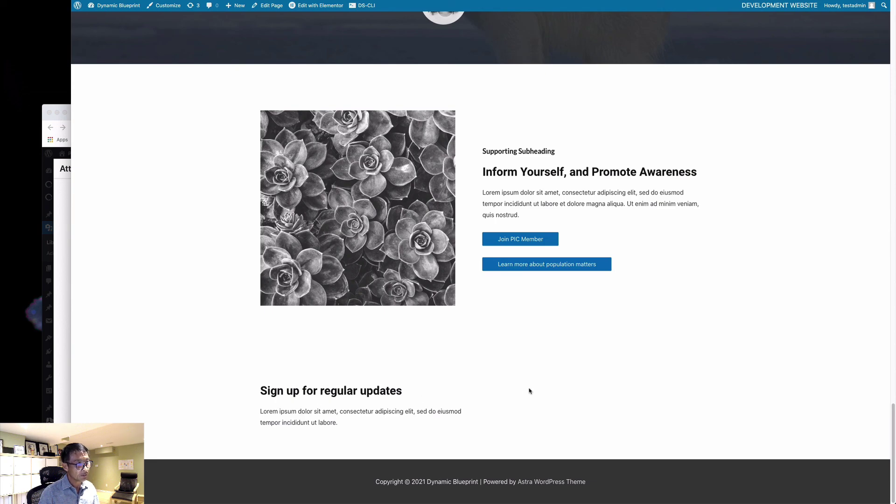
Return to the PIC Newsroom preview, and from the Posts list open "Temporibus perferendis accusantium assumenda perferendis qui voluptas" for editing in a new tab.
scroll(530, 391, "up", 20)
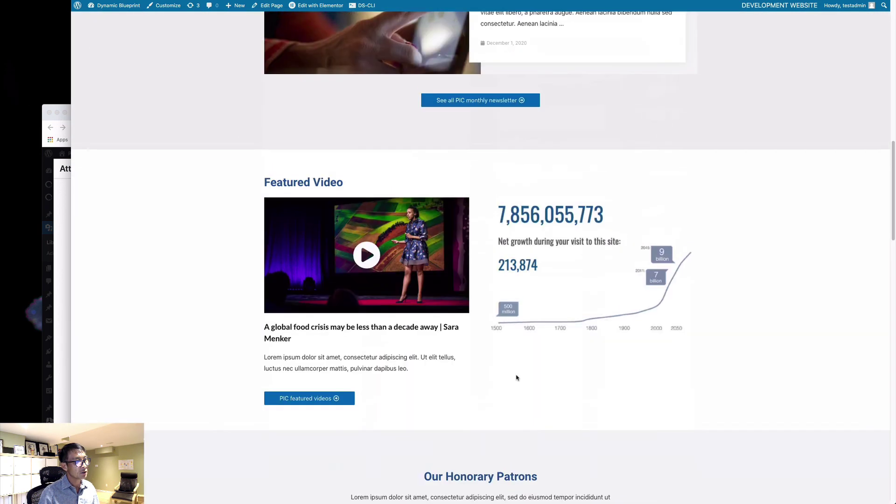
scroll(517, 377, "up", 12)
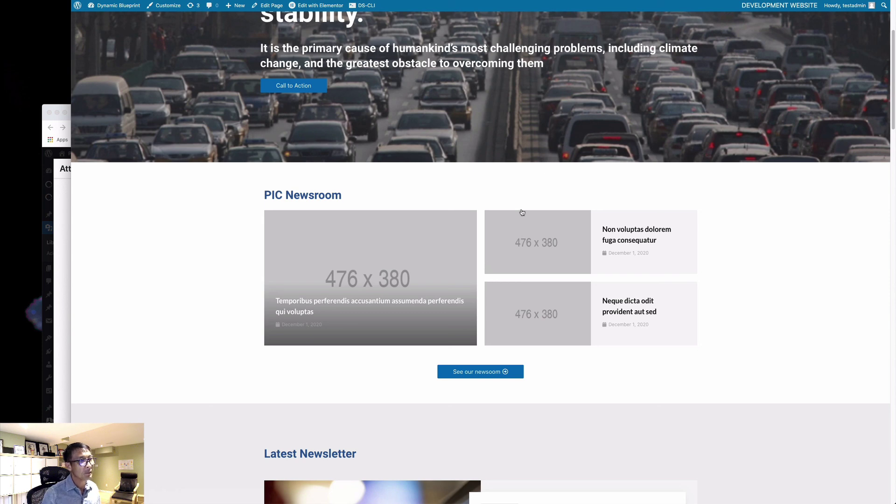
left_click(643, 0)
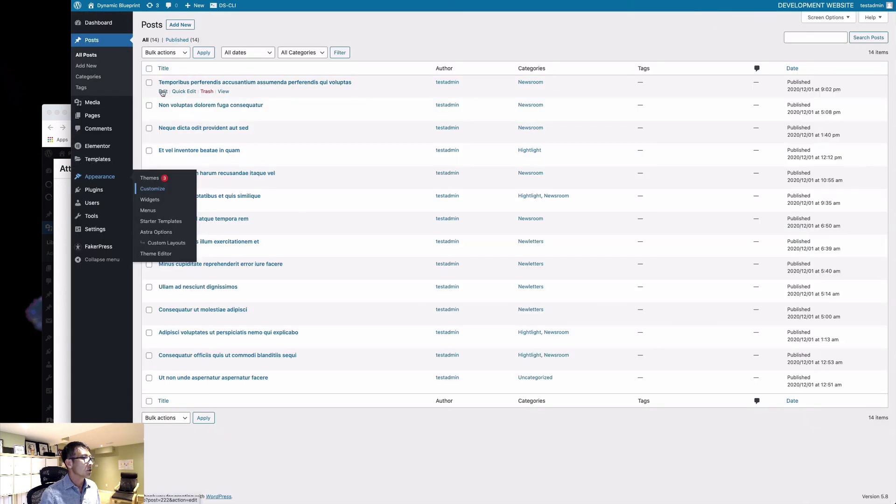
right_click(163, 93)
left_click(180, 97)
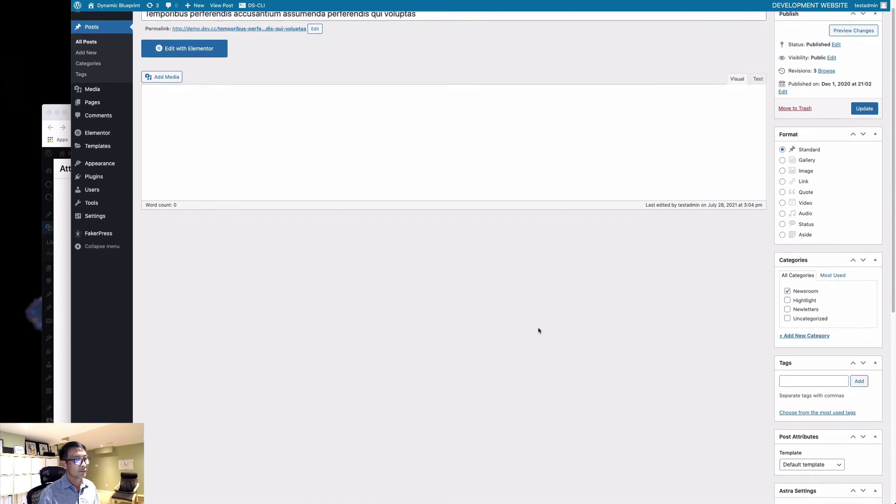
Replace the post's featured image with the coastal cliff photo from the media library and update the post.
scroll(720, 303, "down", 5)
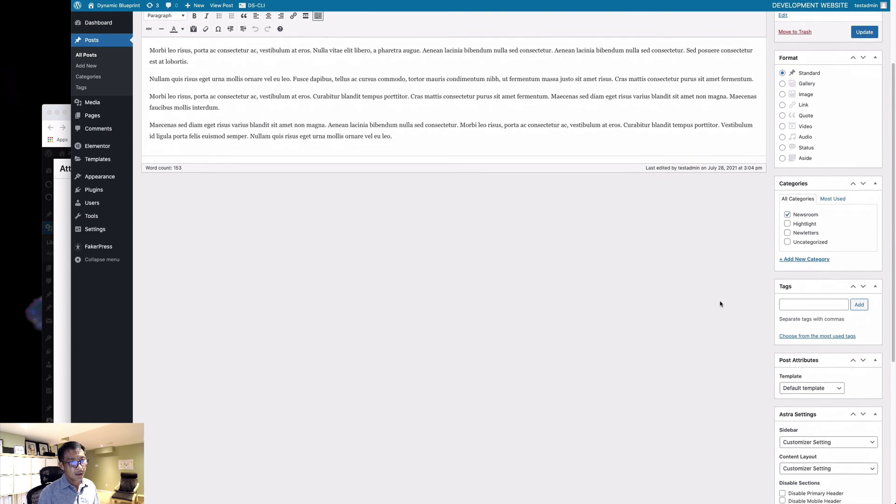
scroll(719, 302, "down", 3)
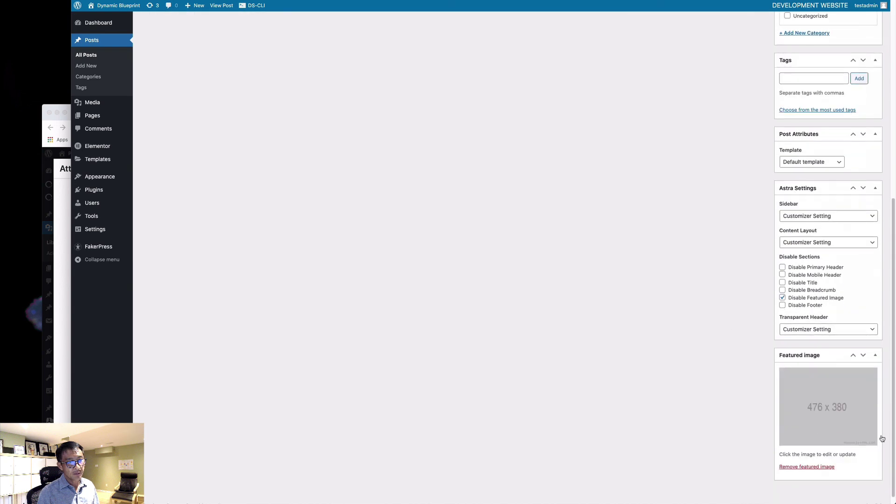
left_click(845, 422)
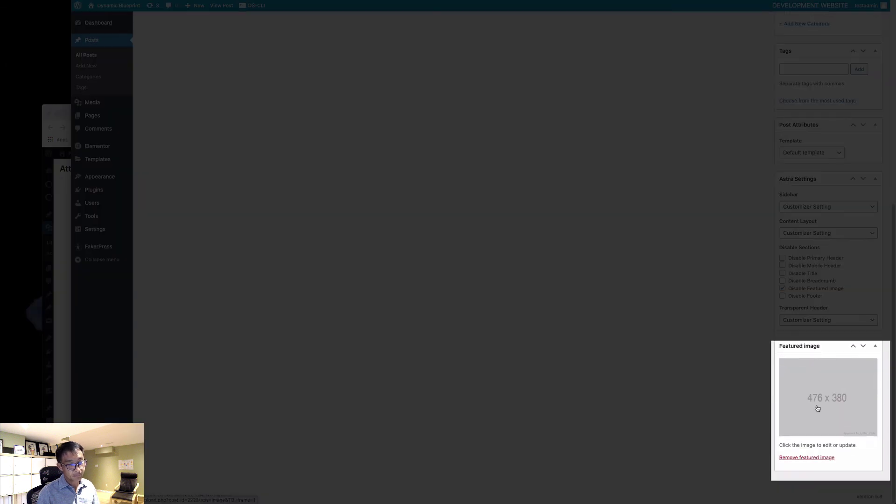
left_click(819, 404)
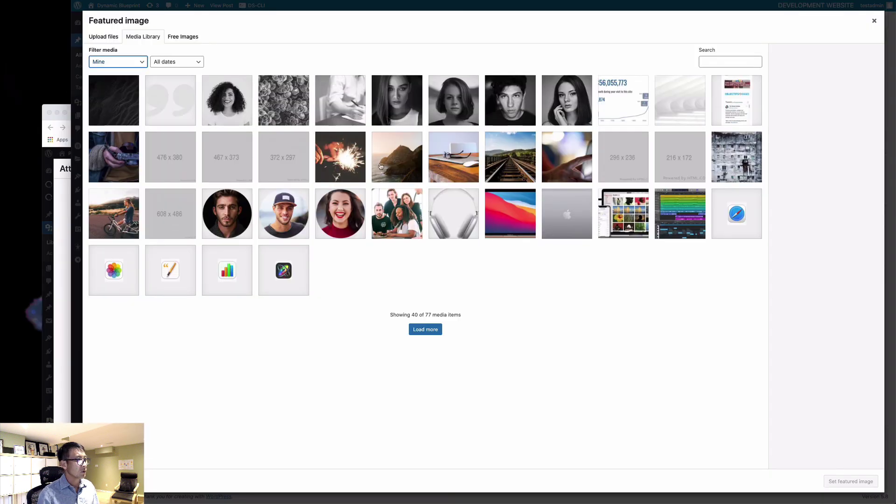
left_click(406, 166)
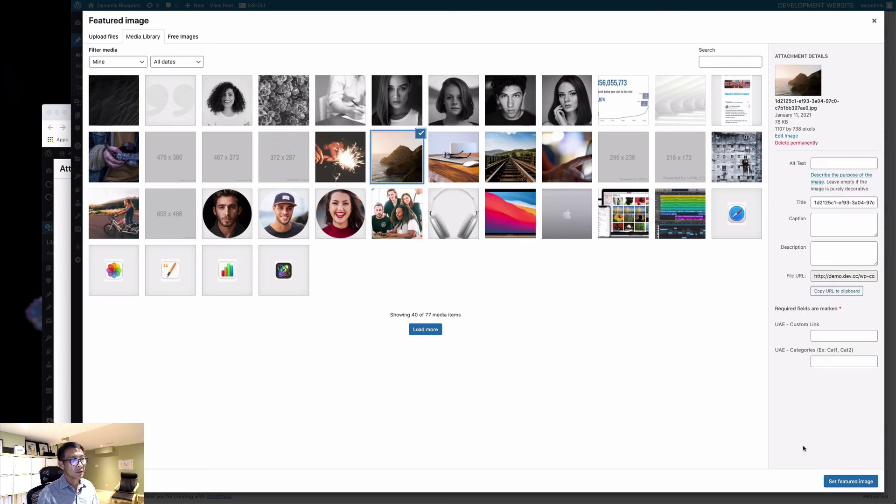
left_click(851, 482)
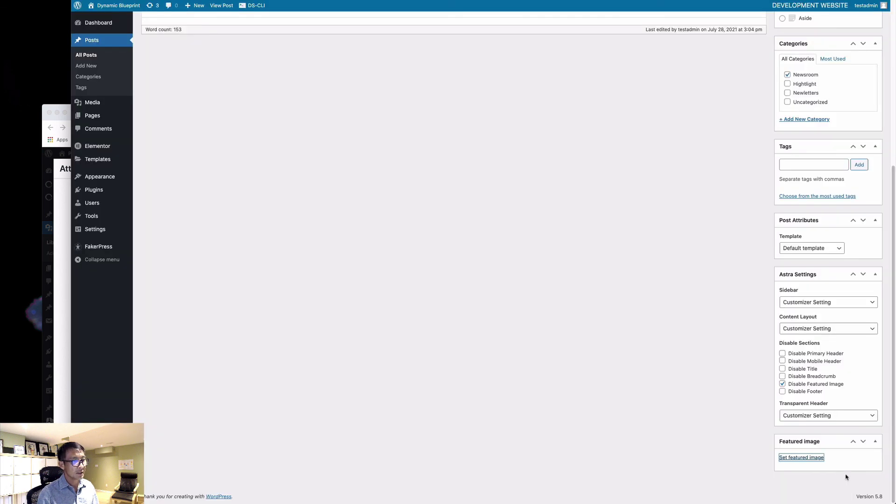
scroll(849, 456, "up", 5)
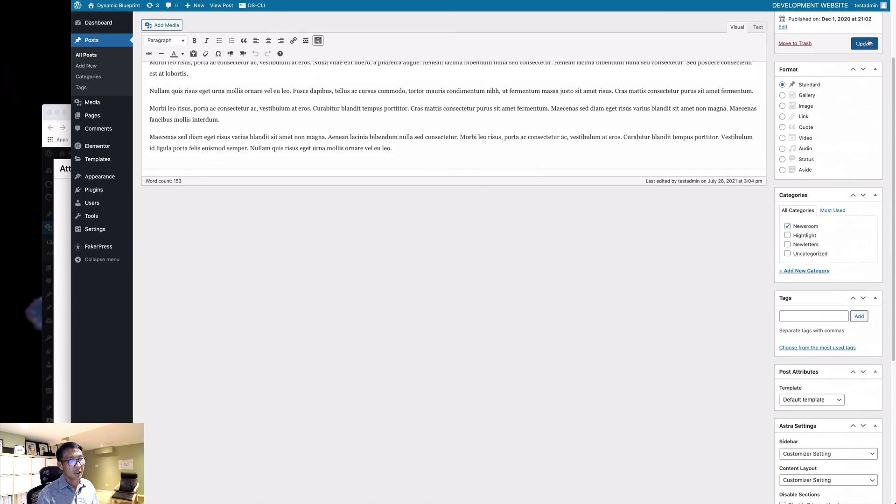
left_click(867, 45)
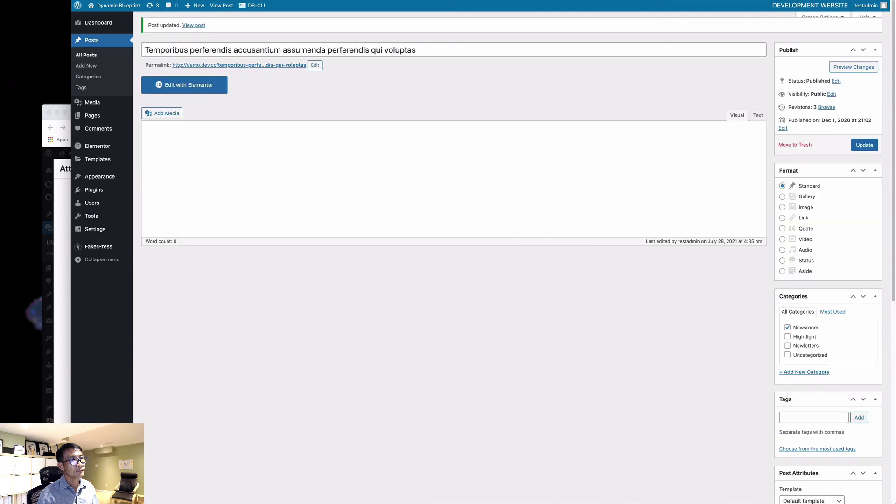
Return to the landing page preview and reload it to check the PIC Newsroom post images.
key("alt+Left")
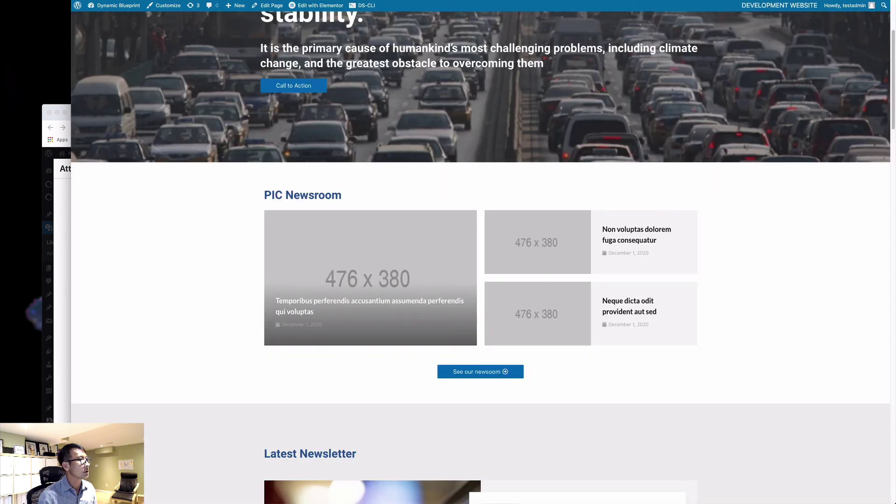
key("super+r")
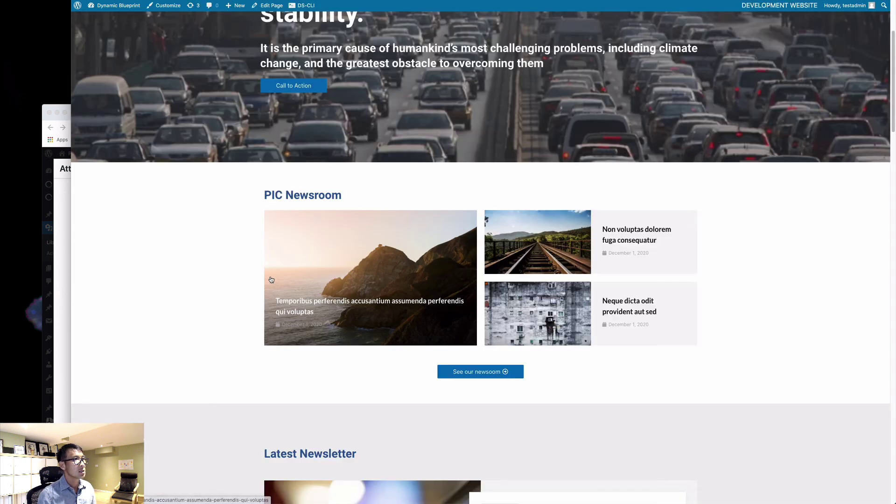
scroll(553, 301, "down", 1)
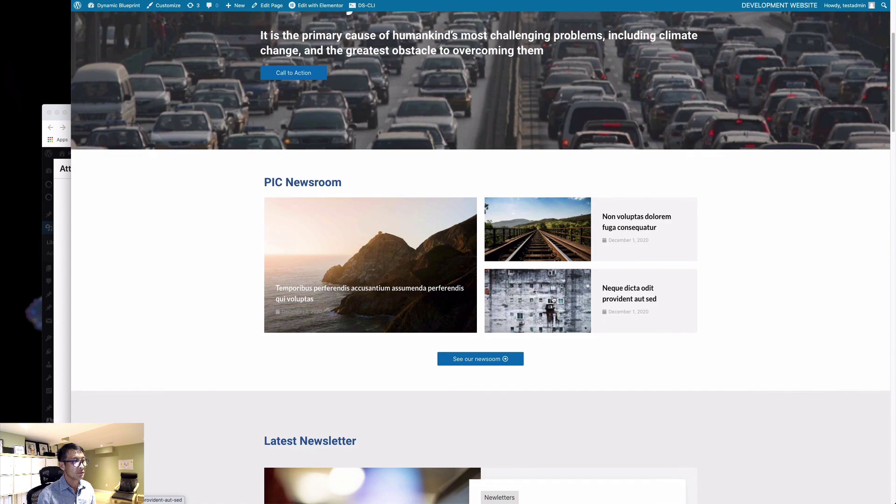
scroll(555, 300, "down", 5)
scroll(566, 294, "up", 6)
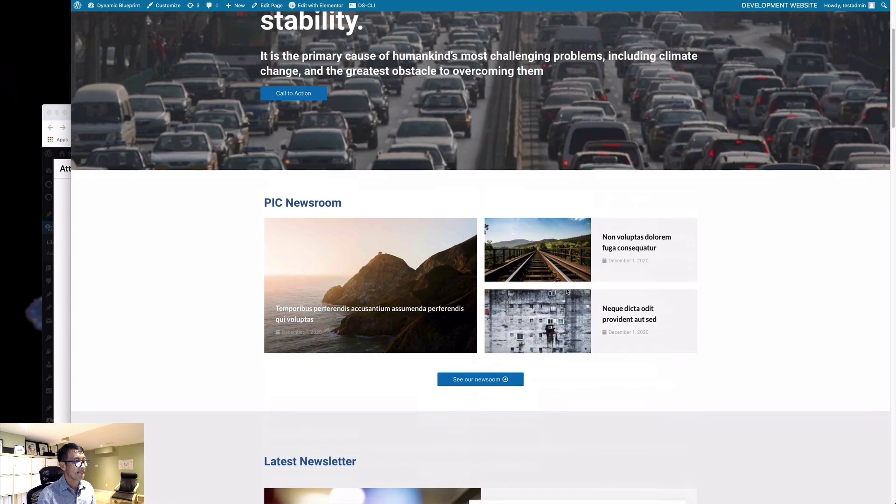
Review the reloaded page down to the sign-up block and back up to the PIC Newsroom section.
scroll(567, 292, "down", 8)
scroll(567, 292, "down", 20)
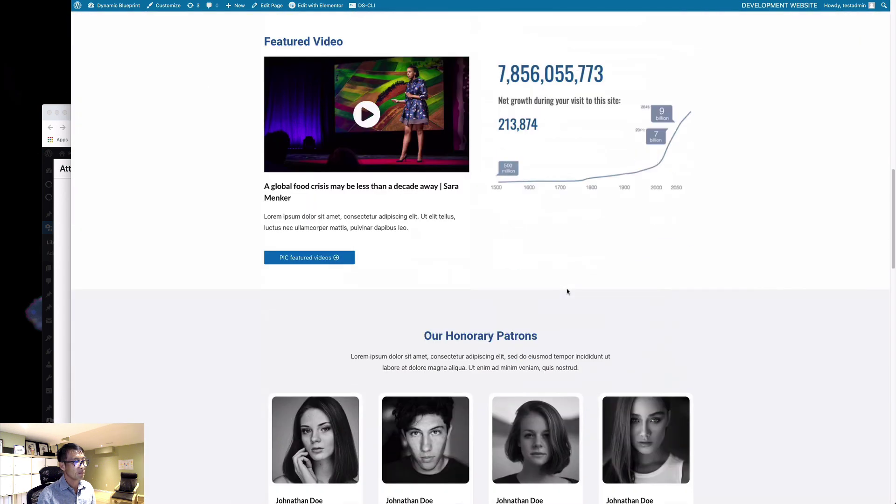
scroll(568, 290, "down", 6)
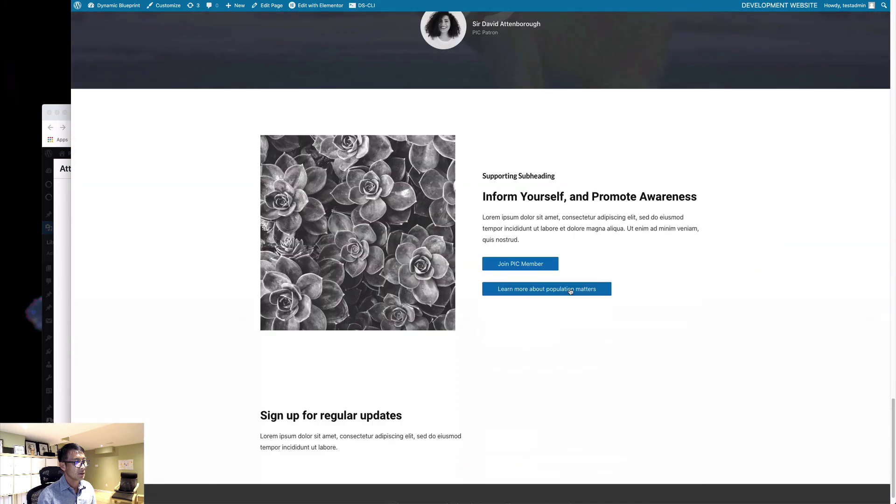
scroll(572, 292, "up", 9)
scroll(579, 294, "up", 10)
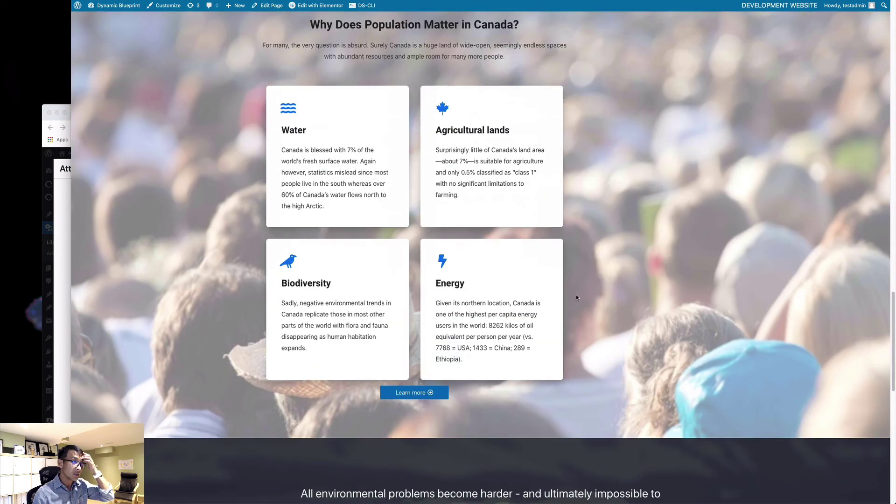
scroll(587, 306, "up", 15)
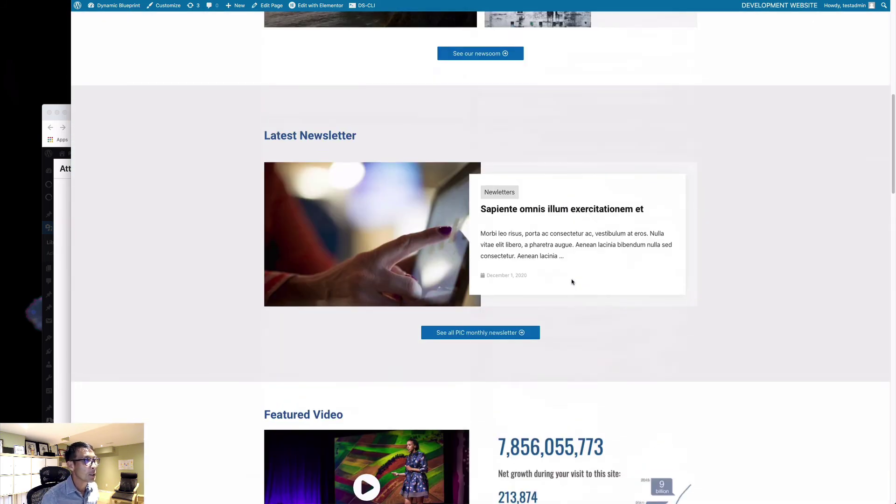
scroll(564, 271, "down", 5)
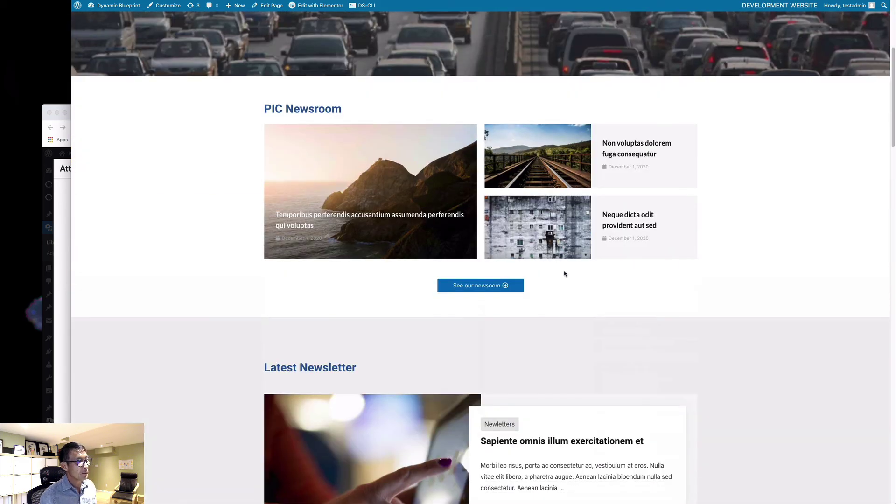
Examine the page from the Latest Newsletter section down, comparing the Why Does Population Matter in Canada, testimonial and Inform Yourself sections.
scroll(571, 275, "down", 10)
scroll(575, 278, "down", 15)
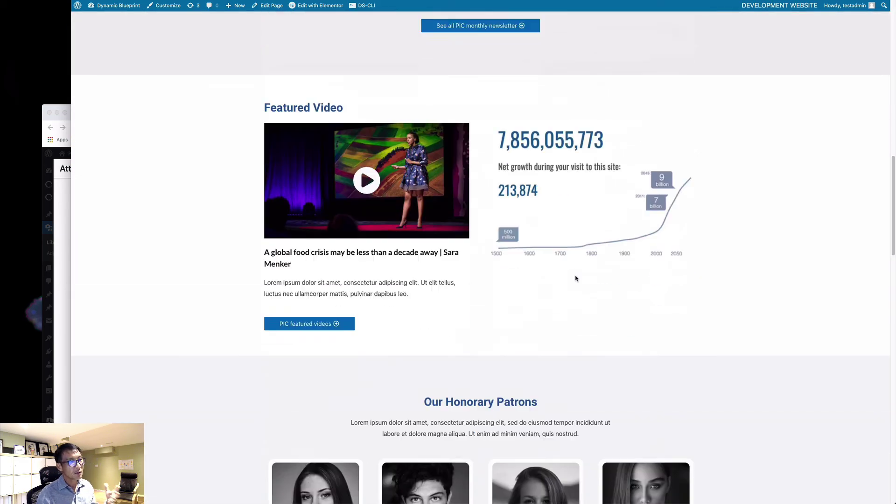
scroll(582, 280, "down", 8)
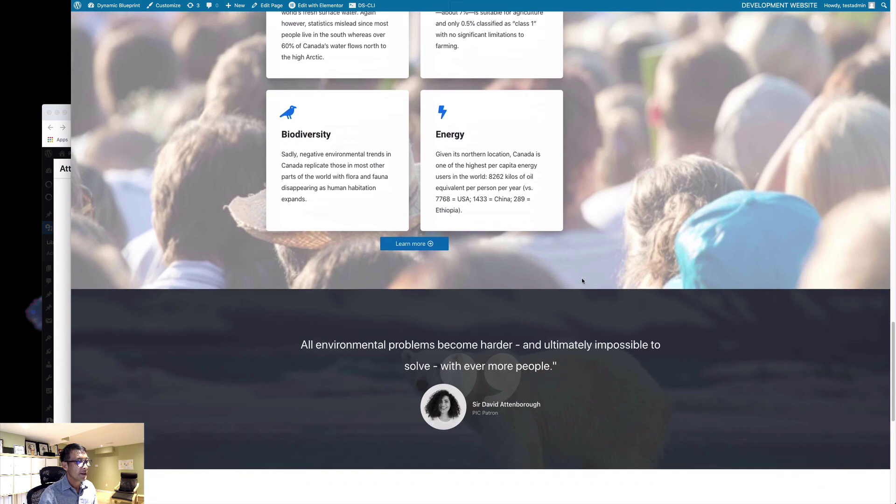
scroll(582, 281, "up", 4)
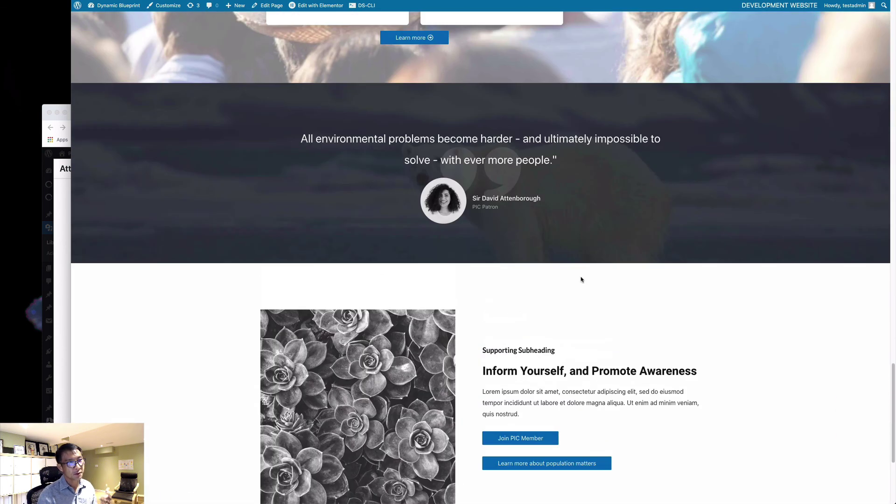
scroll(581, 281, "up", 2)
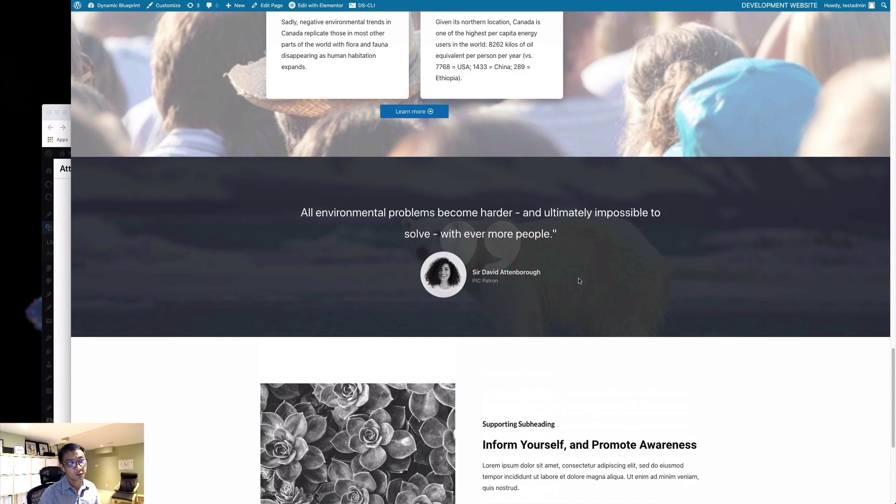
scroll(581, 278, "up", 8)
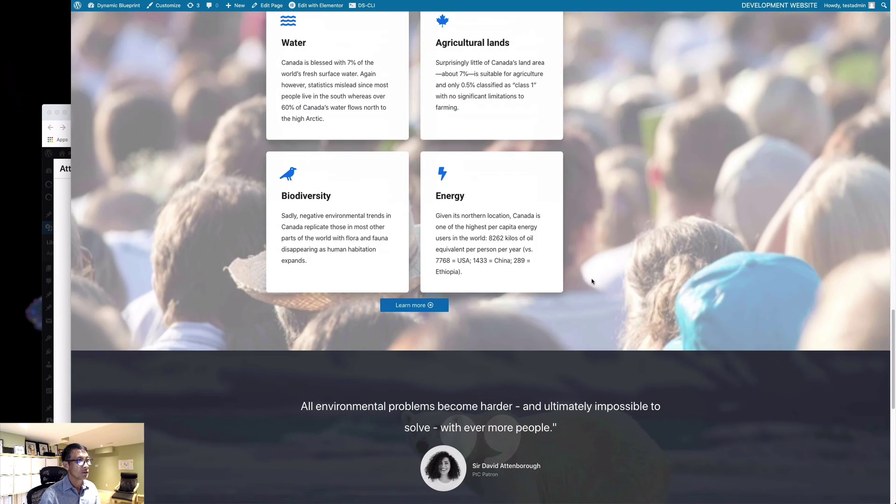
scroll(600, 282, "down", 7)
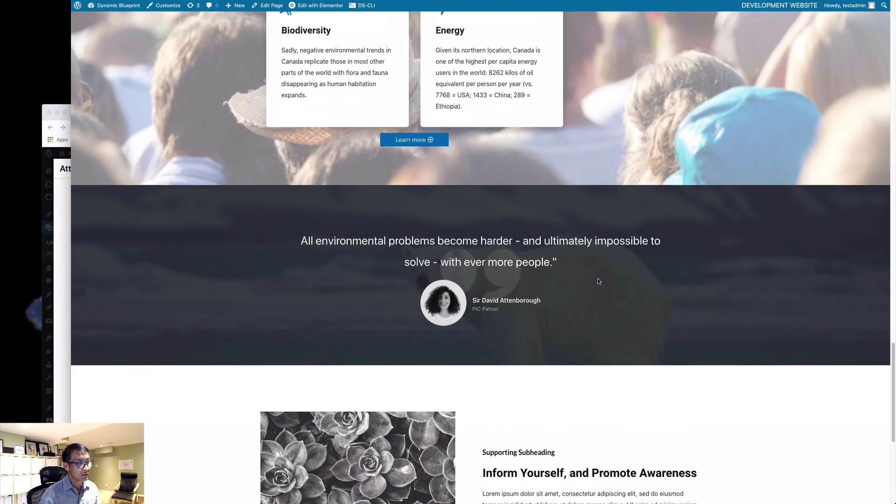
scroll(597, 280, "down", 5)
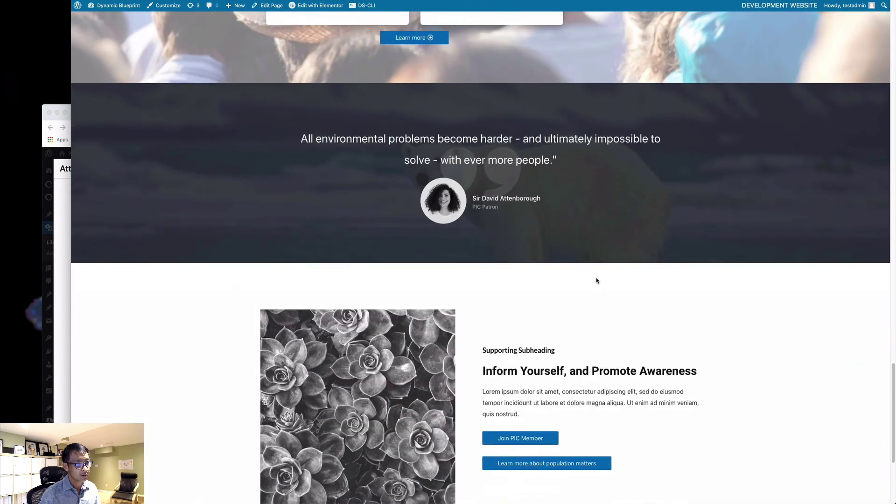
scroll(596, 278, "down", 3)
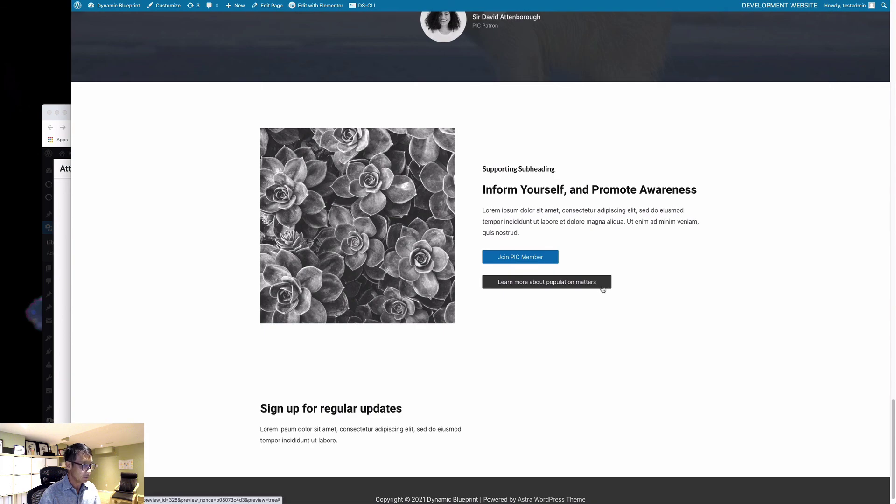
Test the "Learn more about population matters" button and recheck the page between the PIC Newsroom, the footer and the Honorary Patrons section.
left_click(600, 285)
scroll(600, 289, "up", 20)
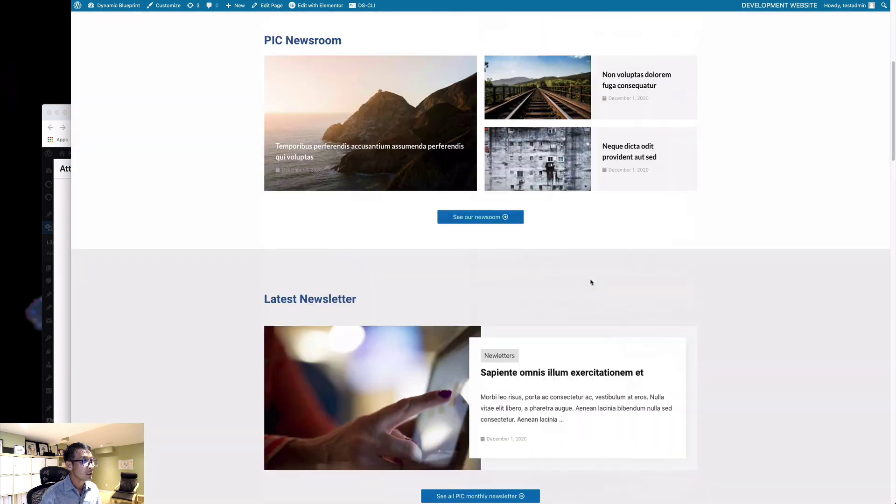
scroll(591, 283, "down", 5)
scroll(590, 282, "down", 20)
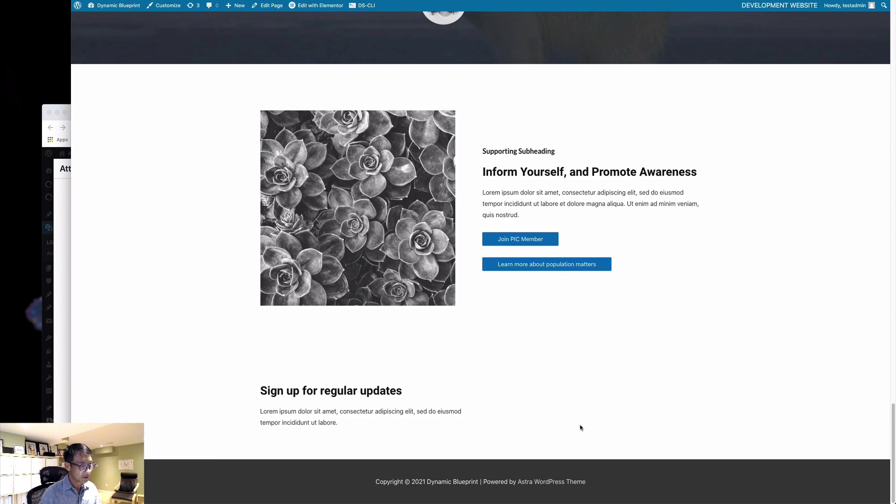
scroll(581, 428, "up", 20)
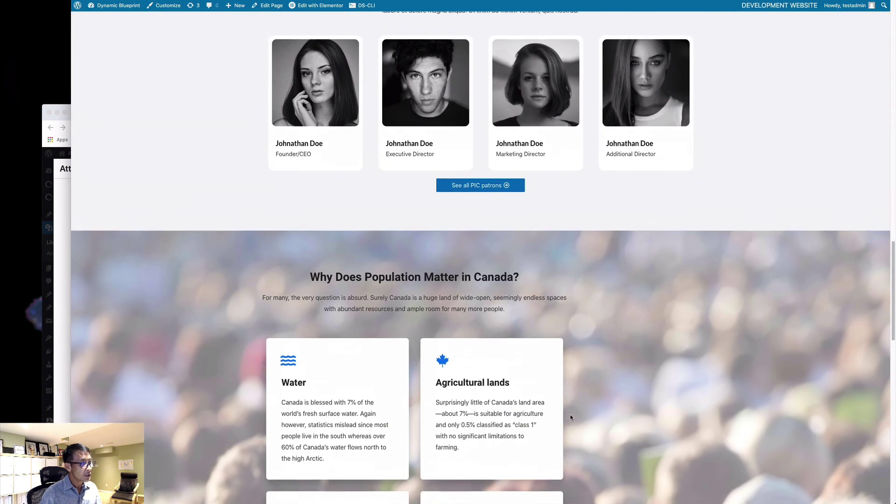
scroll(571, 417, "up", 1)
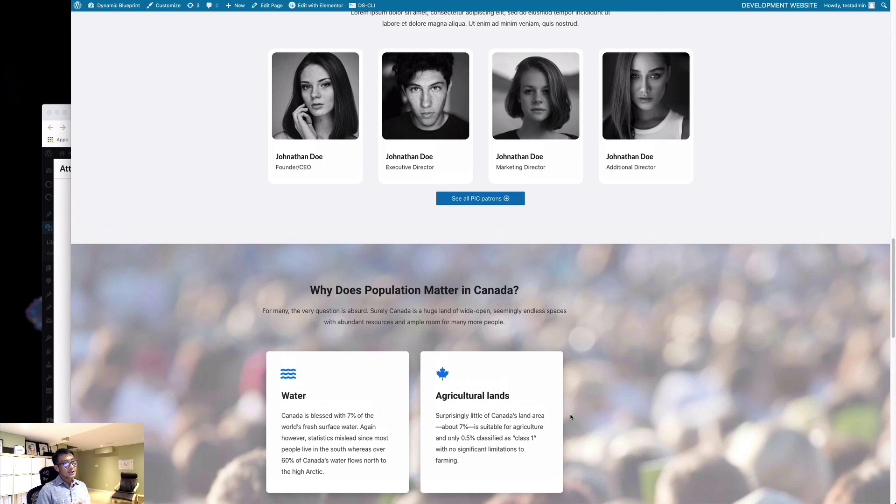